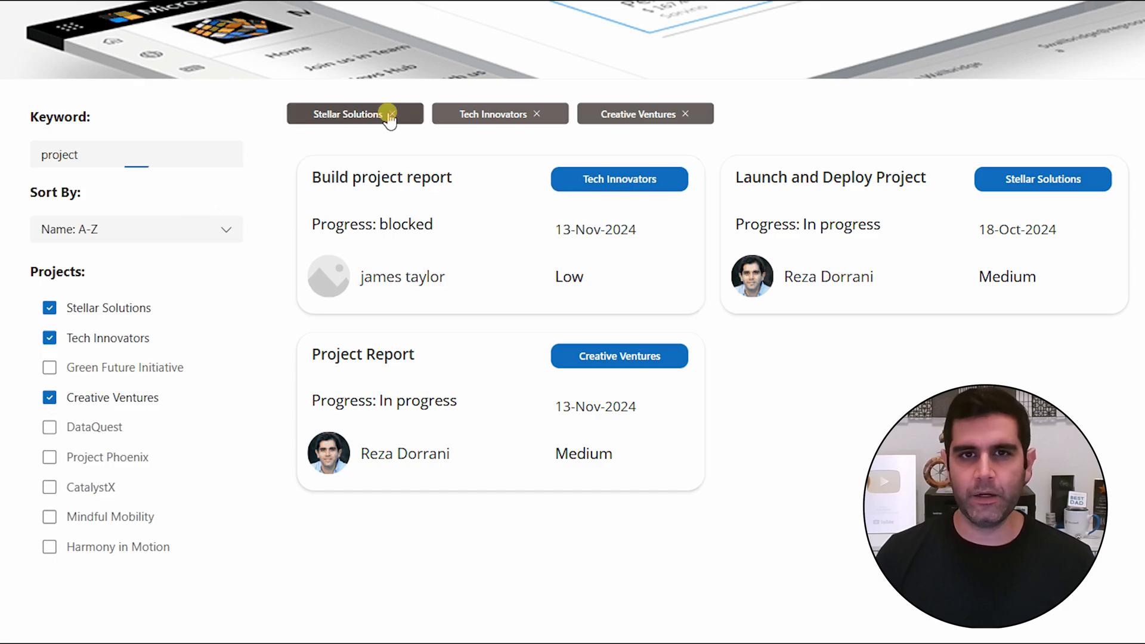
Remove the Stellar Solutions filter tag and filter the tasks by the Stellar Solutions and Green Future Initiative projects.
{"action": "left_click", "coordinate": [392, 114]}
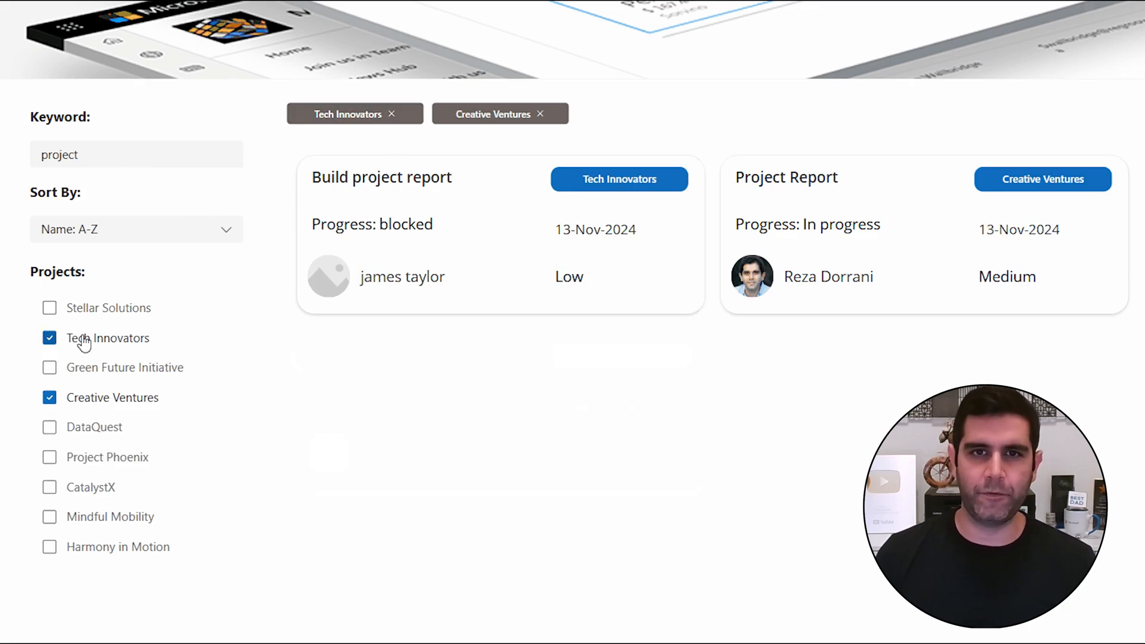
{"action": "left_click", "coordinate": [49, 308]}
{"action": "left_click", "coordinate": [50, 368]}
Clear the keyword search and remove the Tech Innovators and Creative Ventures filter tags above the task cards.
{"action": "double_click", "coordinate": [67, 162]}
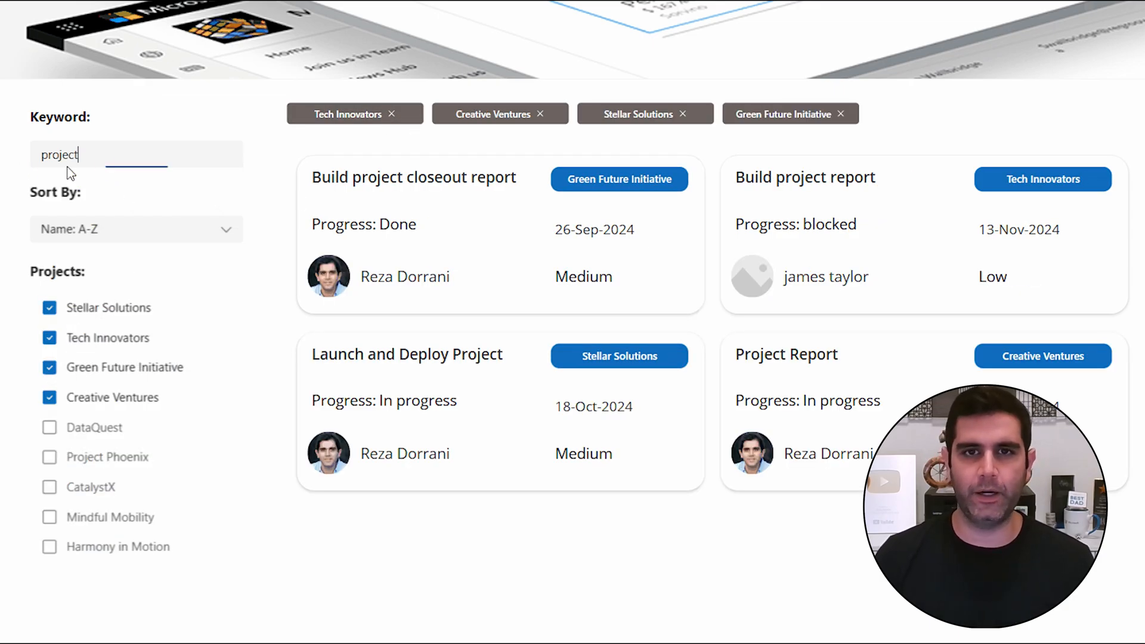
{"action": "key", "text": "BackSpace"}
{"action": "left_click", "coordinate": [185, 191]}
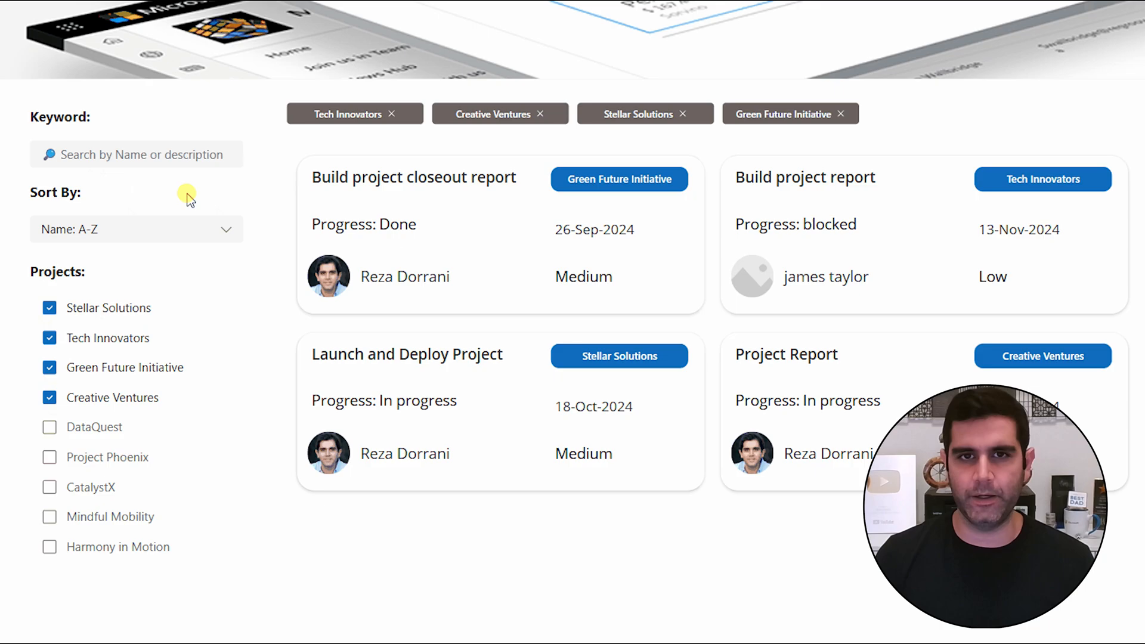
{"action": "left_click", "coordinate": [391, 114]}
{"action": "left_click", "coordinate": [391, 113]}
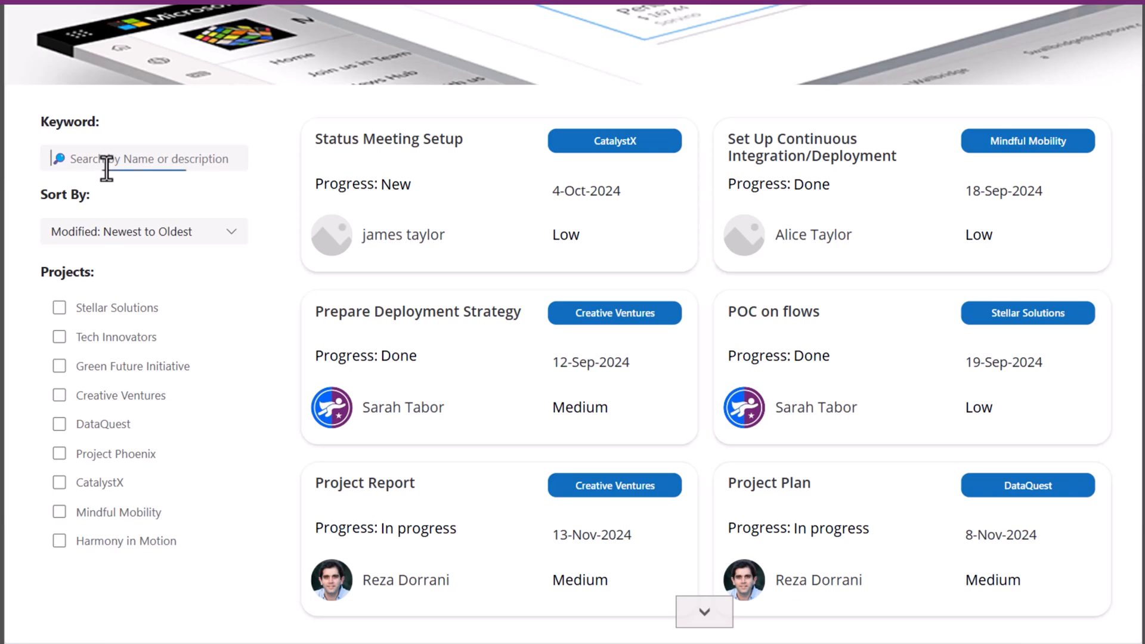
Search the tasks for the keyword "strategy" and highlight the matching word in the task title.
{"action": "left_click", "coordinate": [107, 159]}
{"action": "type", "text": "strategy"}
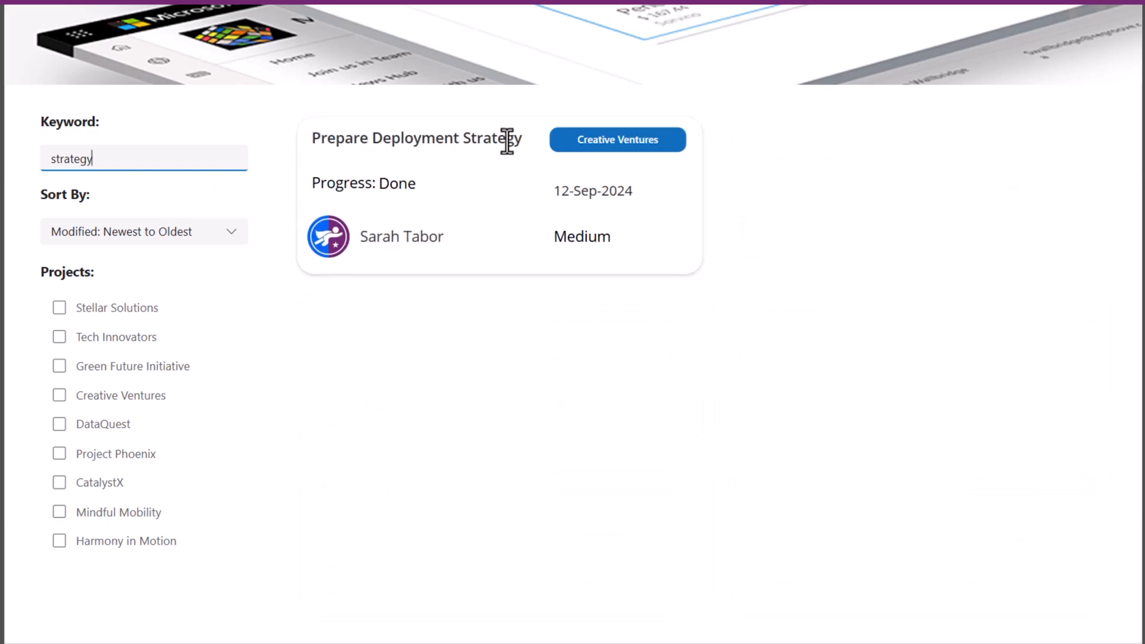
{"action": "double_click", "coordinate": [527, 140]}
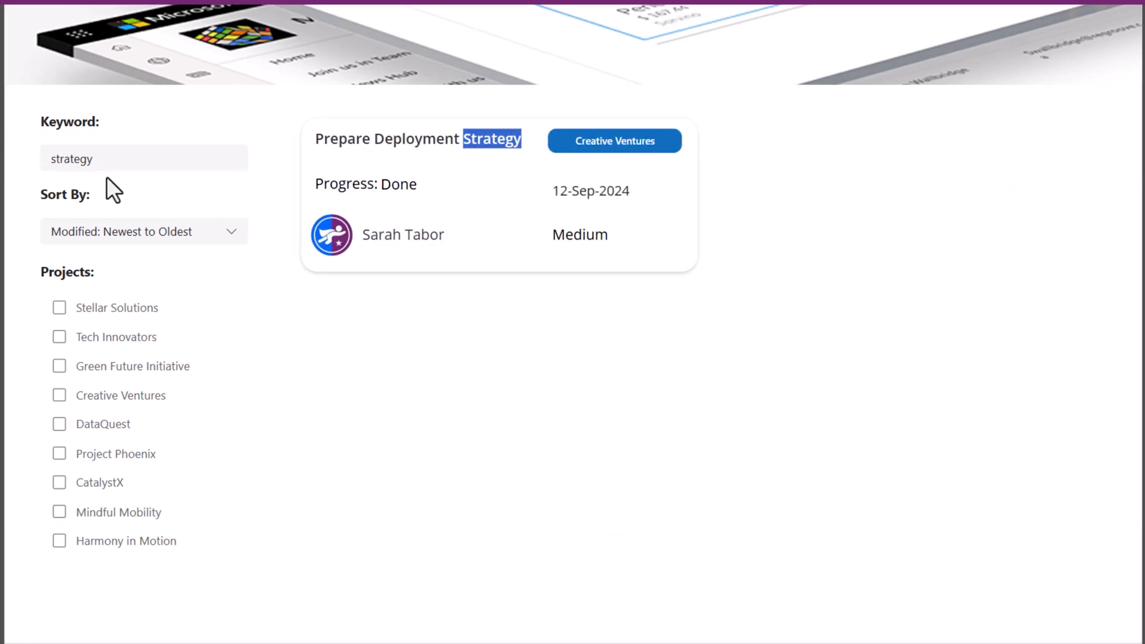
Replace the keyword in the task search with "data".
{"action": "left_click", "coordinate": [117, 158]}
{"action": "left_click_drag", "start_coordinate": [118, 159], "coordinate": [63, 159]}
{"action": "key", "text": "BackSpace"}
{"action": "key", "text": "BackSpace"}
{"action": "key", "text": "BackSpace"}
{"action": "key", "text": "BackSpace"}
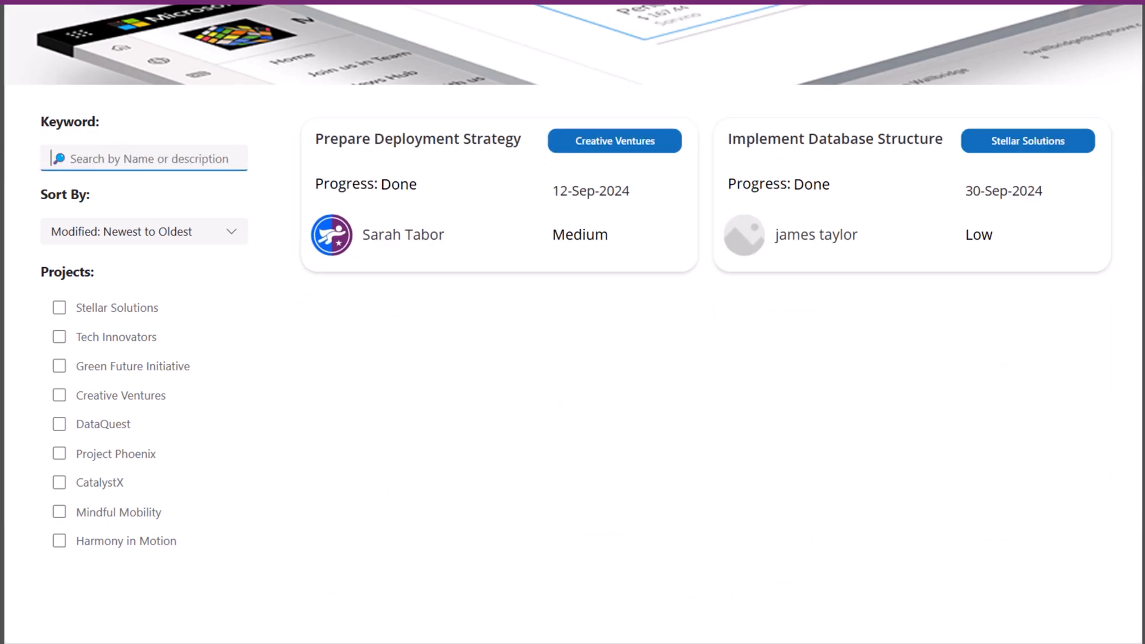
{"action": "type", "text": "data"}
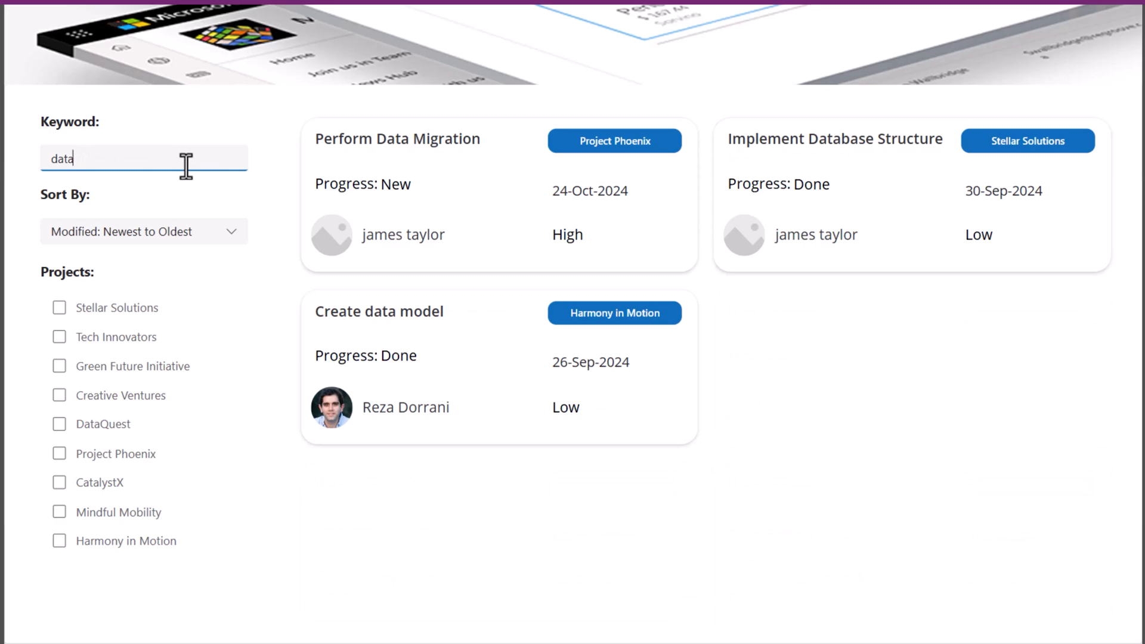
Try different sort orders for the task cards, including Name: A-Z, and finish with Name: Z-A.
{"action": "left_click", "coordinate": [202, 237]}
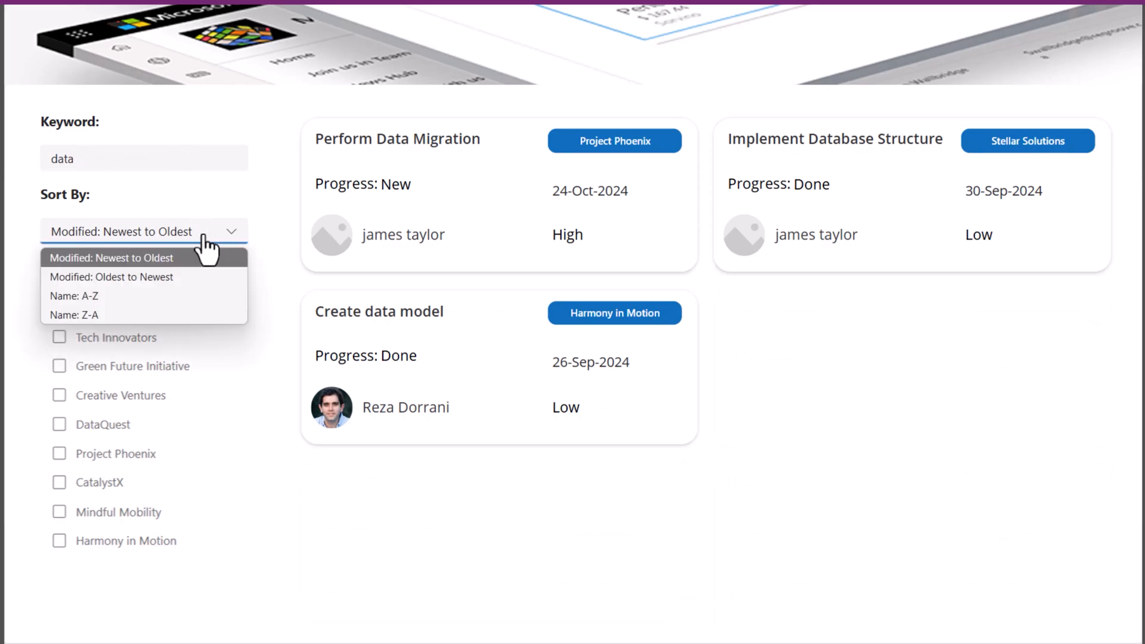
{"action": "left_click", "coordinate": [163, 277]}
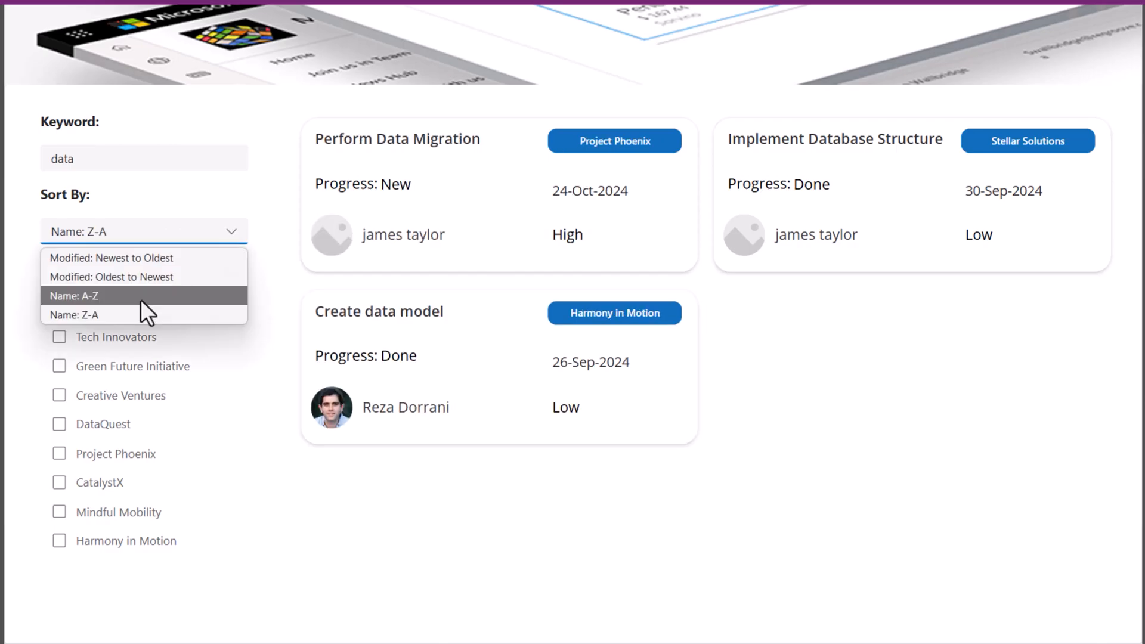
{"action": "left_click", "coordinate": [142, 299]}
{"action": "left_click", "coordinate": [167, 239]}
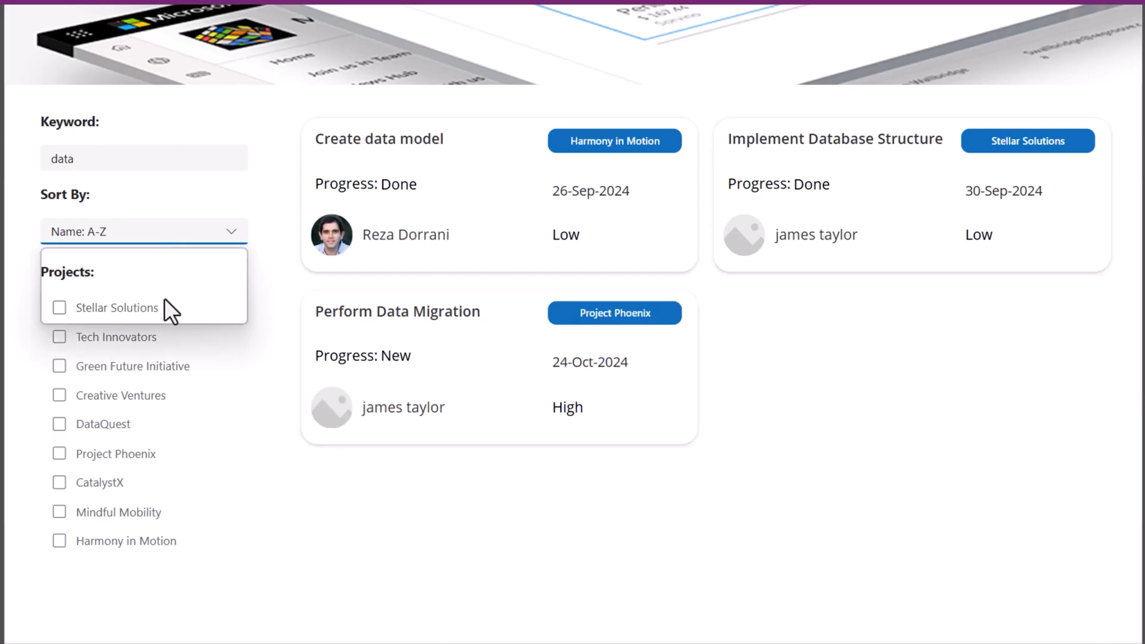
{"action": "left_click", "coordinate": [161, 314]}
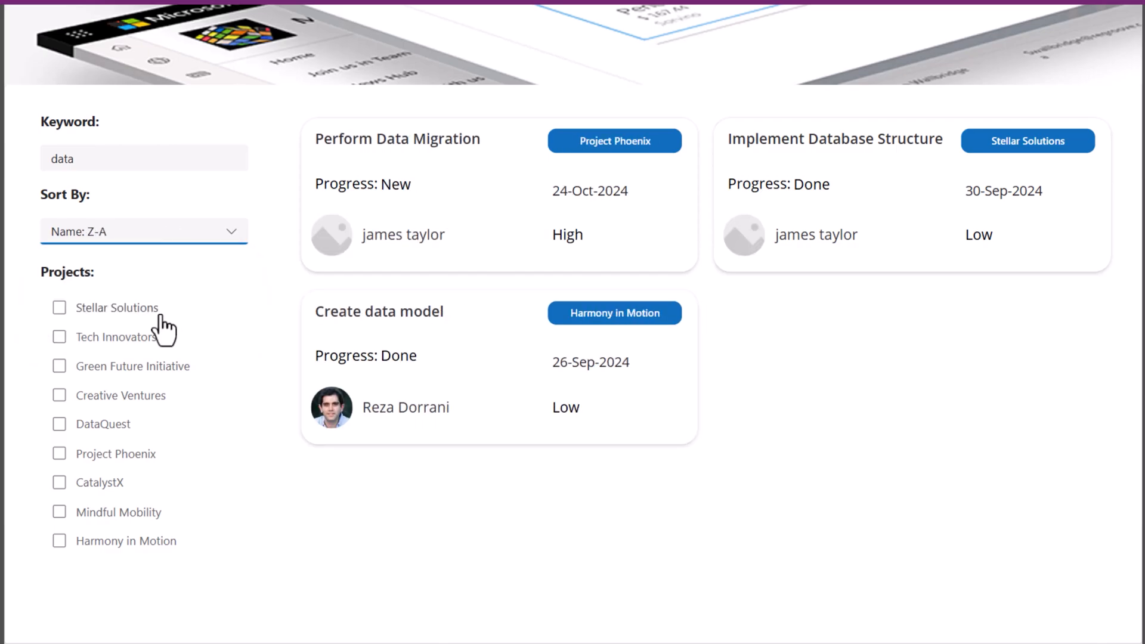
Clear the keyword search and filter the tasks by Stellar Solutions, Tech Innovators and Green Future Initiative.
{"action": "double_click", "coordinate": [102, 156]}
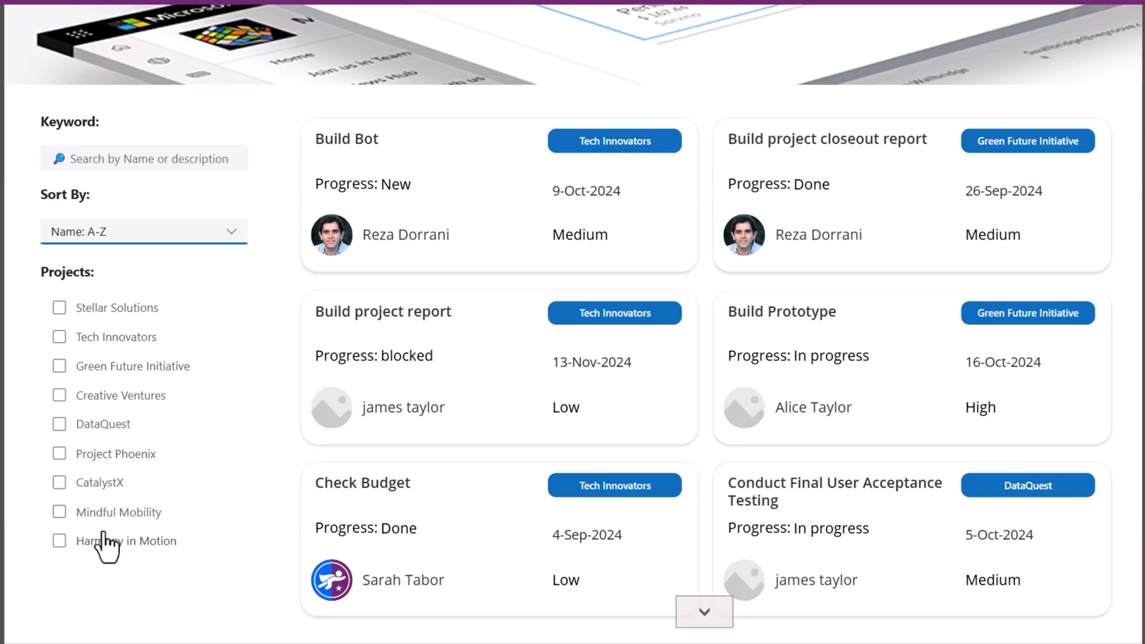
{"action": "left_click", "coordinate": [60, 308]}
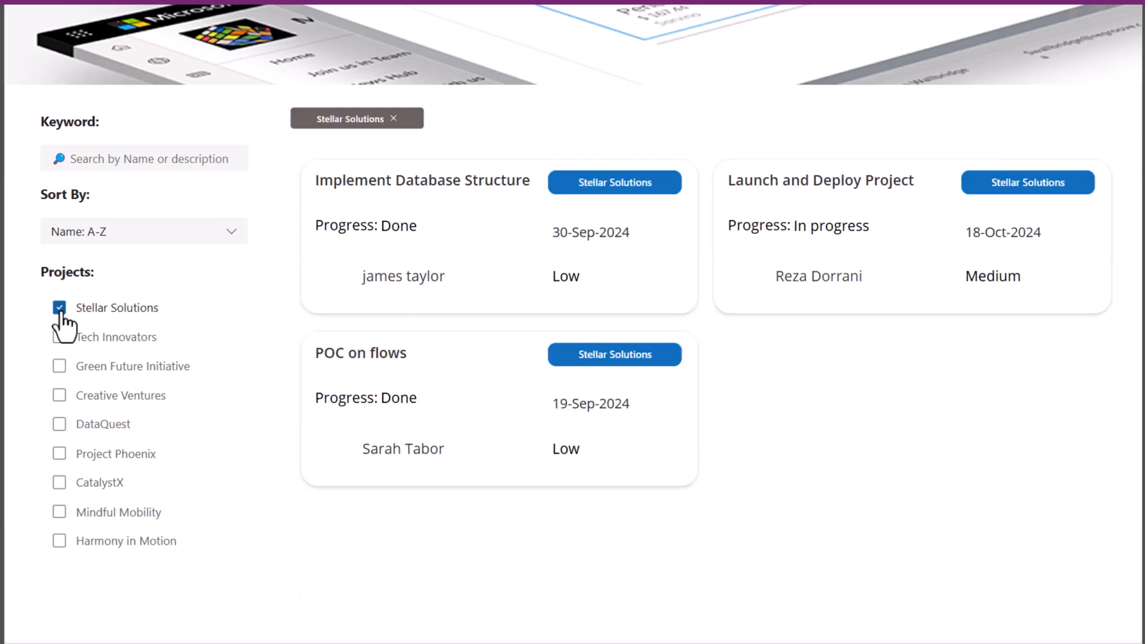
{"action": "left_click", "coordinate": [59, 337]}
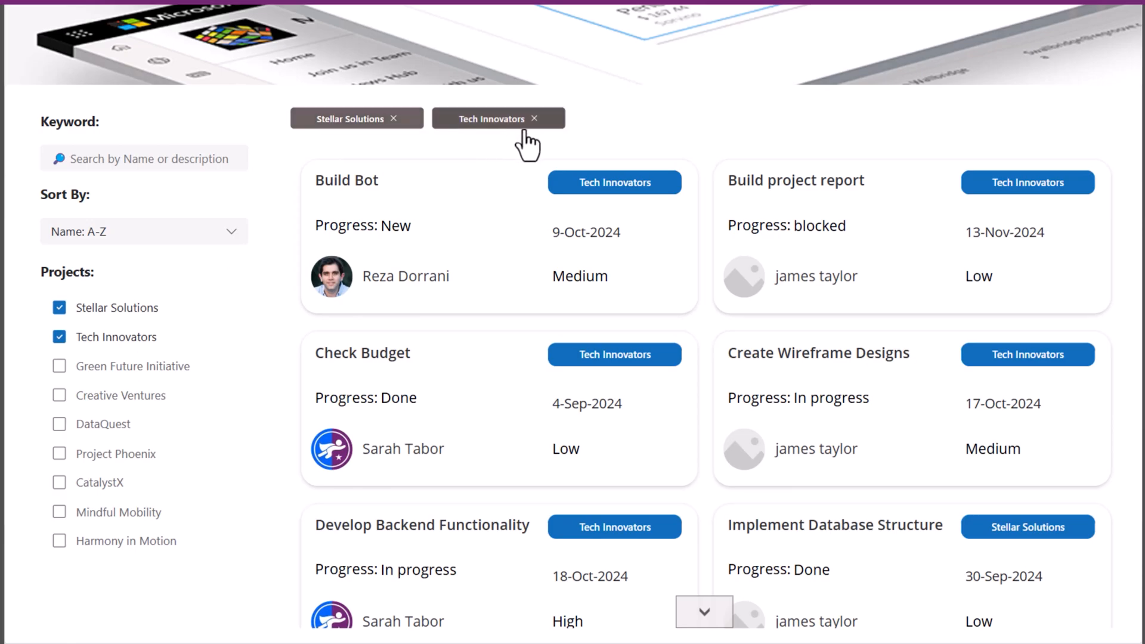
{"action": "left_click", "coordinate": [59, 367]}
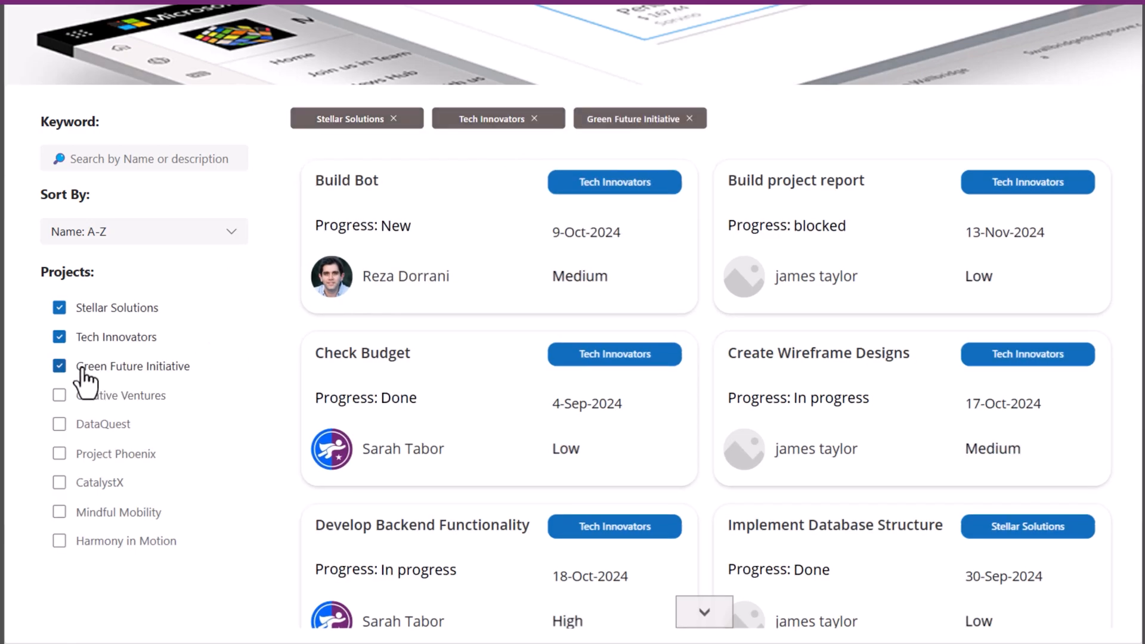
Remove the Tech Innovators and Green Future Initiative filter tags and deselect the Stellar Solutions project.
{"action": "left_click", "coordinate": [535, 119]}
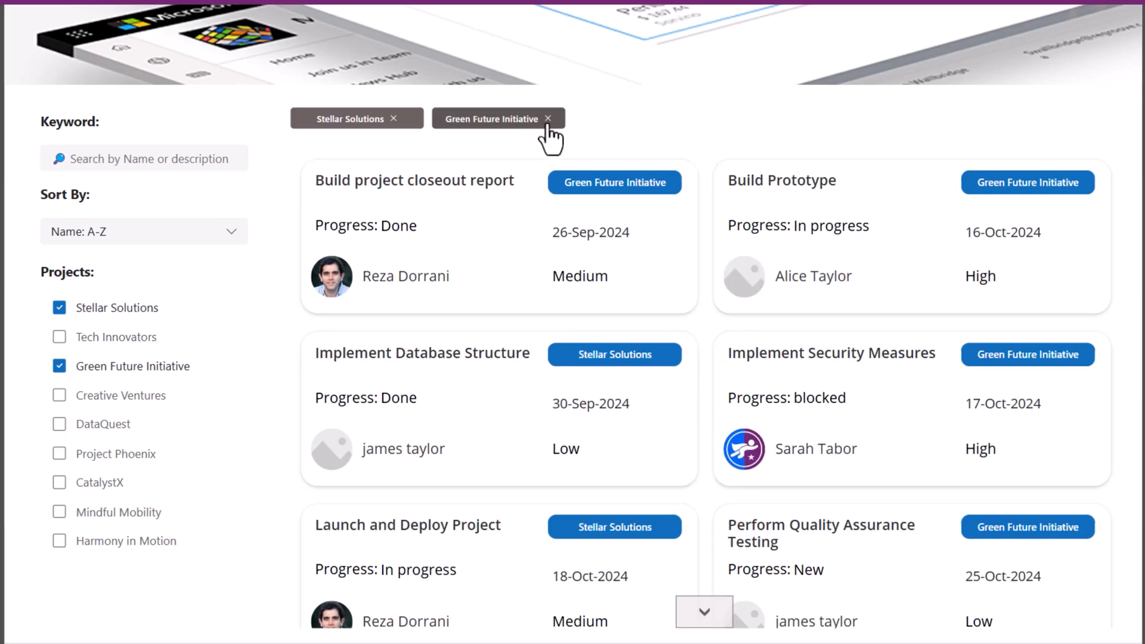
{"action": "left_click", "coordinate": [546, 122]}
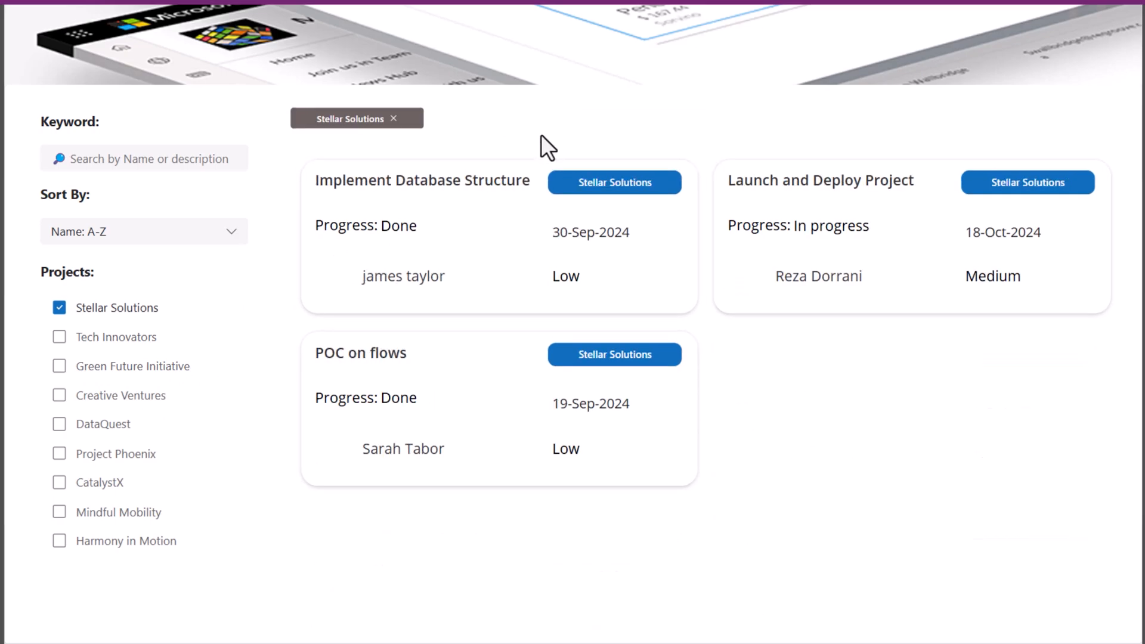
{"action": "left_click", "coordinate": [61, 309]}
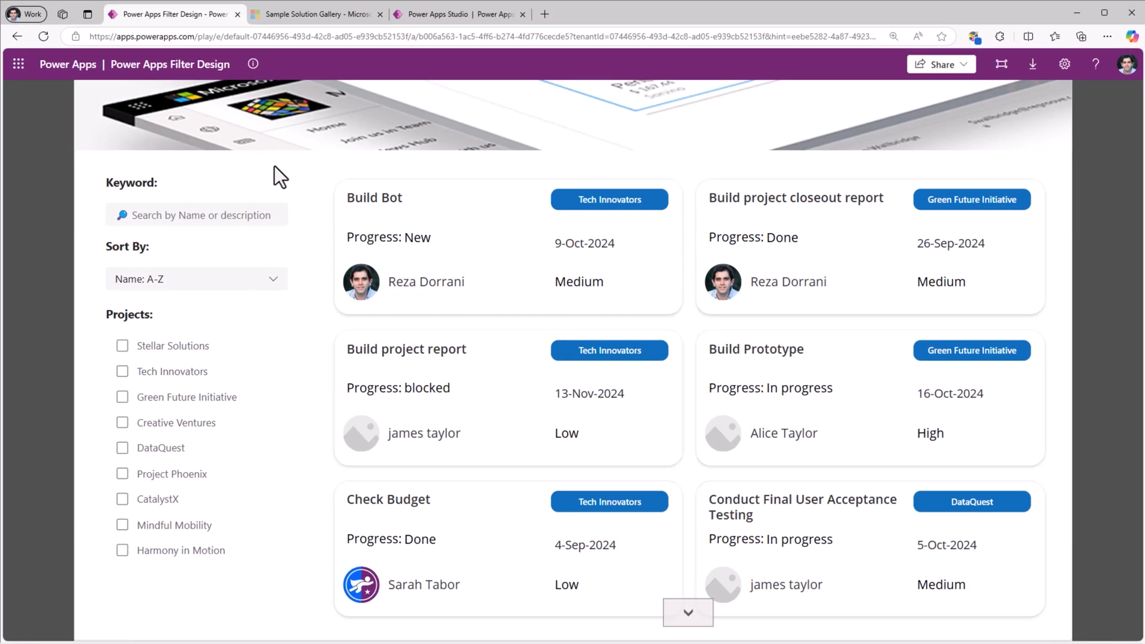
Switch to the Microsoft Sample Solution Gallery page and search its samples for the keyword "info".
{"action": "left_click", "coordinate": [292, 16]}
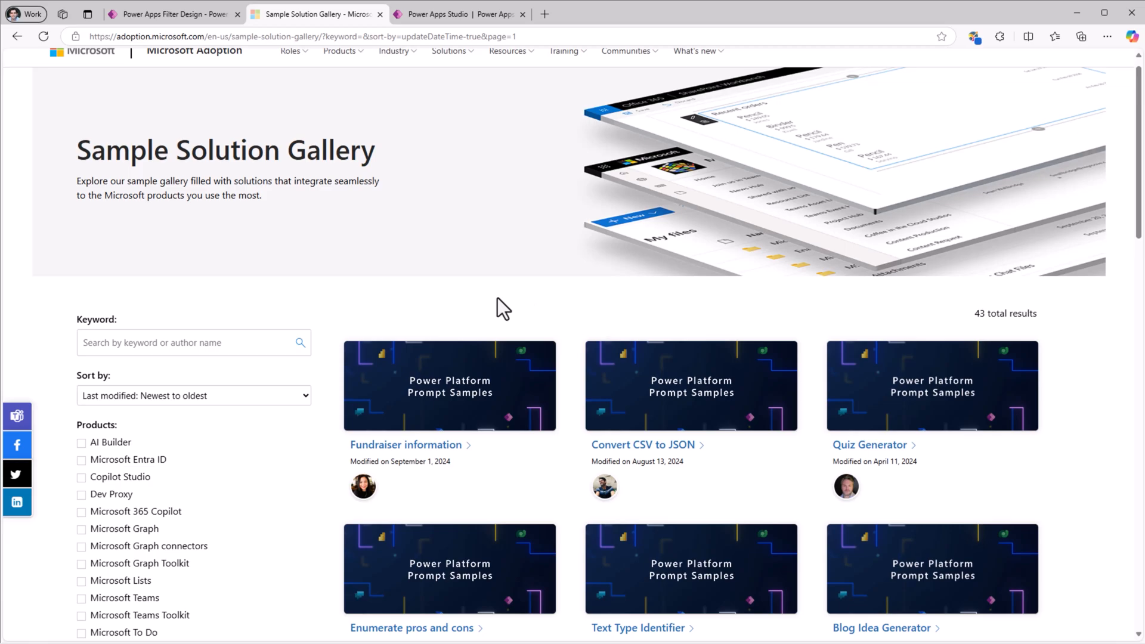
{"action": "scroll", "coordinate": [496, 296], "scroll_direction": "down", "scroll_amount": 1}
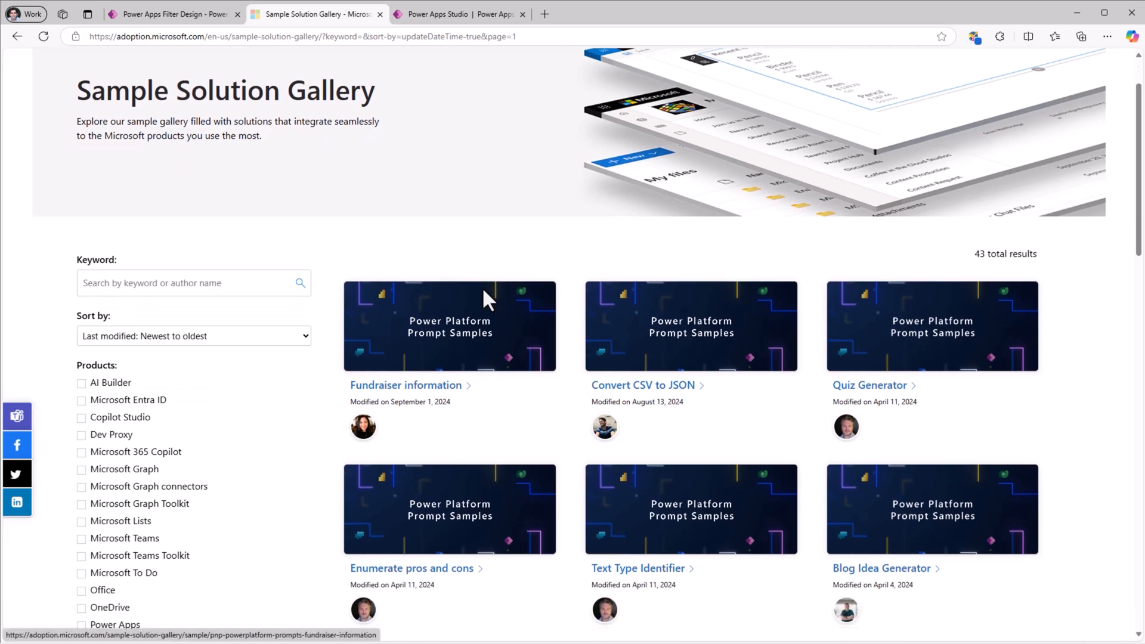
{"action": "scroll", "coordinate": [482, 287], "scroll_direction": "down", "scroll_amount": 1}
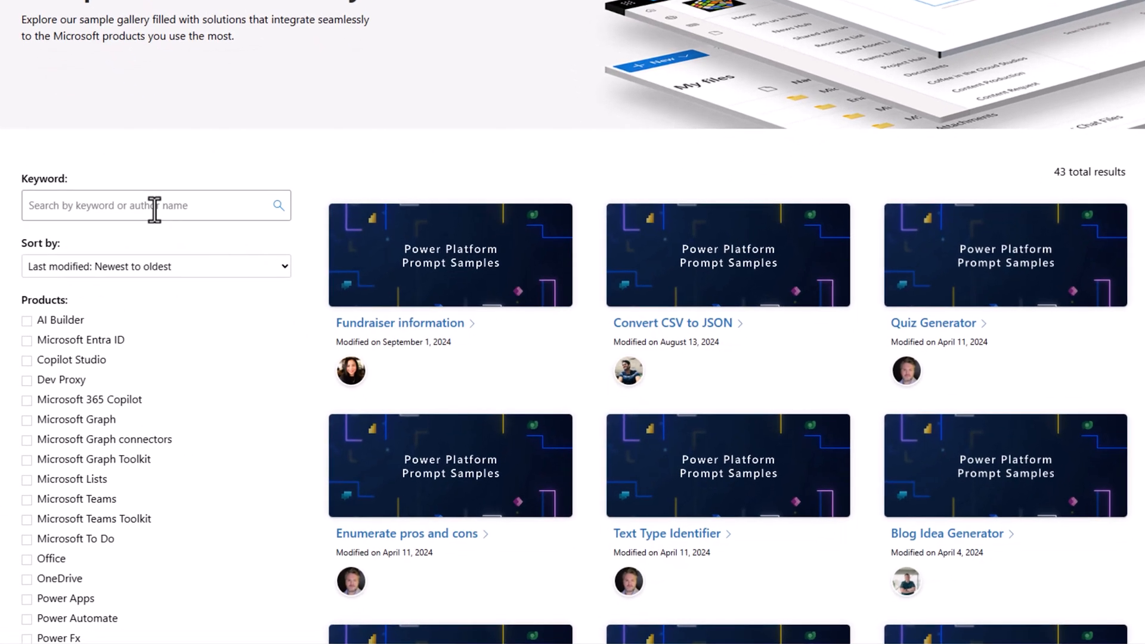
{"action": "left_click", "coordinate": [155, 210]}
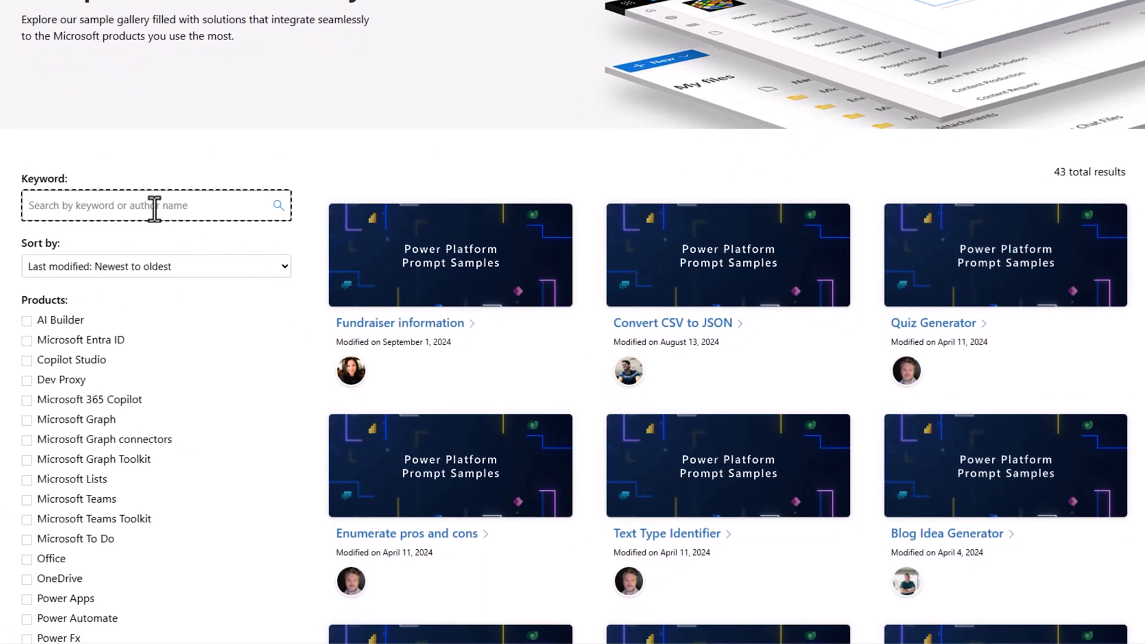
{"action": "type", "text": "info"}
{"action": "left_click", "coordinate": [237, 232]}
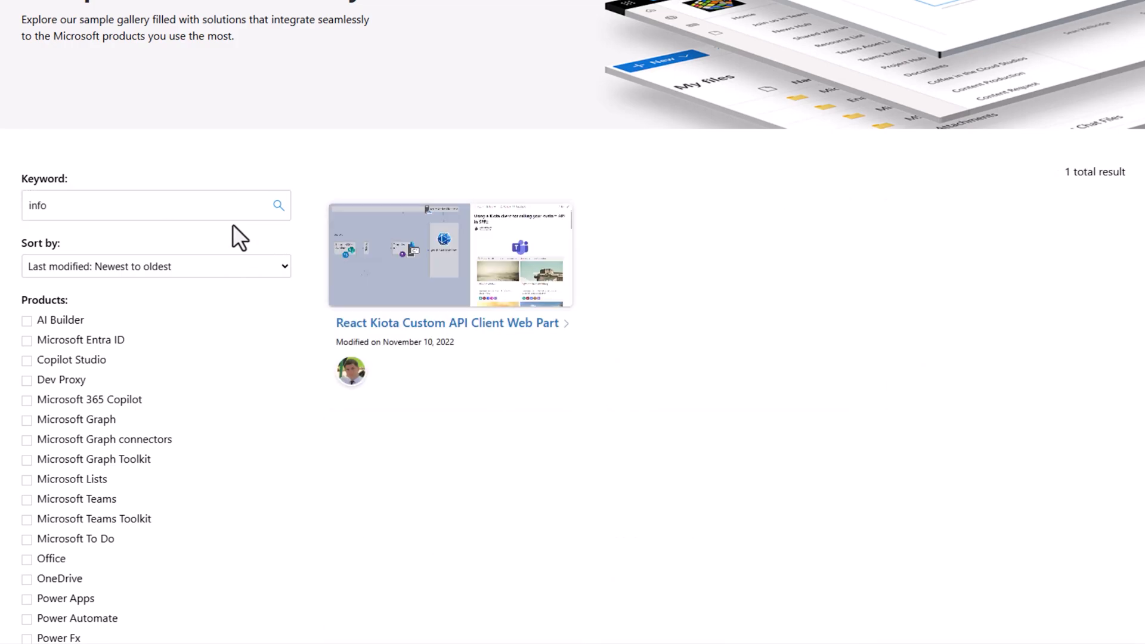
Clear the gallery's keyword search and check the sort options, leaving Last modified: Newest to oldest selected.
{"action": "left_click_drag", "start_coordinate": [185, 206], "coordinate": [6, 215]}
{"action": "key", "text": "BackSpace"}
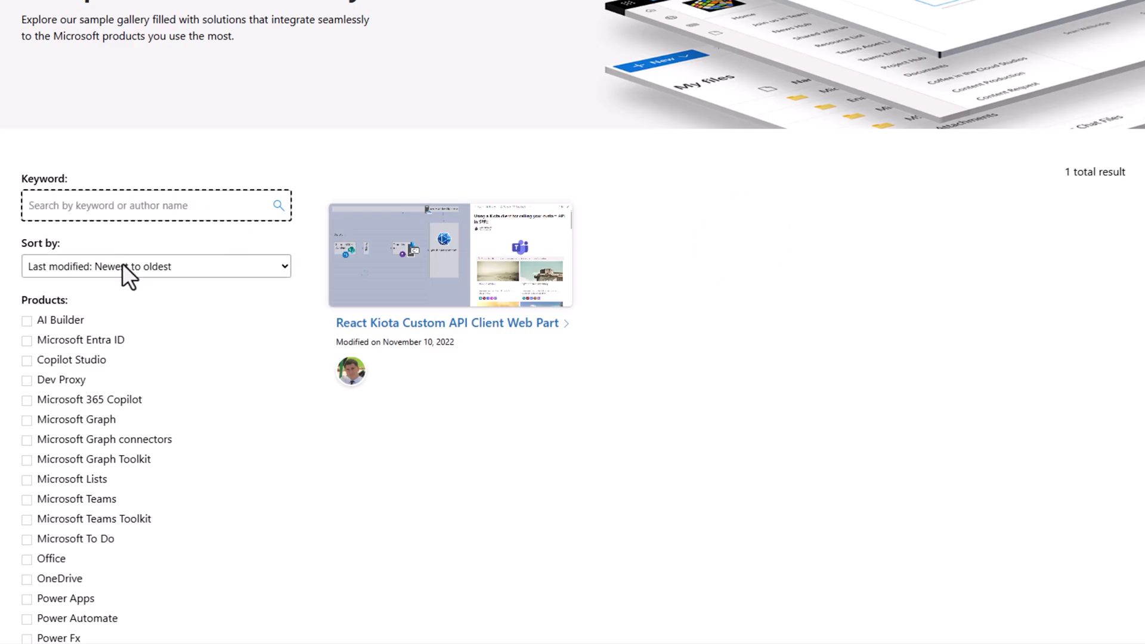
{"action": "left_click", "coordinate": [123, 263]}
{"action": "left_click", "coordinate": [88, 309]}
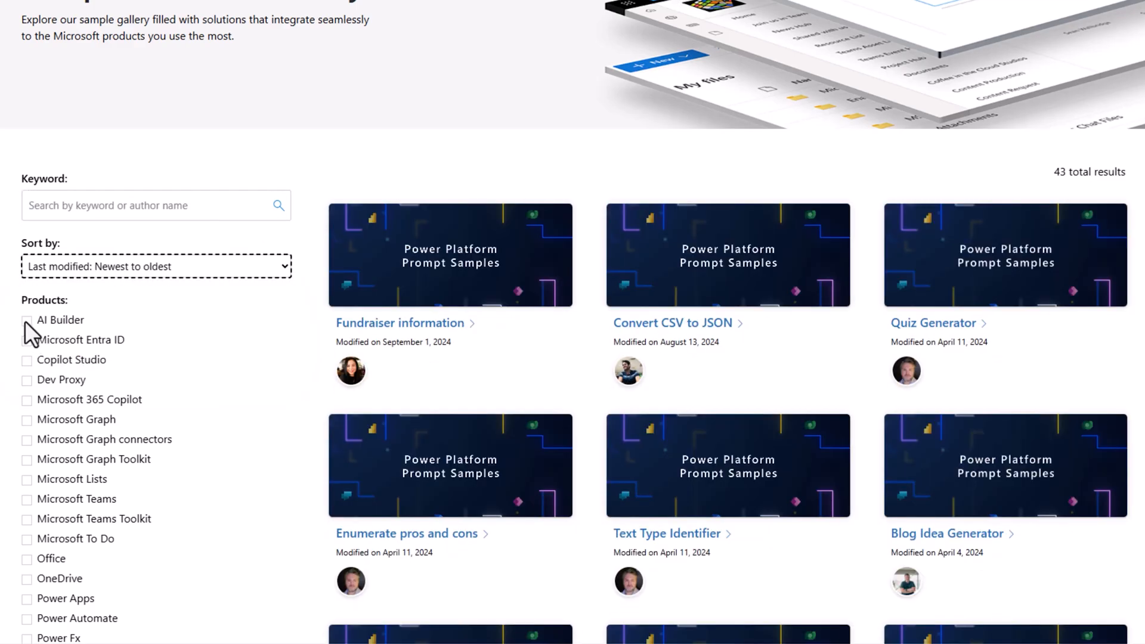
Filter the sample gallery by AI Builder and Microsoft Entra ID, and remove the Microsoft Entra ID filter tag.
{"action": "left_click", "coordinate": [25, 320]}
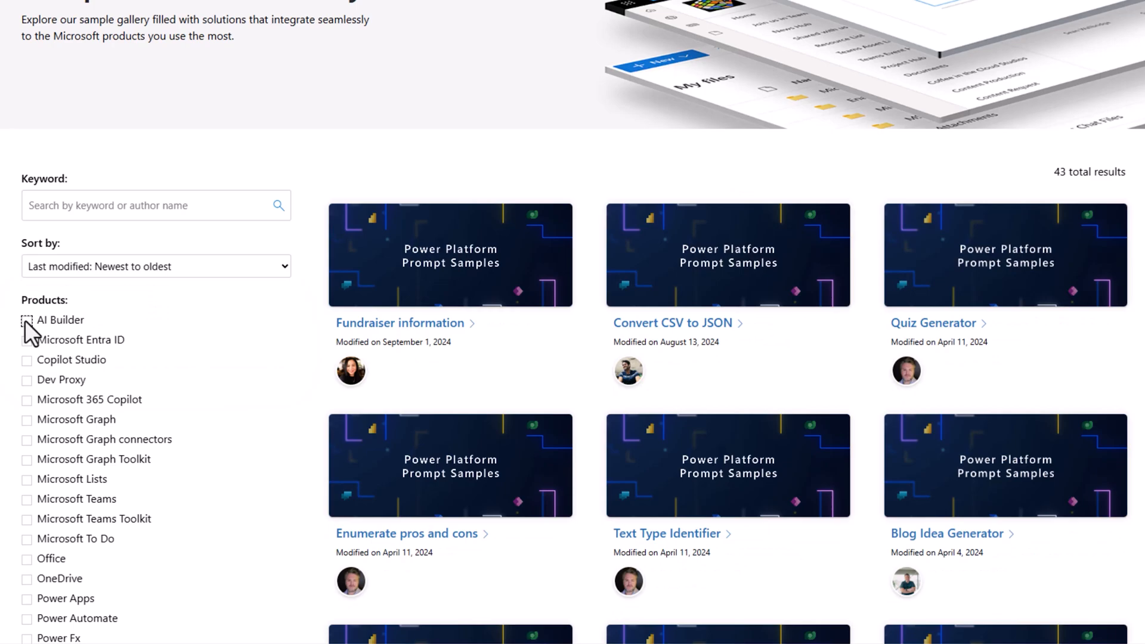
{"action": "left_click", "coordinate": [27, 341]}
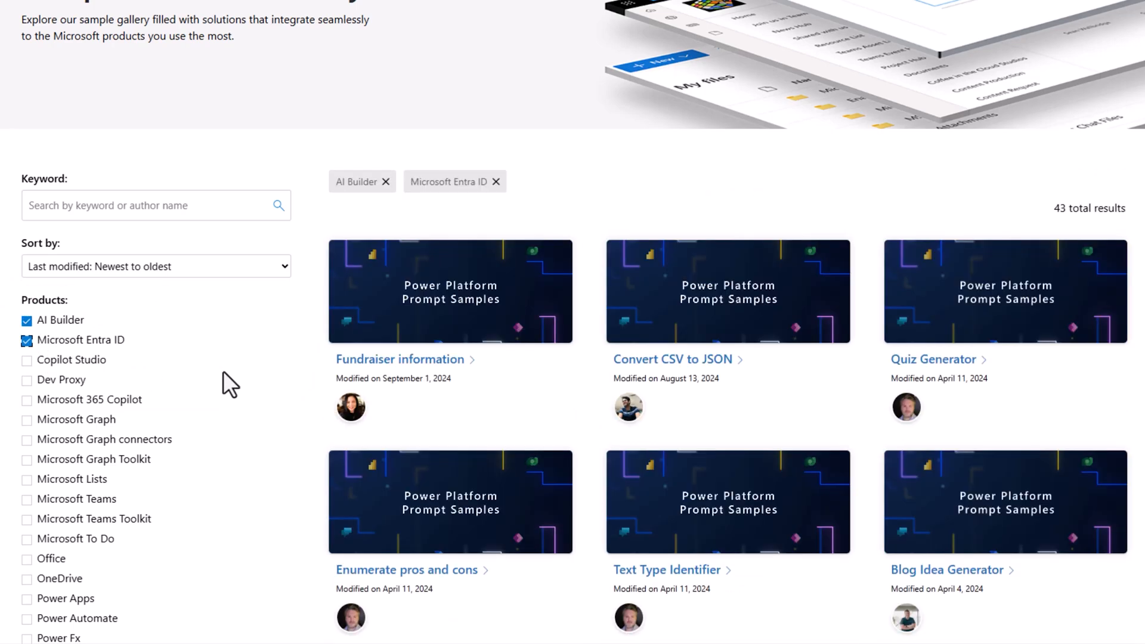
{"action": "left_click", "coordinate": [496, 182]}
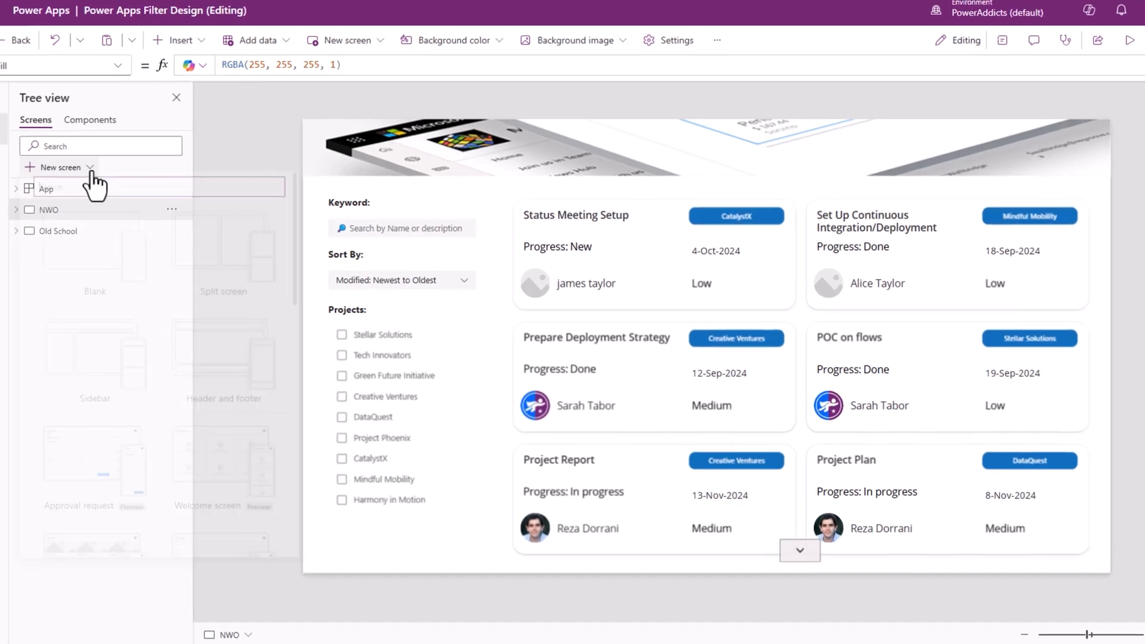
In Power Apps Studio, add a new screen to the app using the Sidebar layout.
{"action": "left_click", "coordinate": [107, 207]}
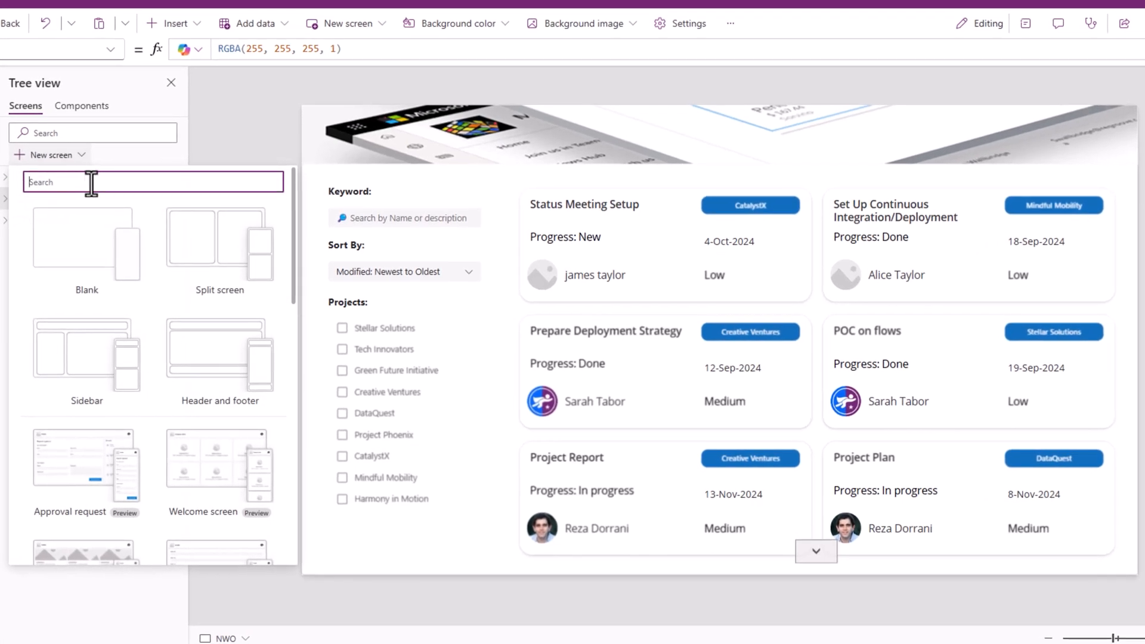
{"action": "left_click", "coordinate": [89, 379]}
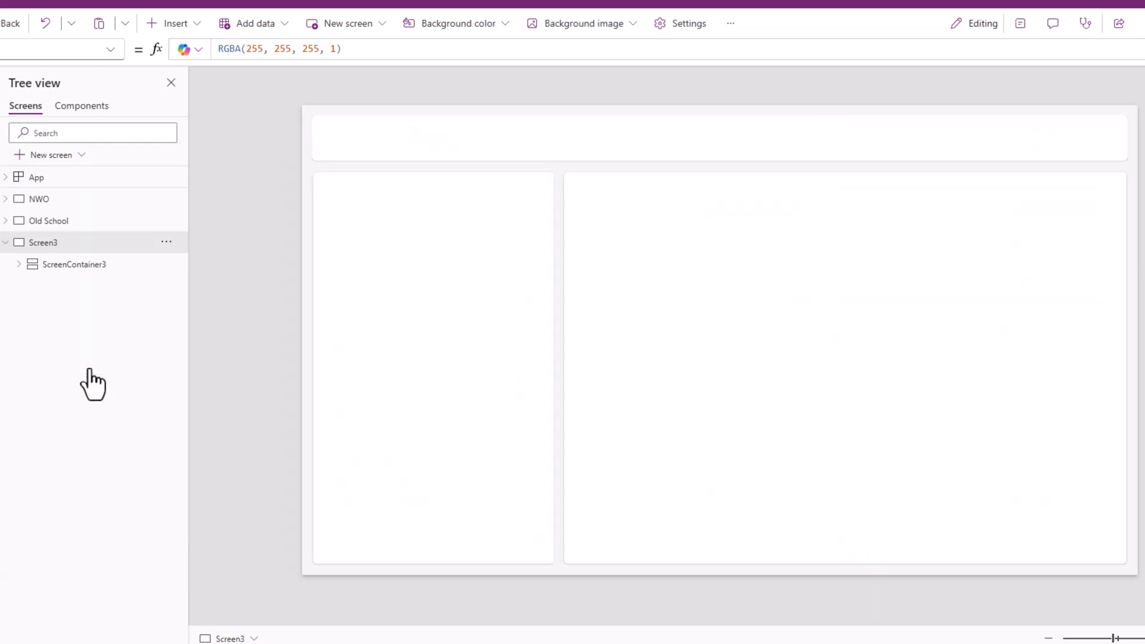
Delete HeaderContainer2 from the new screen and lower the upper edge of ScreenContainer3 to leave an empty strip above it.
{"action": "left_click", "coordinate": [34, 267]}
{"action": "left_click", "coordinate": [19, 265]}
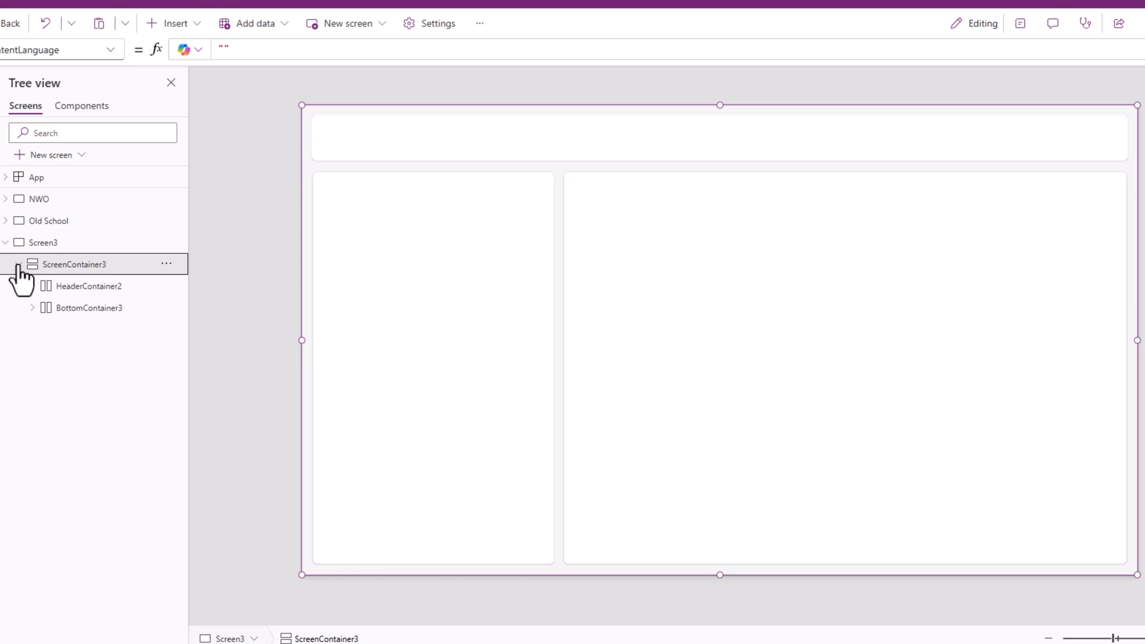
{"action": "left_click", "coordinate": [89, 292]}
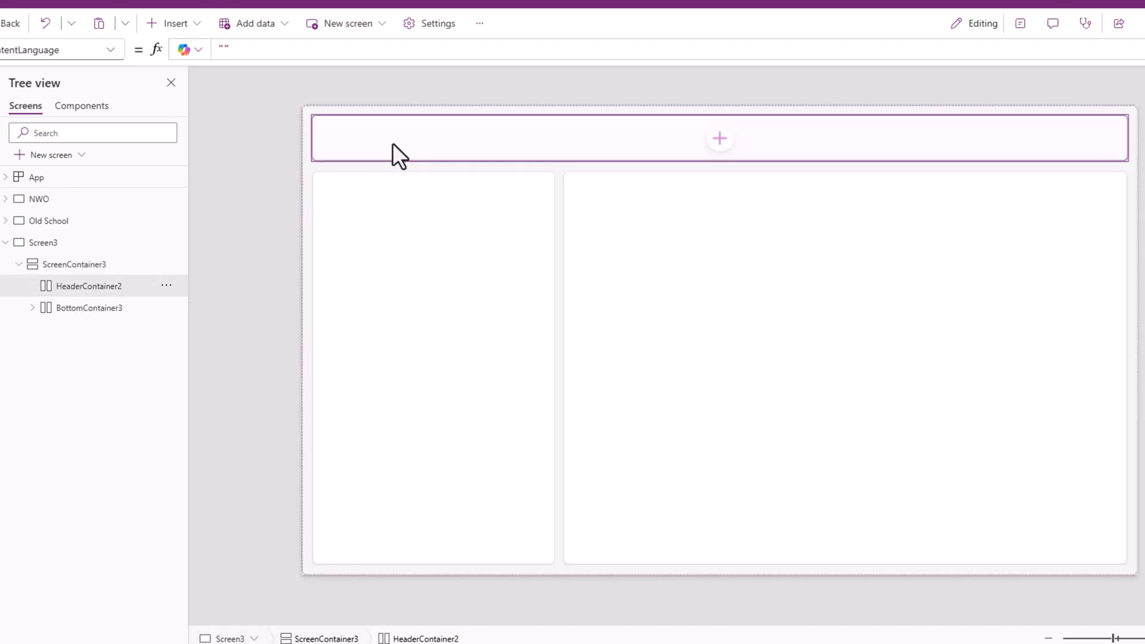
{"action": "key", "text": "Delete"}
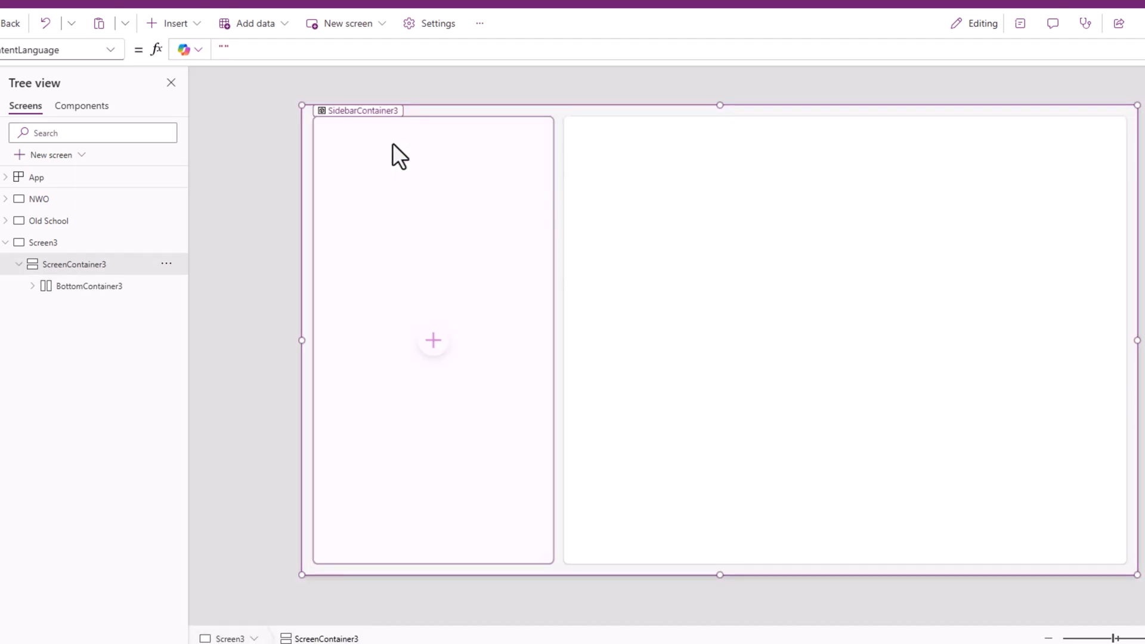
{"action": "left_click_drag", "start_coordinate": [719, 104], "coordinate": [724, 173]}
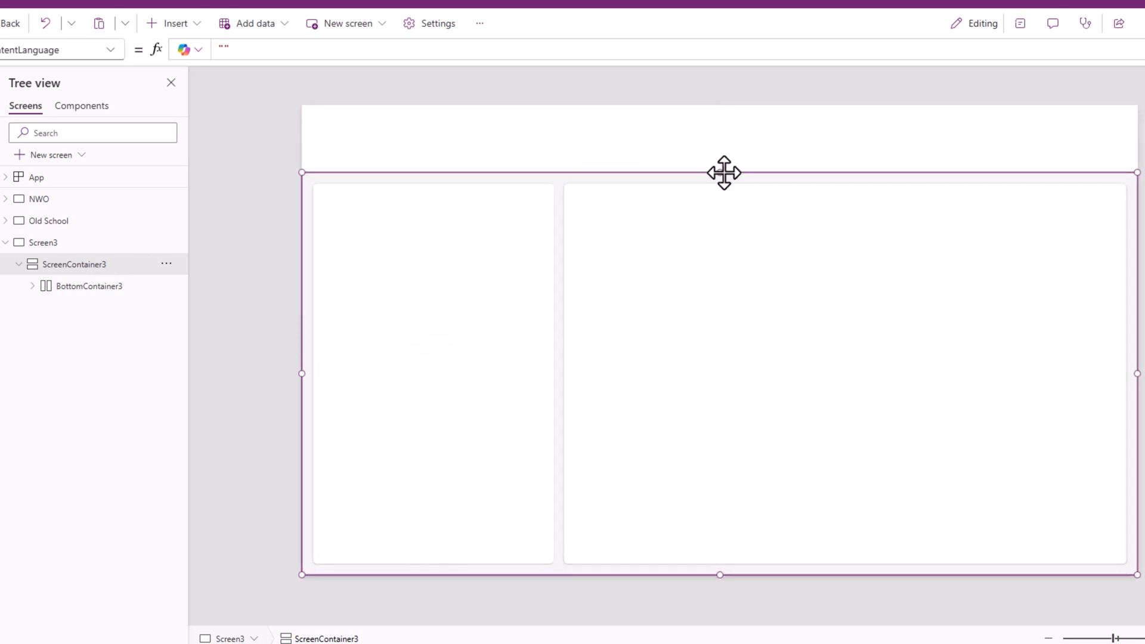
Search the controls for "image" and insert an Image control directly on Screen3.
{"action": "left_click", "coordinate": [695, 141]}
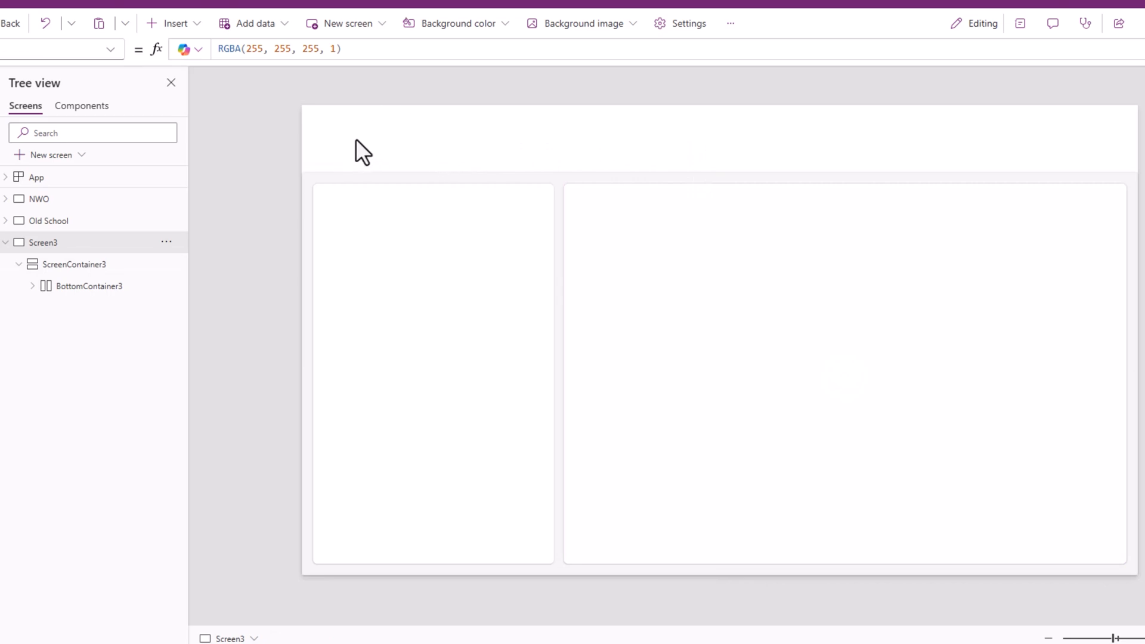
{"action": "left_click", "coordinate": [21, 134]}
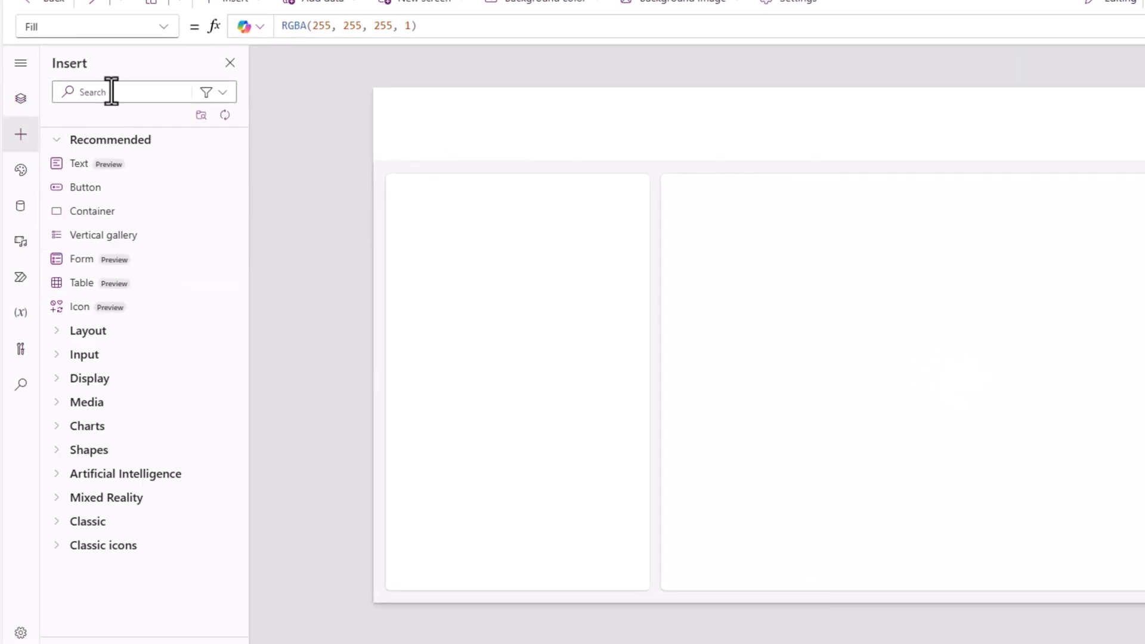
{"action": "left_click", "coordinate": [111, 91]}
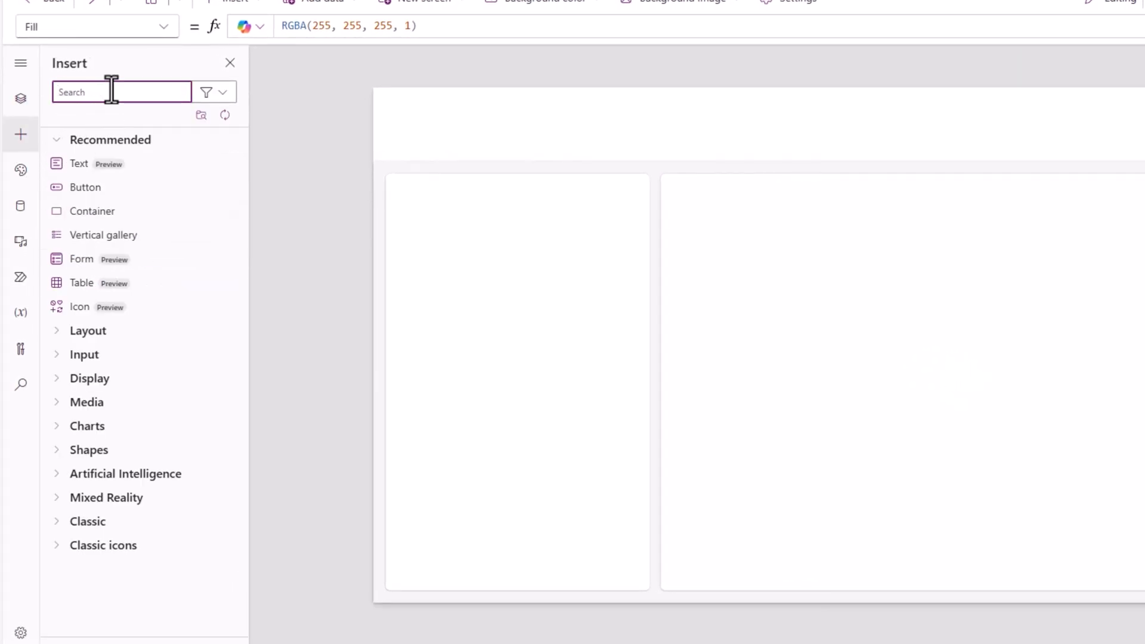
{"action": "type", "text": "image"}
{"action": "left_click", "coordinate": [93, 164]}
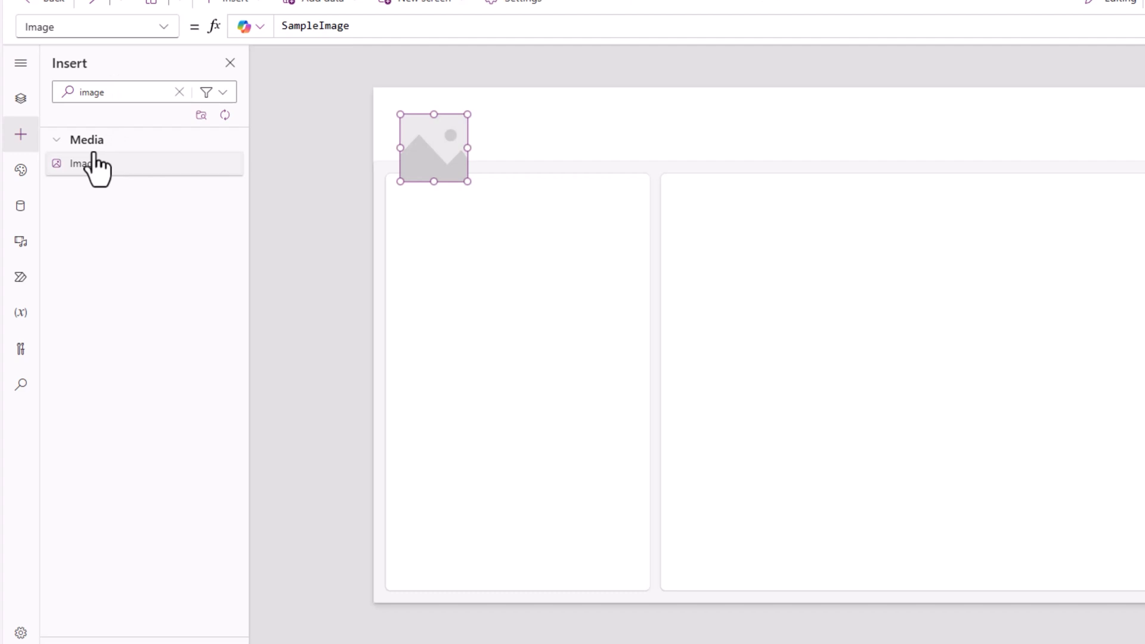
Move the image to the screen's origin and stretch it over the empty header strip, about 1366 wide by 110 high.
{"action": "left_click", "coordinate": [20, 100]}
{"action": "left_click_drag", "start_coordinate": [299, 163], "coordinate": [278, 150]}
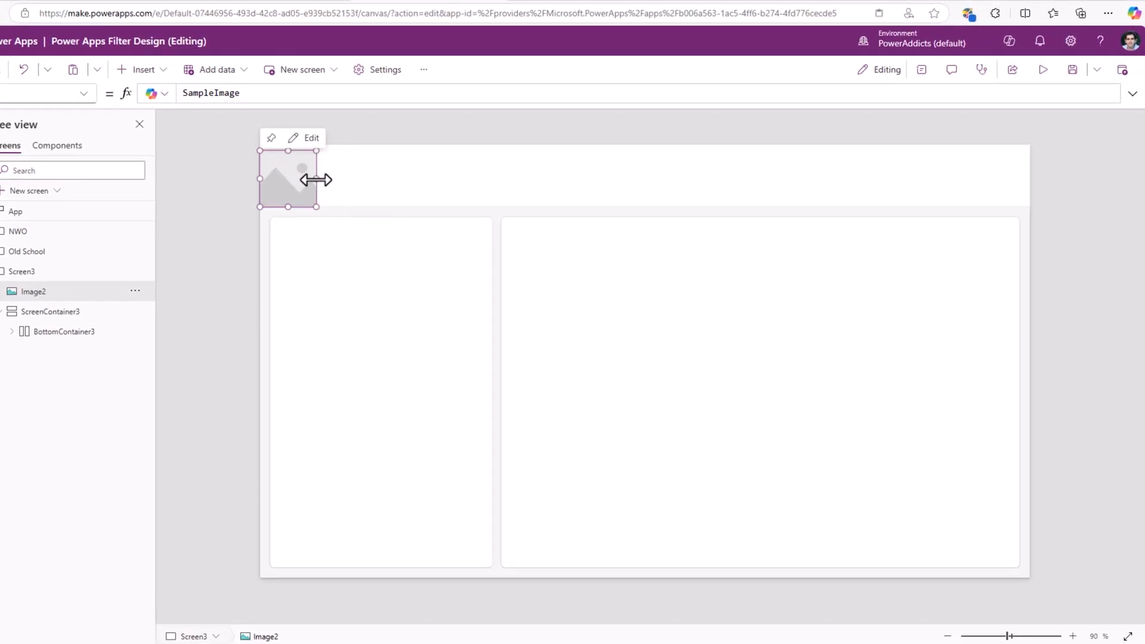
{"action": "left_click_drag", "start_coordinate": [337, 172], "coordinate": [1051, 169]}
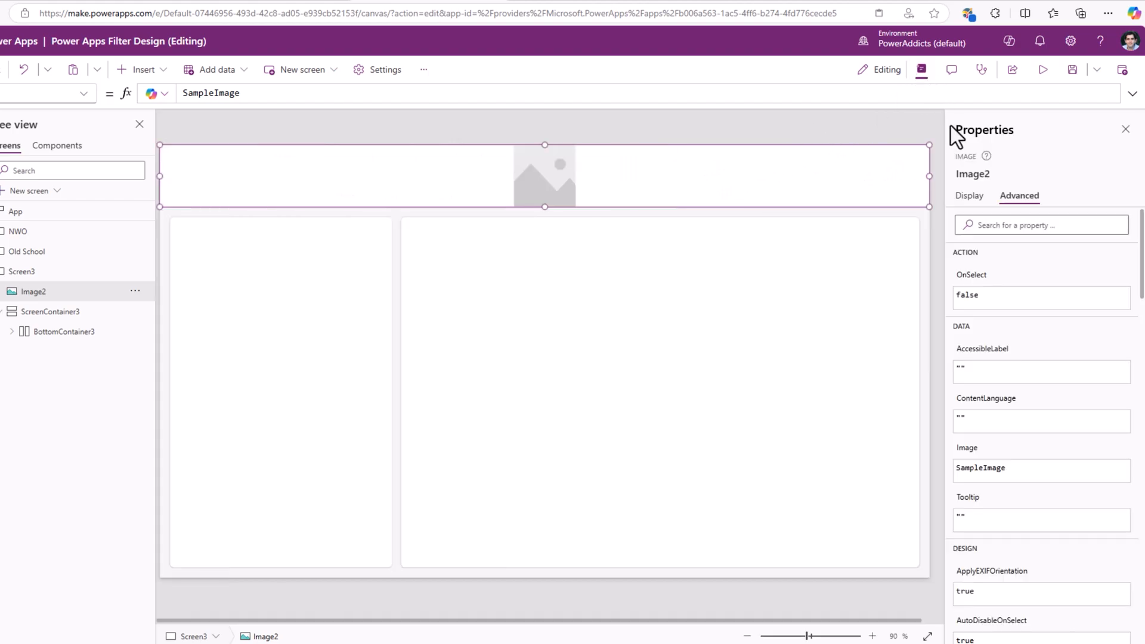
Check the app's uploaded media and set the header strip's image source to header.
{"action": "left_click", "coordinate": [969, 196]}
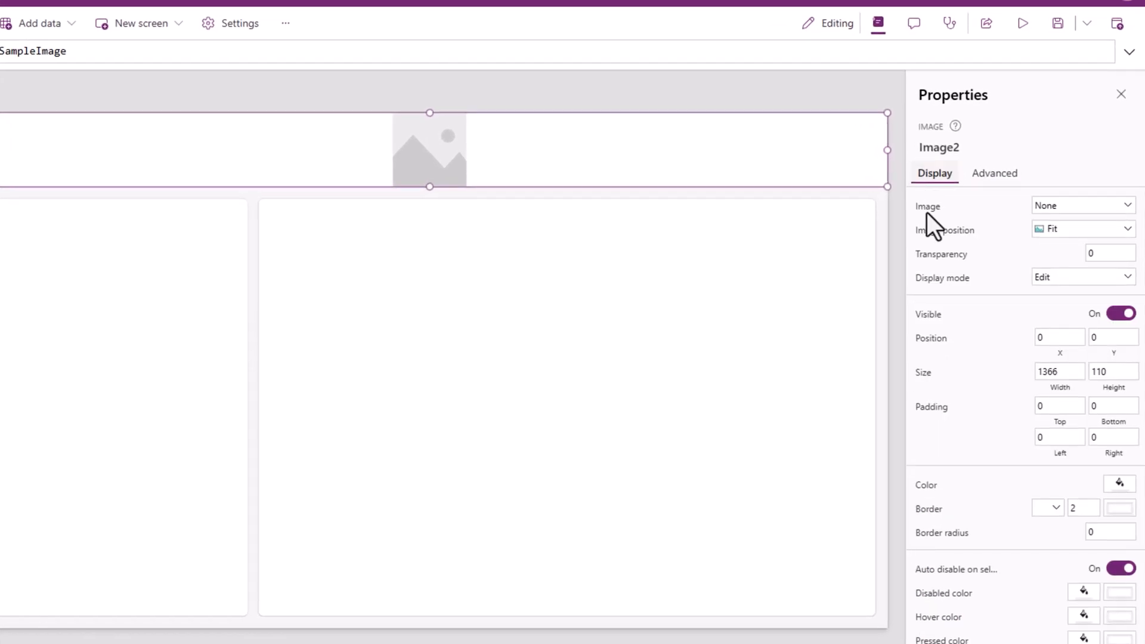
{"action": "left_click", "coordinate": [1059, 209]}
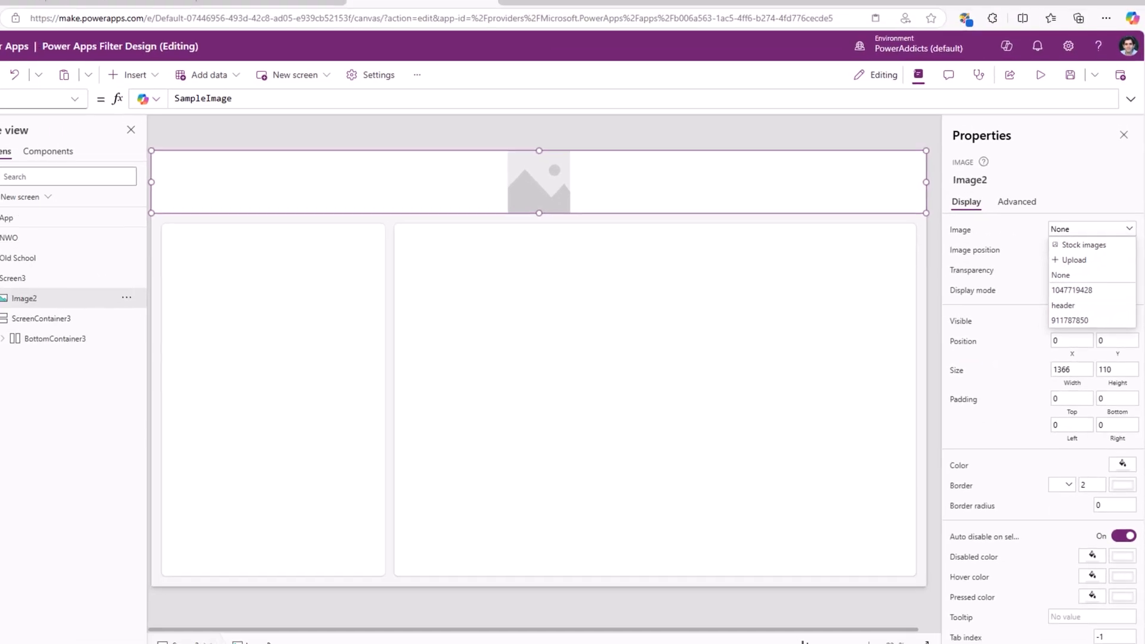
{"action": "left_click", "coordinate": [17, 285]}
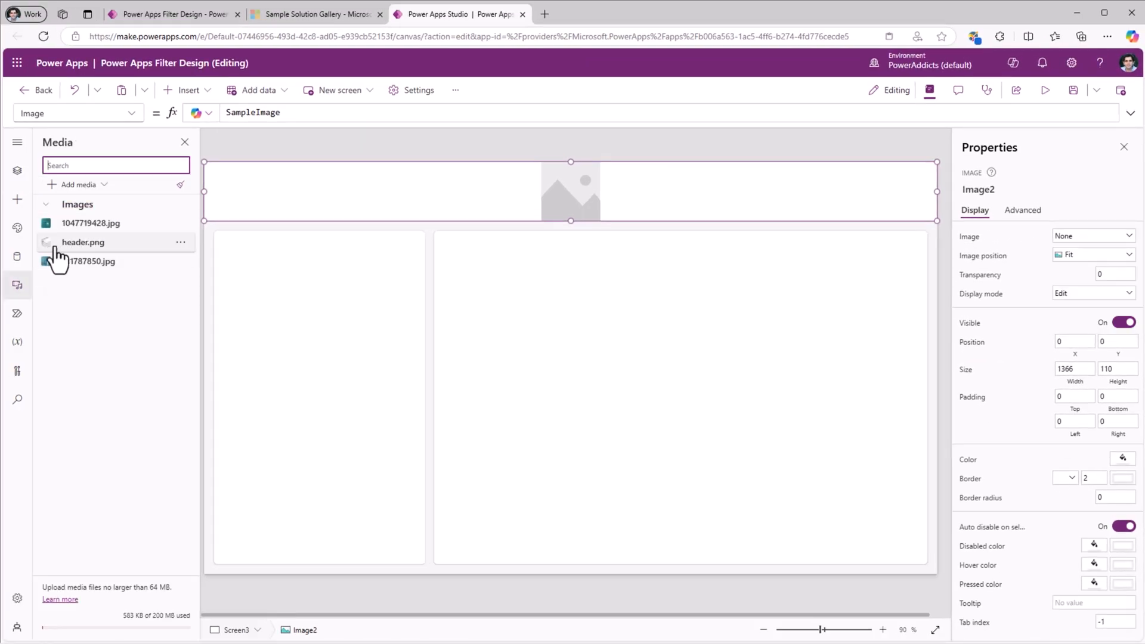
{"action": "left_click", "coordinate": [18, 172]}
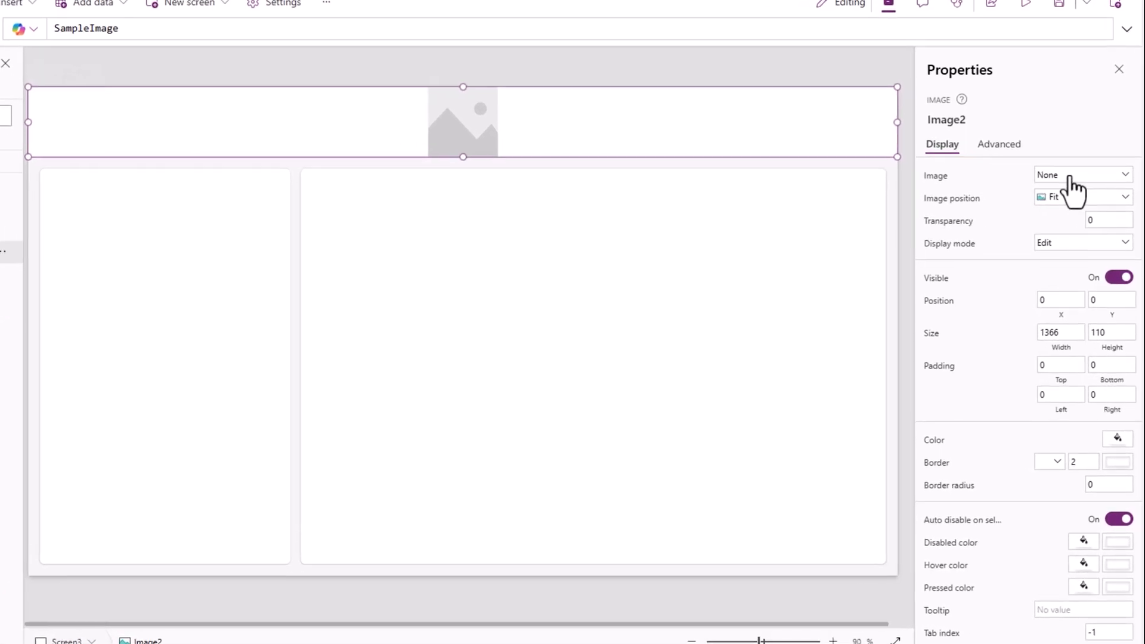
{"action": "left_click", "coordinate": [1083, 238]}
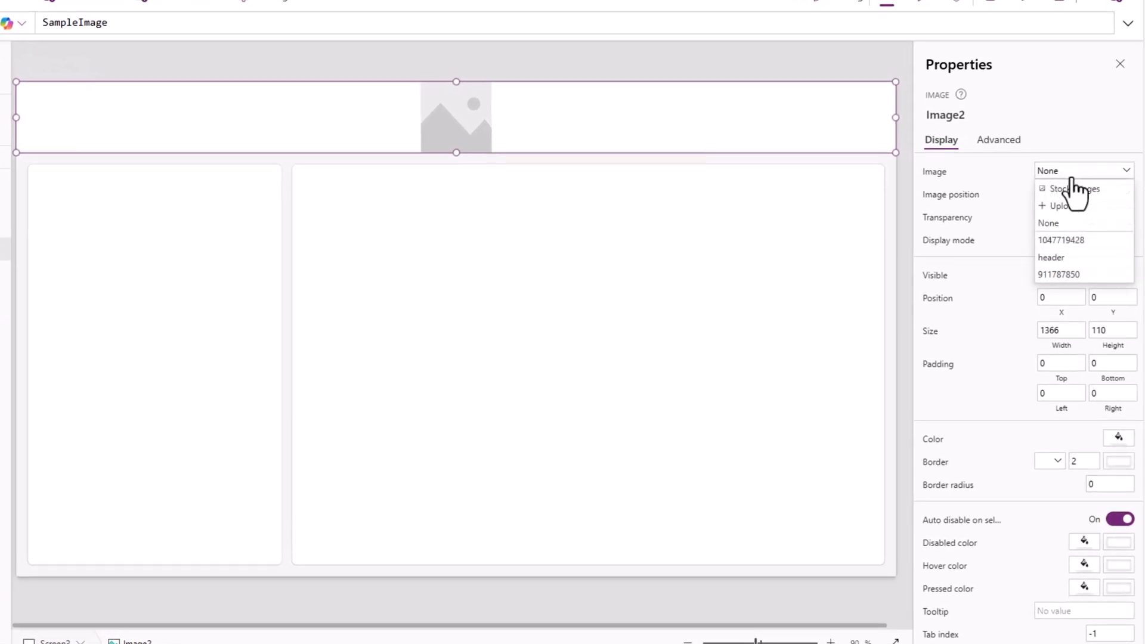
{"action": "left_click", "coordinate": [1058, 258]}
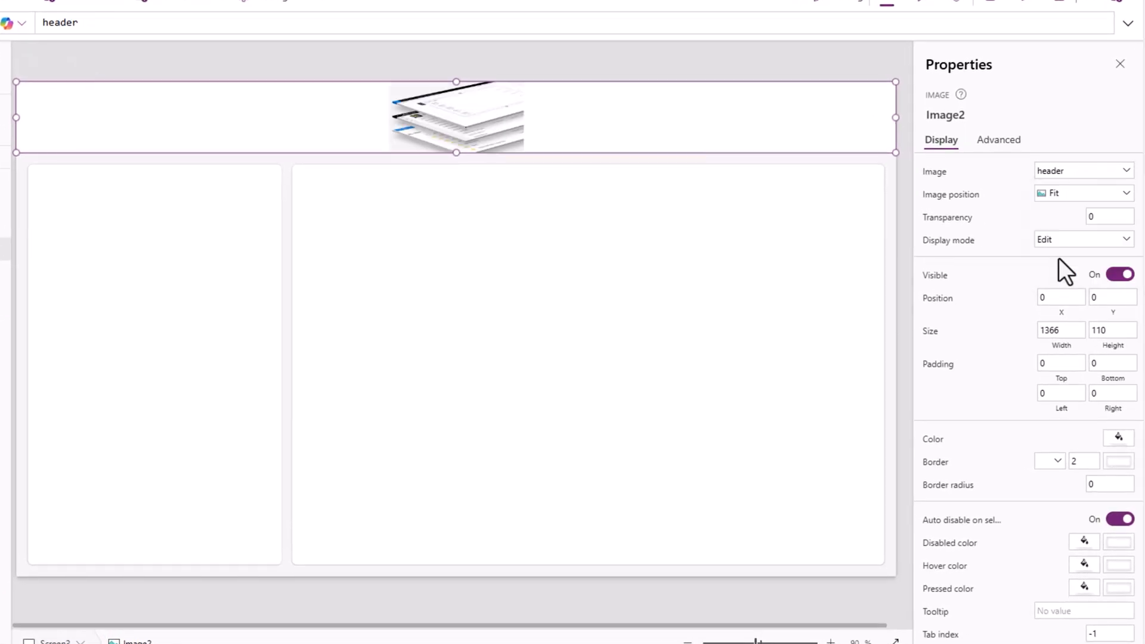
Set the header image's position to Fill and close its properties.
{"action": "left_click", "coordinate": [1073, 192]}
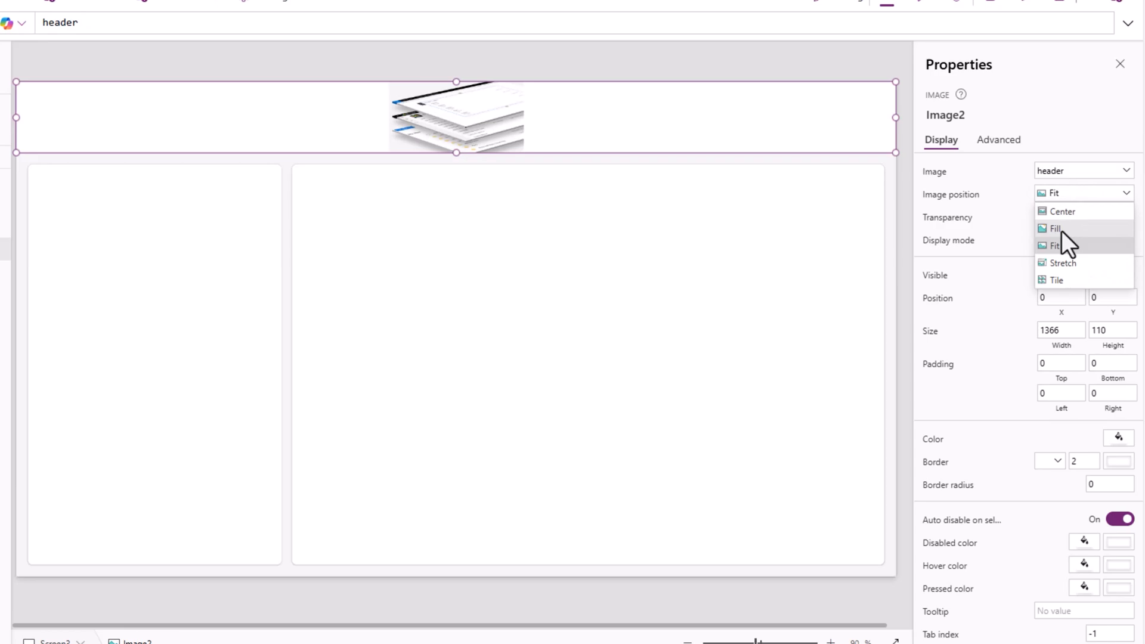
{"action": "left_click", "coordinate": [1061, 229]}
{"action": "left_click", "coordinate": [903, 64]}
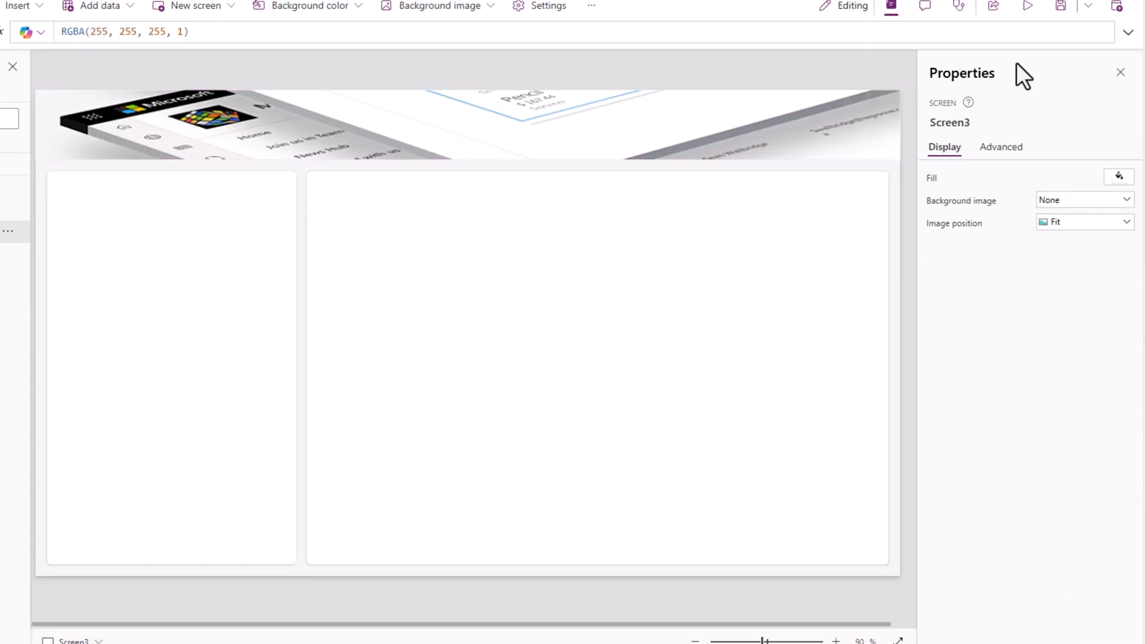
{"action": "left_click", "coordinate": [1120, 63]}
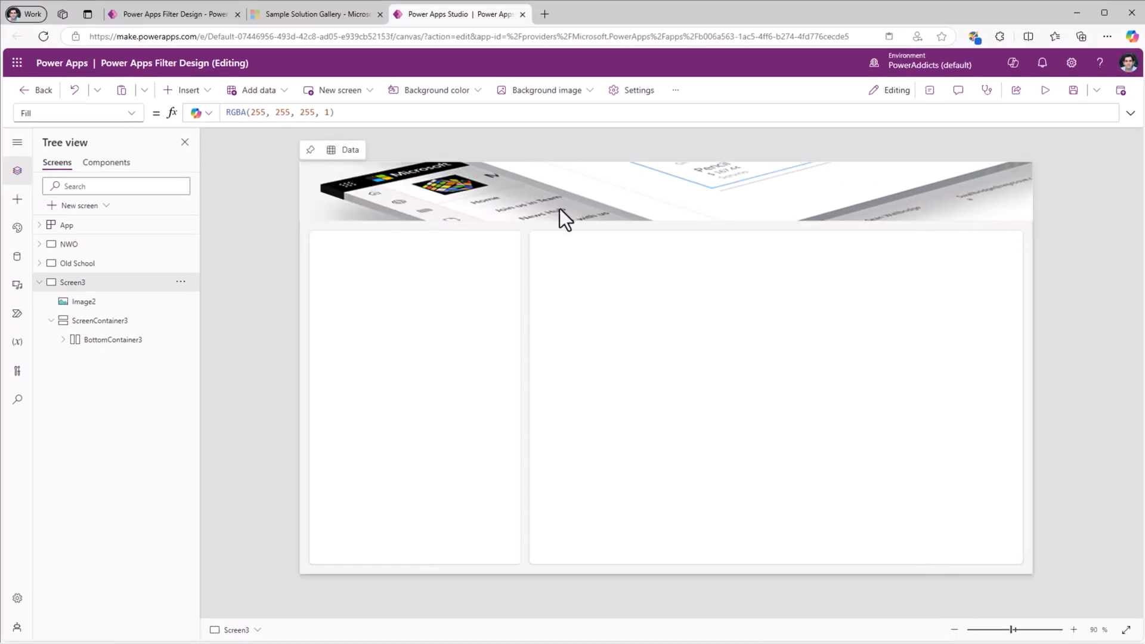
Set the fill color of ScreenContainer3 to white.
{"action": "left_click", "coordinate": [83, 320]}
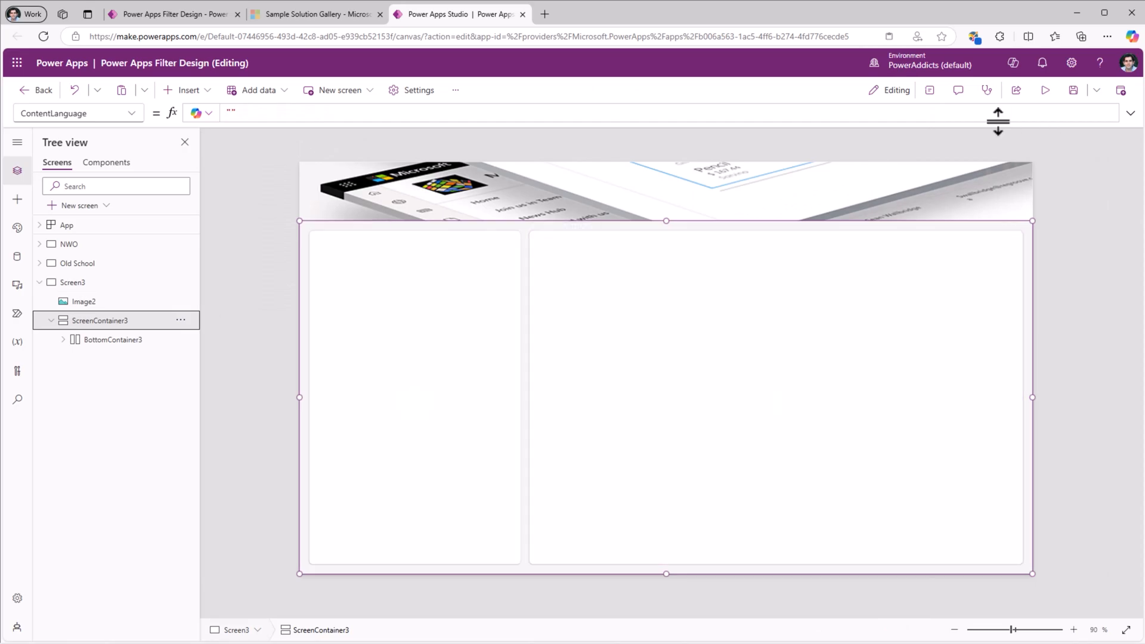
{"action": "left_click", "coordinate": [929, 92]}
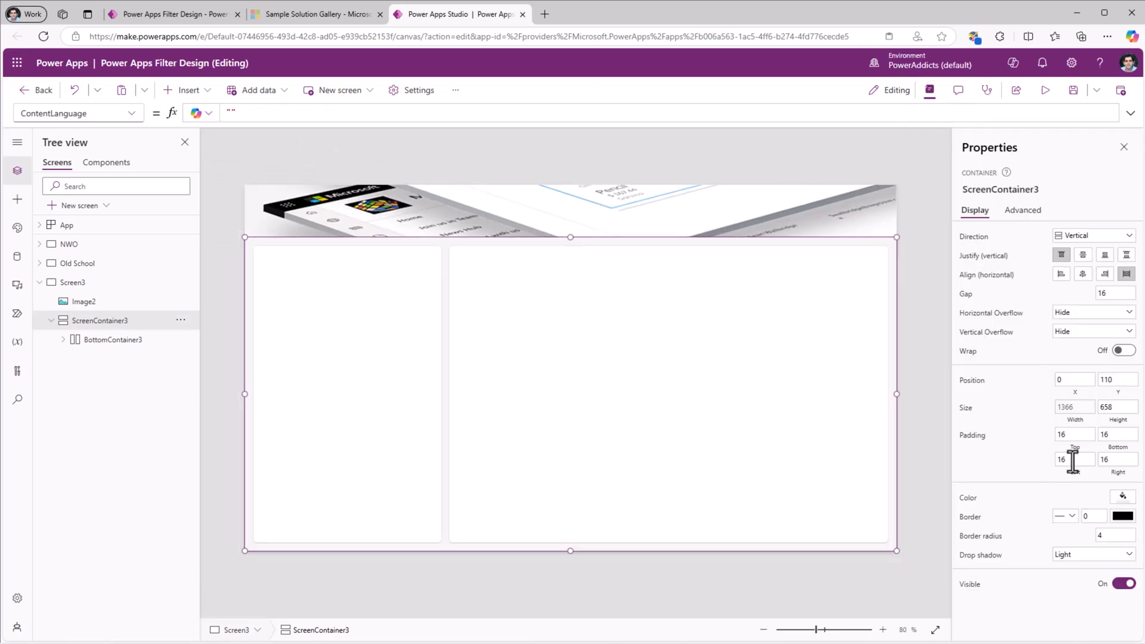
{"action": "left_click", "coordinate": [1122, 497]}
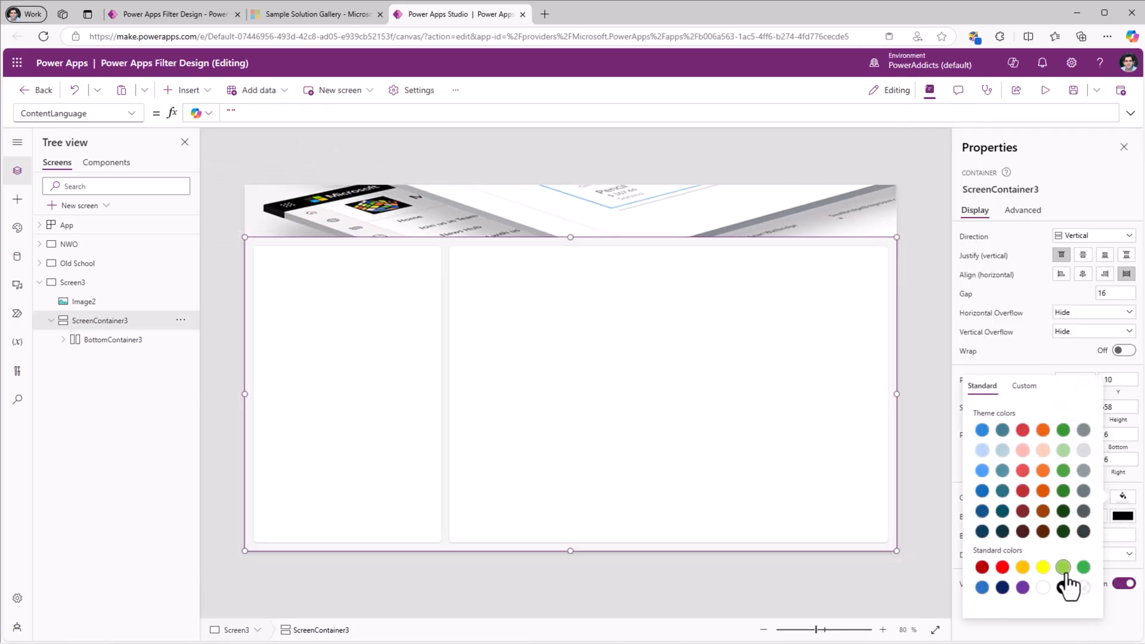
{"action": "left_click", "coordinate": [1043, 589]}
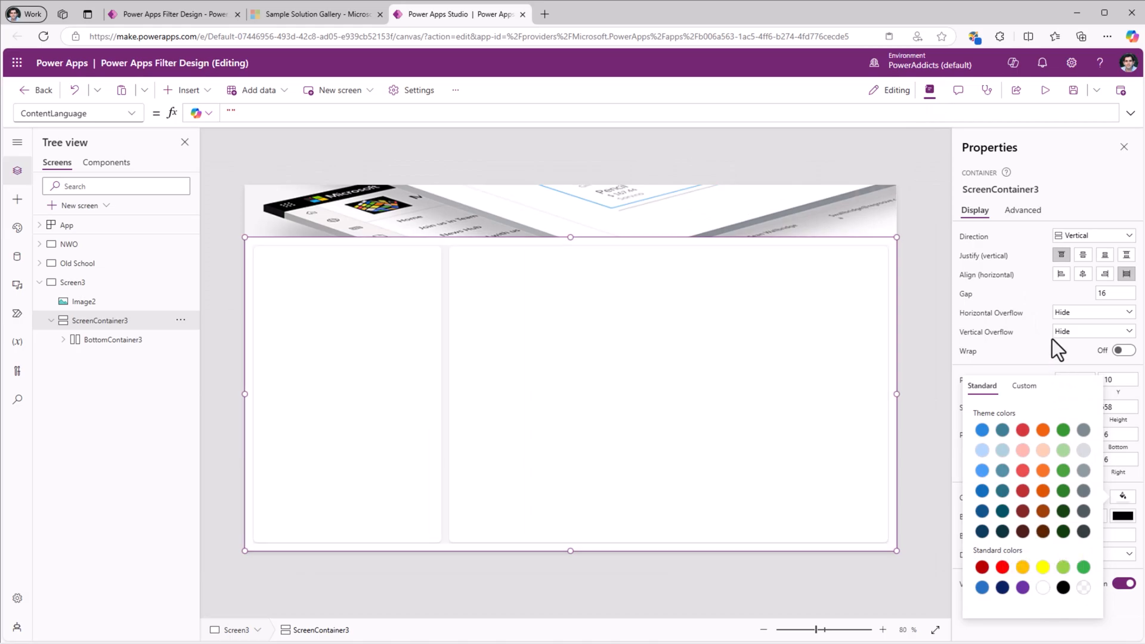
{"action": "left_click", "coordinate": [1041, 284]}
Set the fill color of BottomContainer3 to white.
{"action": "left_click", "coordinate": [109, 340]}
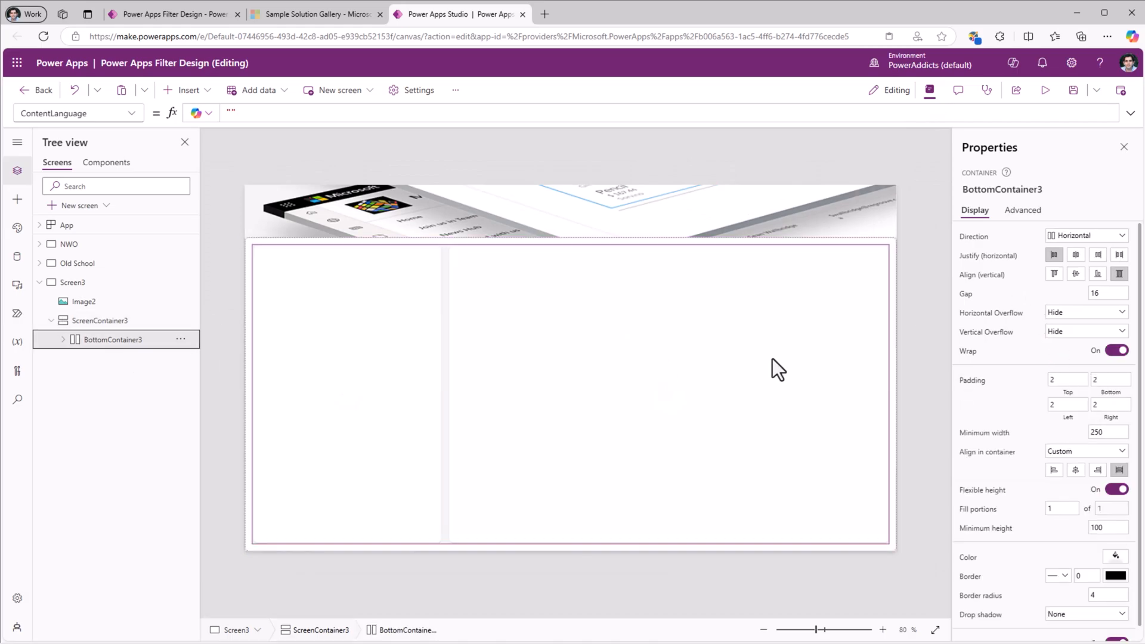
{"action": "left_click", "coordinate": [1115, 556]}
{"action": "left_click", "coordinate": [1040, 606]}
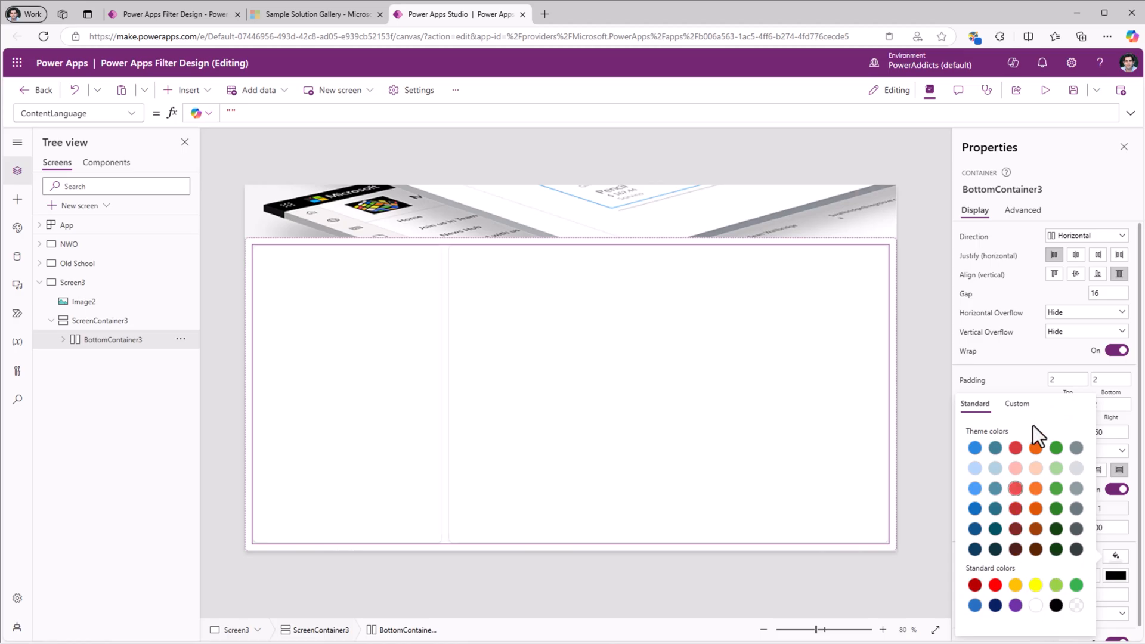
Turn off flexible width for SidebarContainer3 inside BottomContainer3 and set its width to 300.
{"action": "left_click", "coordinate": [63, 340]}
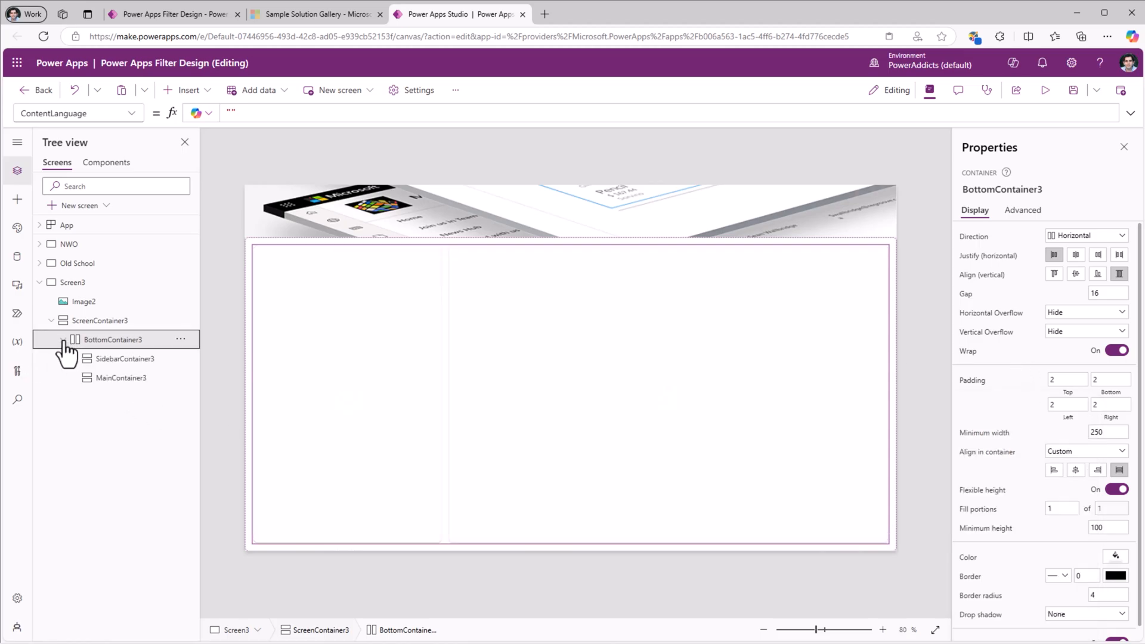
{"action": "left_click", "coordinate": [111, 361]}
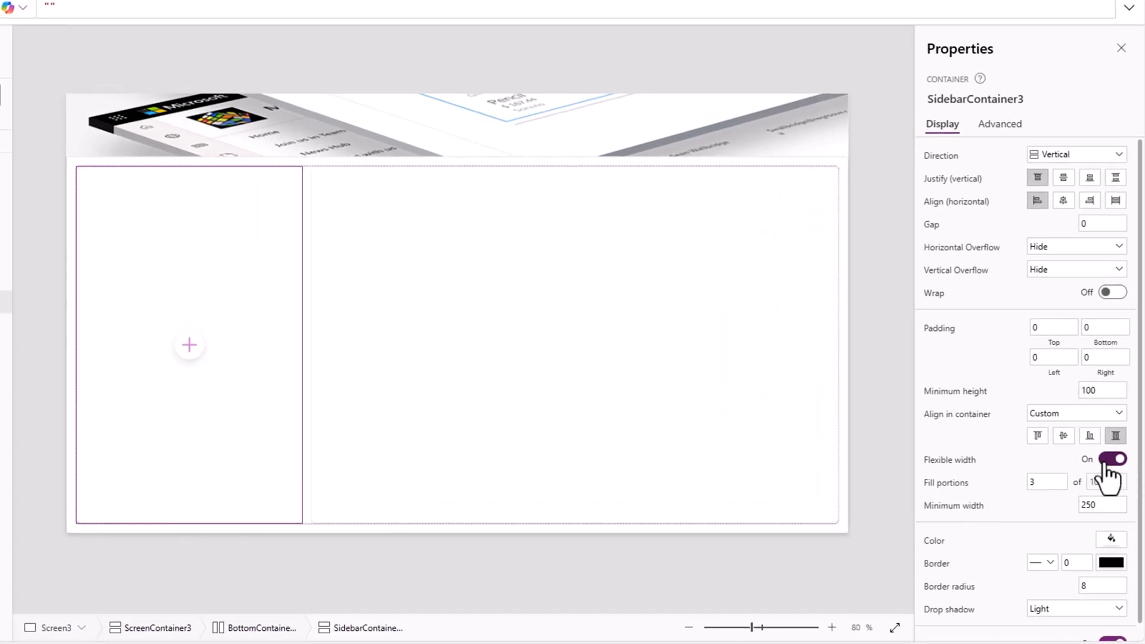
{"action": "left_click", "coordinate": [1111, 462]}
{"action": "type", "text": "300"}
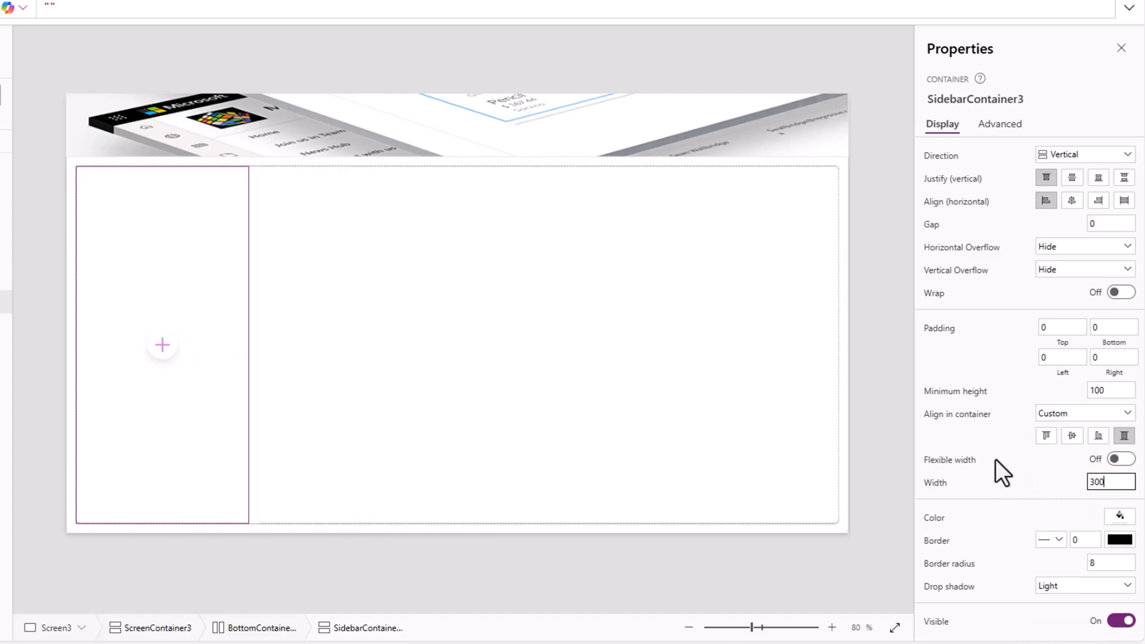
{"action": "left_click", "coordinate": [996, 460]}
Add the prepared galleryTasks gallery to MainContainer3 and check the data source in its Items formula.
{"action": "left_click", "coordinate": [532, 307]}
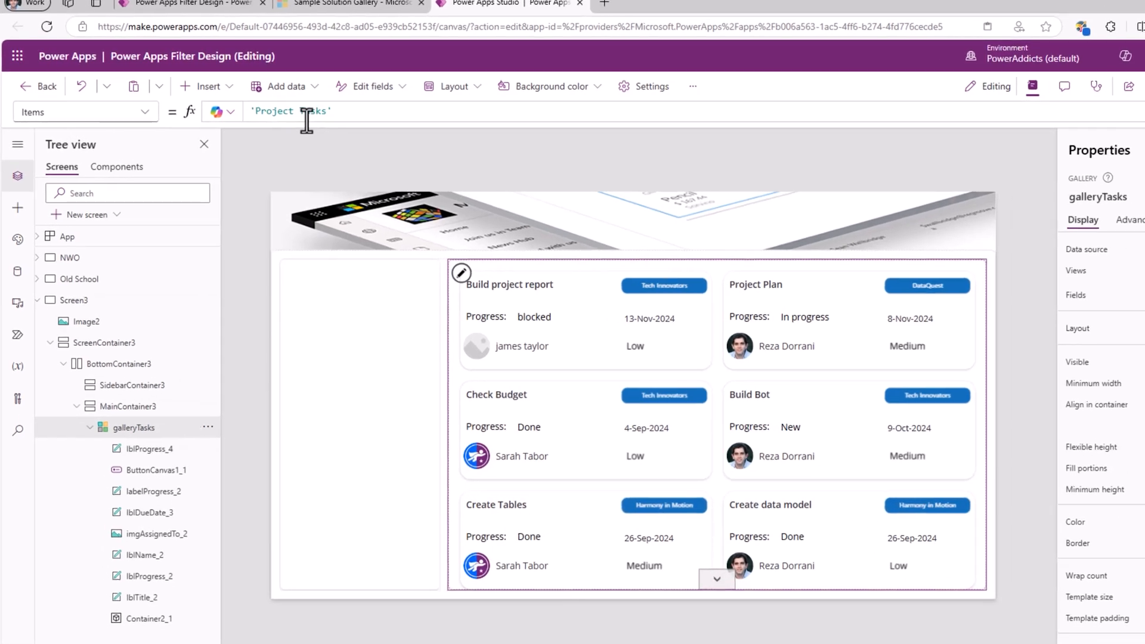
{"action": "left_click_drag", "start_coordinate": [335, 113], "coordinate": [186, 99]}
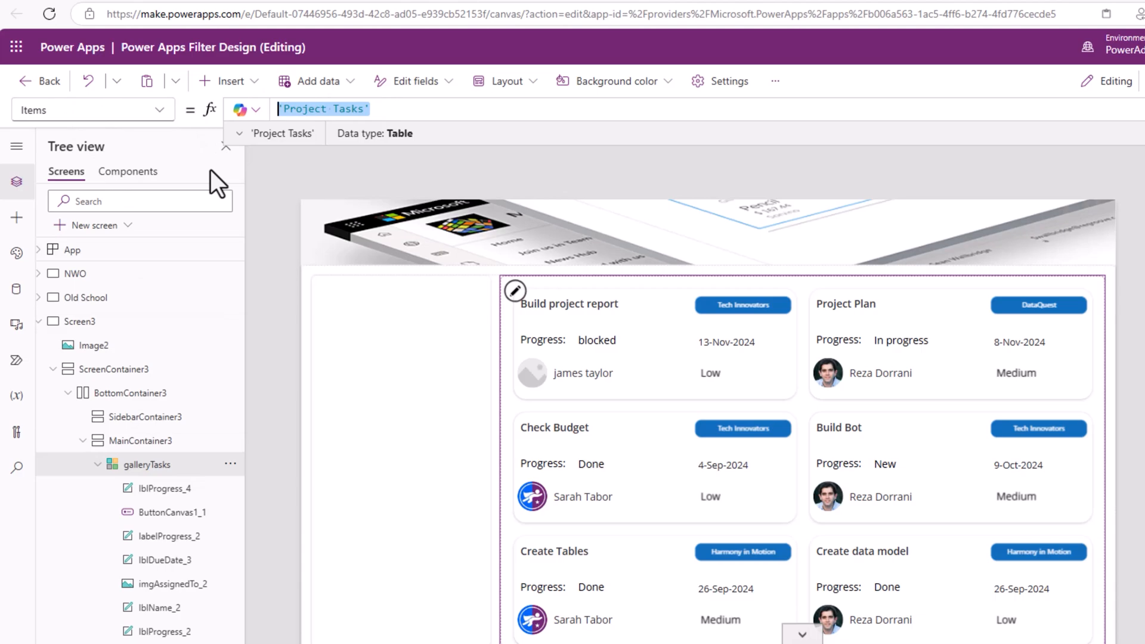
Open the Project Tasks table's data and examine its columns, including the ProjectLookup column.
{"action": "left_click", "coordinate": [16, 295]}
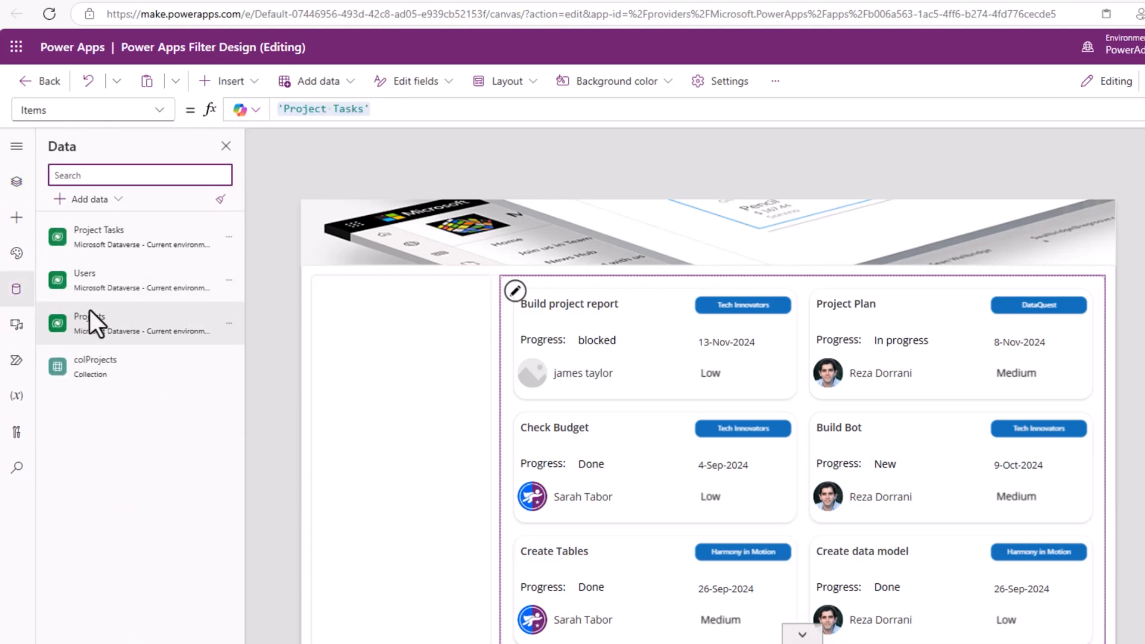
{"action": "mouse_move", "coordinate": [133, 241]}
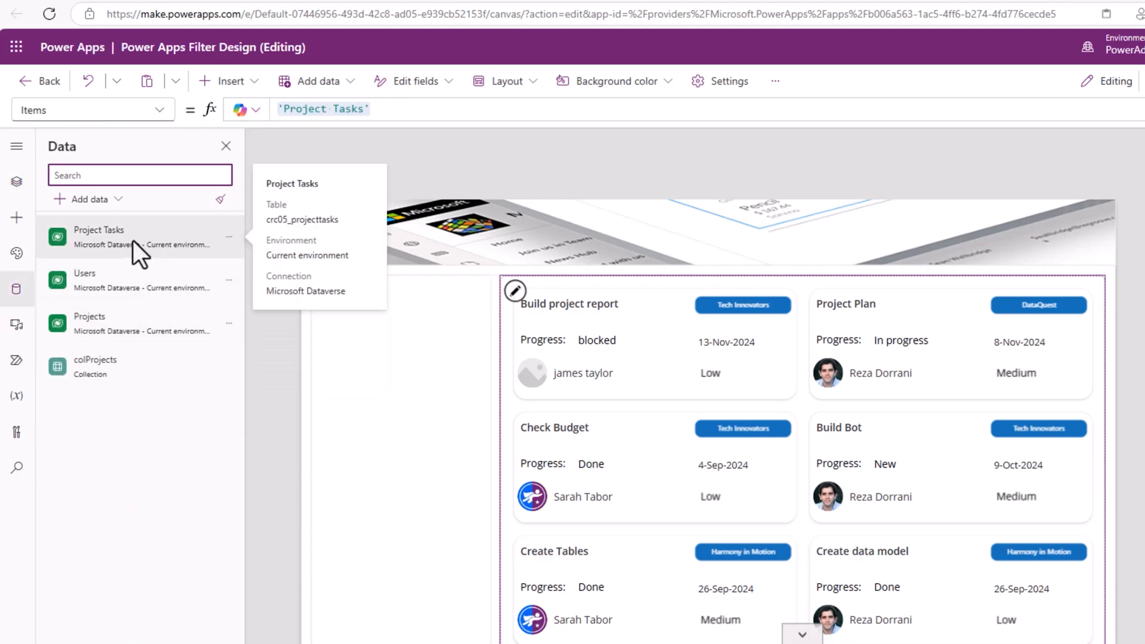
{"action": "left_click", "coordinate": [229, 238]}
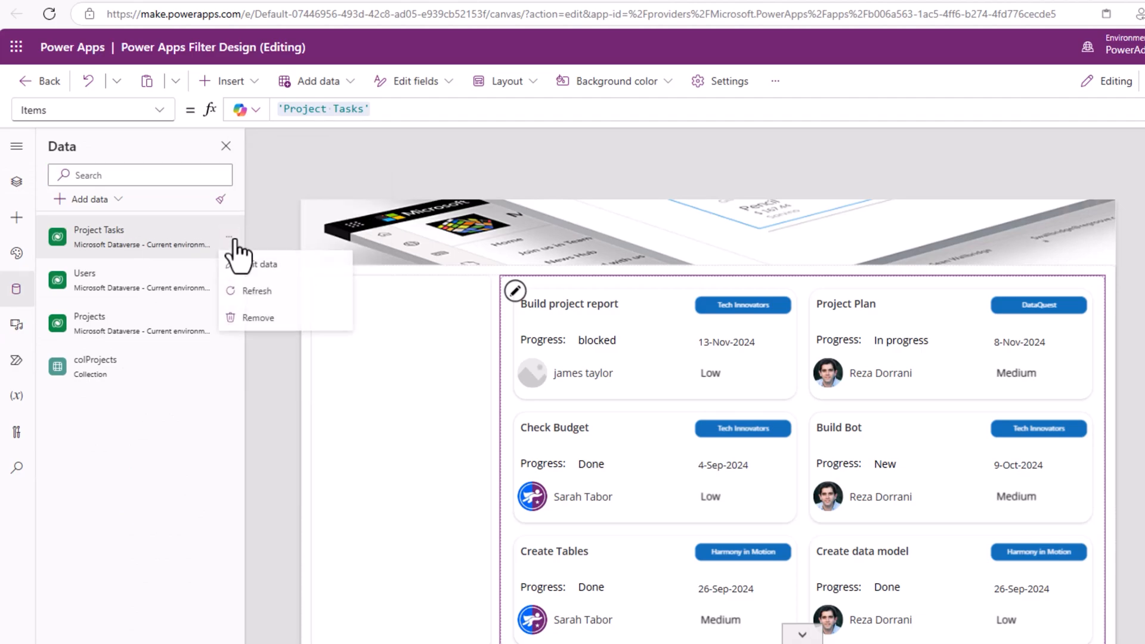
{"action": "left_click", "coordinate": [253, 267]}
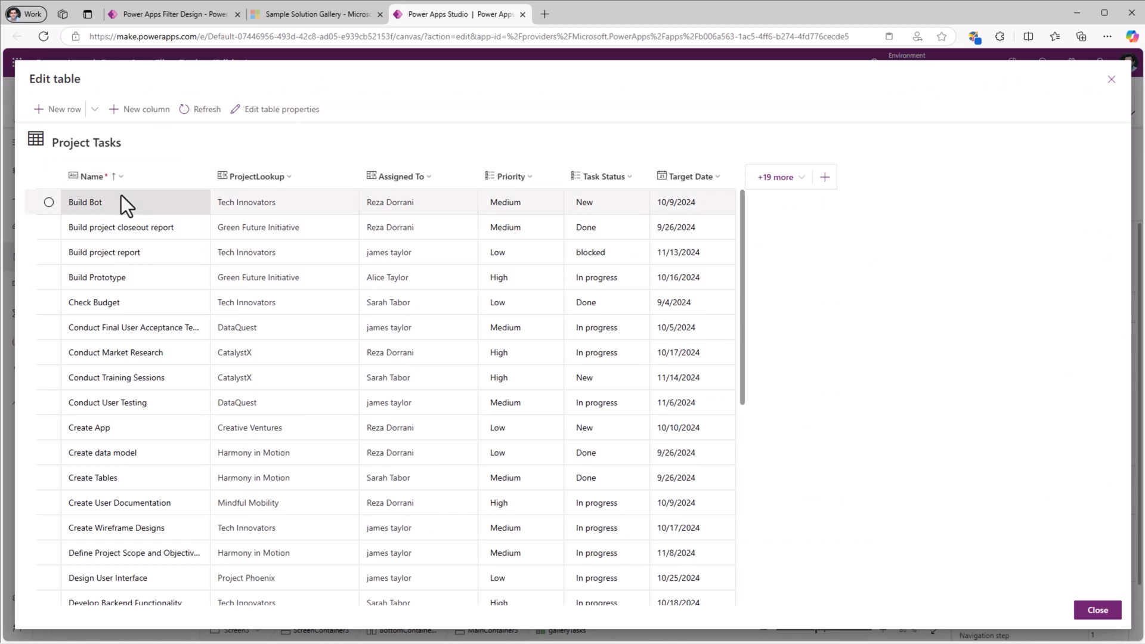
{"action": "left_click", "coordinate": [276, 186]}
{"action": "left_click", "coordinate": [274, 199]}
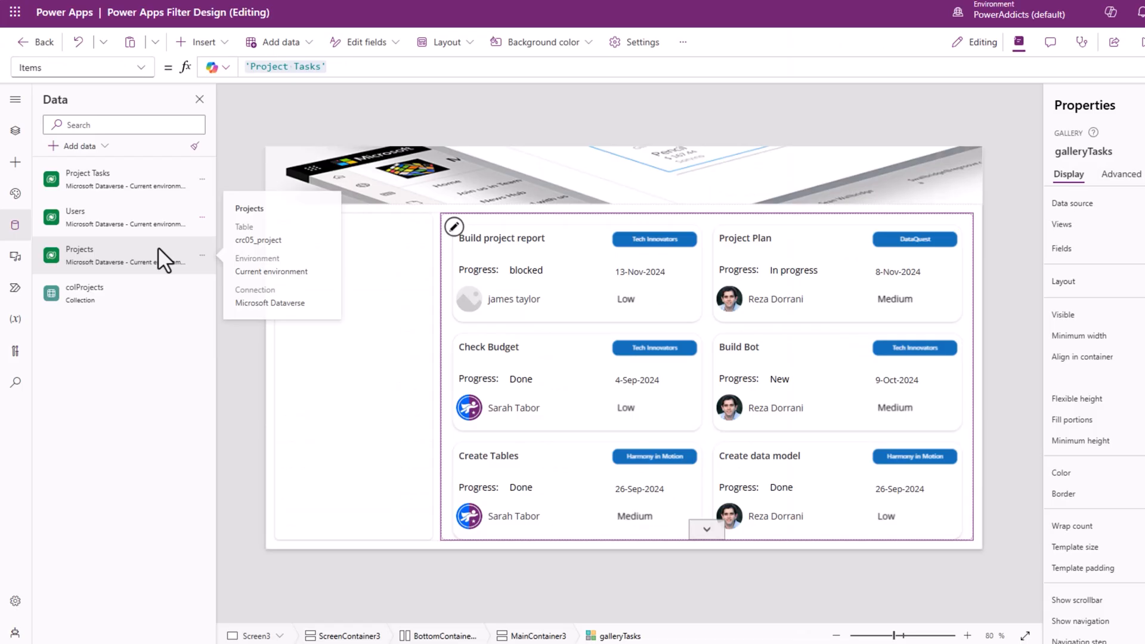
Open the Projects table's data, review the project names, and close the table.
{"action": "left_click", "coordinate": [201, 256]}
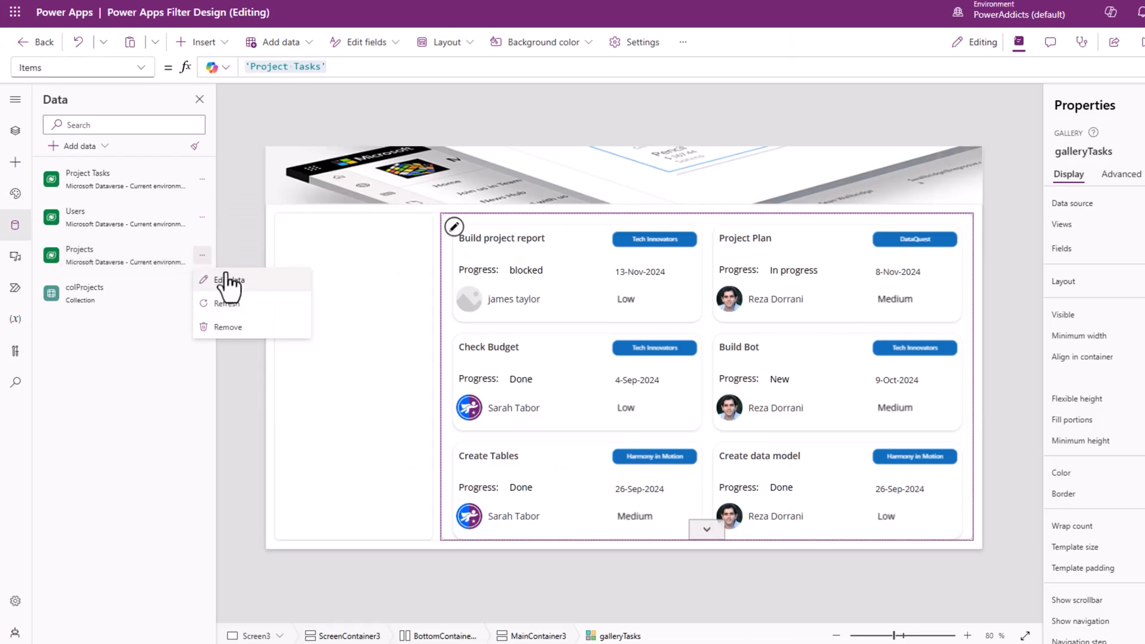
{"action": "left_click", "coordinate": [236, 283]}
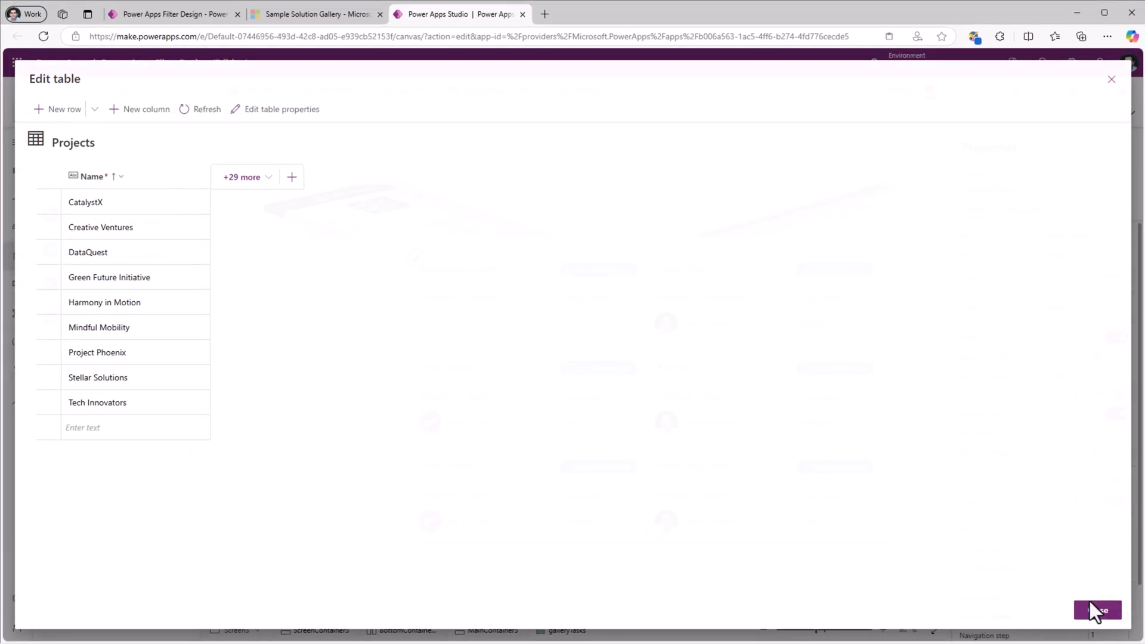
{"action": "left_click", "coordinate": [1096, 609]}
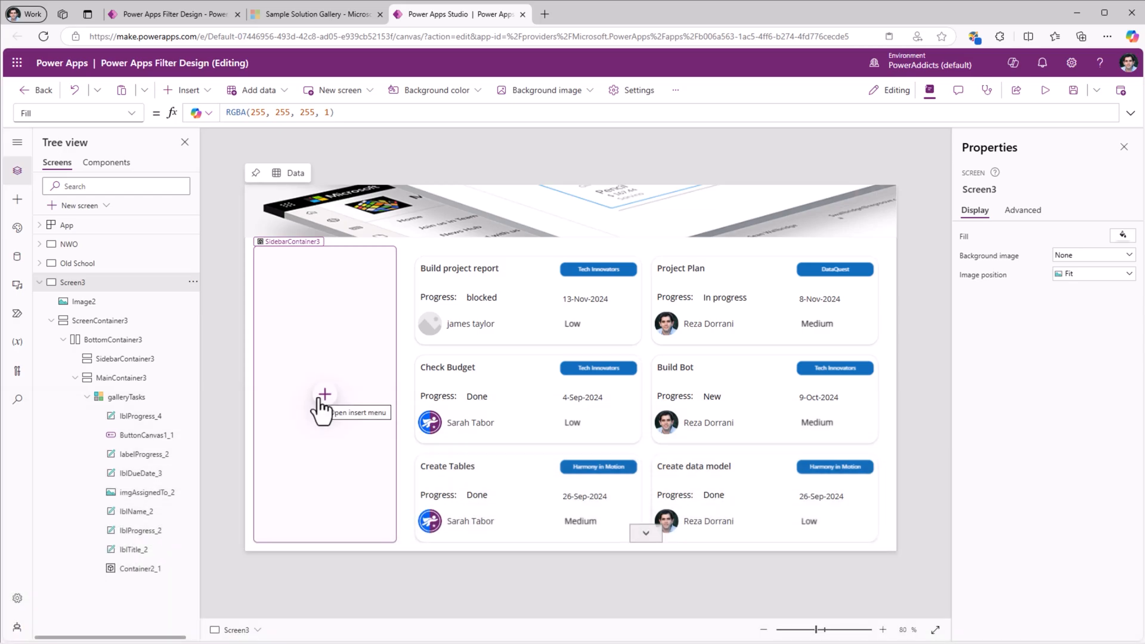
Check in the app's update settings whether Modern controls and themes is enabled, and close the settings.
{"action": "left_click", "coordinate": [637, 94]}
{"action": "left_click", "coordinate": [263, 256]}
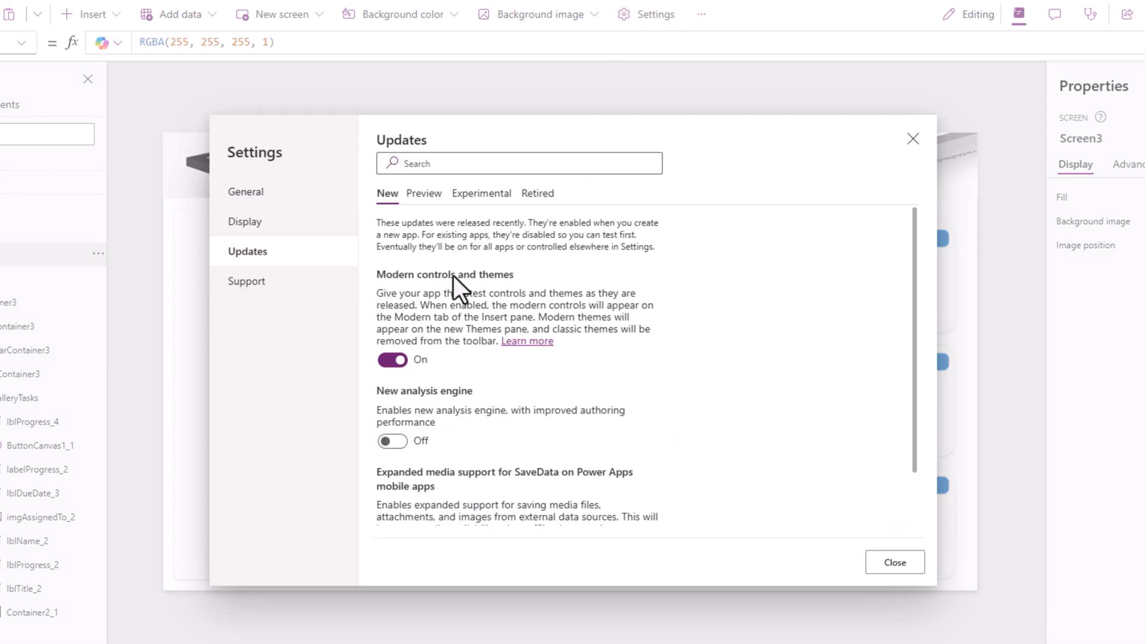
{"action": "left_click", "coordinate": [912, 138]}
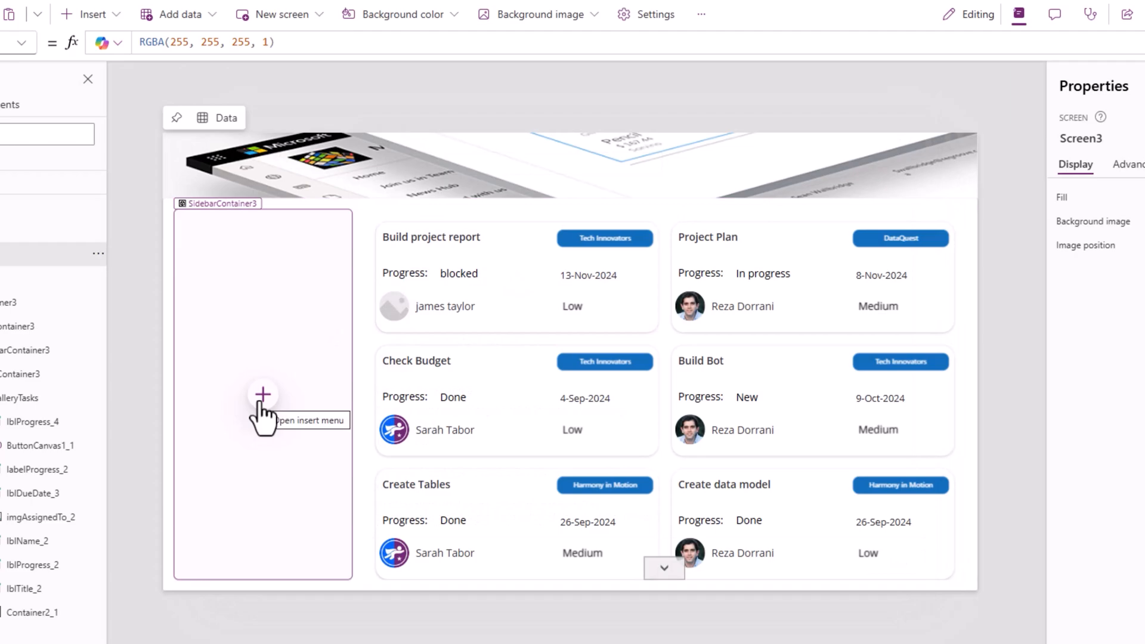
Add a modern Text control to SidebarContainer3 and set its text to "Keyword:".
{"action": "left_click", "coordinate": [260, 401]}
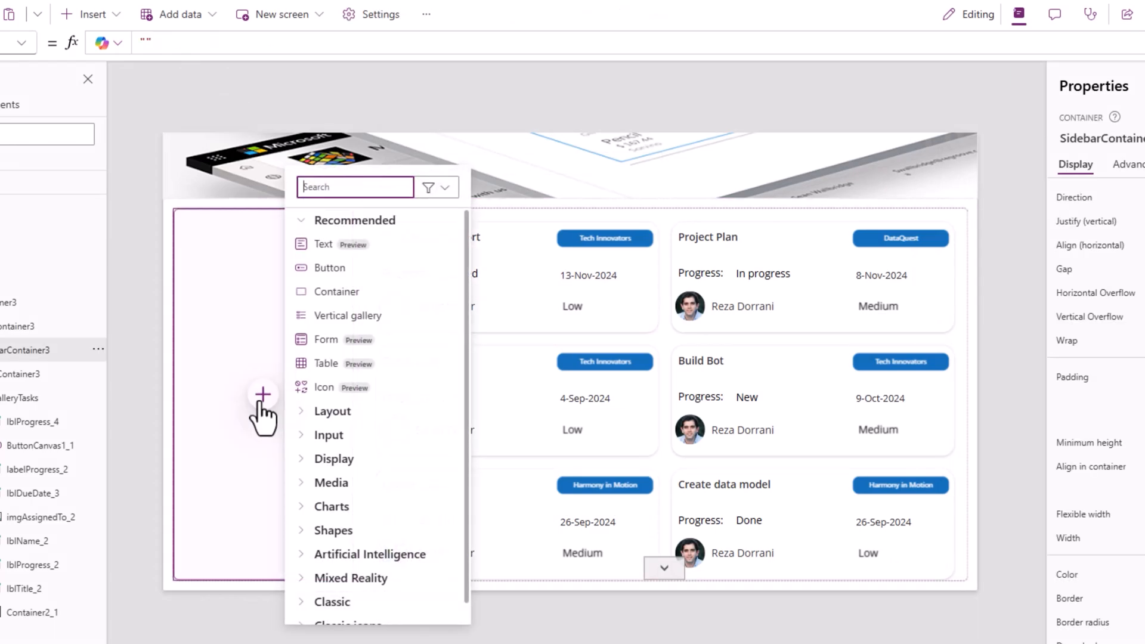
{"action": "left_click", "coordinate": [325, 248]}
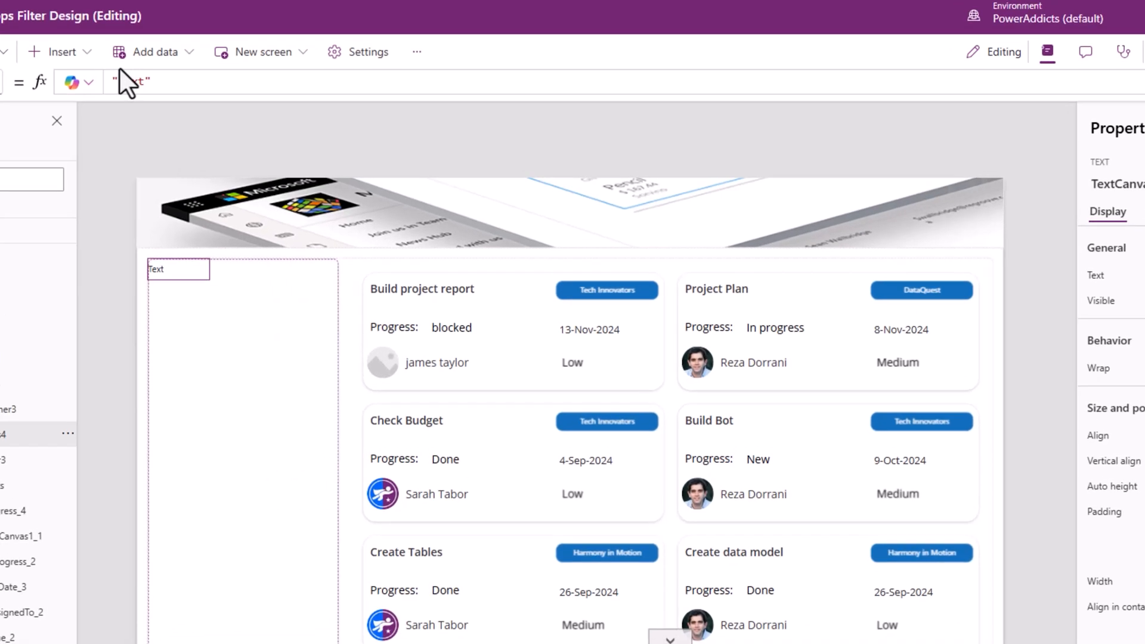
{"action": "double_click", "coordinate": [158, 42]}
{"action": "type", "text": "Keyword:"}
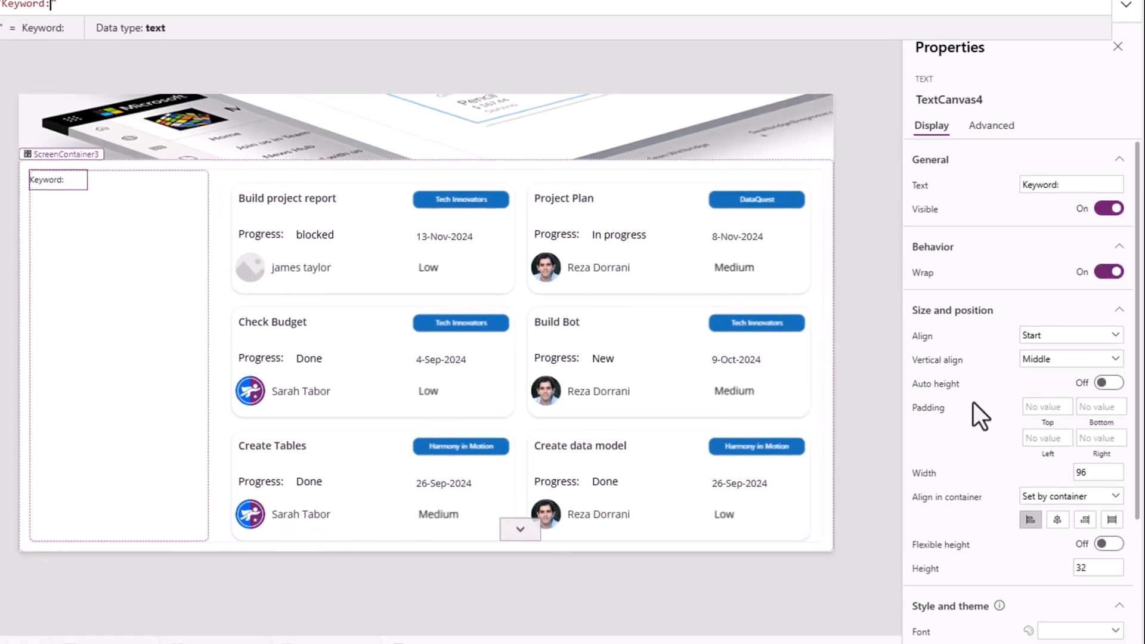
Format the Keyword label with End alignment, font size 16 and Bold weight.
{"action": "left_click", "coordinate": [1065, 336]}
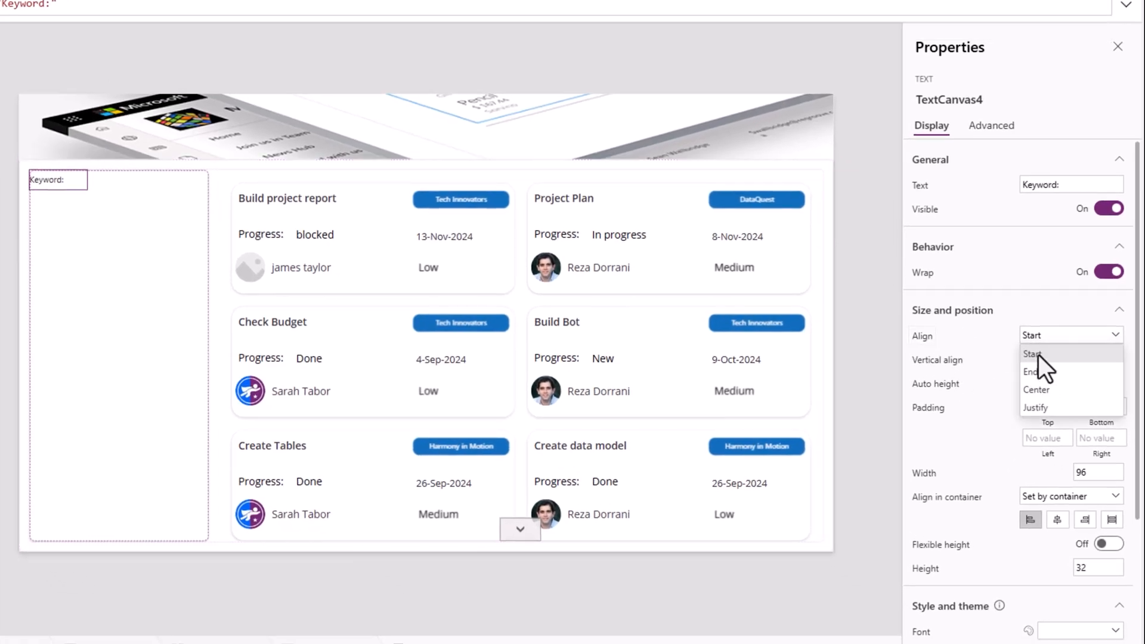
{"action": "left_click", "coordinate": [1040, 373]}
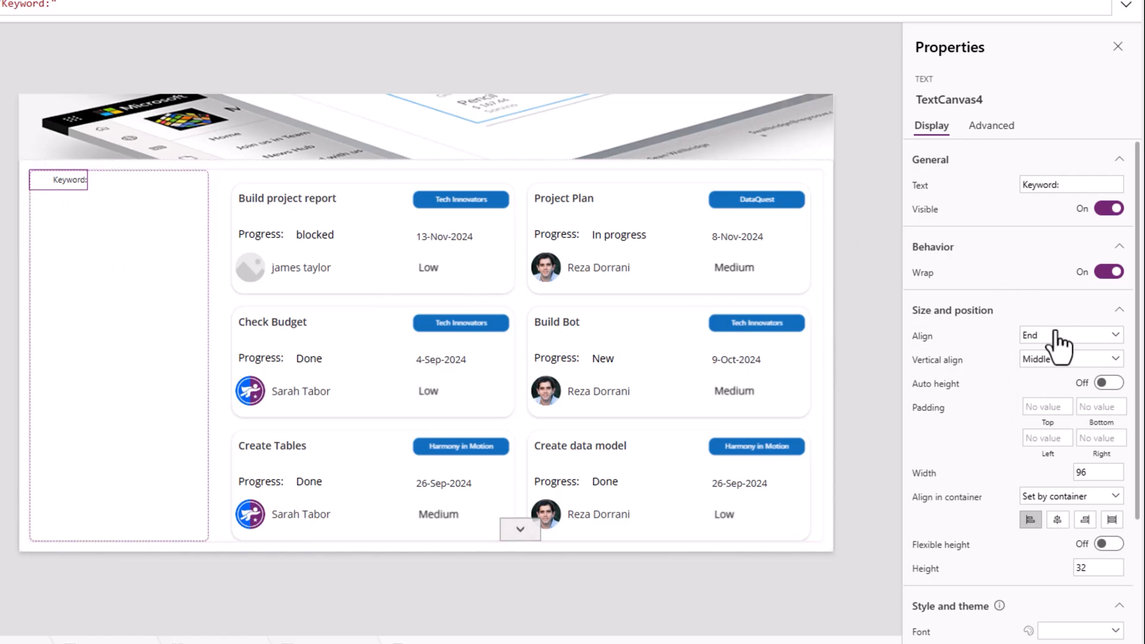
{"action": "scroll", "coordinate": [1014, 364], "scroll_direction": "down", "scroll_amount": 3}
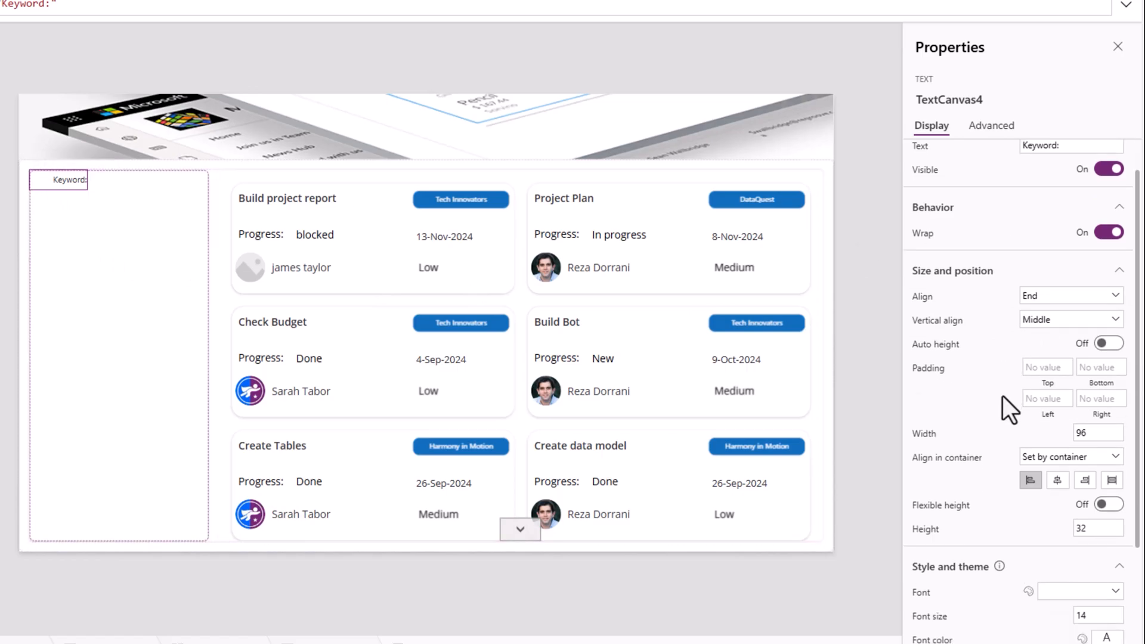
{"action": "left_click", "coordinate": [1083, 457]}
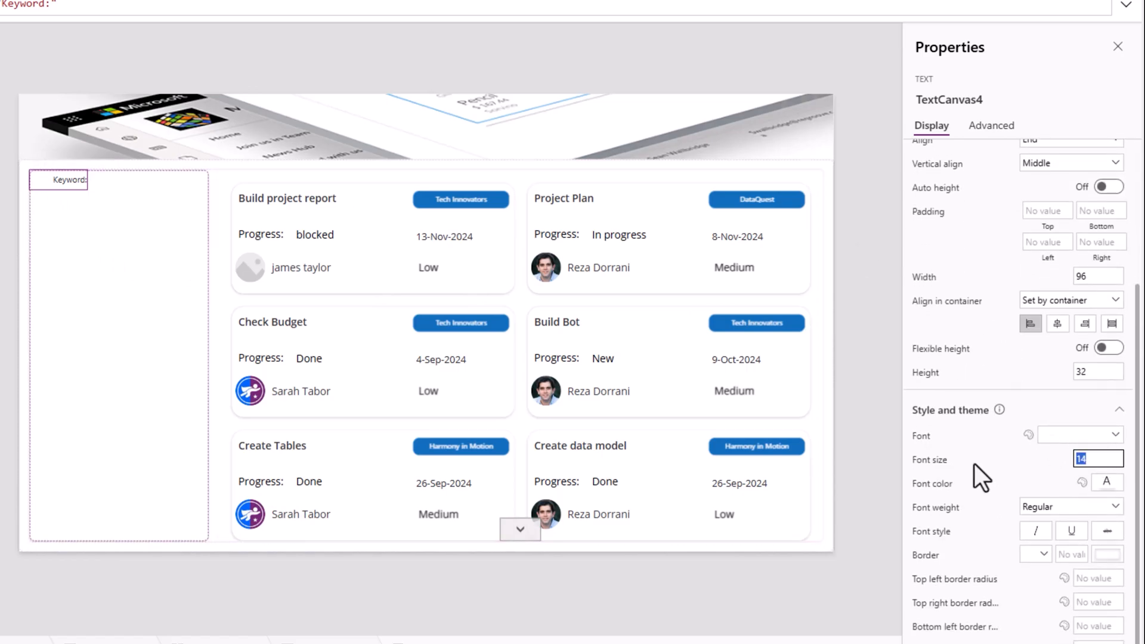
{"action": "type", "text": "16"}
{"action": "left_click", "coordinate": [1038, 506]}
{"action": "left_click", "coordinate": [1033, 578]}
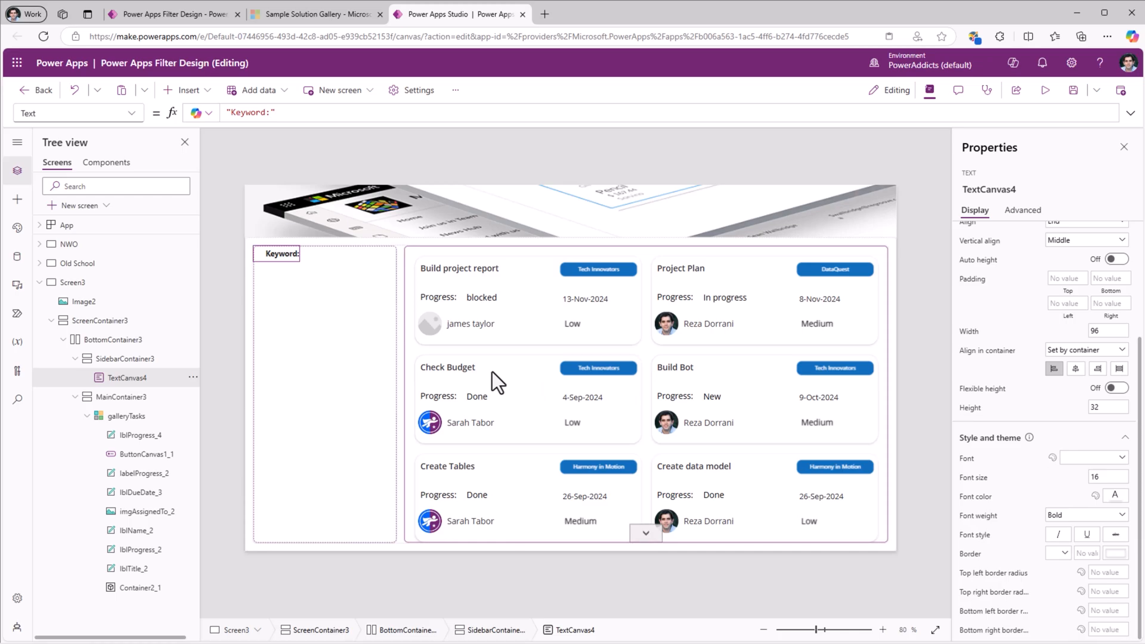
Insert a modern Text input into SidebarContainer3 below the Keyword label, following the reference gallery's layout.
{"action": "left_click", "coordinate": [316, 347]}
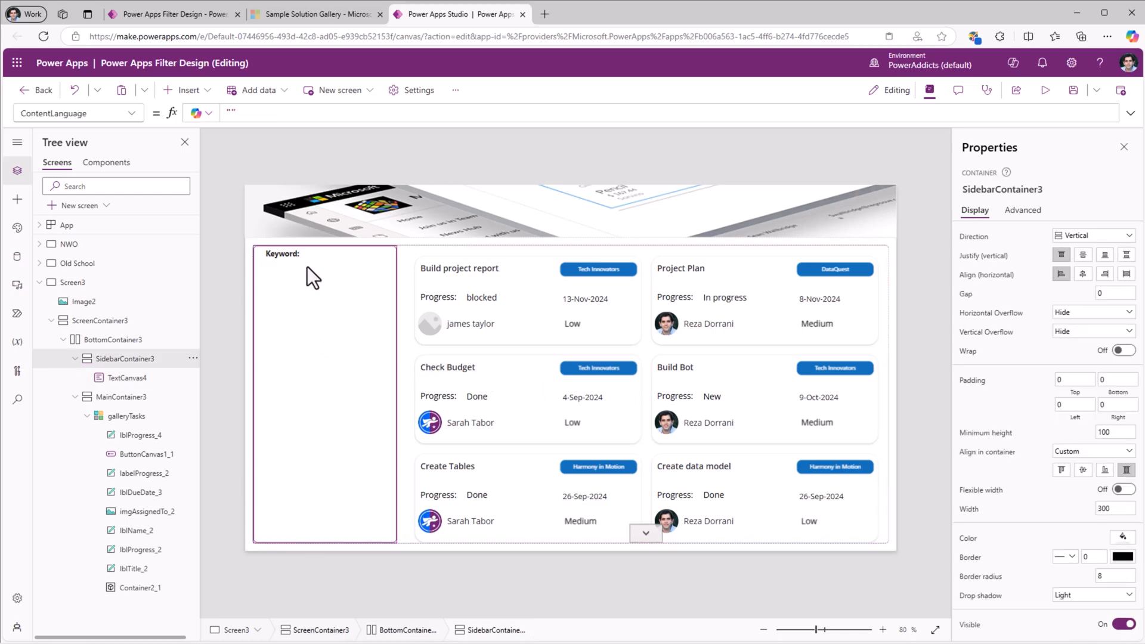
{"action": "left_click", "coordinate": [295, 13]}
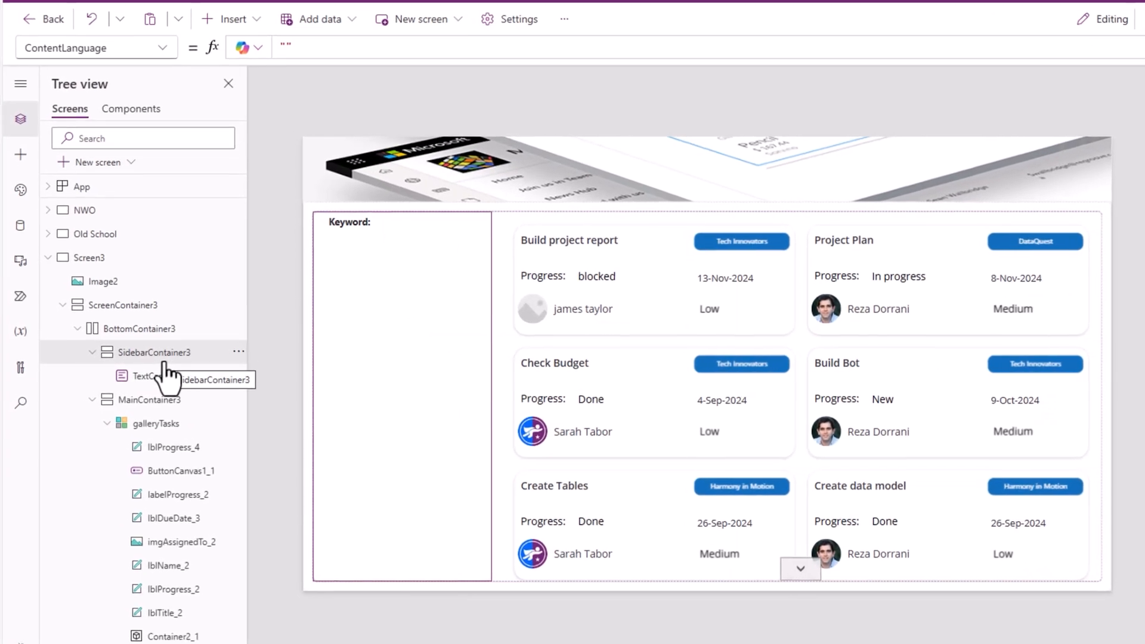
{"action": "left_click", "coordinate": [19, 154]}
{"action": "left_click", "coordinate": [119, 111]}
{"action": "type", "text": "text"}
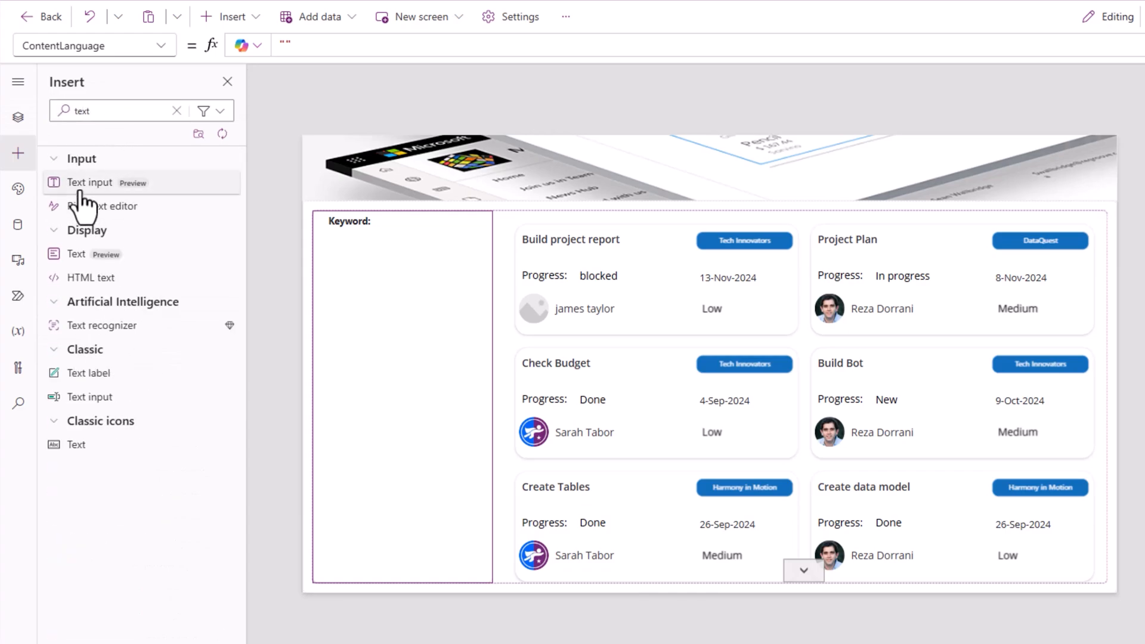
{"action": "left_click", "coordinate": [80, 190]}
{"action": "left_click", "coordinate": [17, 117]}
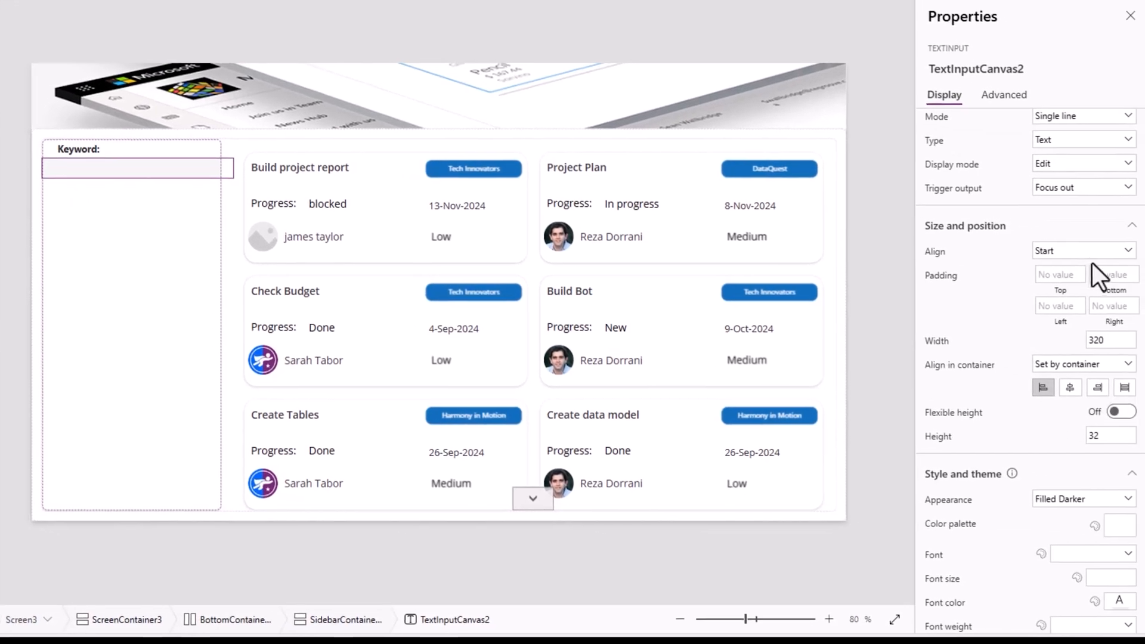
Center the text input within the sidebar container and set its Width formula to Parent.Width-50.
{"action": "left_click", "coordinate": [1059, 387]}
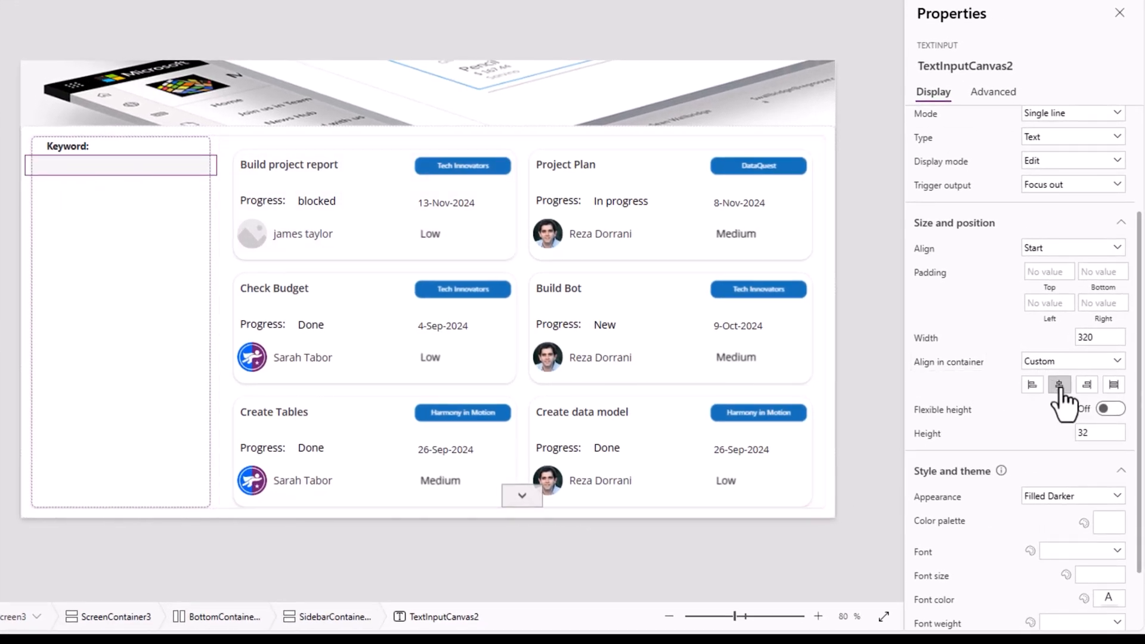
{"action": "left_click", "coordinate": [918, 339]}
{"action": "left_click_drag", "start_coordinate": [297, 85], "coordinate": [209, 85]}
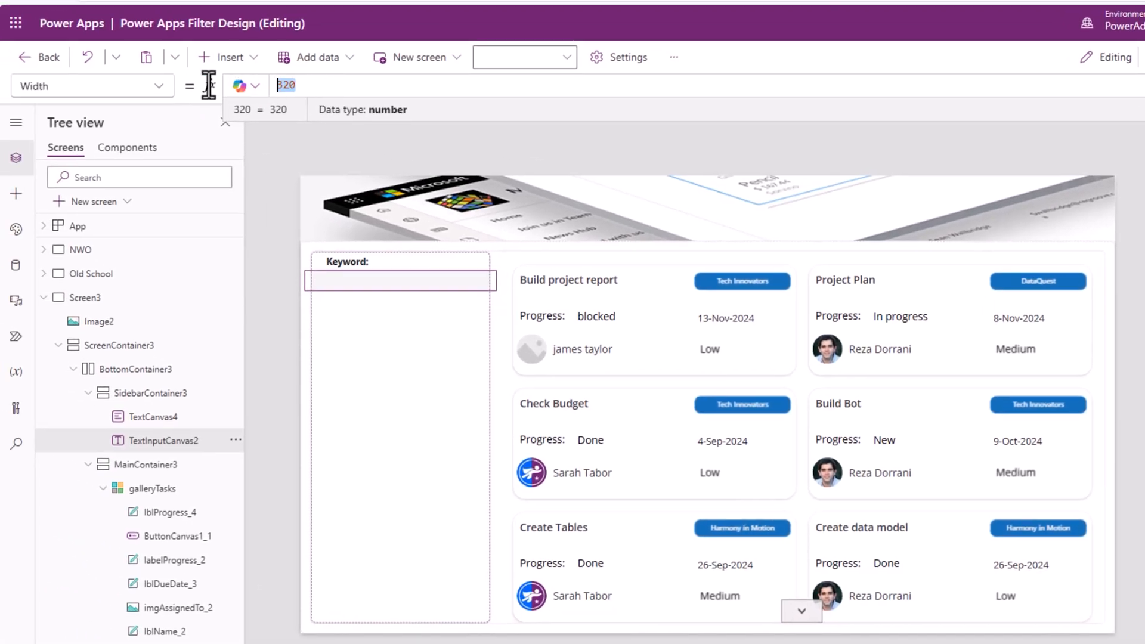
{"action": "type", "text": "parem"}
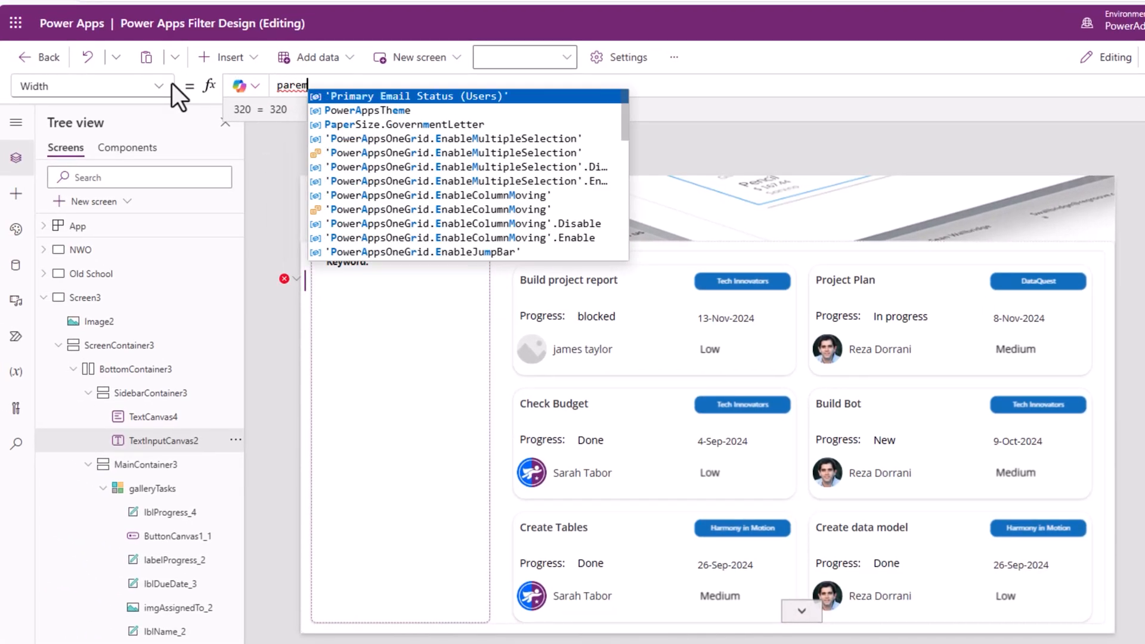
{"action": "key", "text": "BackSpace"}
{"action": "type", "text": "nt.Width"}
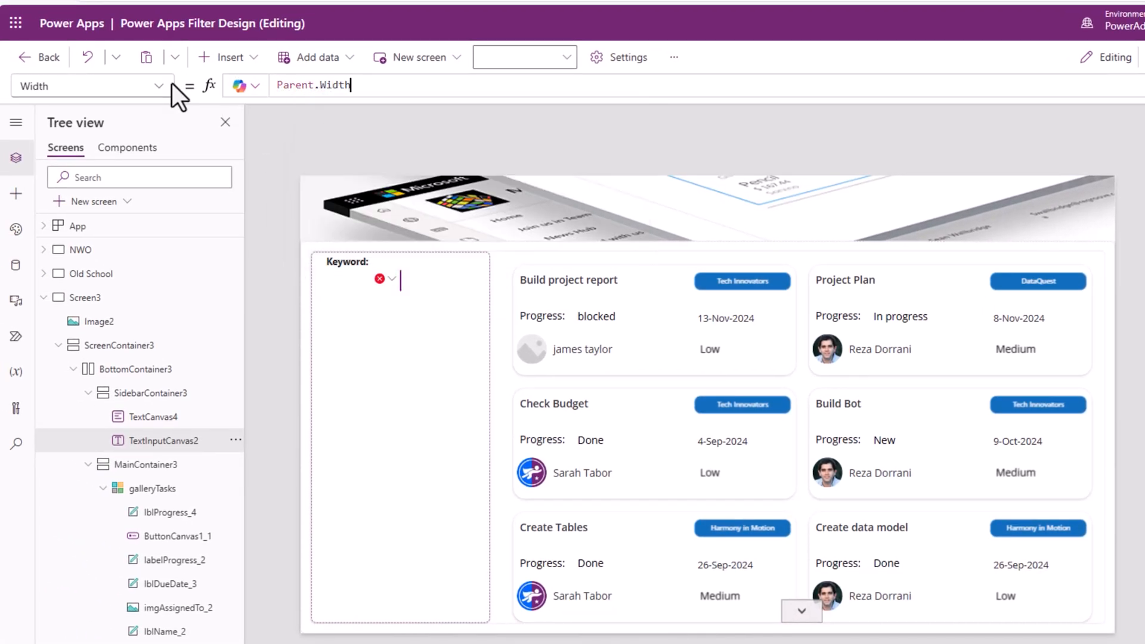
{"action": "type", "text": "-50"}
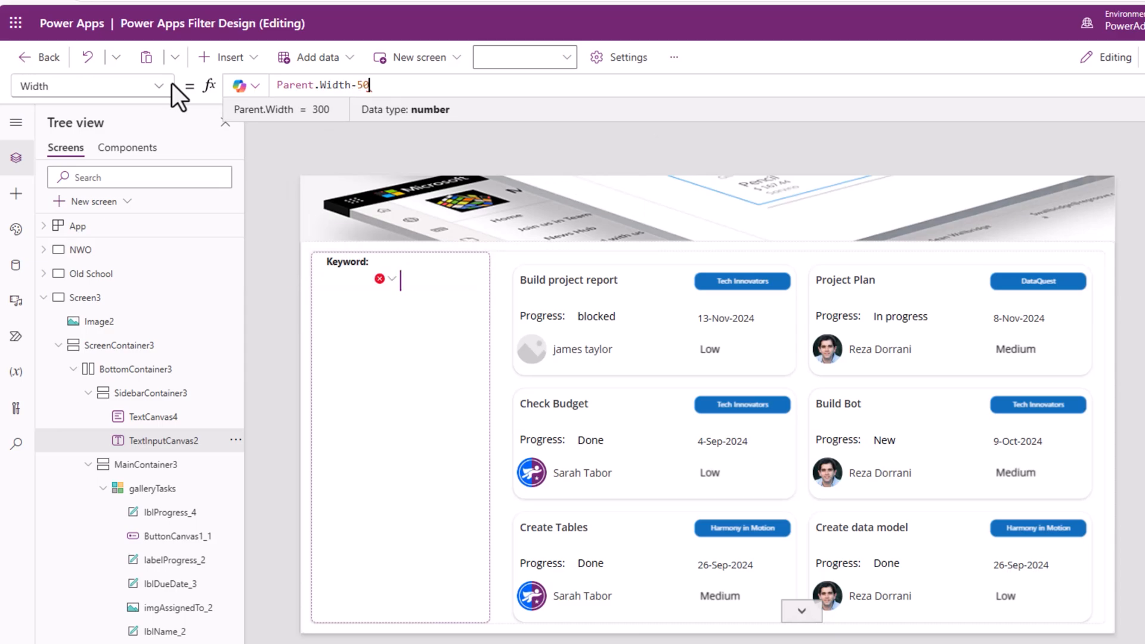
{"action": "left_click", "coordinate": [408, 289]}
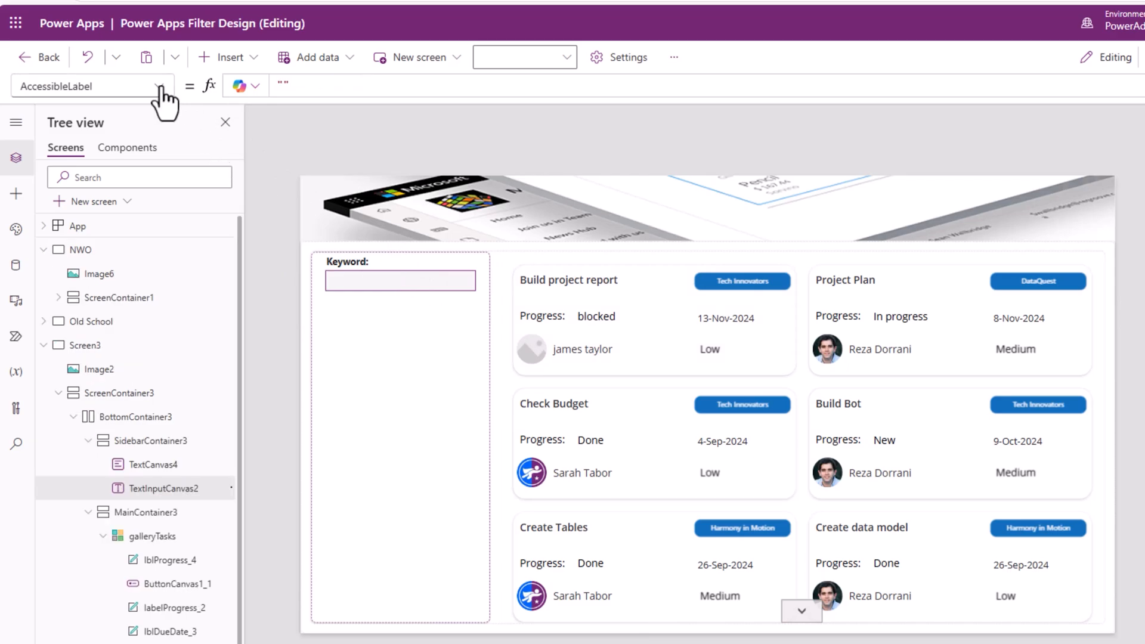
Set the text input's Placeholder property to "Search keyword in Name or Description ".
{"action": "left_click", "coordinate": [158, 87]}
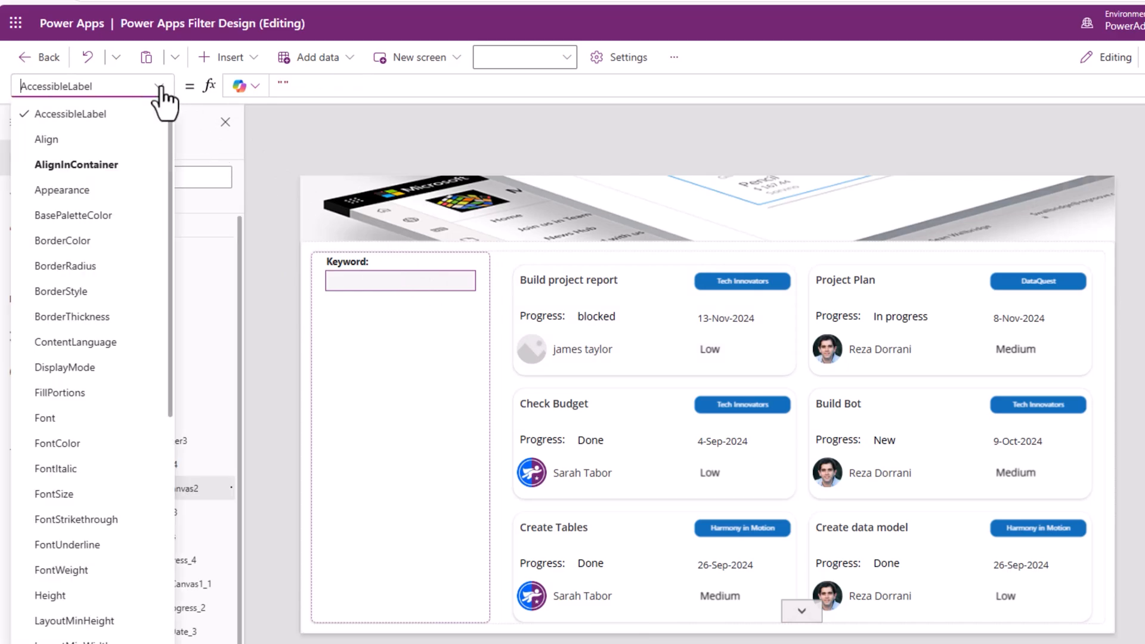
{"action": "scroll", "coordinate": [118, 399], "scroll_direction": "down", "scroll_amount": 6}
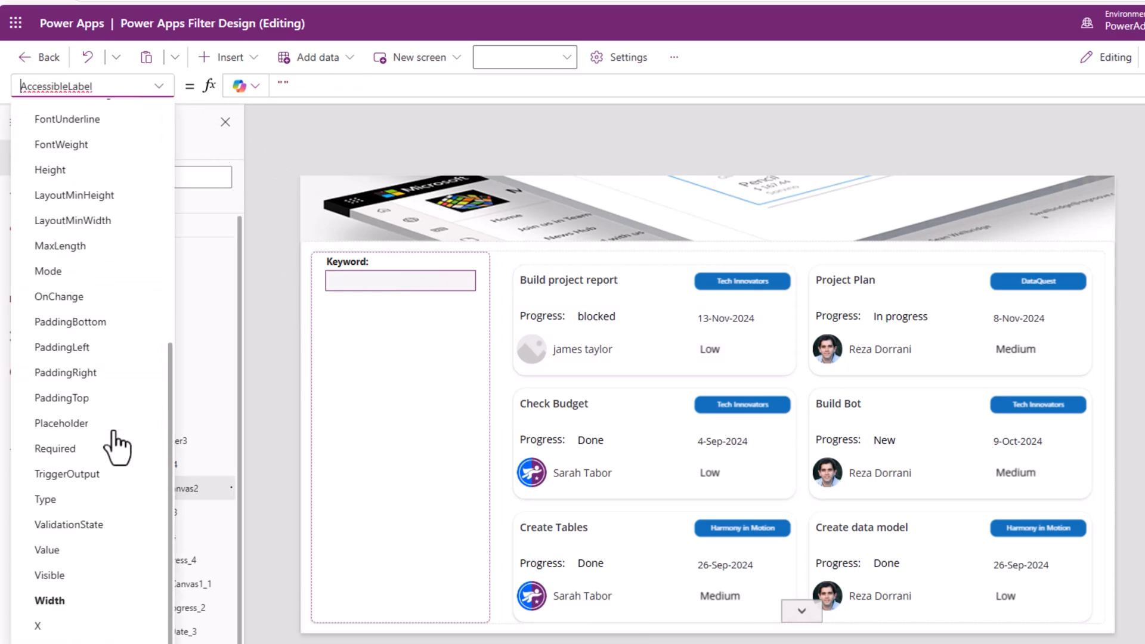
{"action": "left_click", "coordinate": [68, 422]}
{"action": "left_click", "coordinate": [280, 89]}
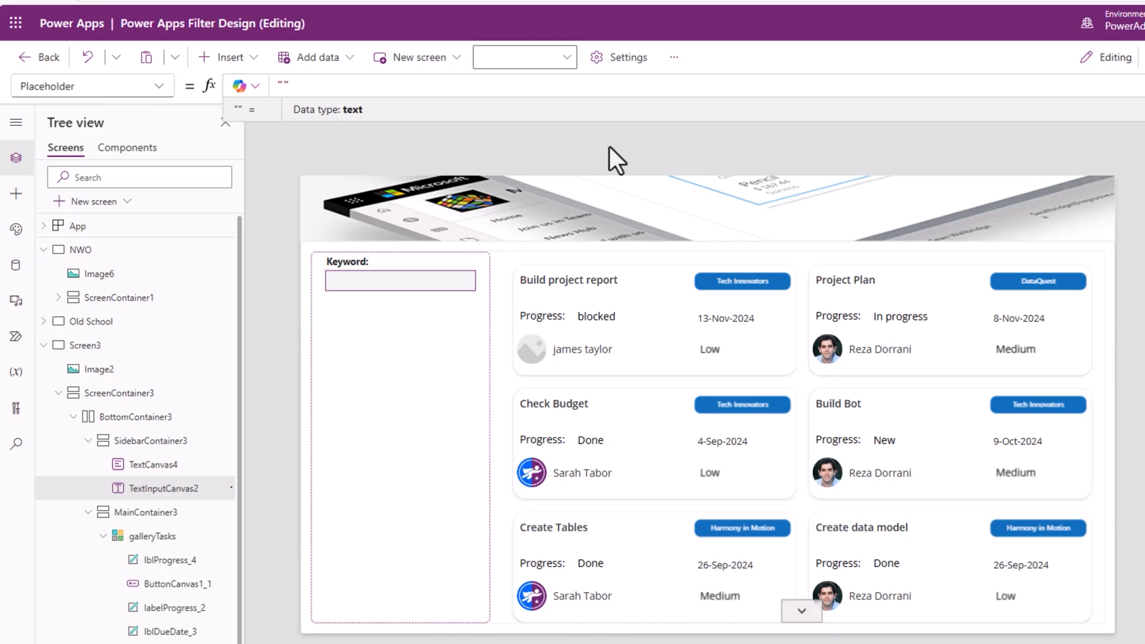
{"action": "type", "text": "Search"}
{"action": "type", "text": "keyword in "}
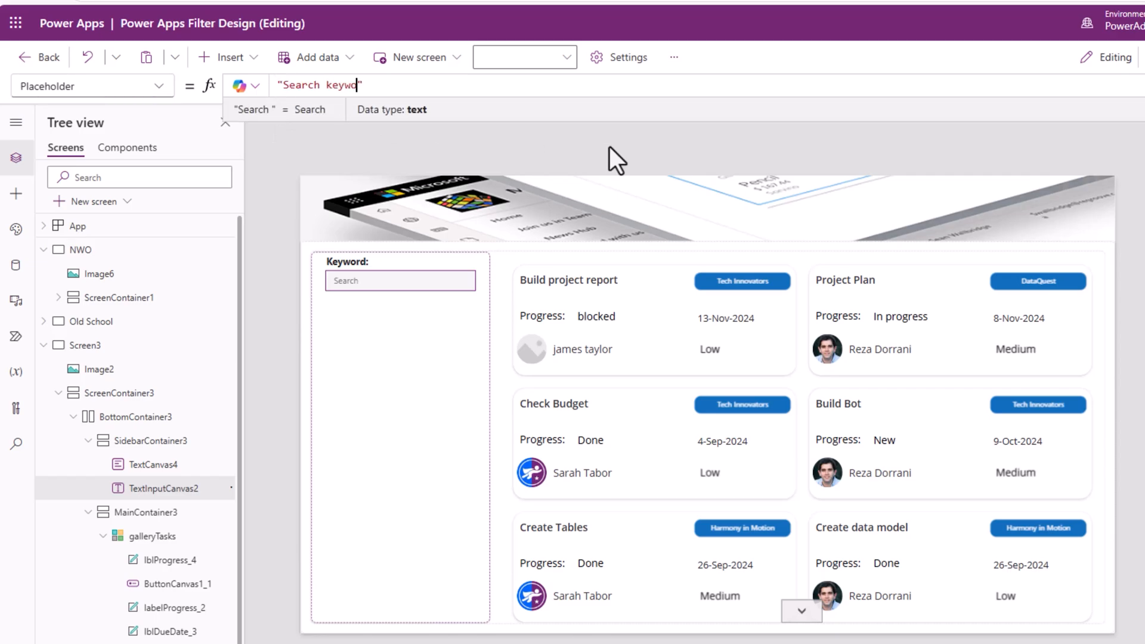
{"action": "type", "text": "Name or Descri"}
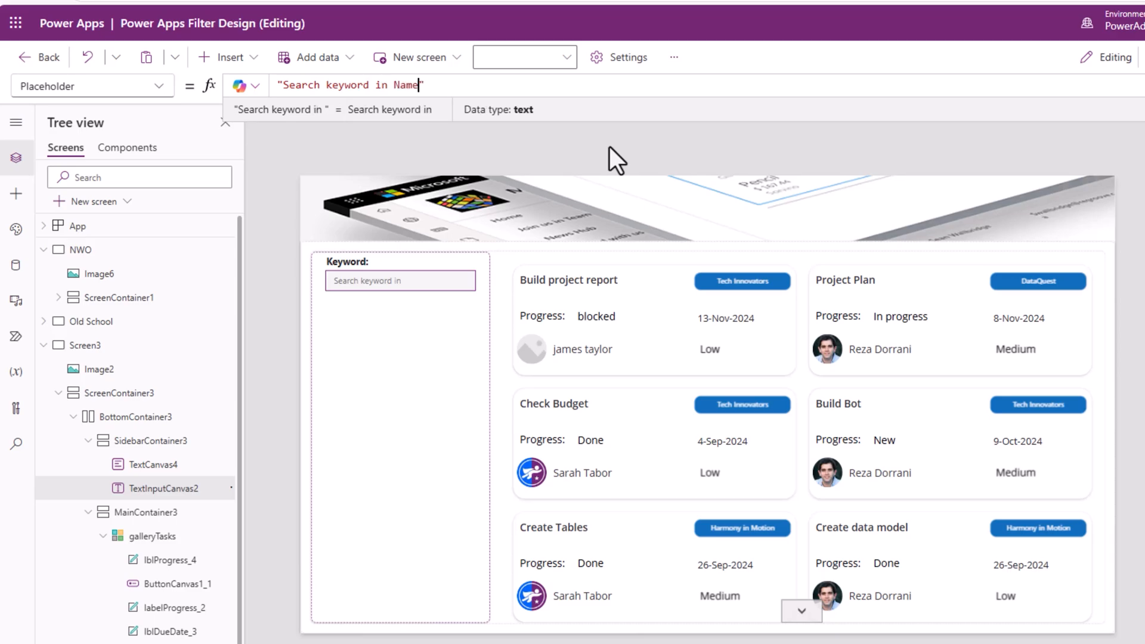
{"action": "type", "text": "ption"}
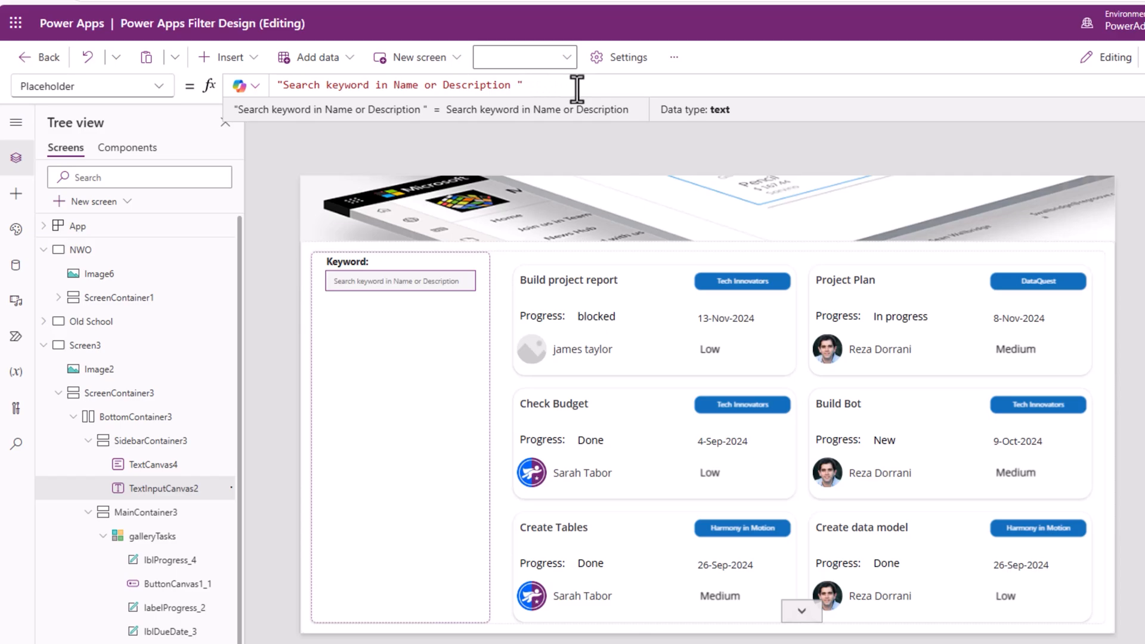
Append the magnifying glass tilted right emoji to the end of the placeholder text.
{"action": "key", "text": "super+period"}
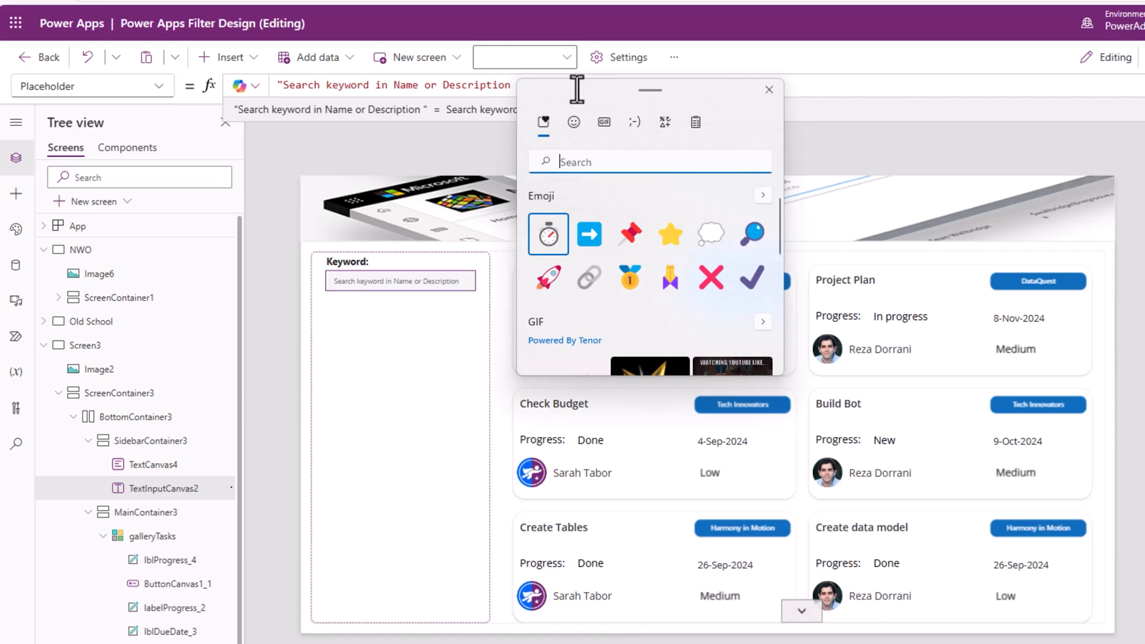
{"action": "type", "text": "search"}
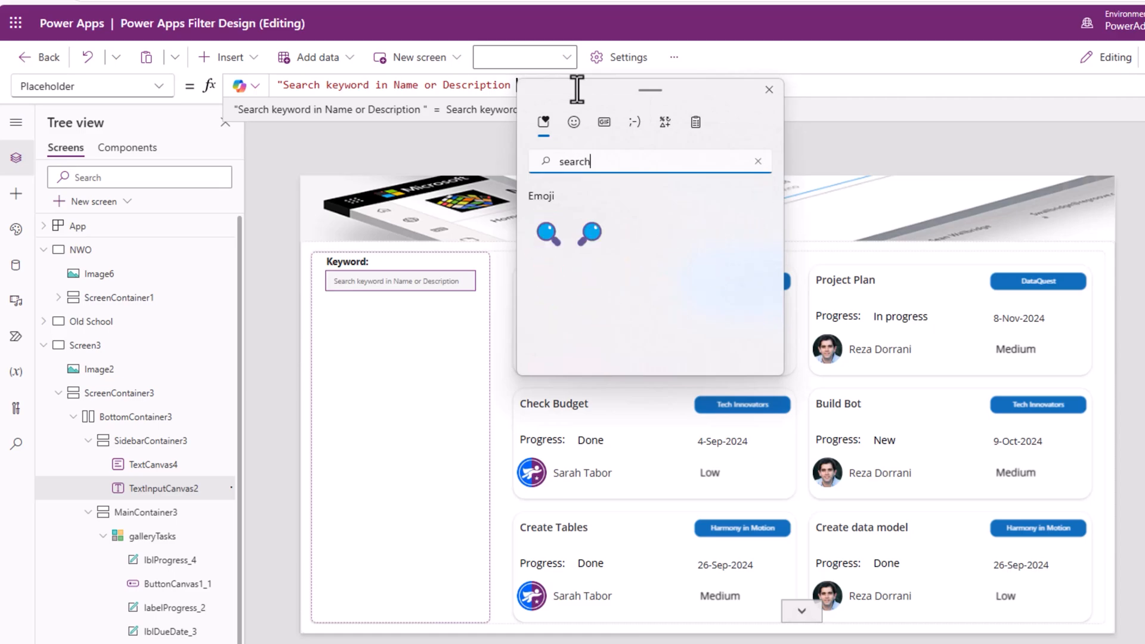
{"action": "left_click", "coordinate": [593, 231]}
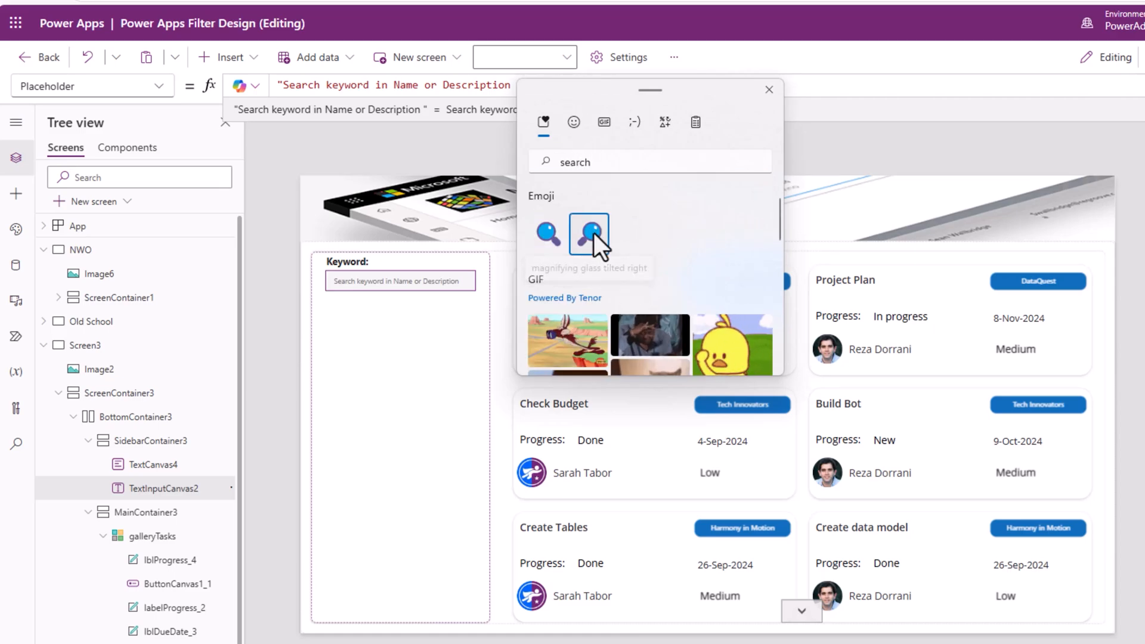
{"action": "left_click", "coordinate": [540, 87]}
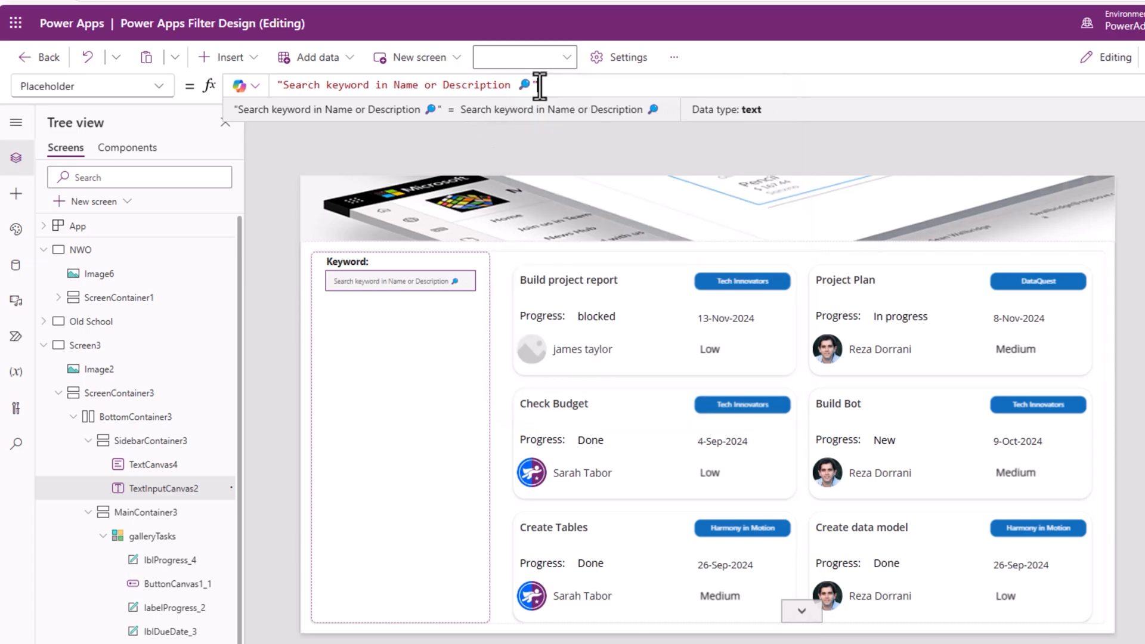
Set the keyword text input's trigger output to Delayed and rename the control txtInputKeyword.
{"action": "left_click", "coordinate": [405, 285]}
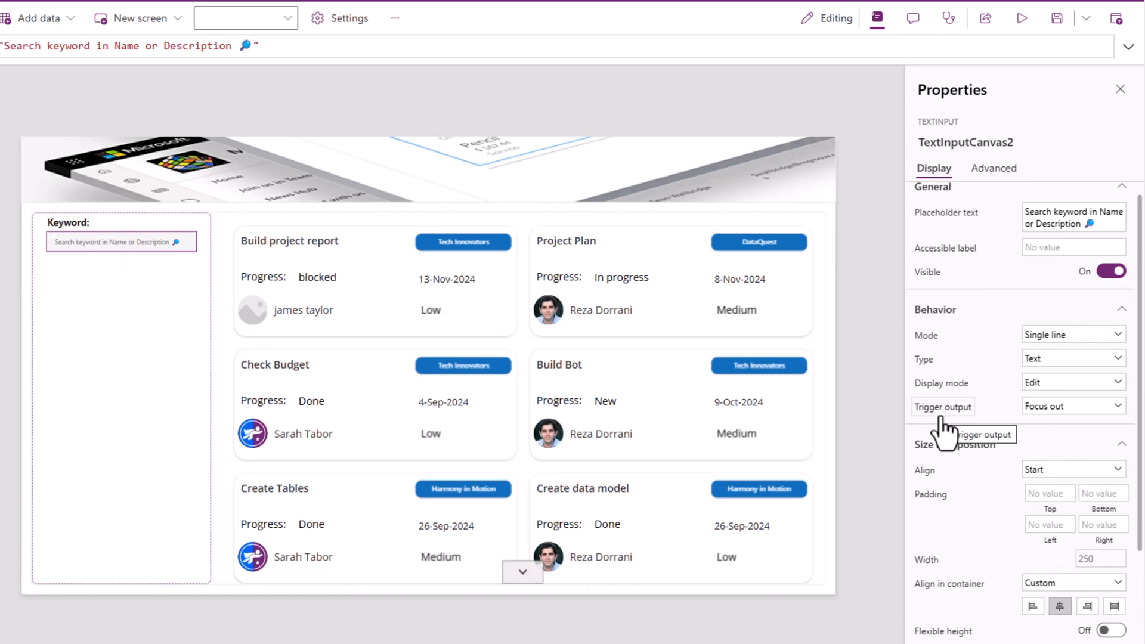
{"action": "left_click", "coordinate": [1065, 408]}
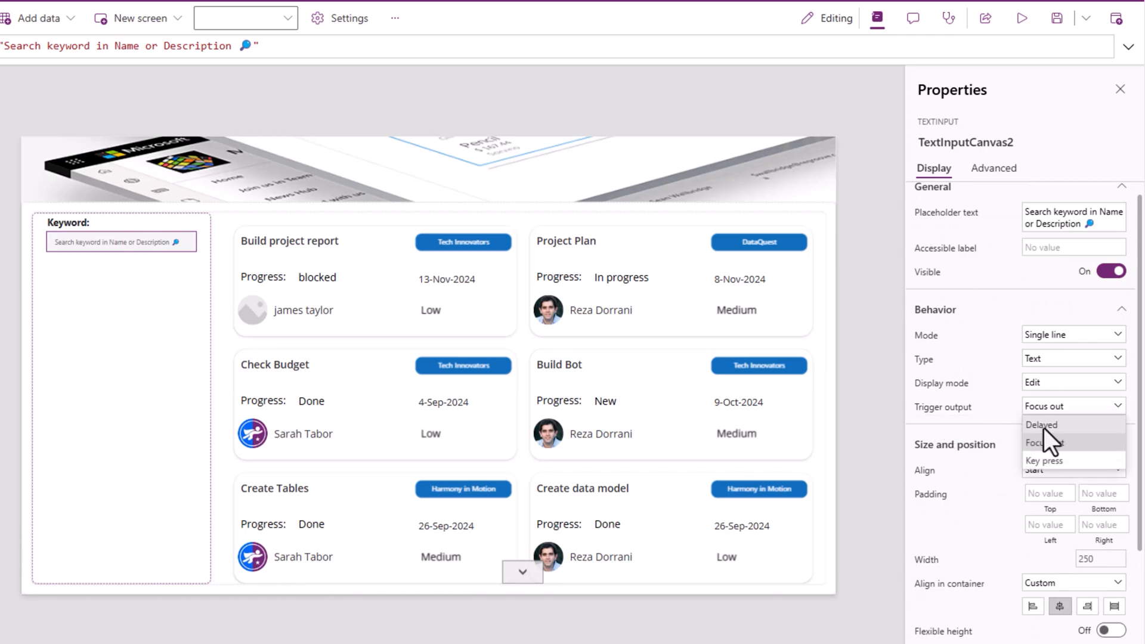
{"action": "left_click", "coordinate": [1043, 427]}
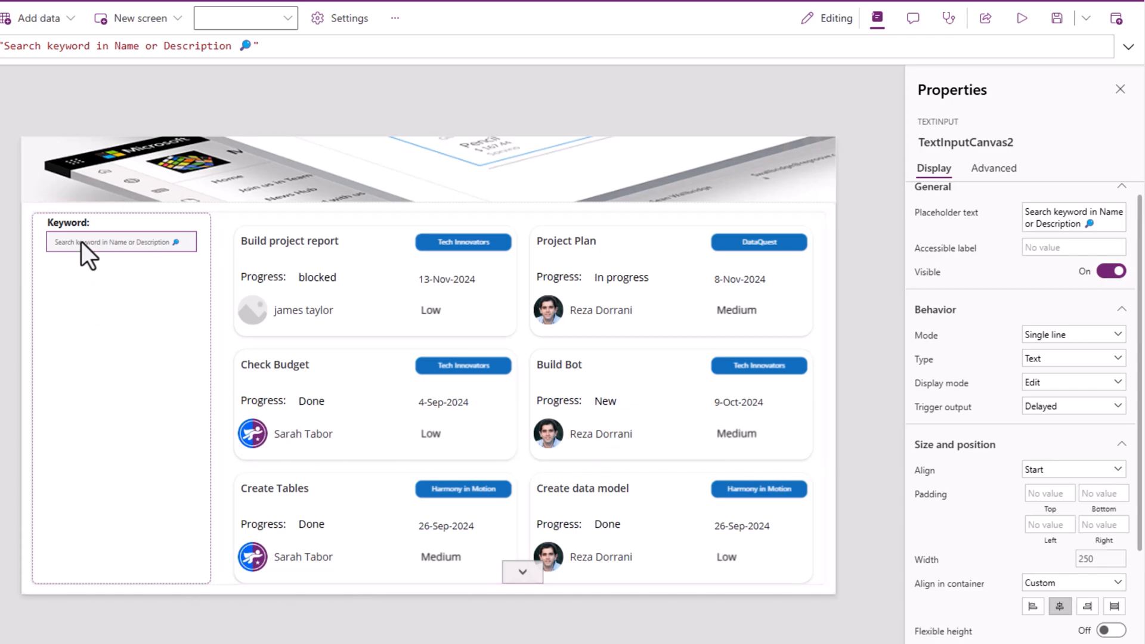
{"action": "left_click", "coordinate": [960, 143]}
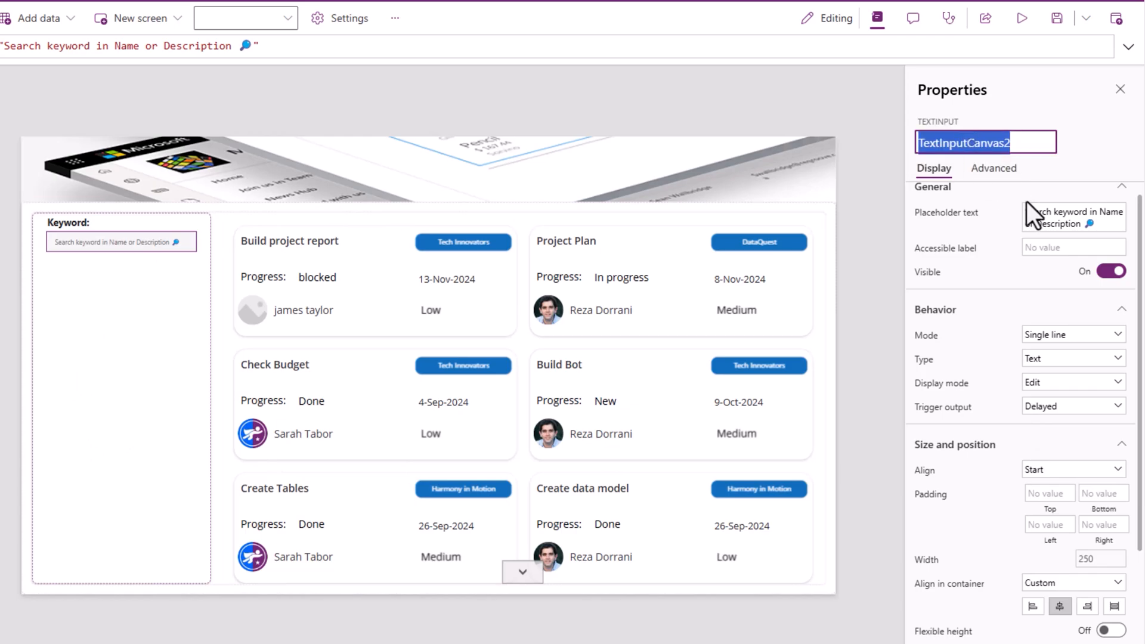
{"action": "type", "text": "txtInputKeyword"}
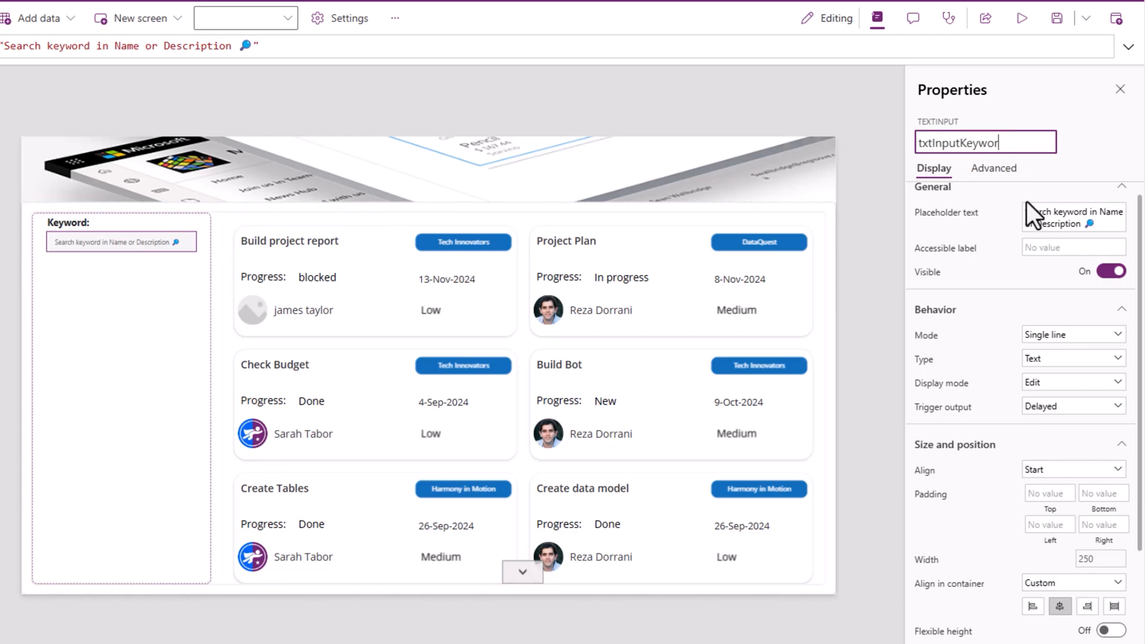
Confirm the text input's name txtInputKeyword and start wrapping galleryTasks' Items source 'Project Tasks' in a Filter function.
{"action": "key", "text": "Return"}
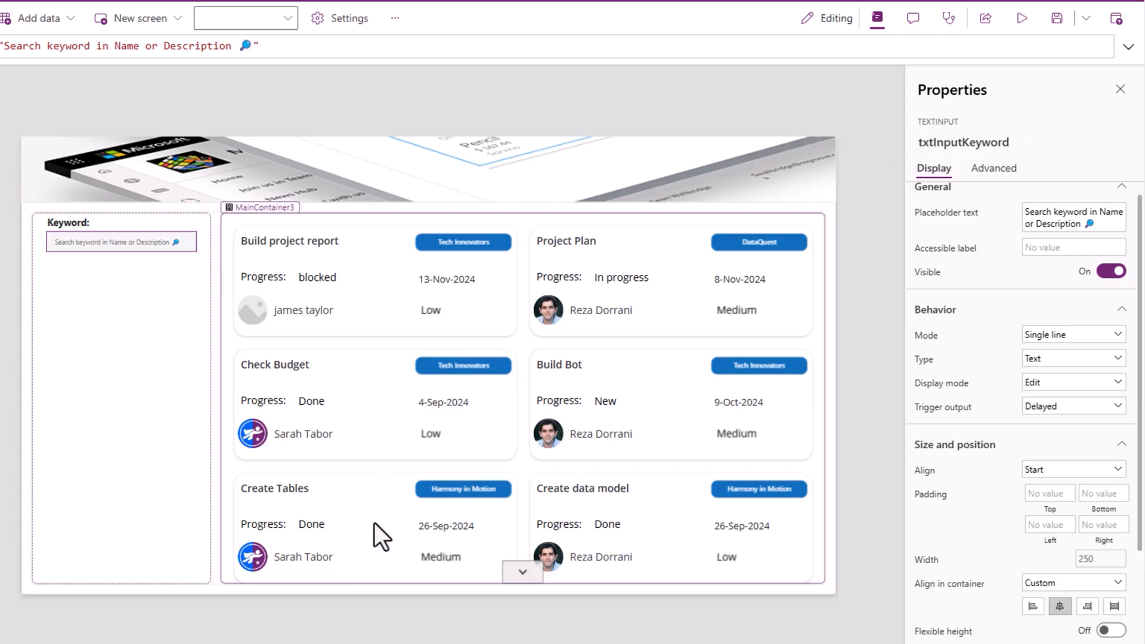
{"action": "left_click", "coordinate": [374, 524]}
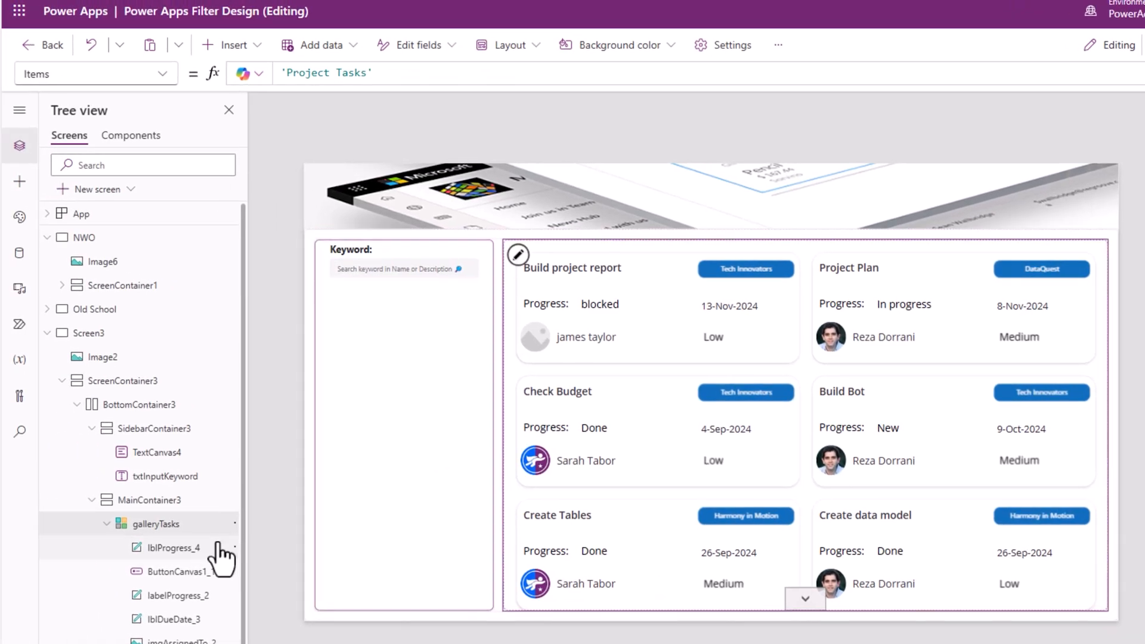
{"action": "left_click", "coordinate": [282, 76]}
{"action": "left_click_drag", "start_coordinate": [292, 149], "coordinate": [304, 304]}
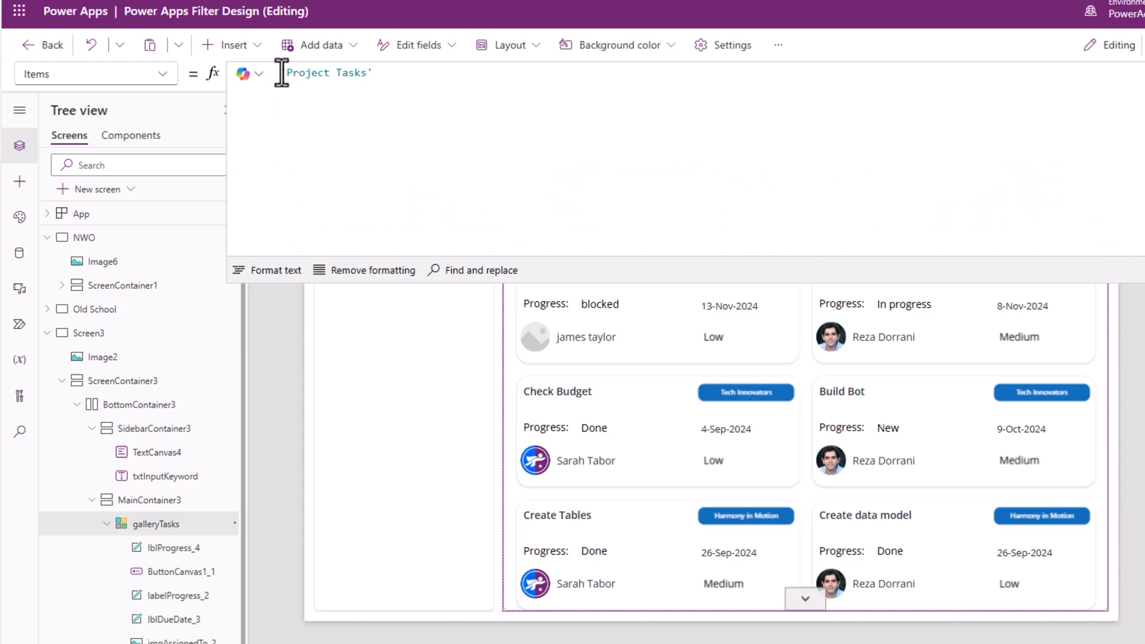
{"action": "left_click", "coordinate": [281, 74]}
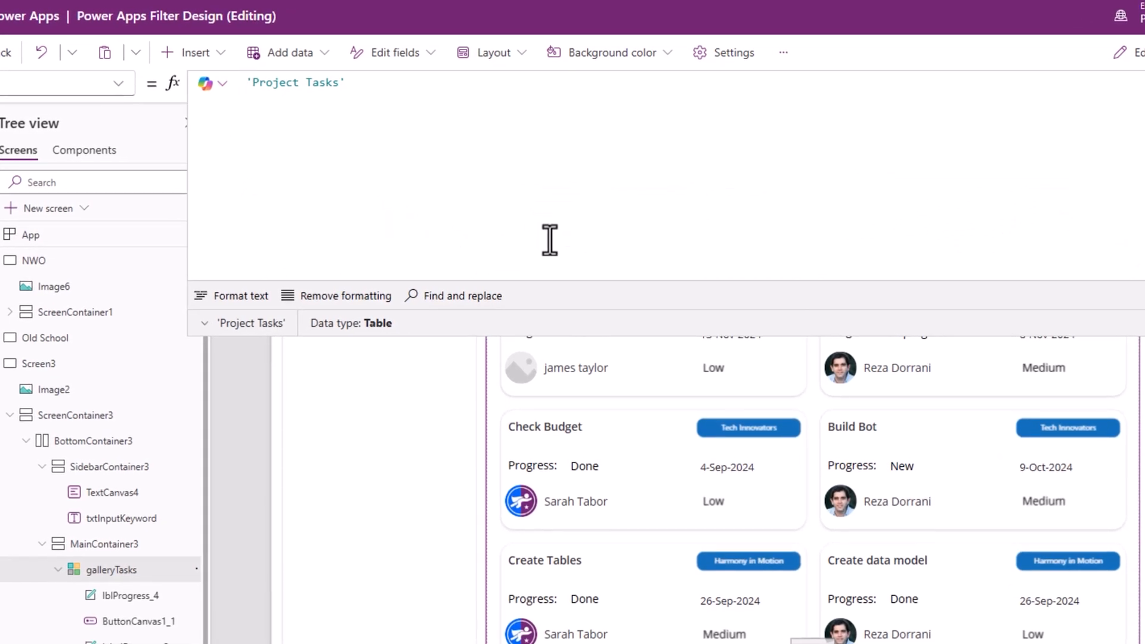
{"action": "type", "text": "Filter("}
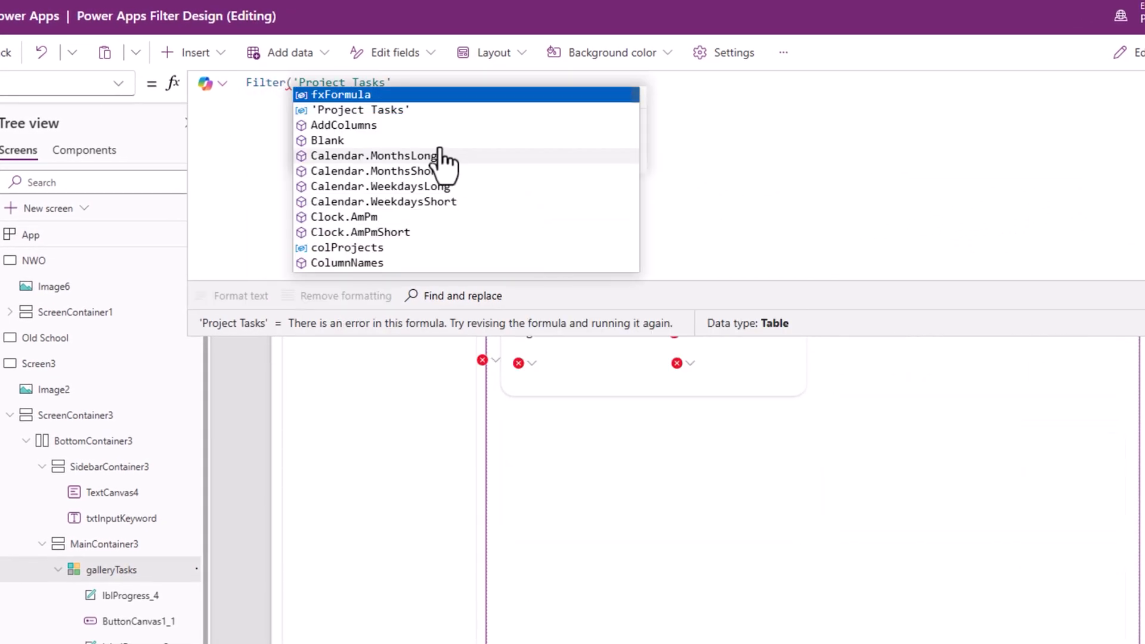
{"action": "type", "text": ","}
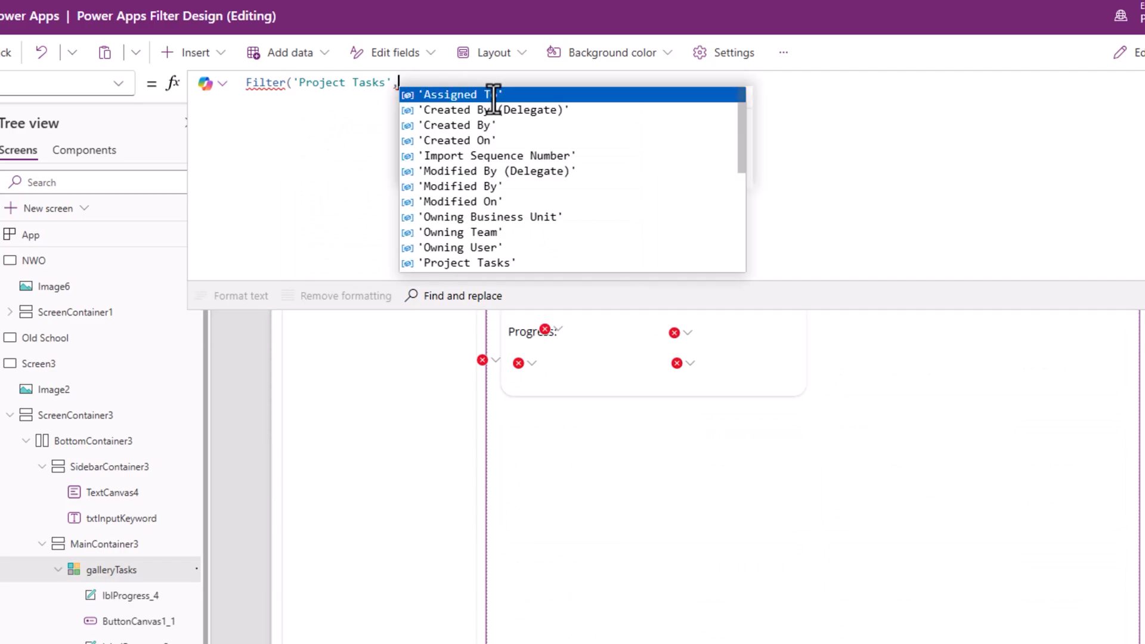
Complete the gallery's Filter formula with the condition txtInputKeyword.Value in Name.
{"action": "type", "text": "txtIn"}
{"action": "key", "text": "Tab"}
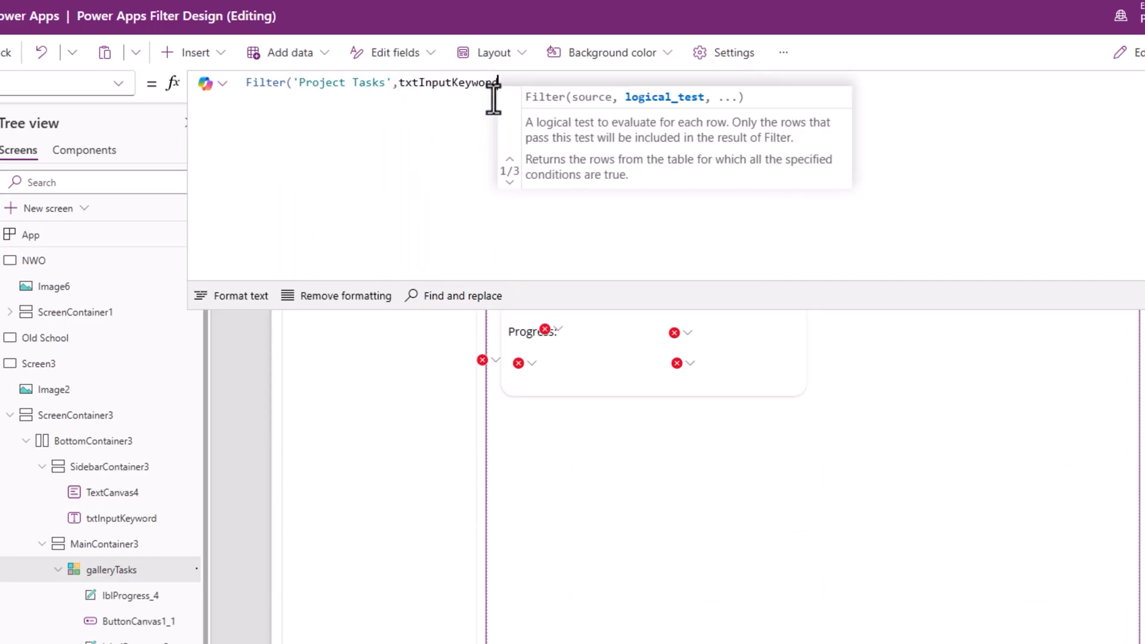
{"action": "type", "text": "."}
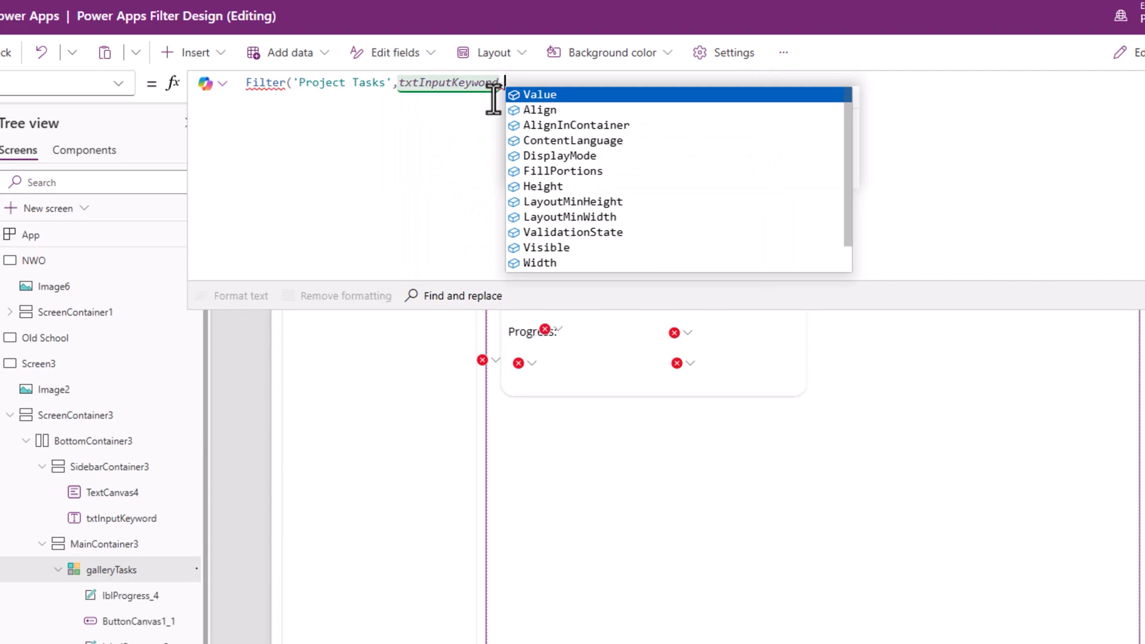
{"action": "key", "text": "Tab"}
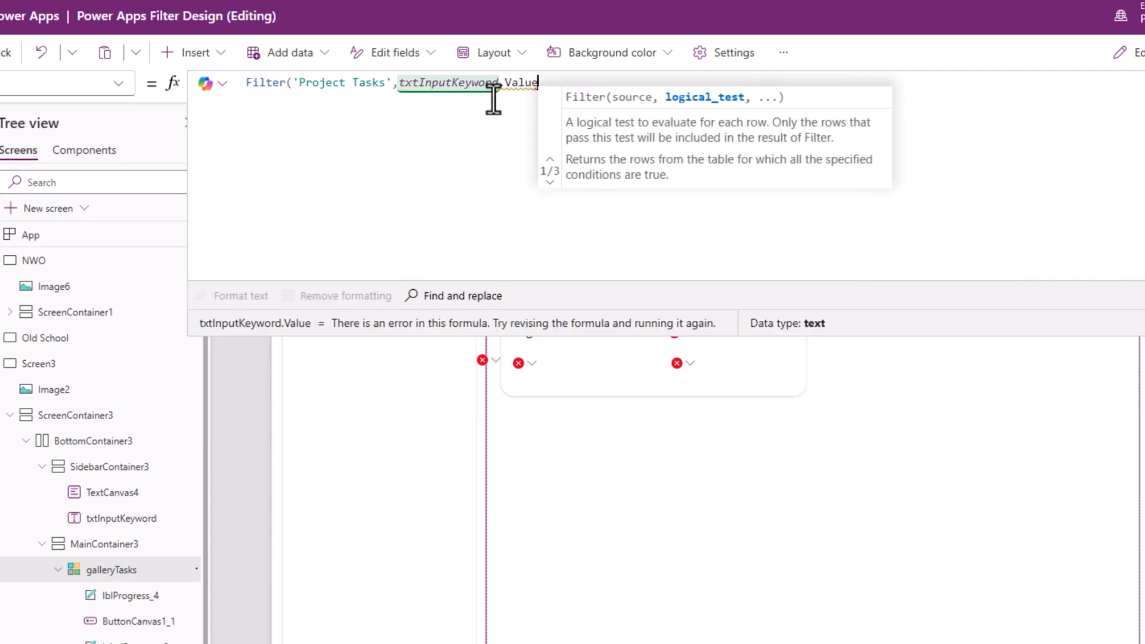
{"action": "type", "text": "in"}
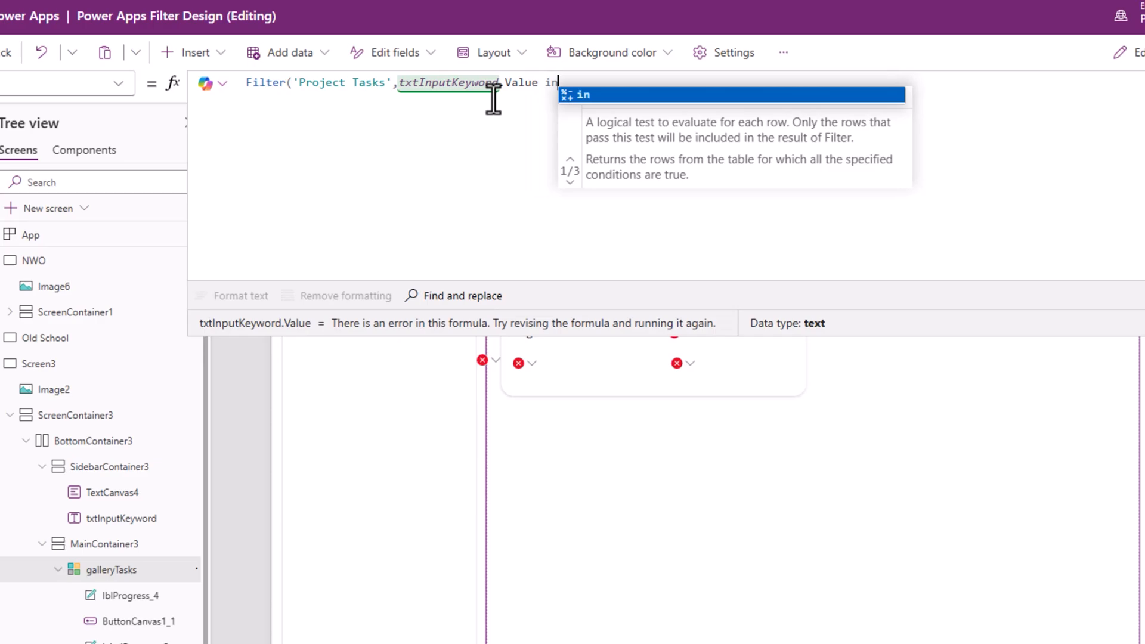
{"action": "type", "text": " Name"}
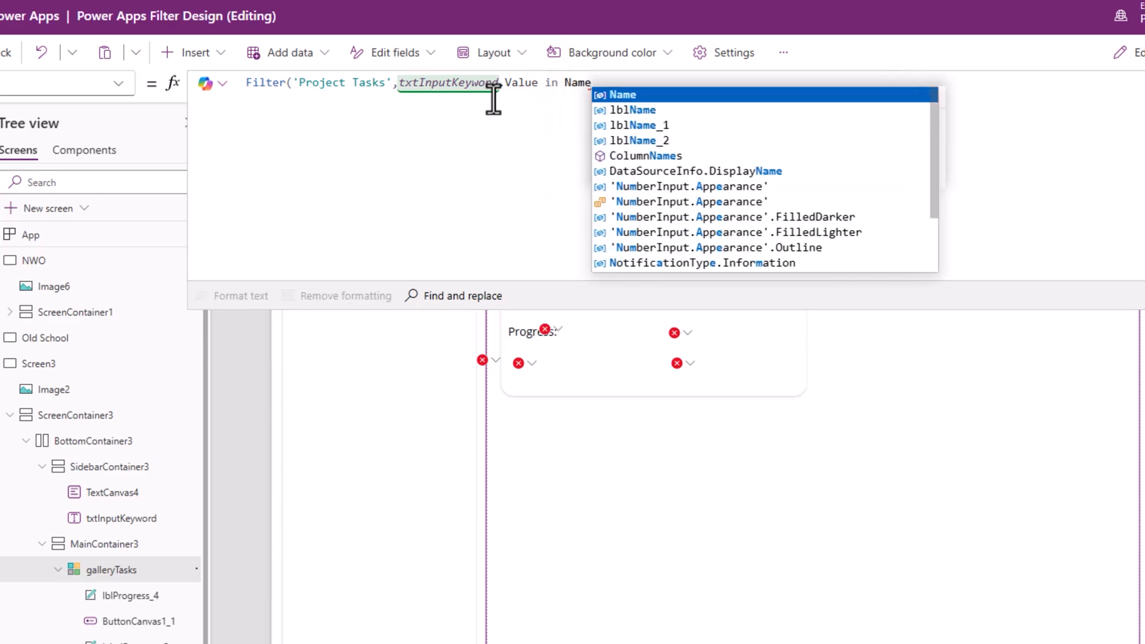
{"action": "type", "text": ")"}
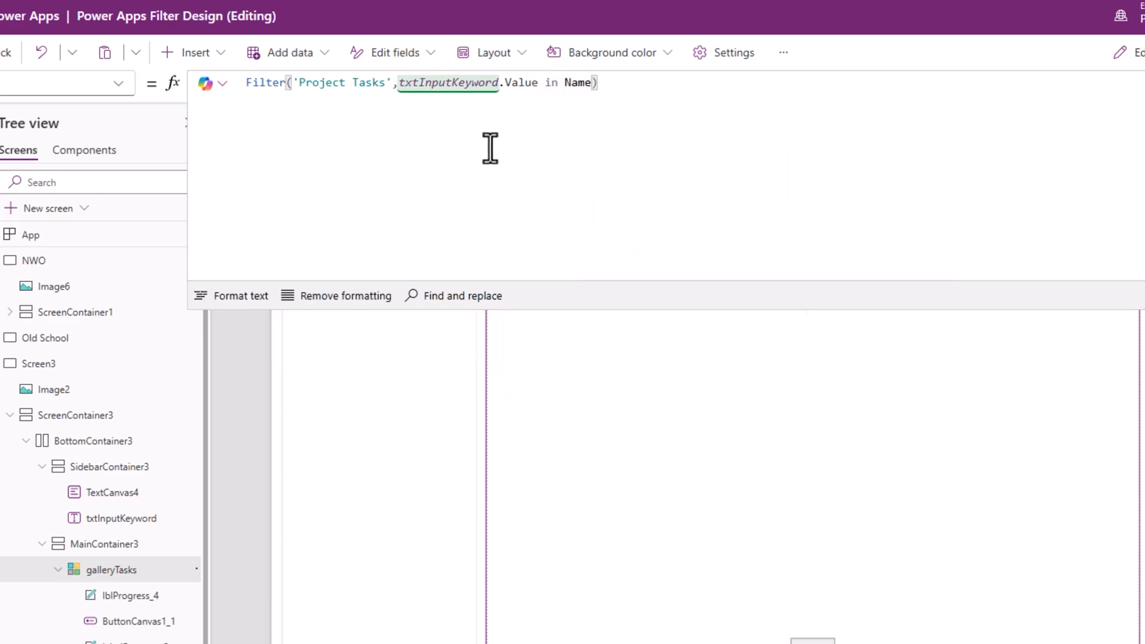
{"action": "left_click_drag", "start_coordinate": [473, 335], "coordinate": [475, 137]}
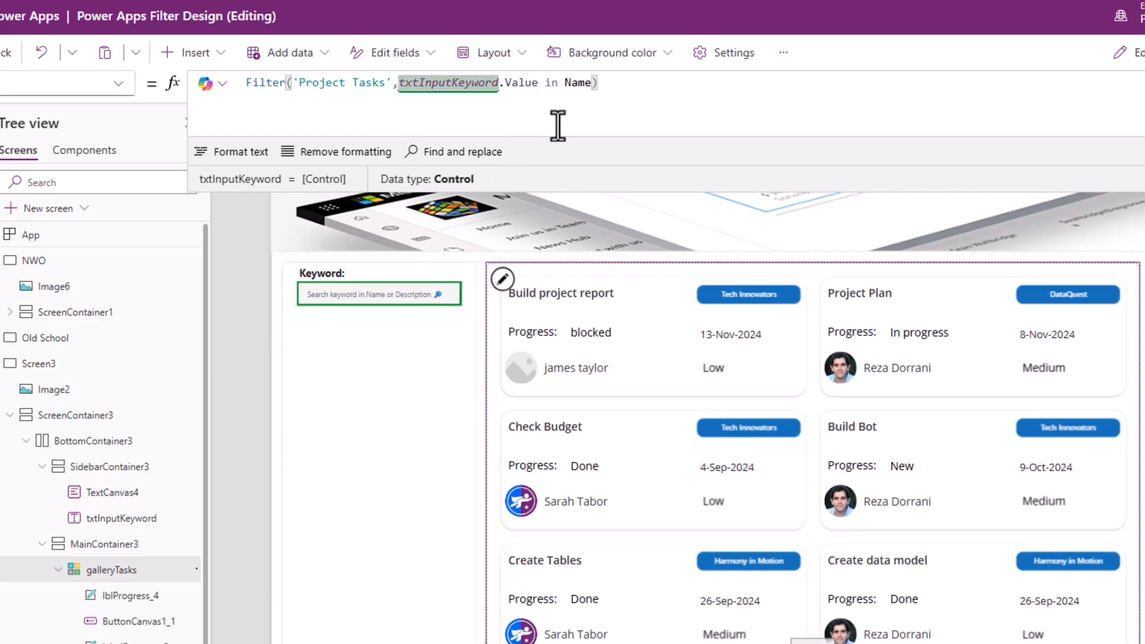
Wrap the Name condition in an Or function and add txtInputKeyword.Value in Description as its second condition.
{"action": "type", "text": "Or("}
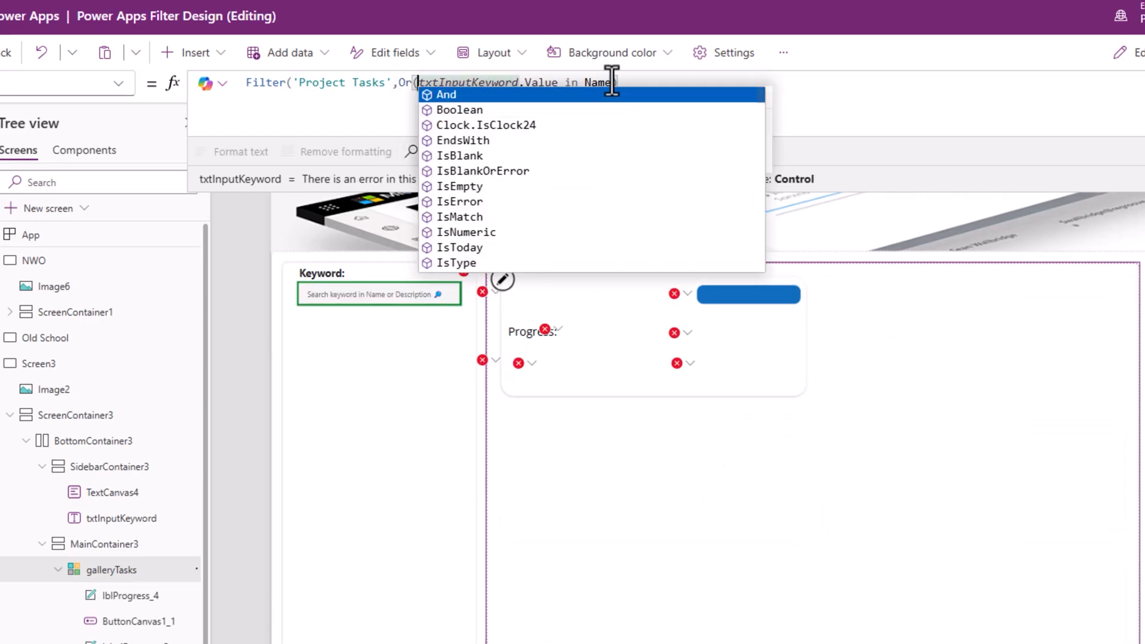
{"action": "left_click", "coordinate": [611, 82]}
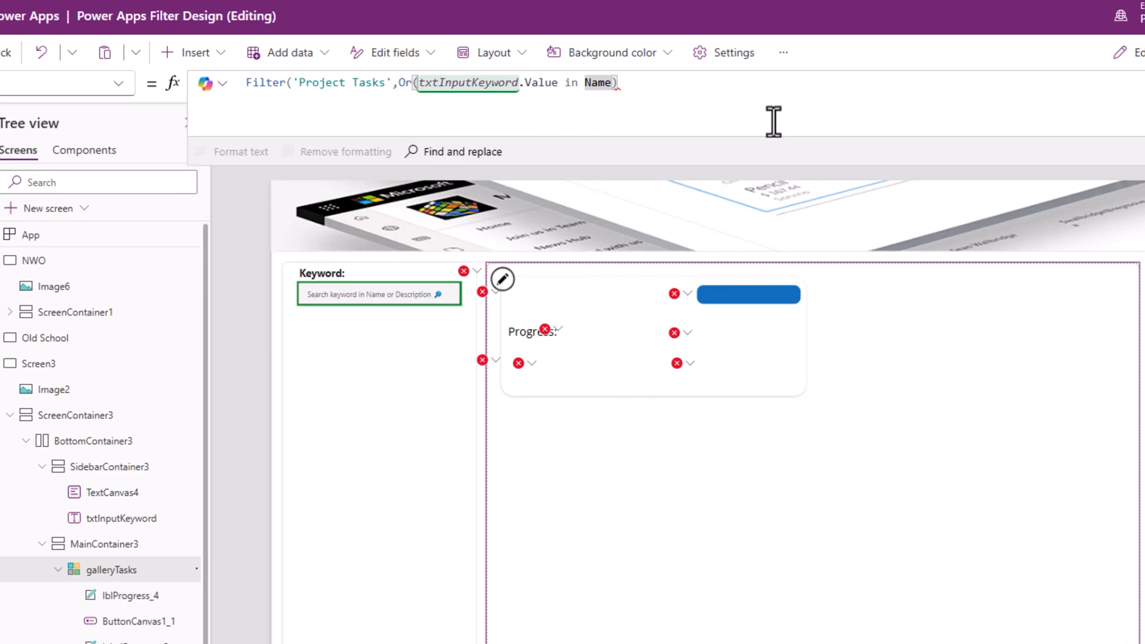
{"action": "type", "text": ",txt"}
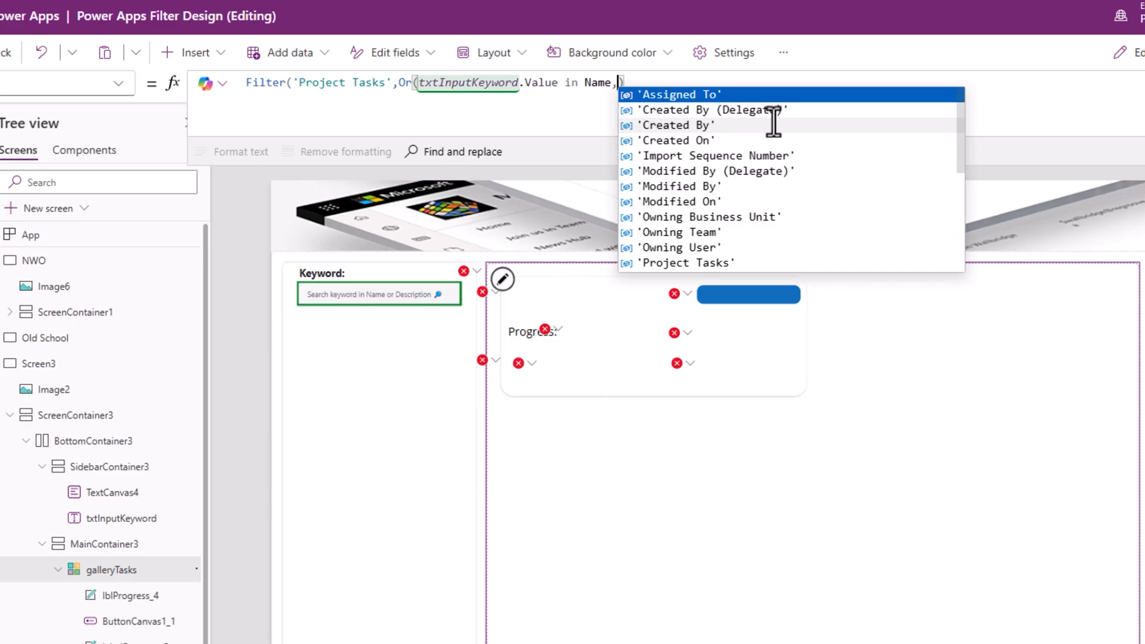
{"action": "key", "text": "Tab"}
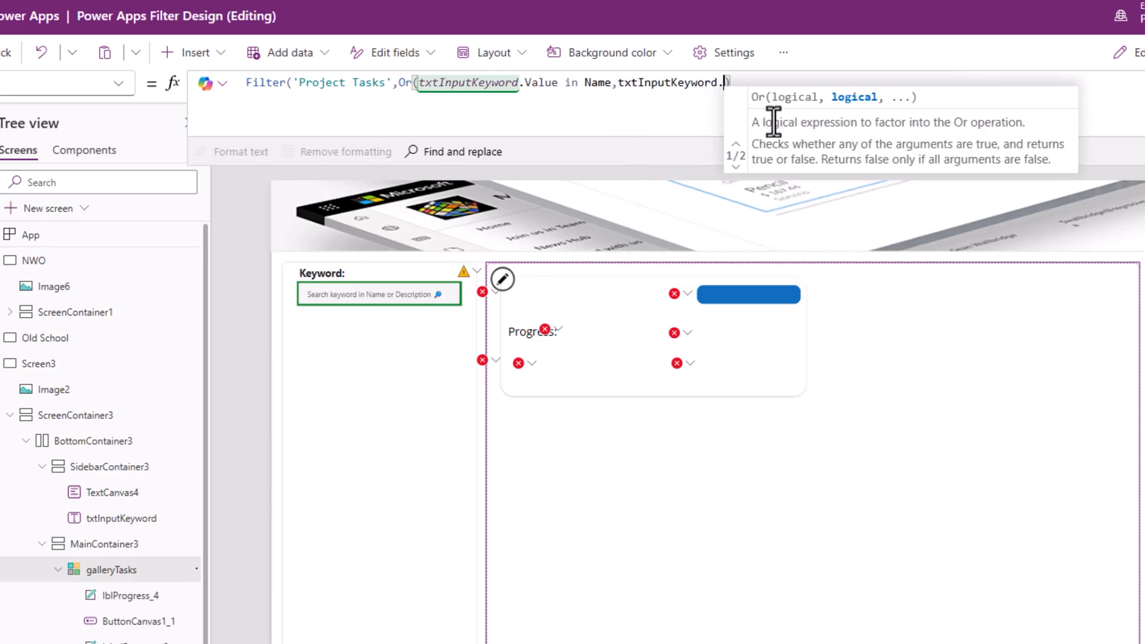
{"action": "type", "text": "."}
{"action": "key", "text": "Tab"}
{"action": "type", "text": "in desc"}
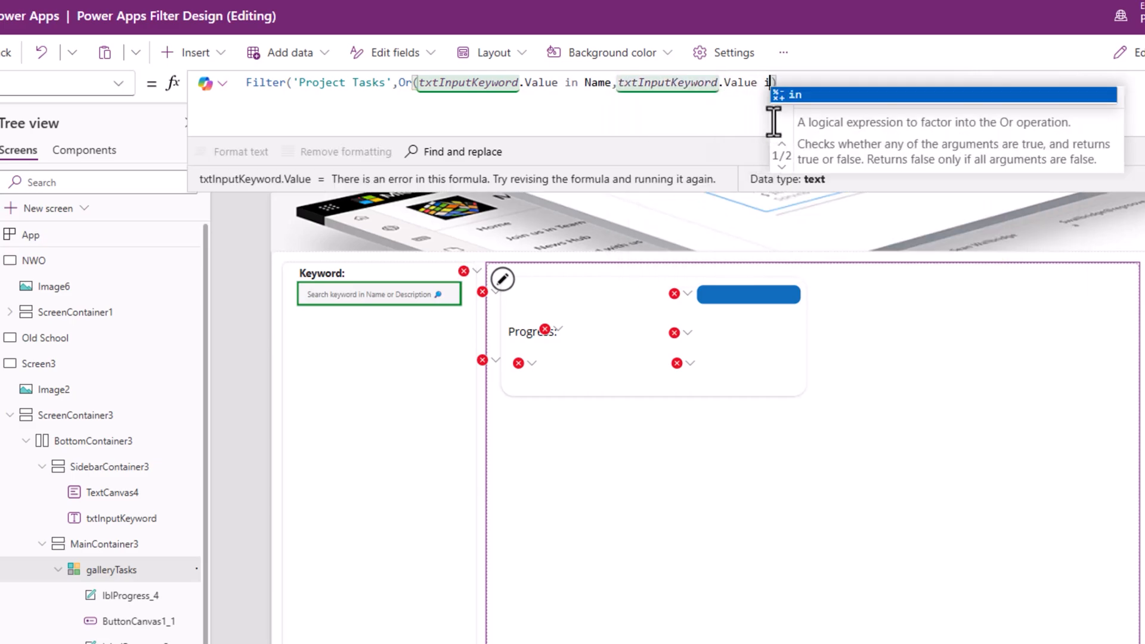
{"action": "key", "text": "Tab"}
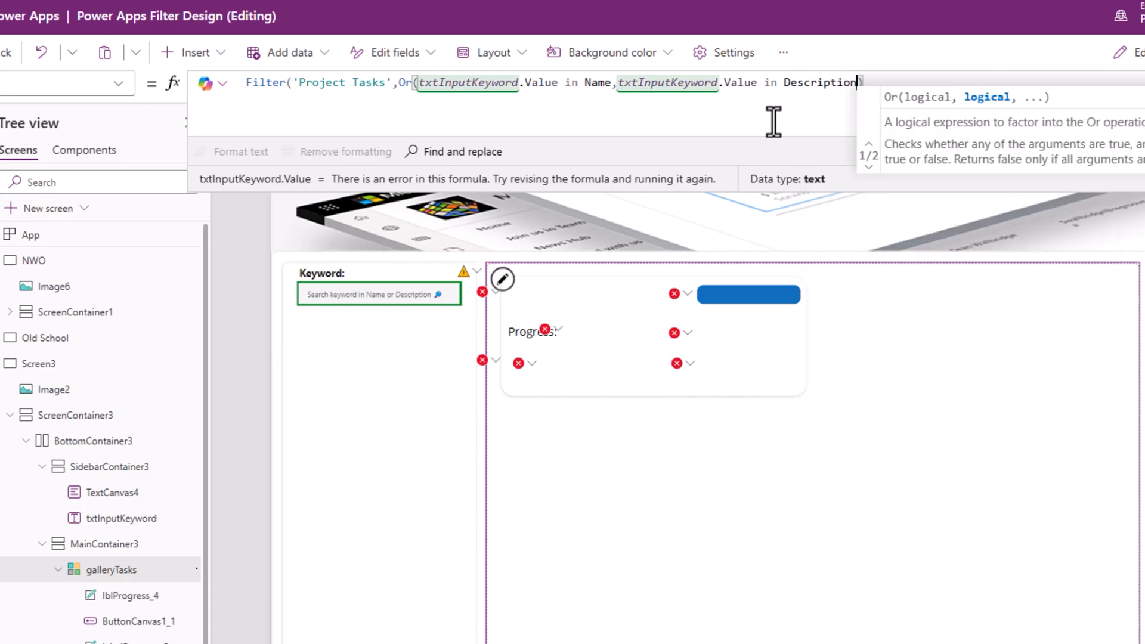
{"action": "type", "text": ")"}
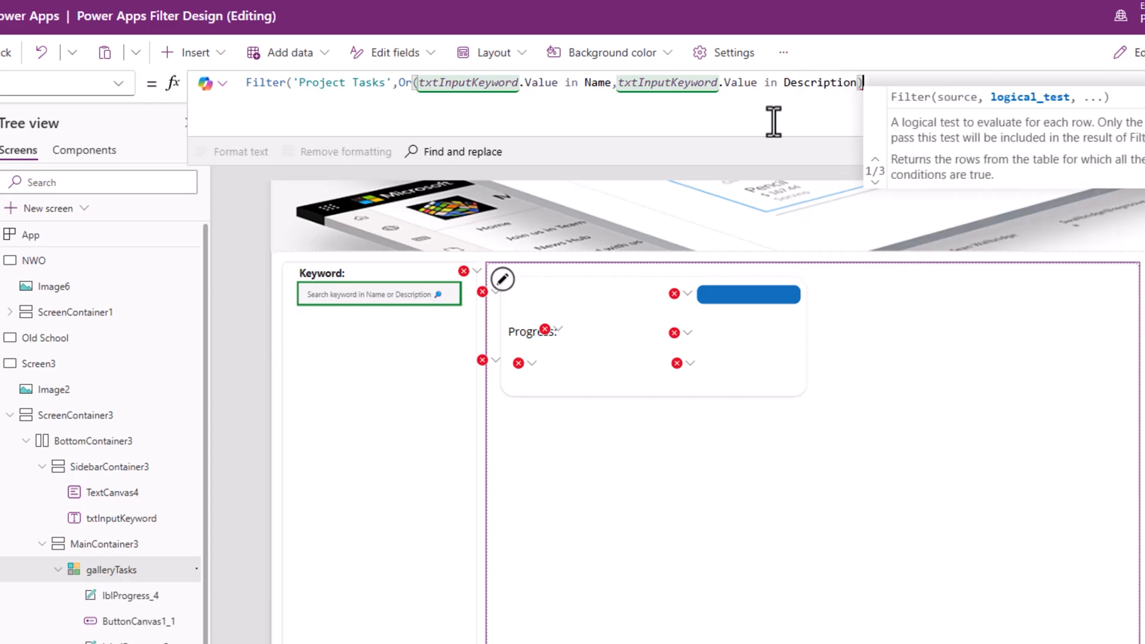
{"action": "type", "text": ")"}
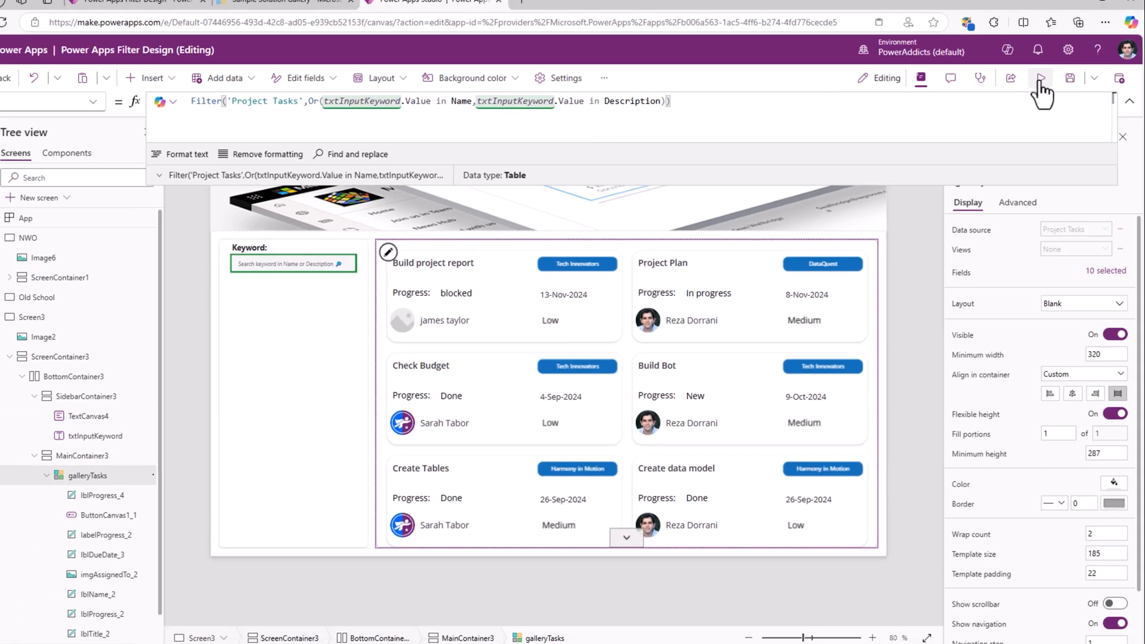
Preview the app, search for the keyword "project", look through the filtered tasks and clear the search.
{"action": "left_click", "coordinate": [1023, 26]}
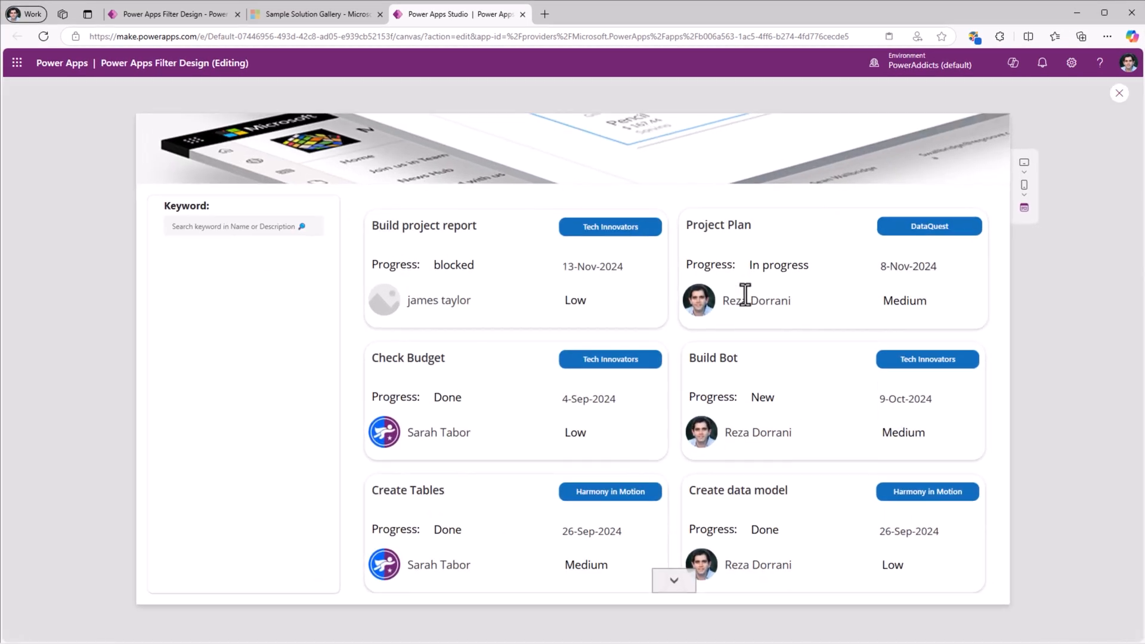
{"action": "left_click", "coordinate": [238, 225]}
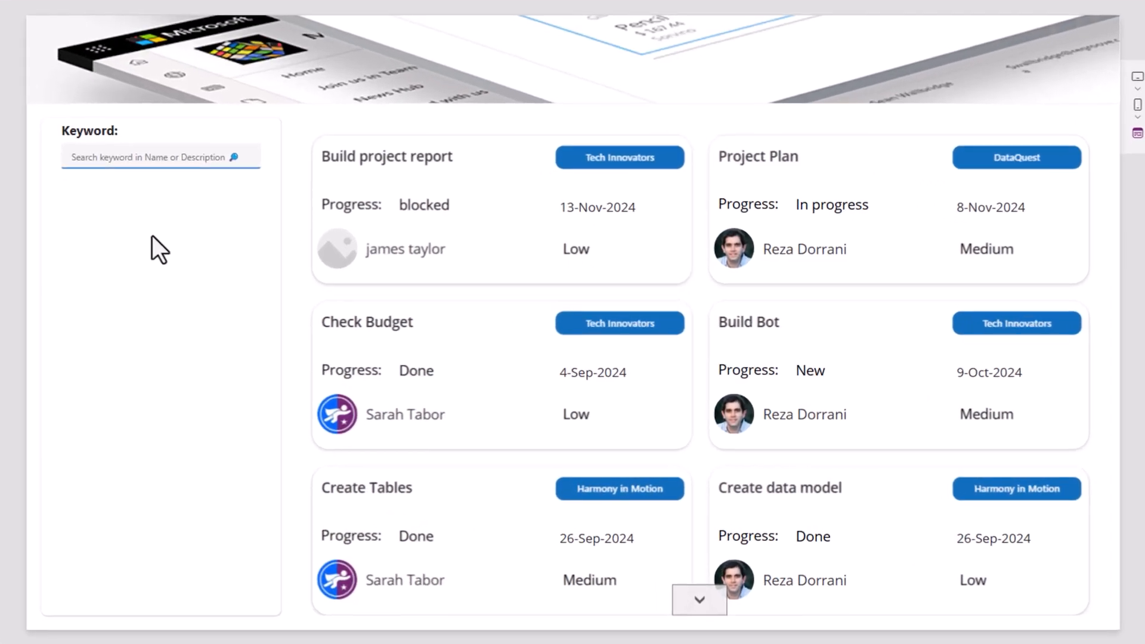
{"action": "type", "text": "project"}
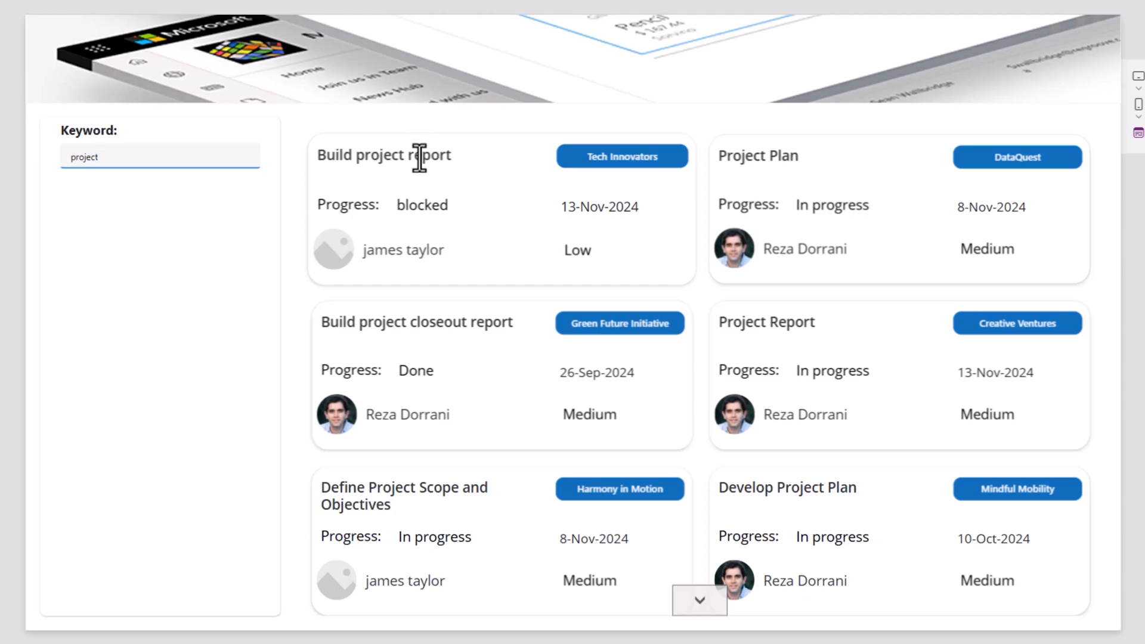
{"action": "scroll", "coordinate": [630, 416], "scroll_direction": "down", "scroll_amount": 2}
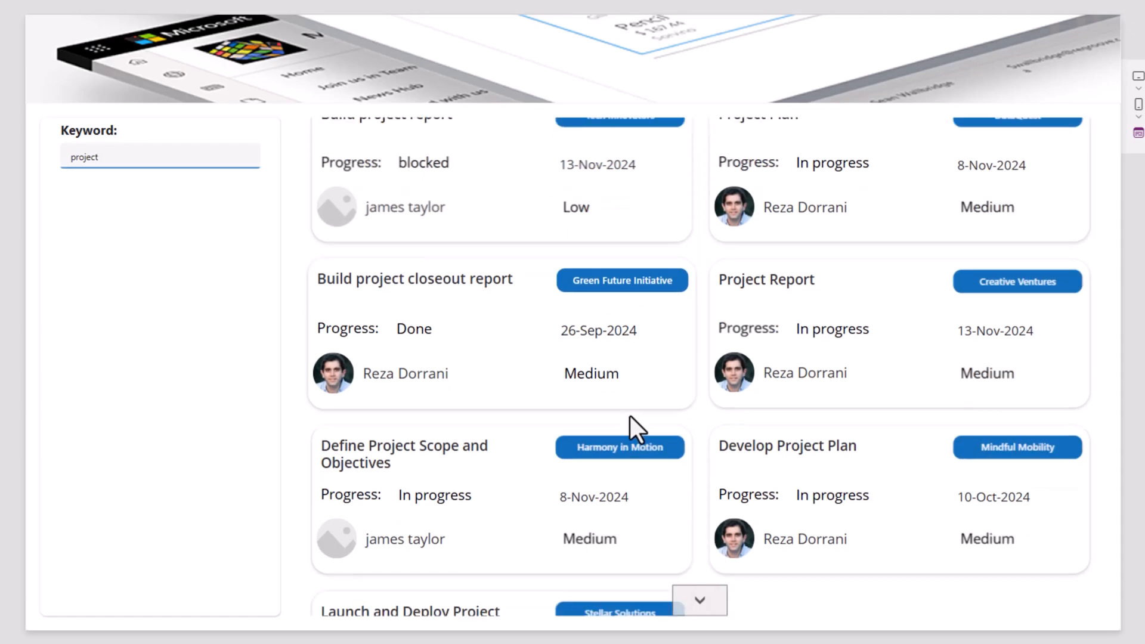
{"action": "scroll", "coordinate": [629, 417], "scroll_direction": "down", "scroll_amount": 3}
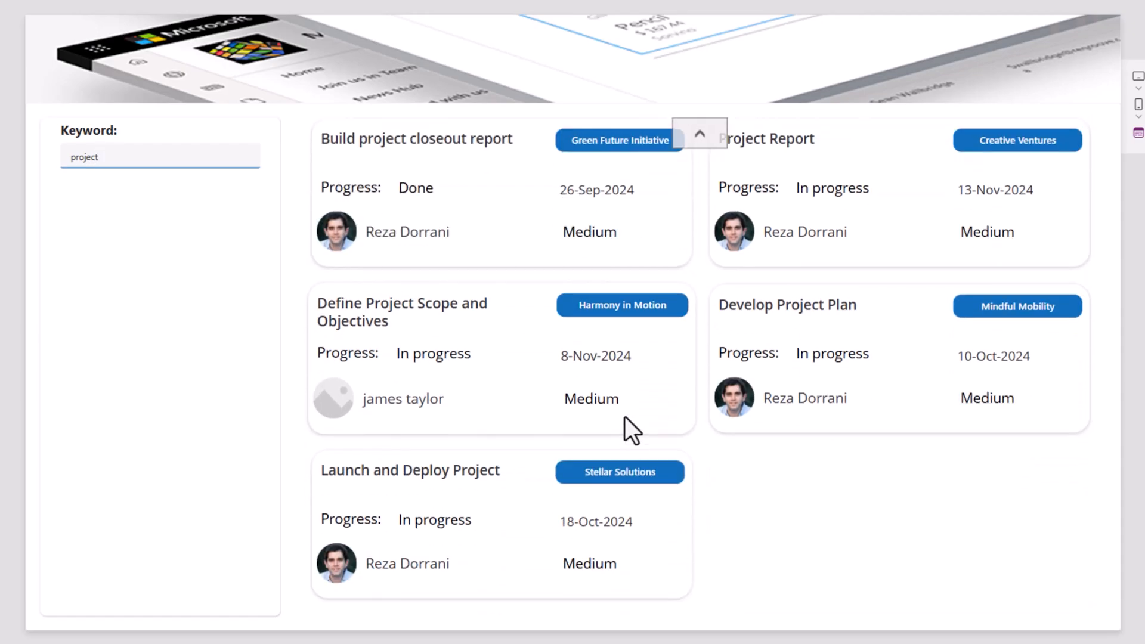
{"action": "scroll", "coordinate": [625, 417], "scroll_direction": "up", "scroll_amount": 4}
{"action": "double_click", "coordinate": [93, 157]}
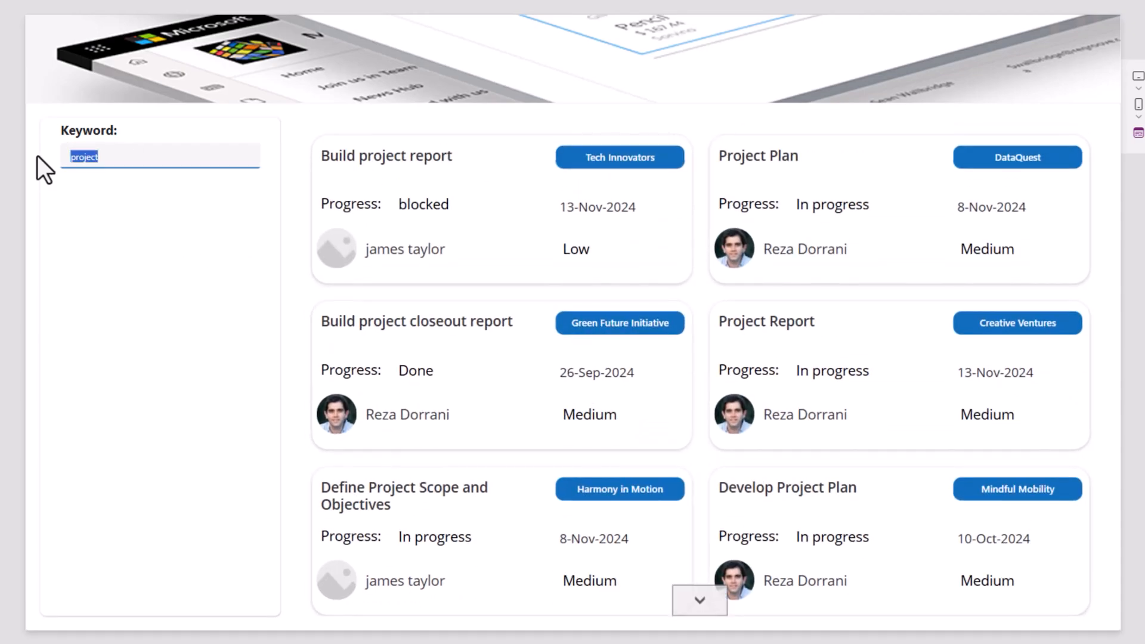
{"action": "key", "text": "BackSpace"}
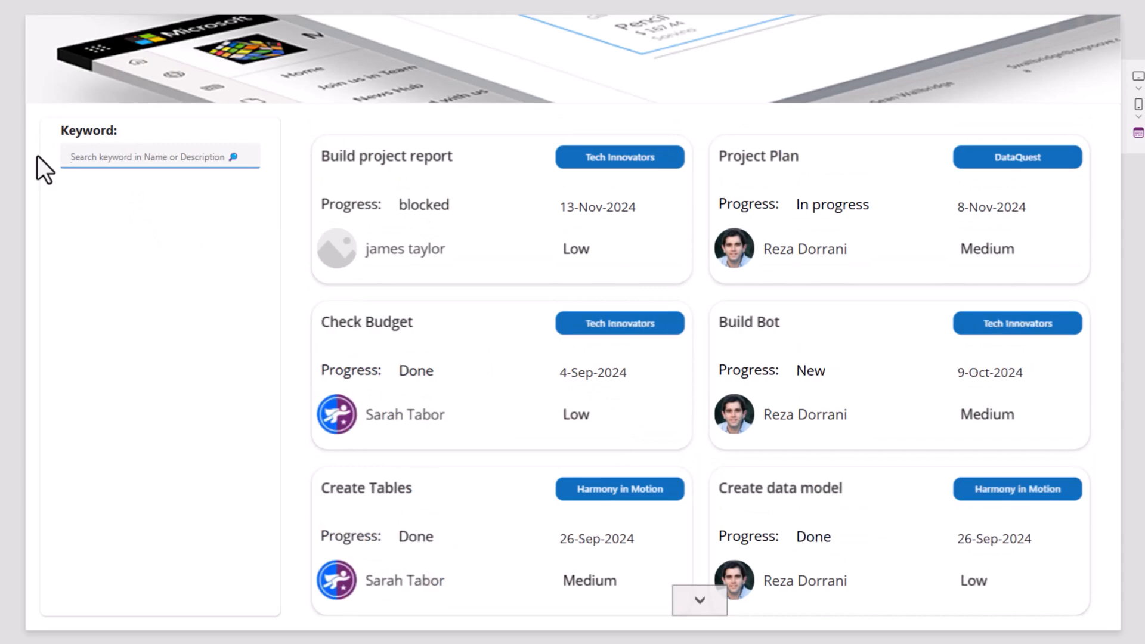
Insert a blank vertical gallery into the sidebar container below the keyword text input.
{"action": "left_click", "coordinate": [77, 227]}
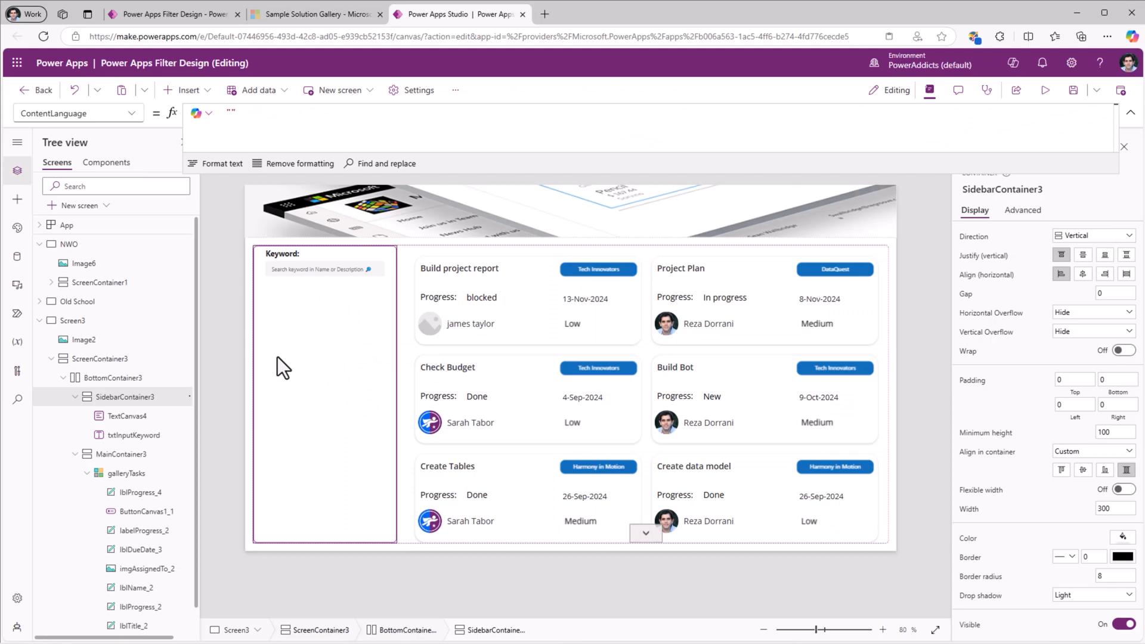
{"action": "left_click", "coordinate": [17, 200]}
{"action": "left_click", "coordinate": [82, 158]}
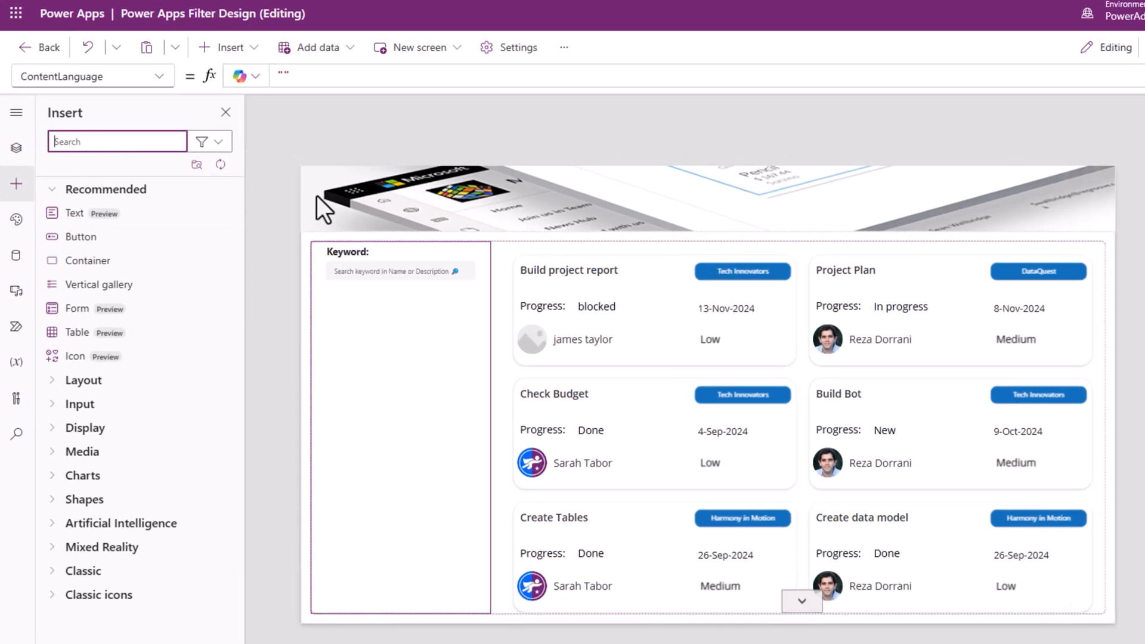
{"action": "type", "text": "gallery"}
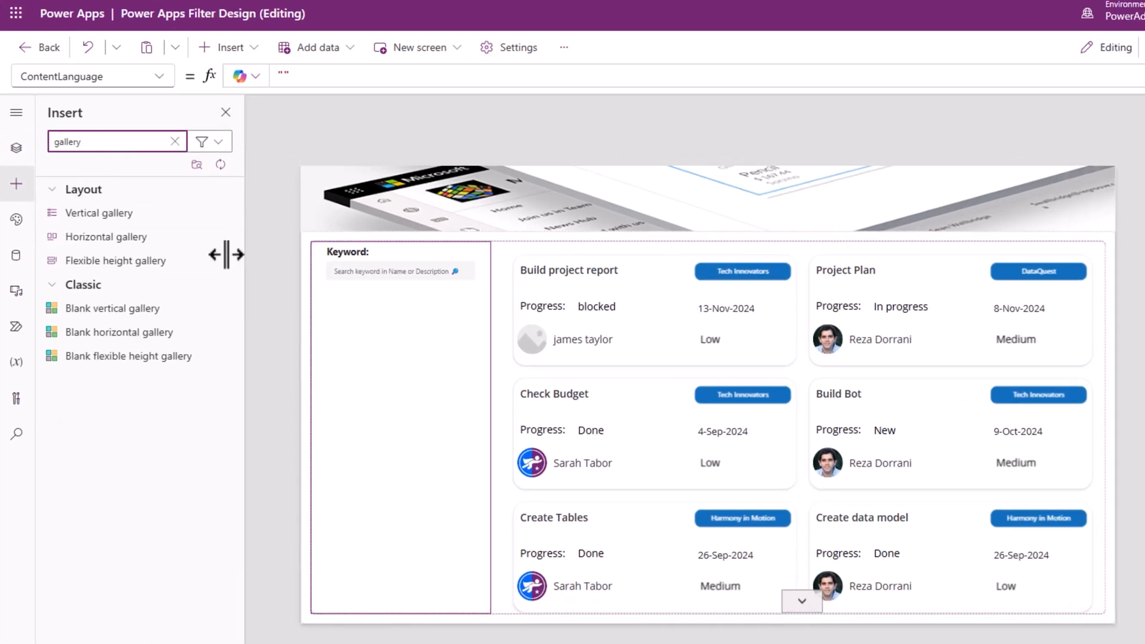
{"action": "left_click", "coordinate": [106, 306]}
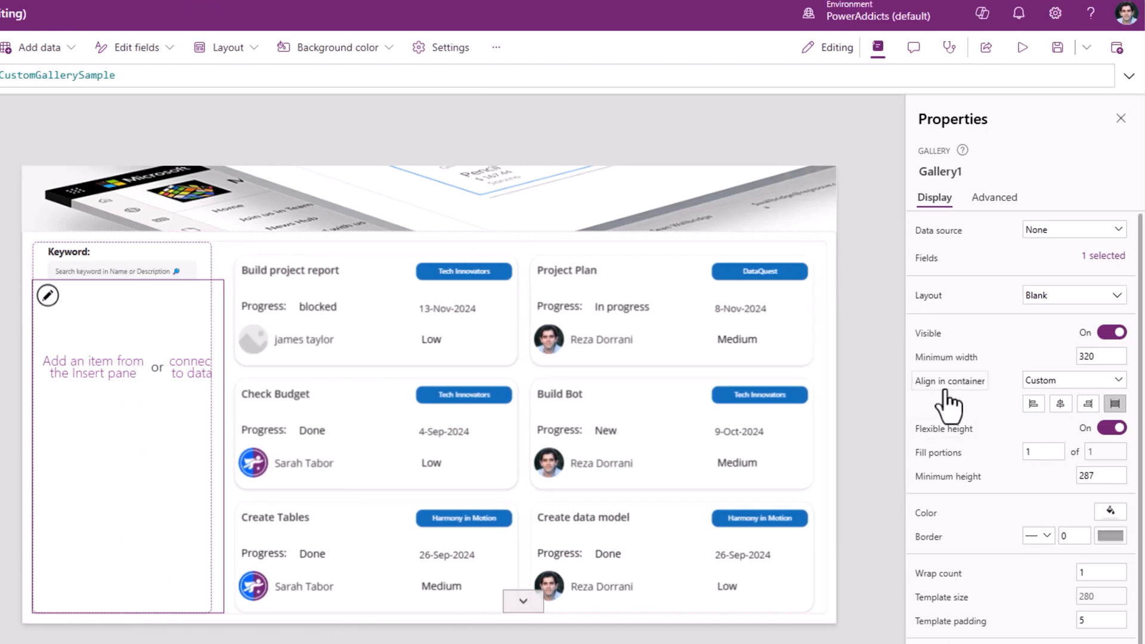
Center the new sidebar gallery horizontally in its container and set its Width to Parent.Width-50.
{"action": "left_click", "coordinate": [1059, 405]}
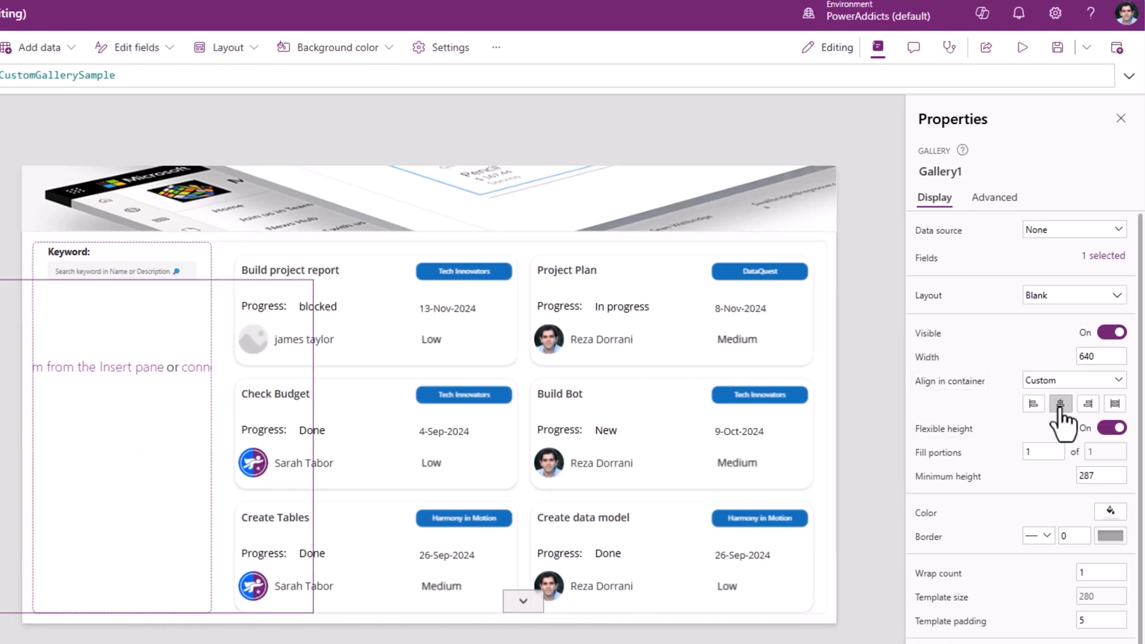
{"action": "left_click", "coordinate": [926, 357]}
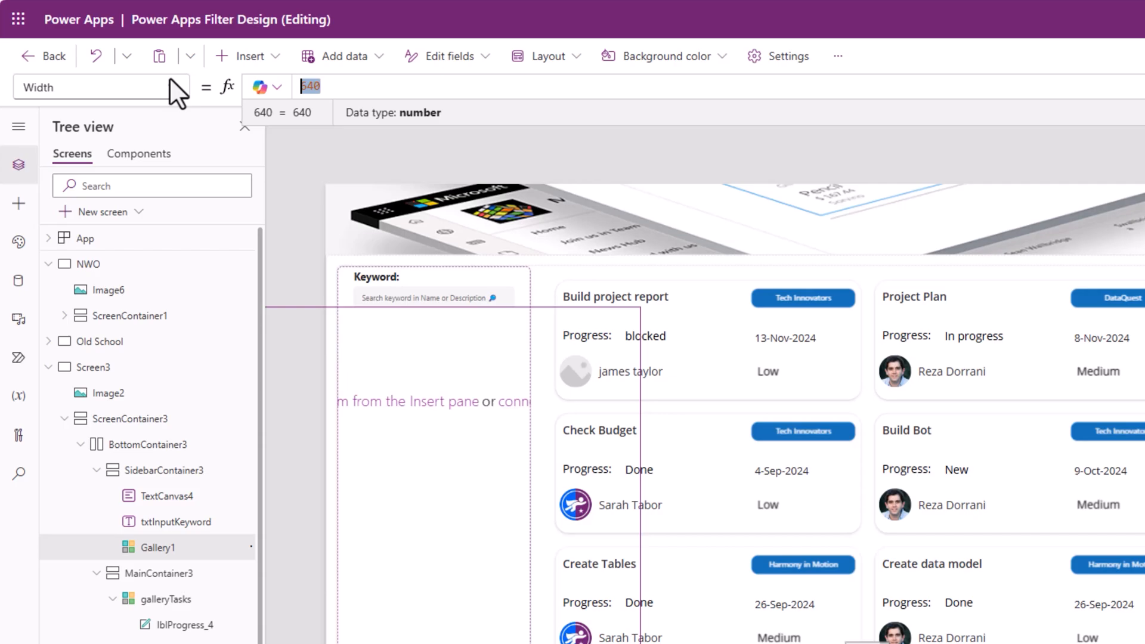
{"action": "type", "text": "Parent.Width."}
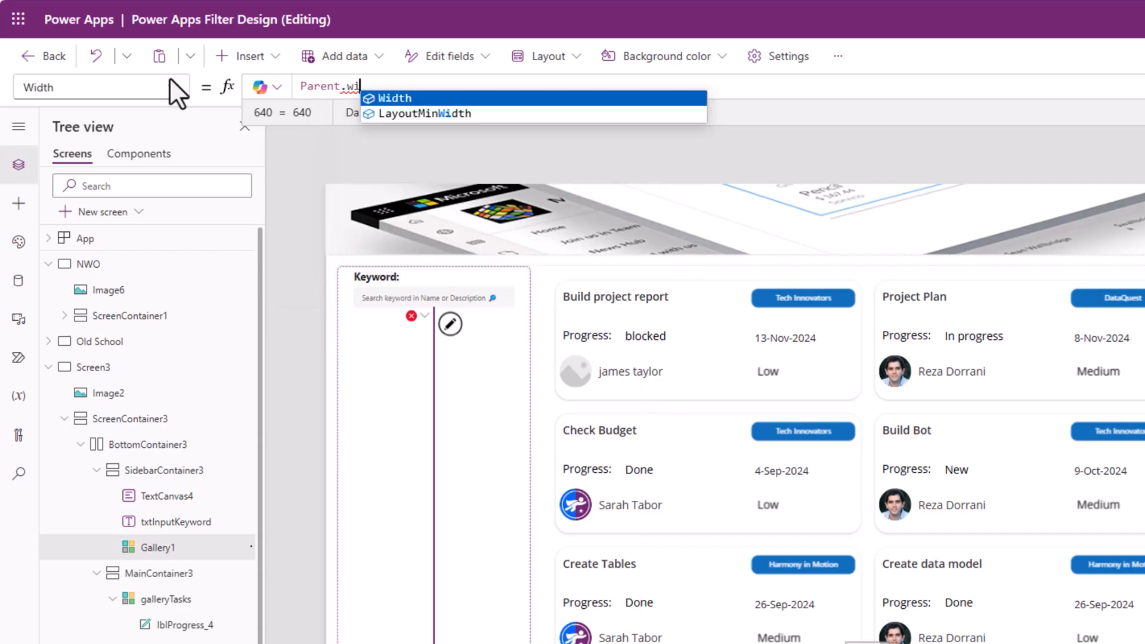
{"action": "key", "text": "BackSpace"}
{"action": "type", "text": "-50"}
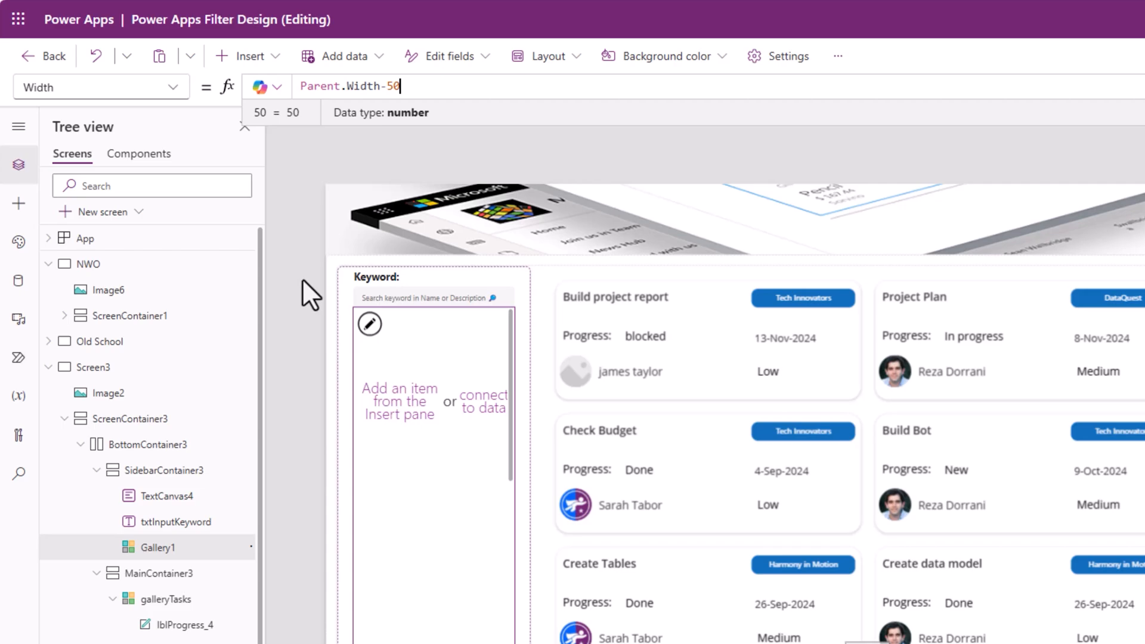
Insert a modern Checkbox control into the sidebar gallery's template and move it to the template's upper-left corner.
{"action": "left_click", "coordinate": [367, 324]}
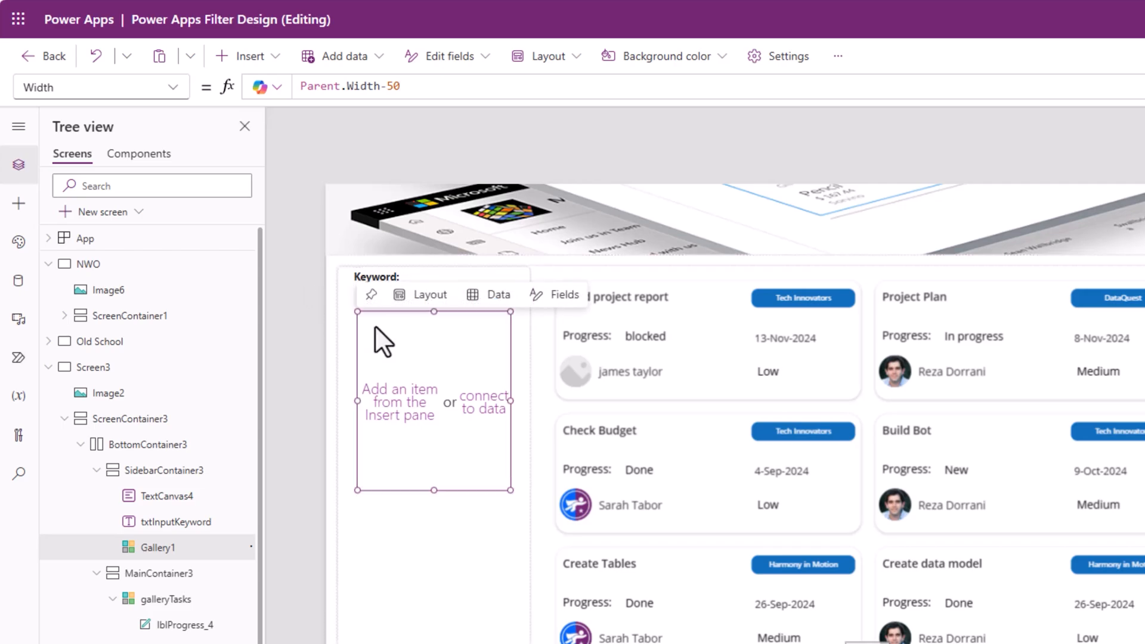
{"action": "left_click", "coordinate": [19, 203]}
{"action": "left_click", "coordinate": [93, 160]}
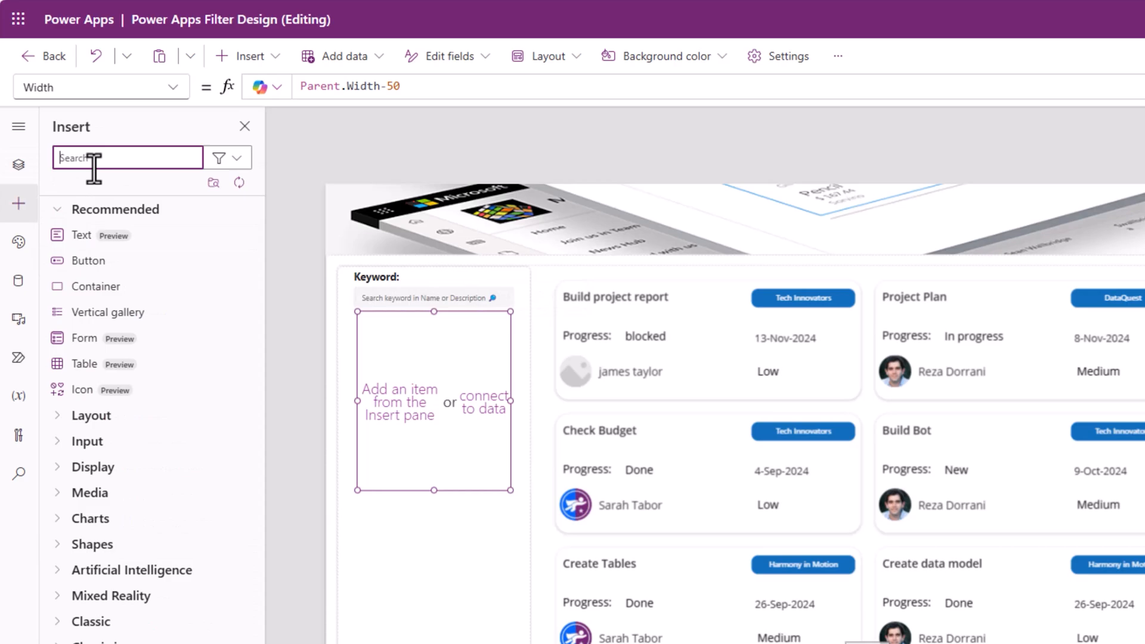
{"action": "type", "text": "check"}
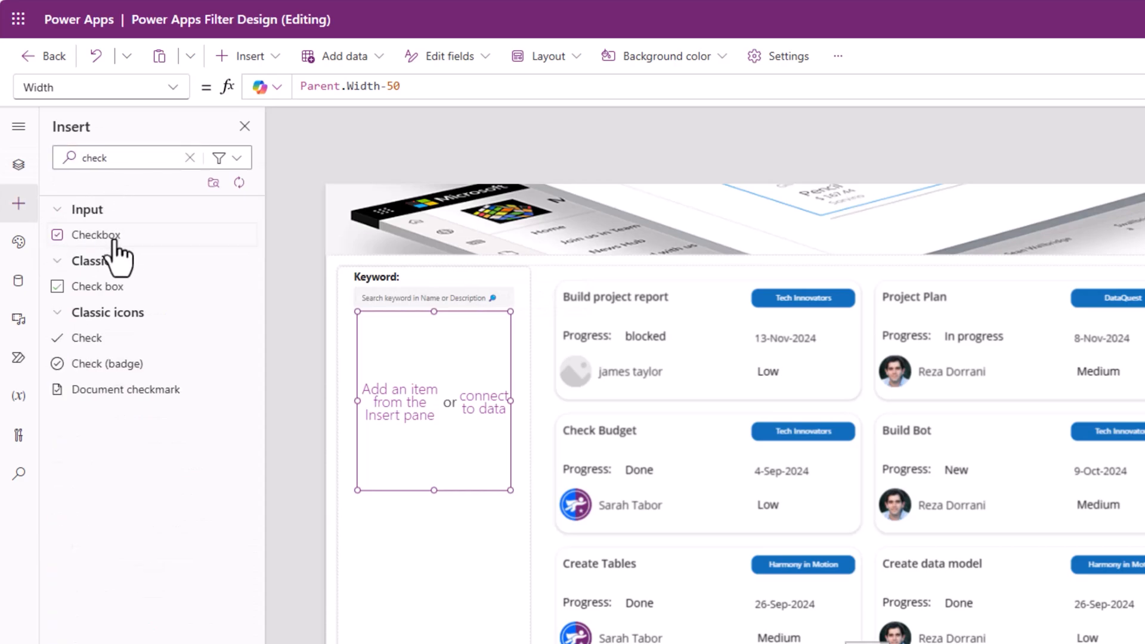
{"action": "left_click", "coordinate": [96, 234]}
{"action": "left_click", "coordinate": [18, 164]}
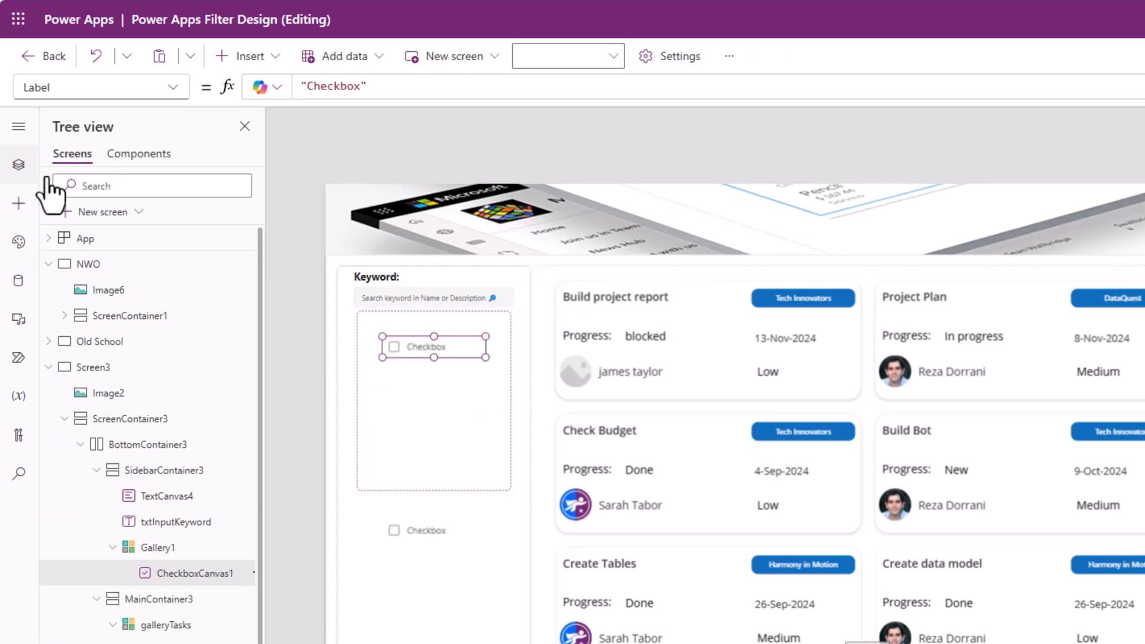
{"action": "left_click_drag", "start_coordinate": [391, 345], "coordinate": [368, 322]}
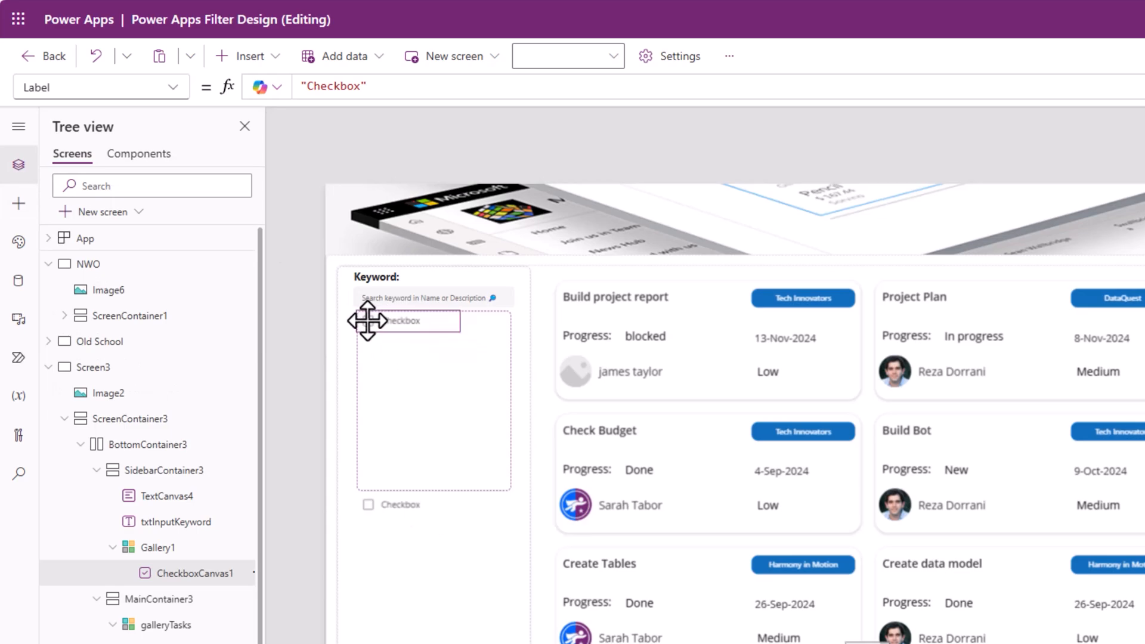
Set the sidebar gallery's TemplateSize to 30.
{"action": "left_click", "coordinate": [450, 437]}
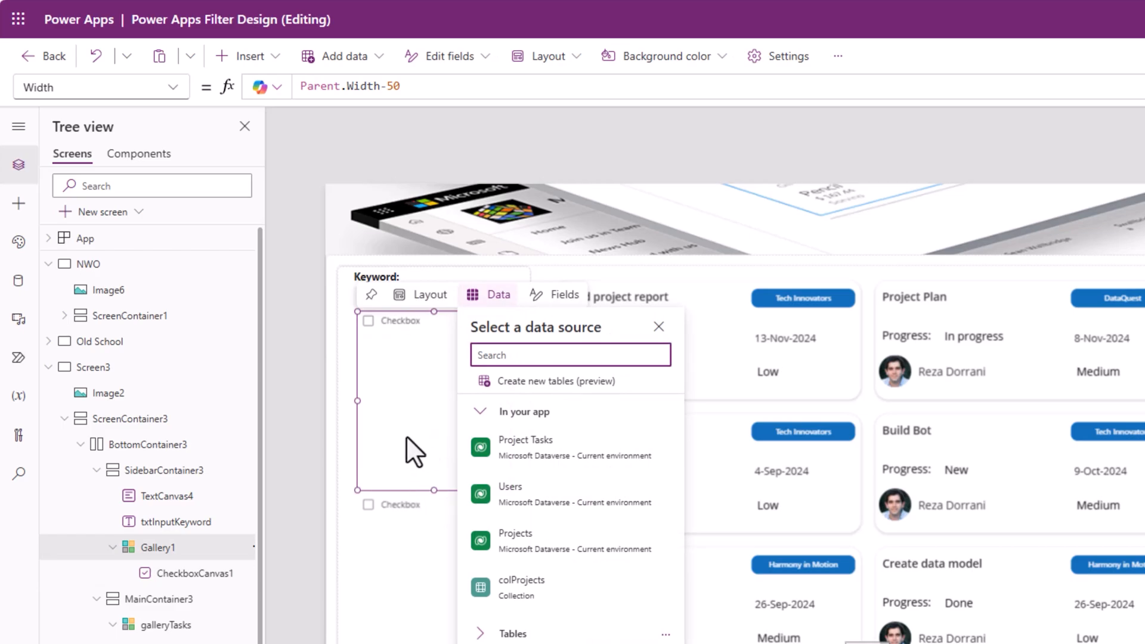
{"action": "left_click", "coordinate": [173, 87]}
{"action": "left_click", "coordinate": [142, 626]}
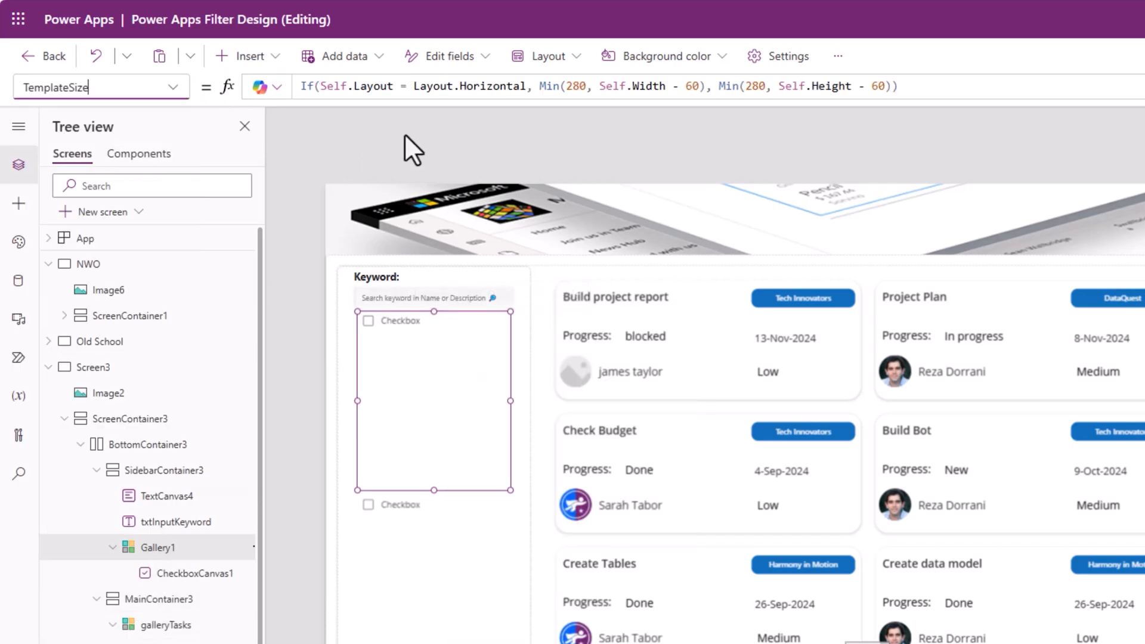
{"action": "left_click", "coordinate": [434, 87]}
{"action": "key", "text": "ctrl+a"}
{"action": "type", "text": "4030"}
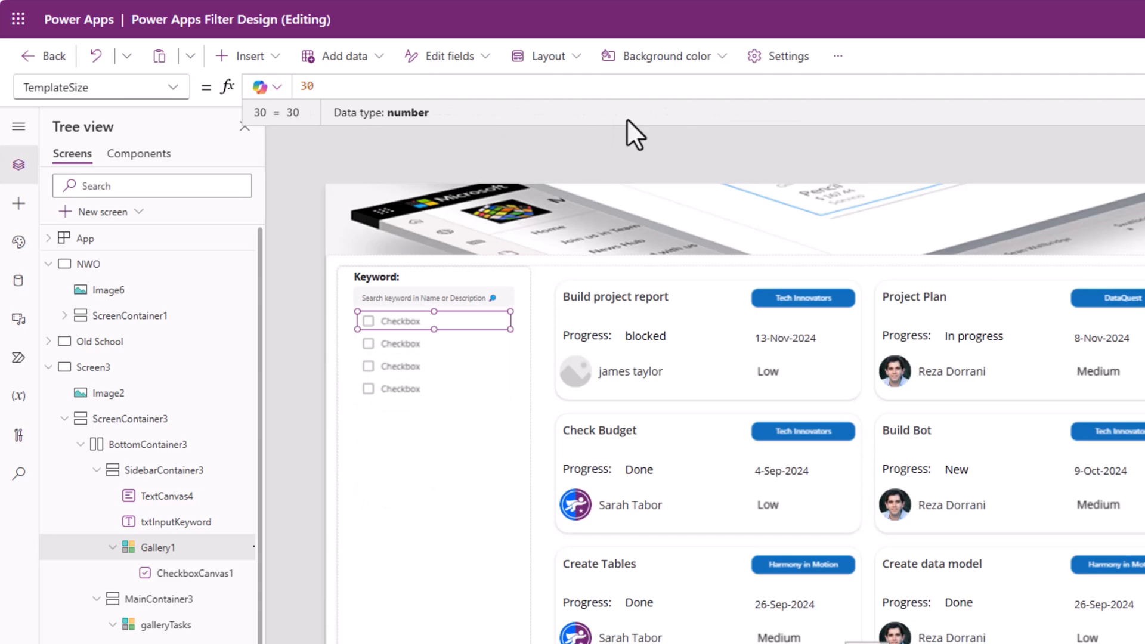
{"action": "left_click", "coordinate": [458, 426]}
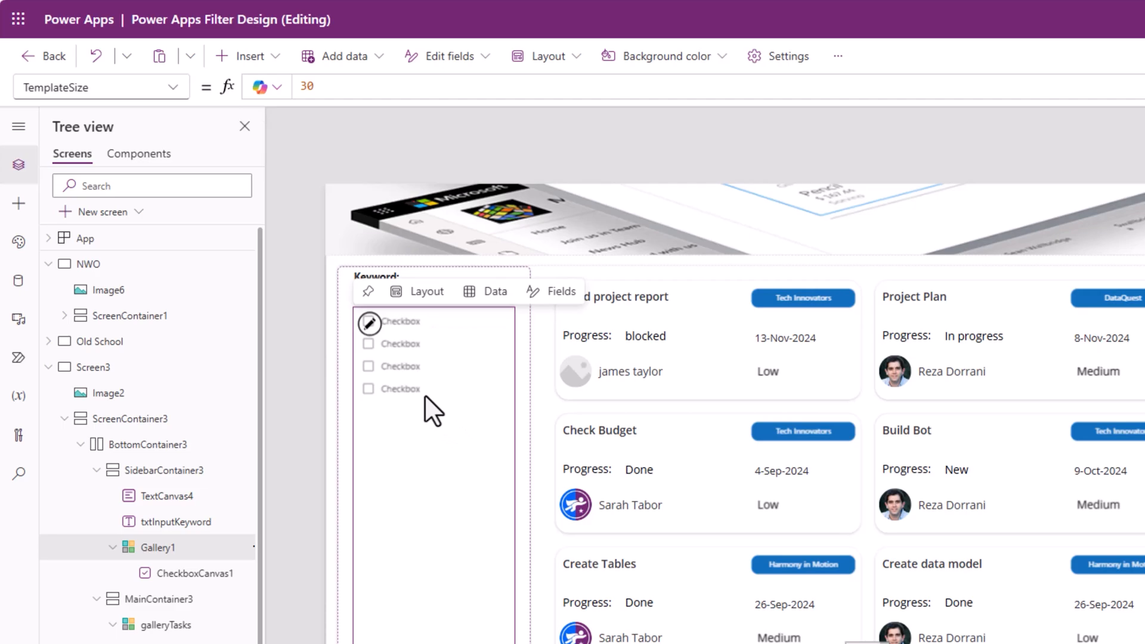
Check the app's data sources and set the sidebar gallery's Items property to Projects.
{"action": "left_click", "coordinate": [13, 292]}
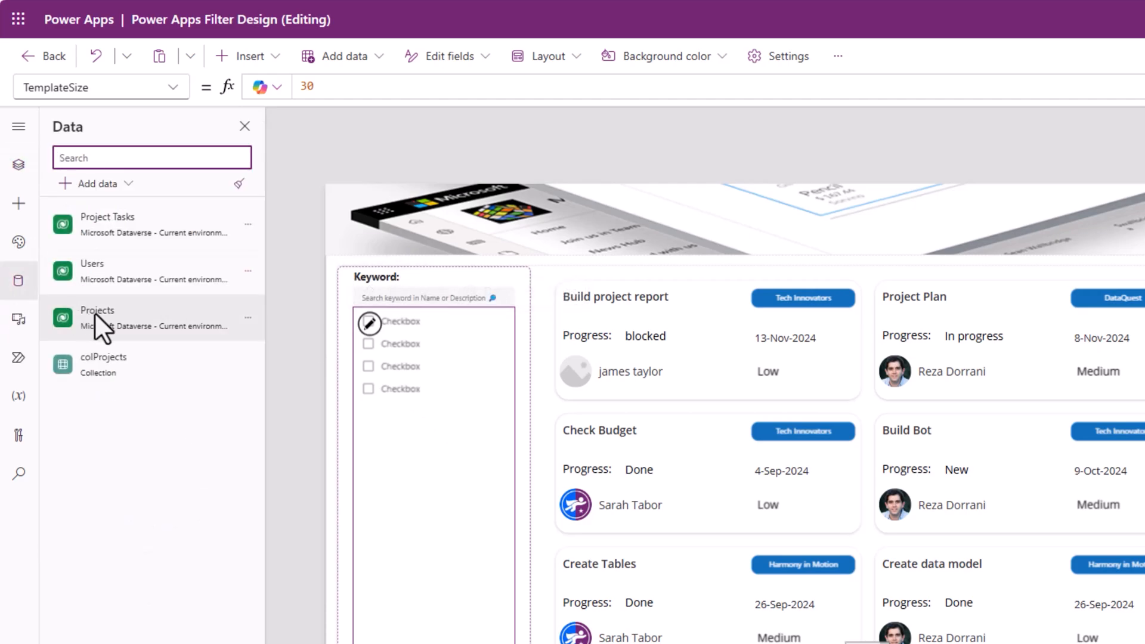
{"action": "left_click", "coordinate": [19, 169]}
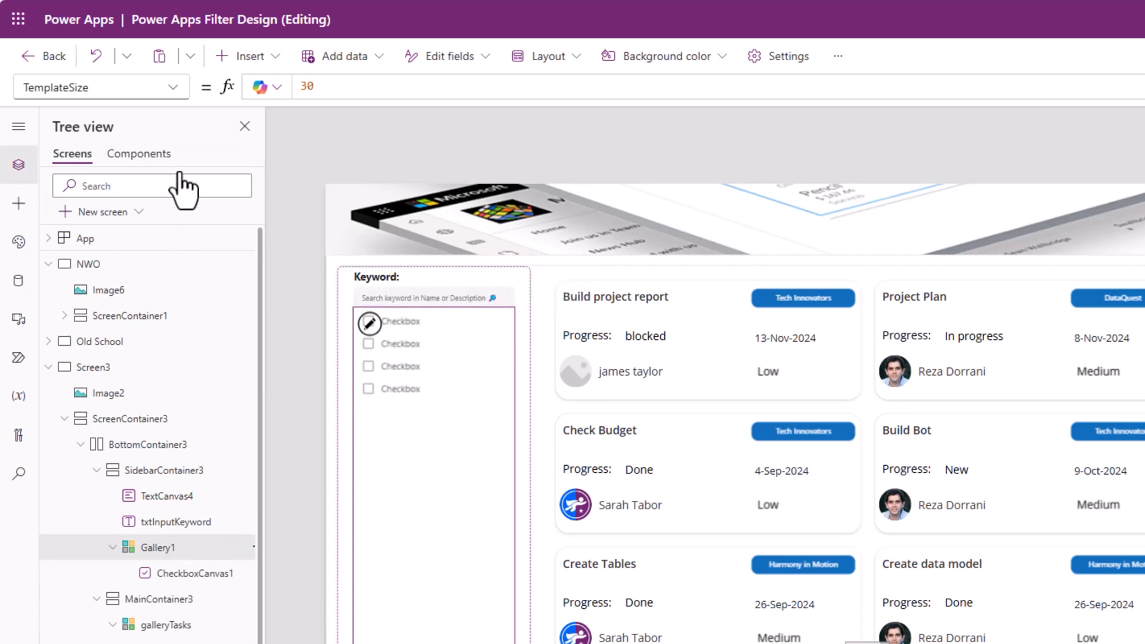
{"action": "left_click", "coordinate": [173, 88]}
{"action": "left_click", "coordinate": [96, 344]}
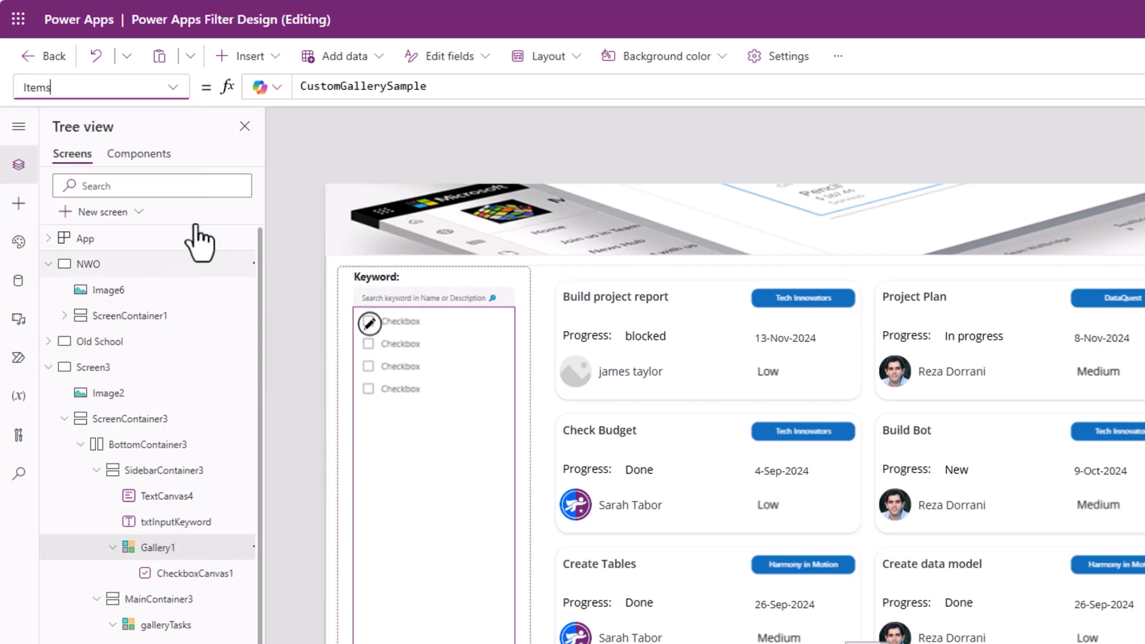
{"action": "double_click", "coordinate": [408, 87]}
{"action": "type", "text": "Projects"}
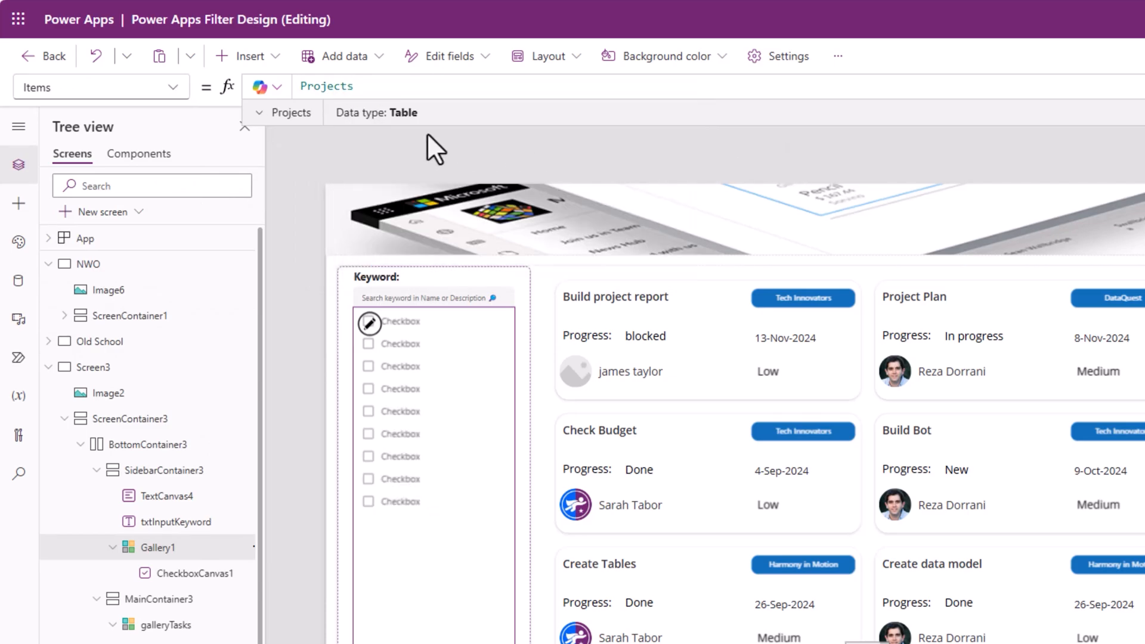
Set the gallery checkbox's Label to ThisItem.Name and widen the checkbox to nearly the full template width.
{"action": "left_click", "coordinate": [182, 575]}
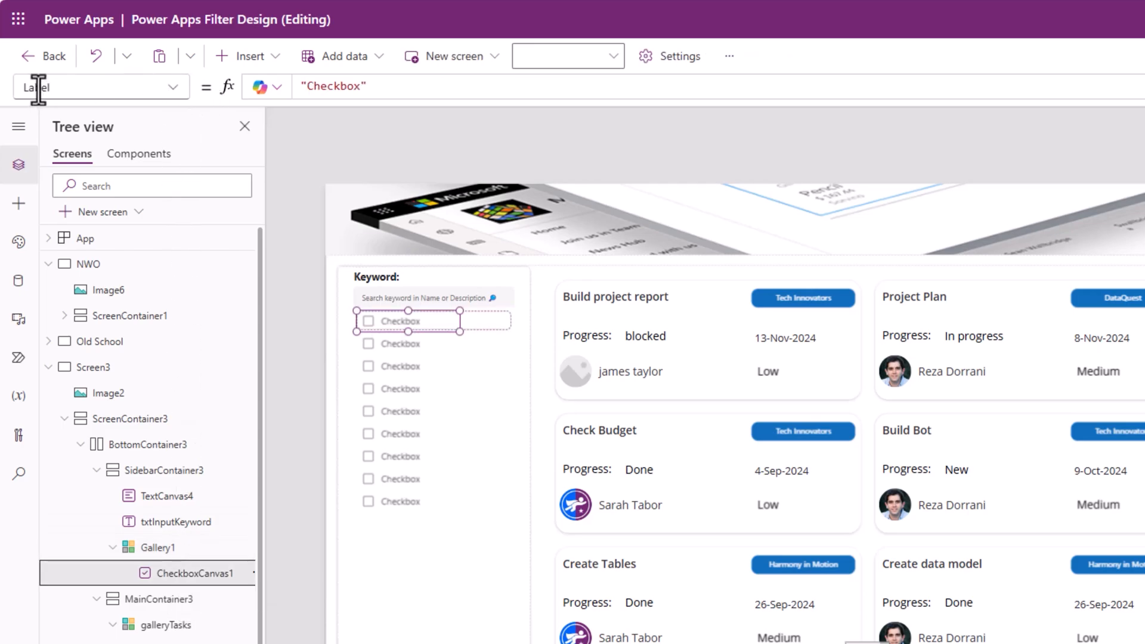
{"action": "double_click", "coordinate": [315, 87]}
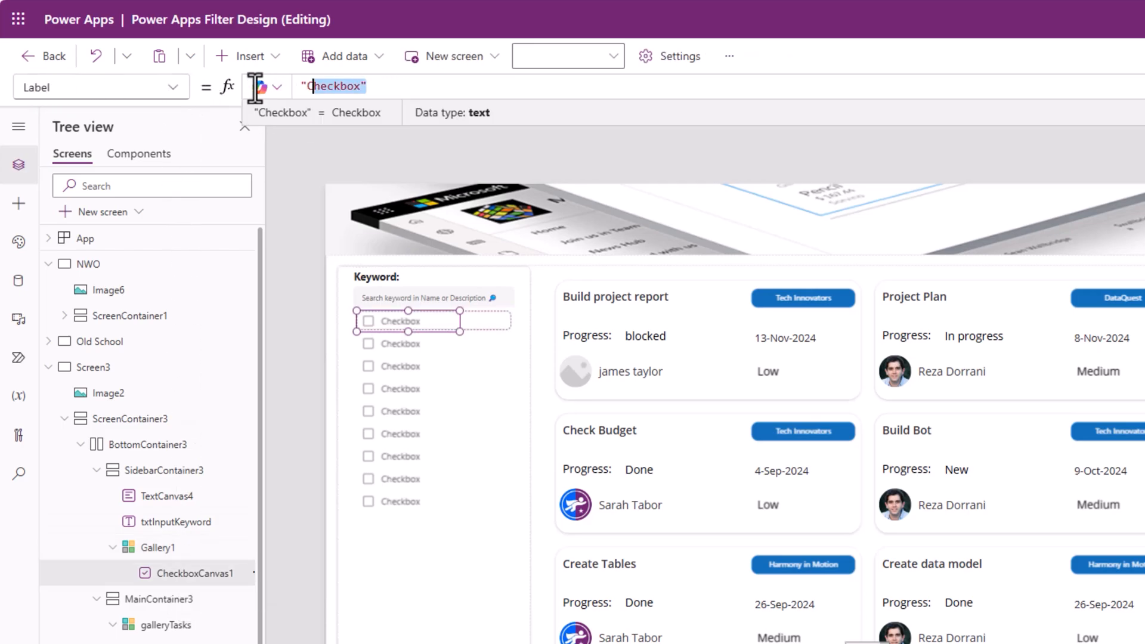
{"action": "key", "text": "ctrl+a"}
{"action": "type", "text": "this"}
{"action": "key", "text": "Tab"}
{"action": "type", "text": ".nam"}
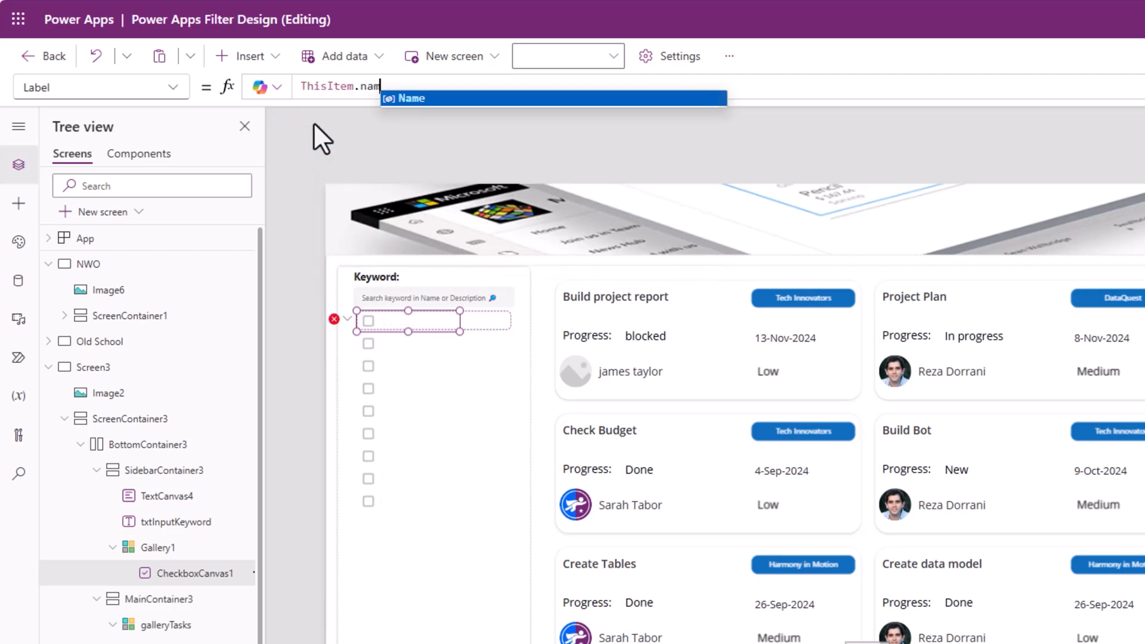
{"action": "key", "text": "Tab"}
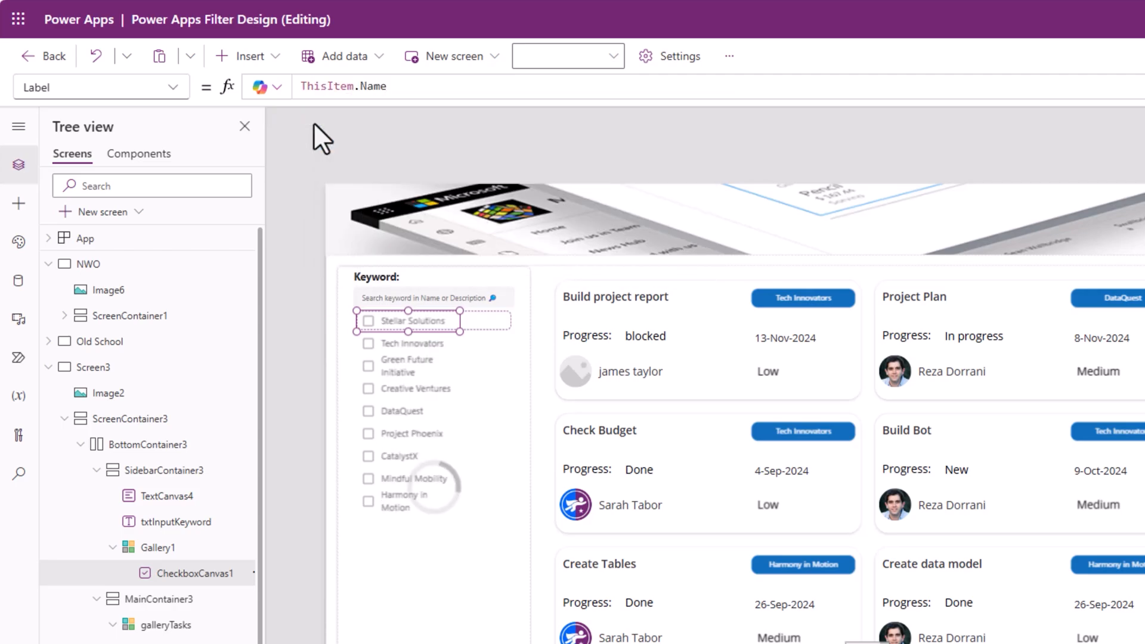
{"action": "left_click_drag", "start_coordinate": [460, 331], "coordinate": [505, 329]}
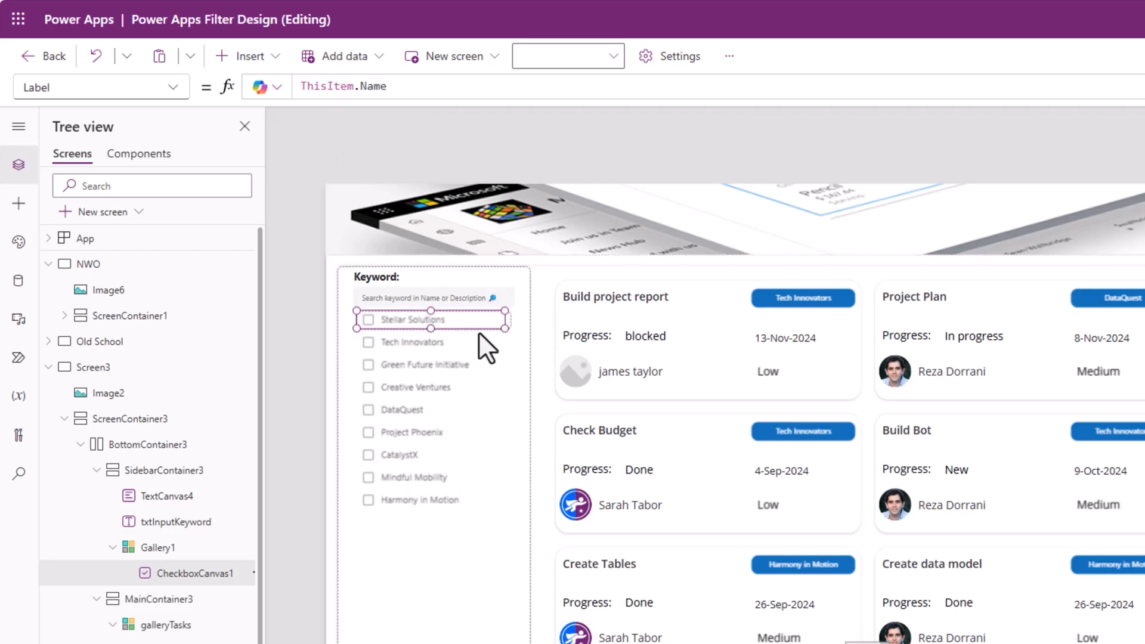
{"action": "left_click", "coordinate": [485, 362]}
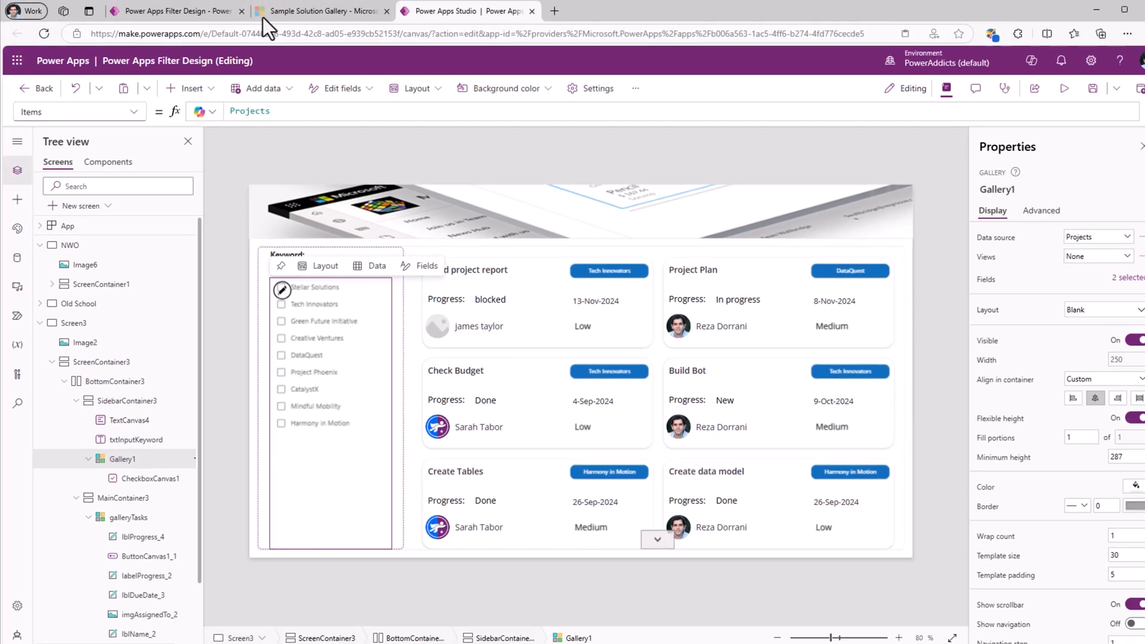
Check the Products heading on the Sample Solution Gallery page and add a "Projects:" label above the checkbox gallery by duplicating the Keyword label.
{"action": "left_click", "coordinate": [263, 17]}
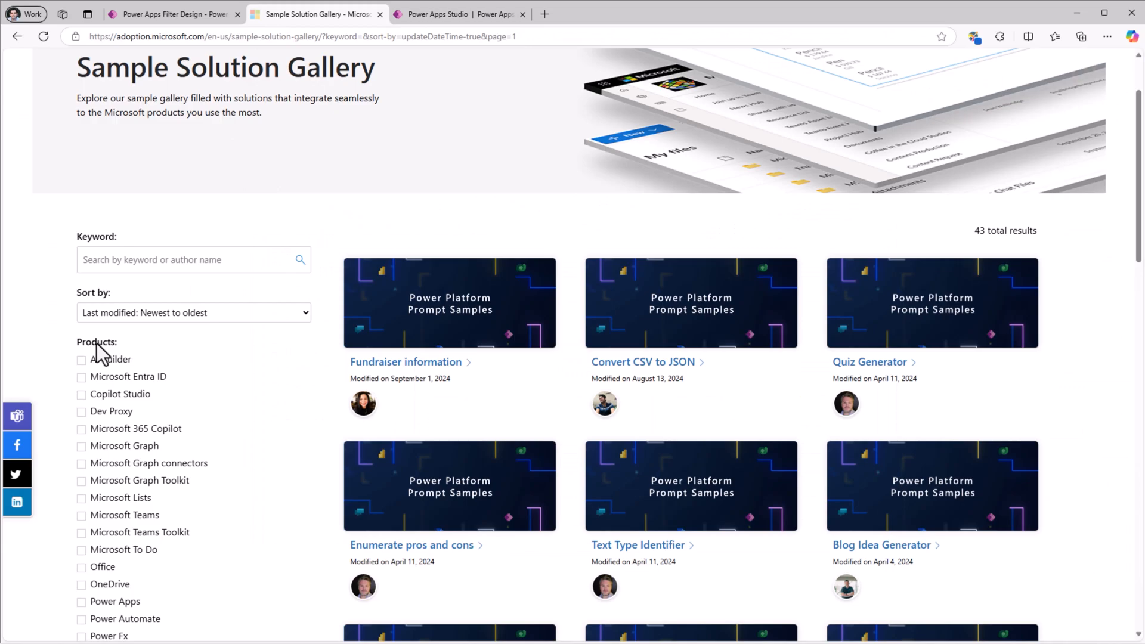
{"action": "left_click", "coordinate": [420, 16]}
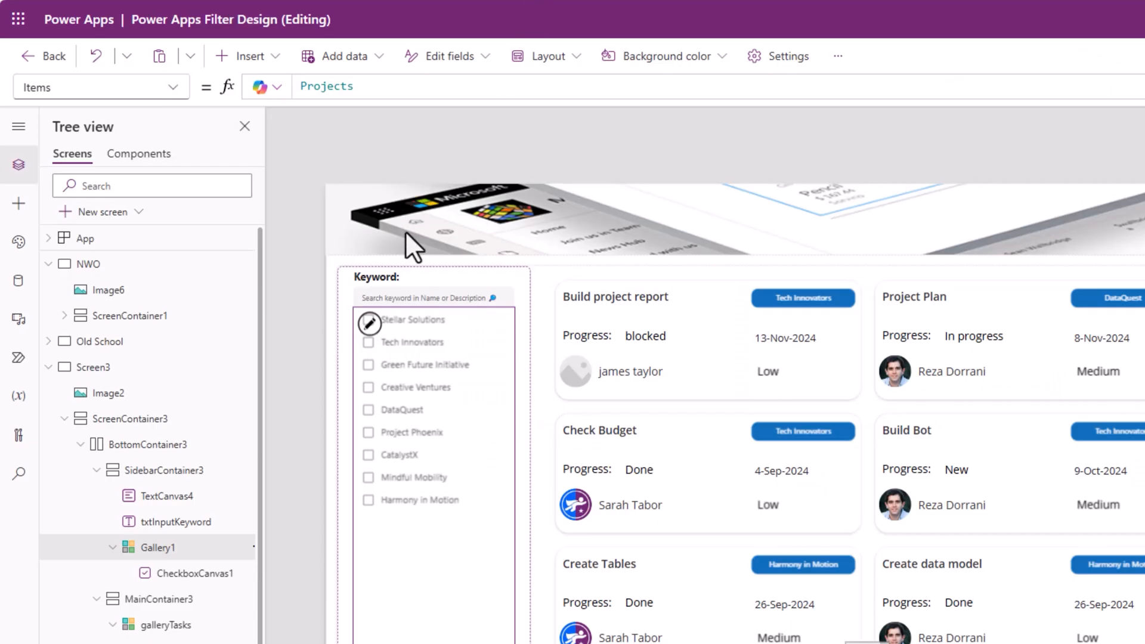
{"action": "left_click", "coordinate": [389, 282]}
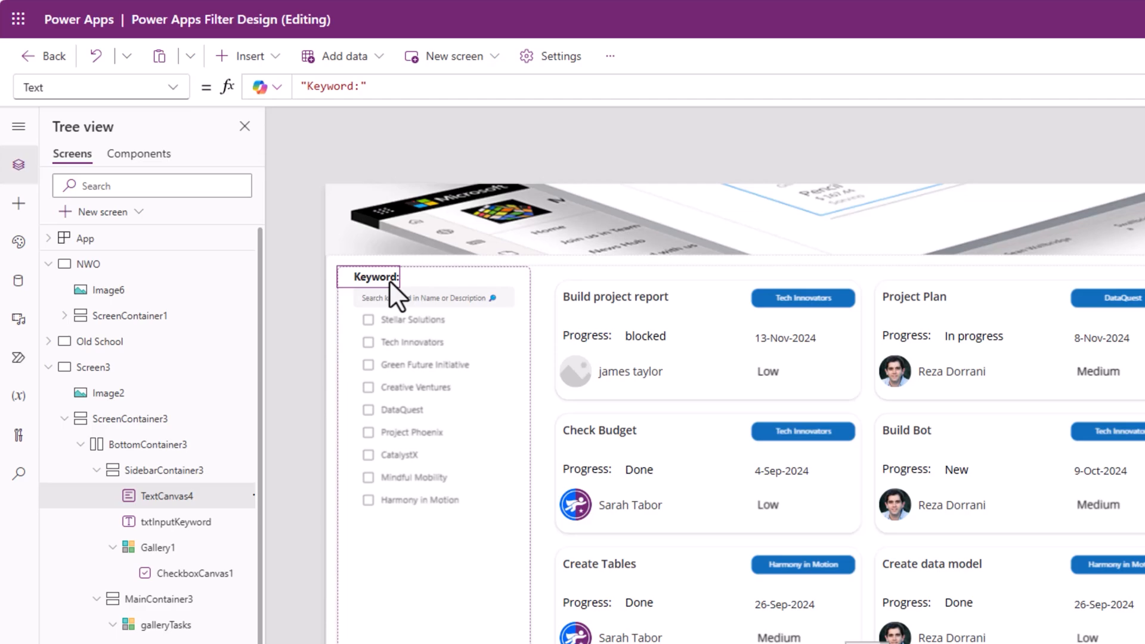
{"action": "key", "text": "ctrl+v"}
{"action": "right_click", "coordinate": [359, 520]}
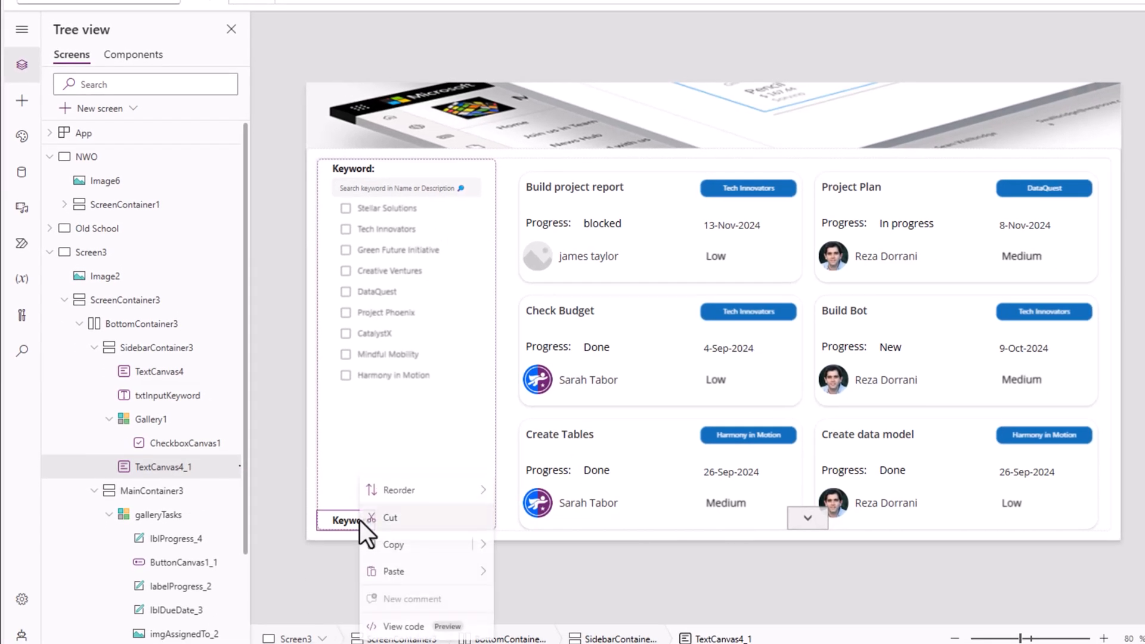
{"action": "mouse_move", "coordinate": [404, 490]}
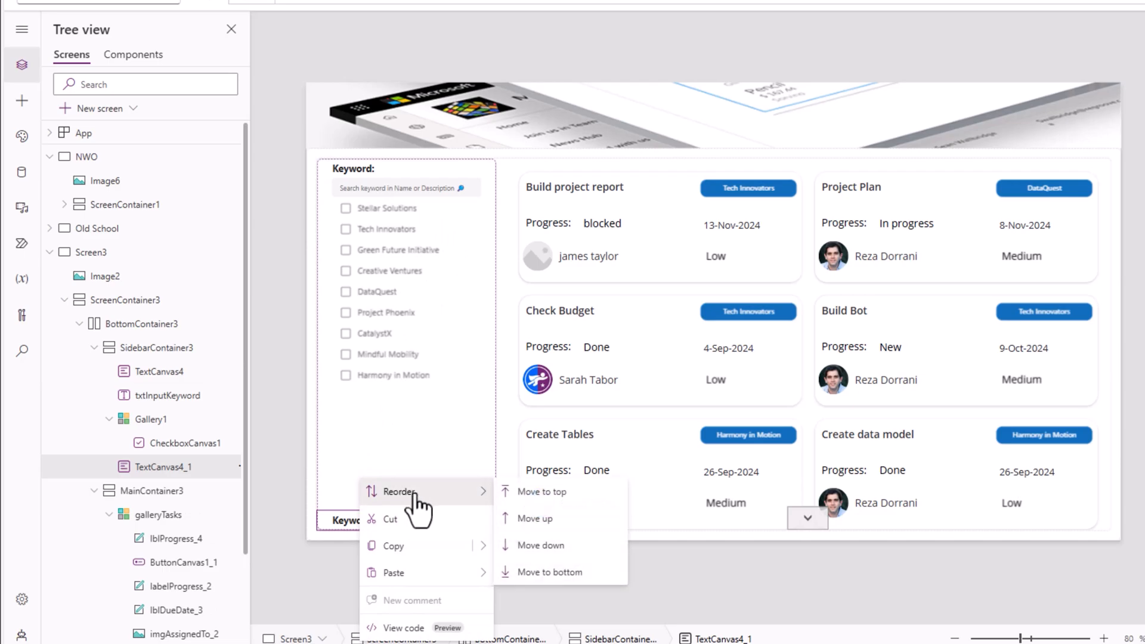
{"action": "left_click", "coordinate": [550, 526]}
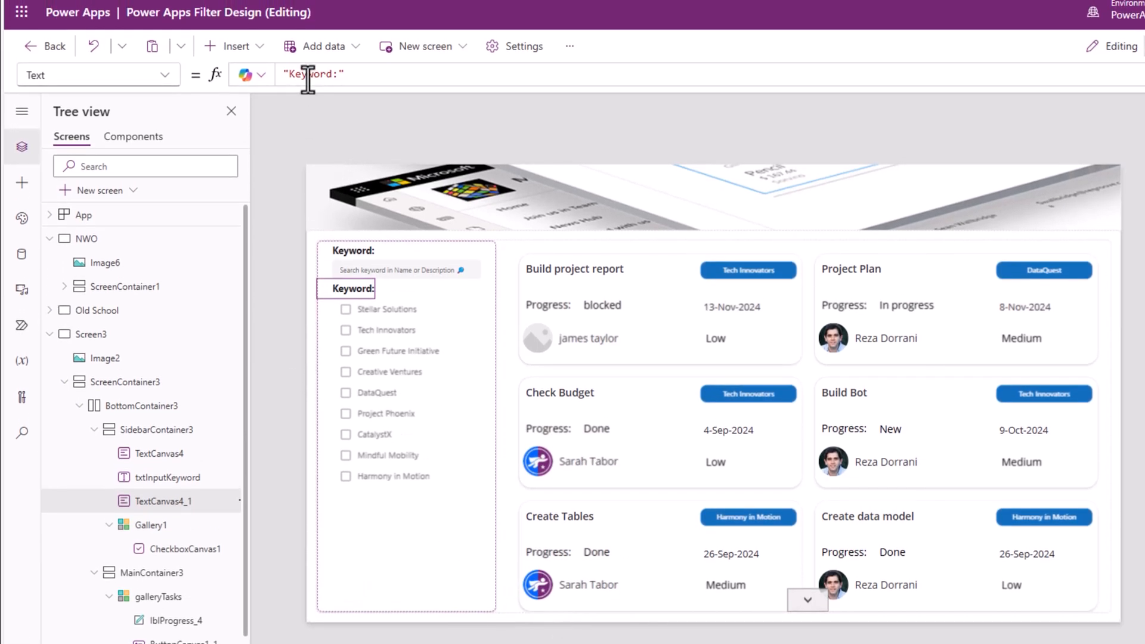
{"action": "double_click", "coordinate": [308, 75]}
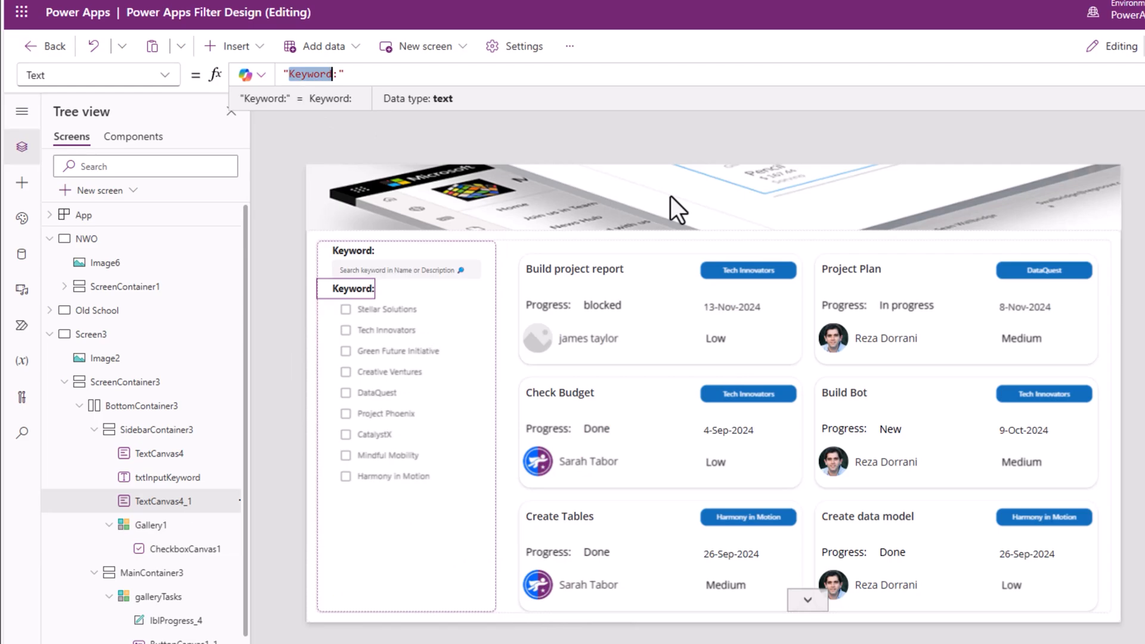
{"action": "type", "text": "Projects"}
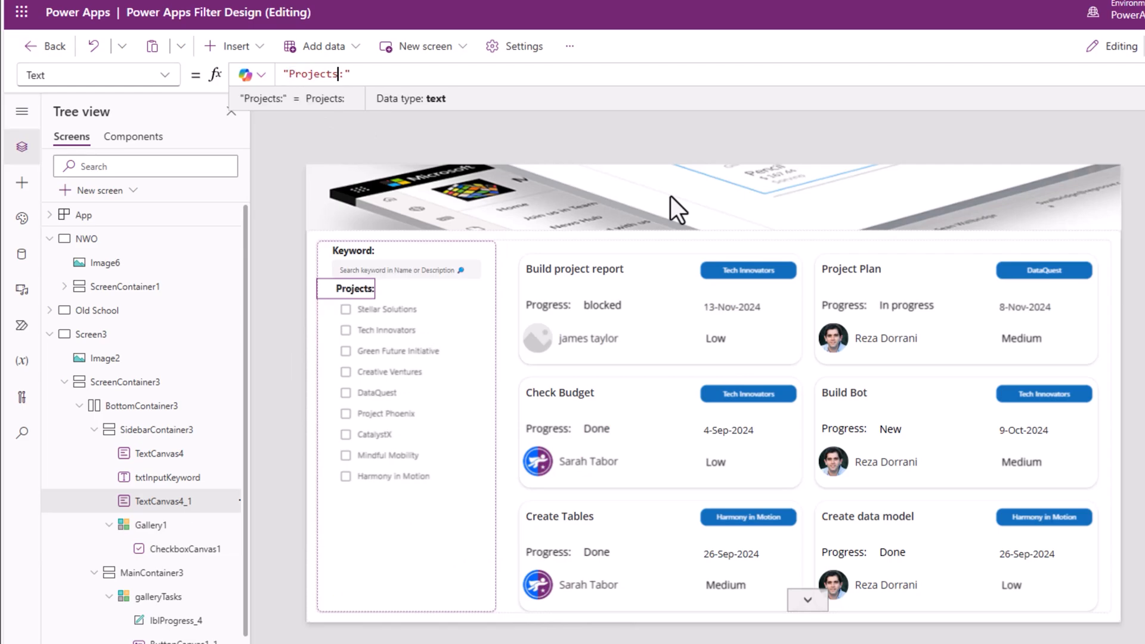
Set the OnCheck property of the Projects gallery's checkbox to Collect(colProjects,ThisItem).
{"action": "left_click", "coordinate": [381, 316]}
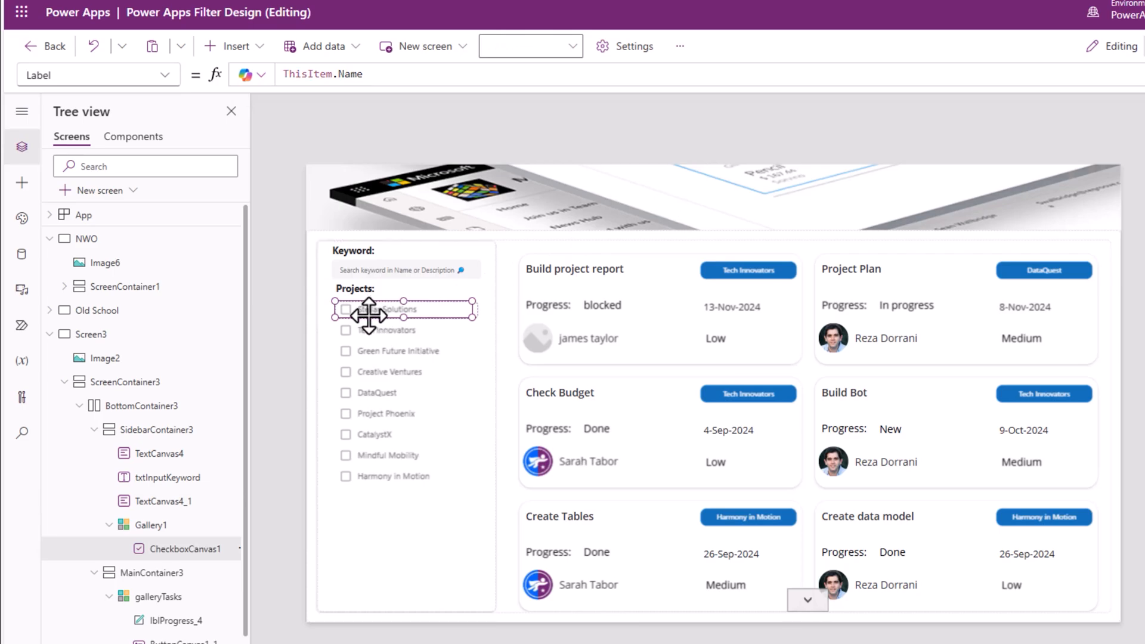
{"action": "left_click", "coordinate": [172, 76]}
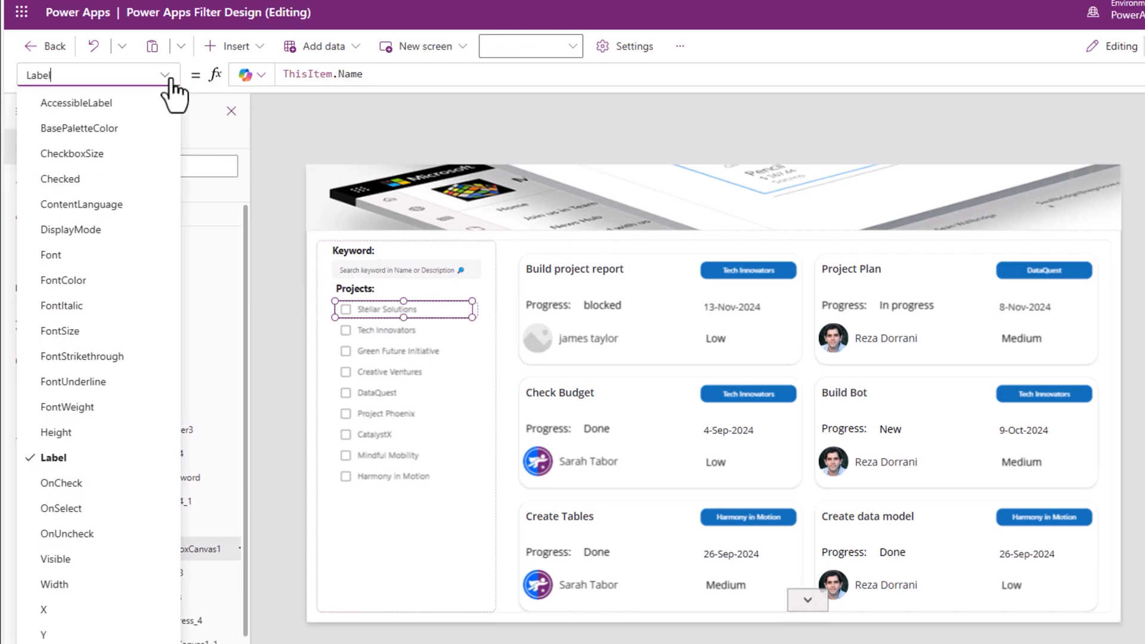
{"action": "left_click", "coordinate": [67, 484]}
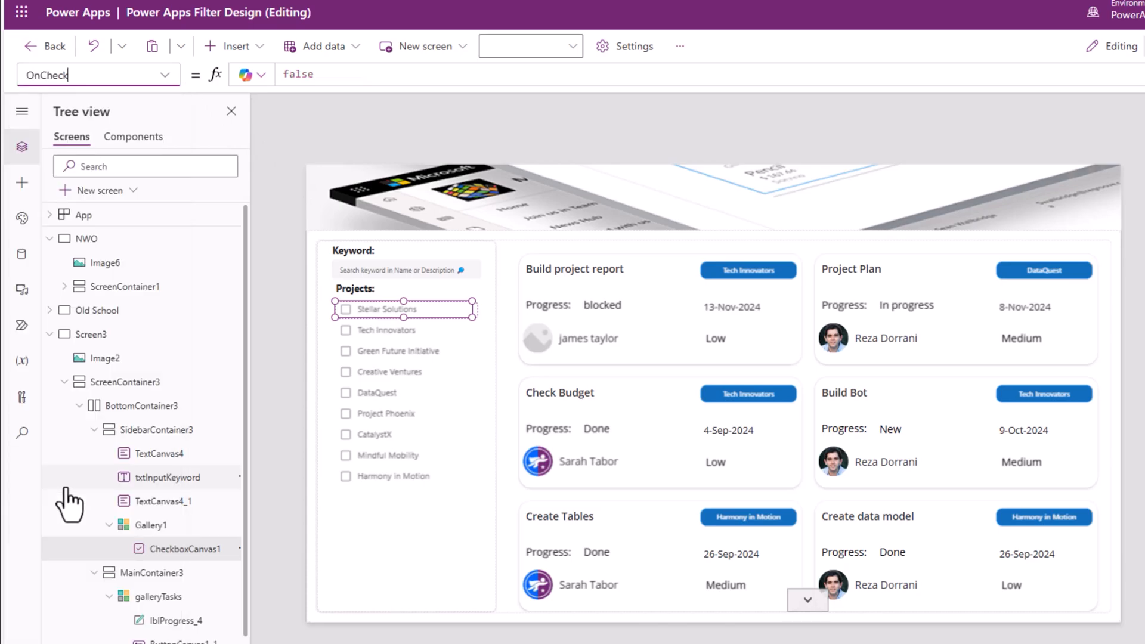
{"action": "double_click", "coordinate": [306, 73]}
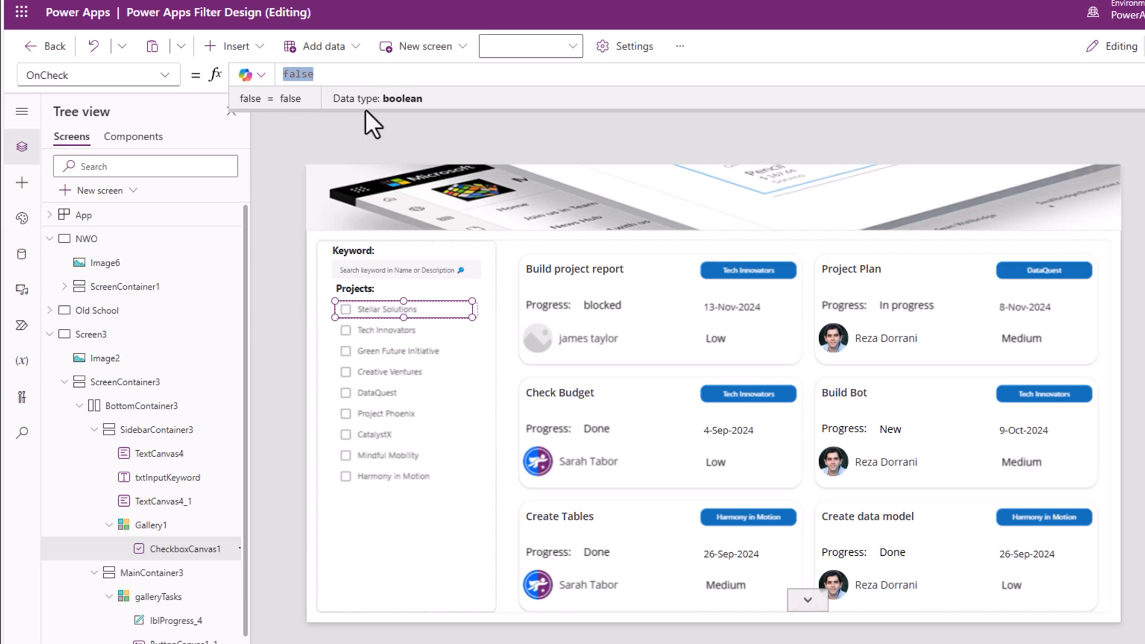
{"action": "type", "text": "Col"}
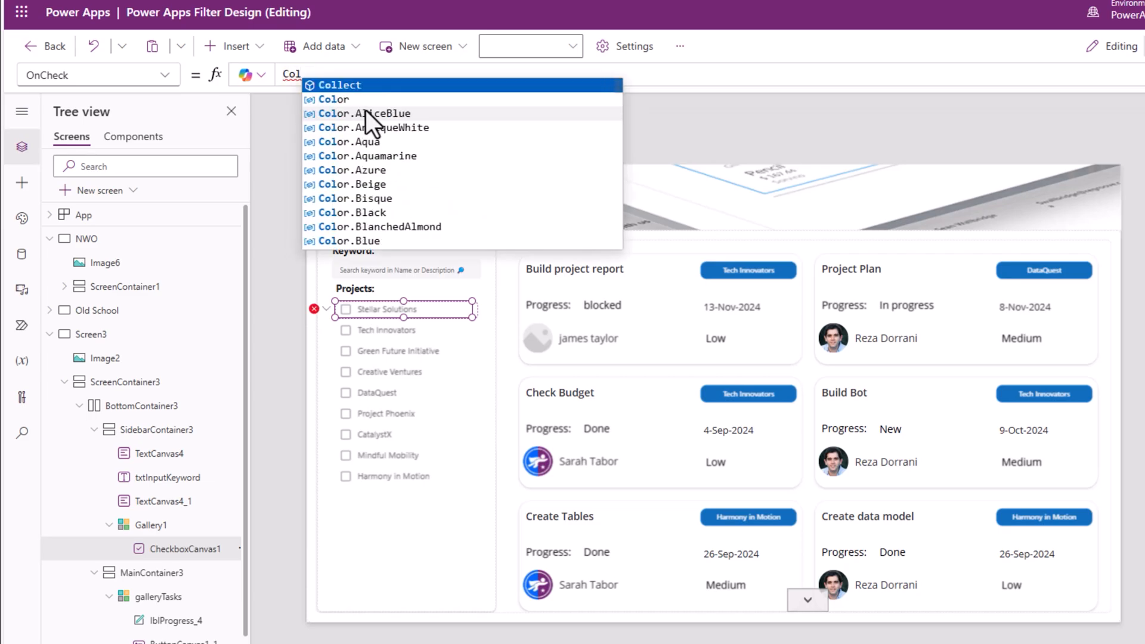
{"action": "key", "text": "Tab"}
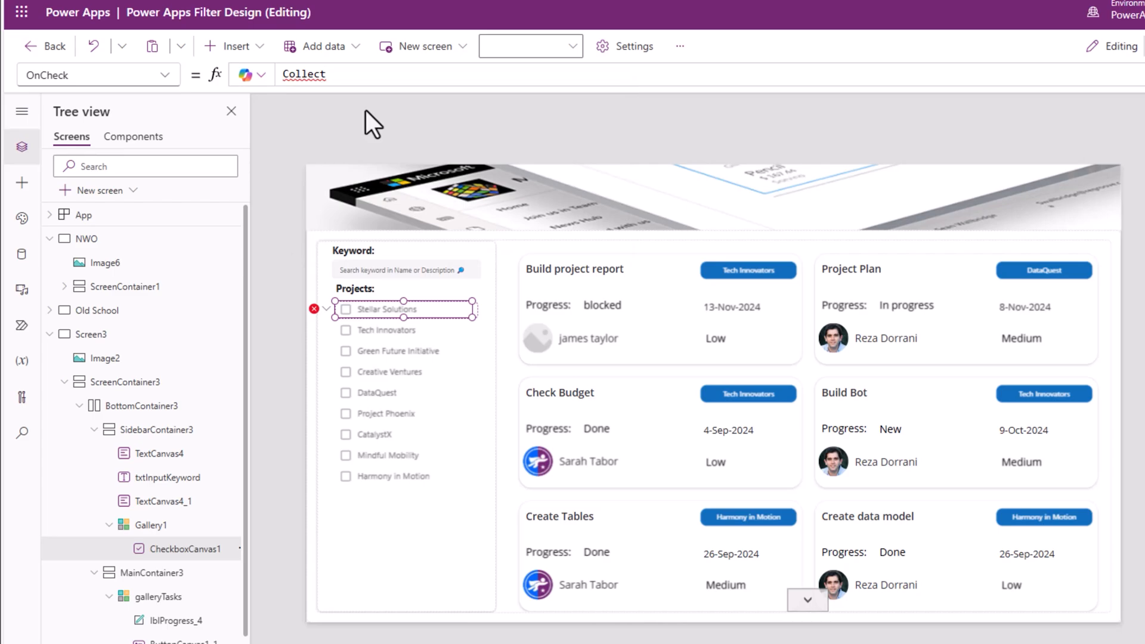
{"action": "type", "text": "(colProje"}
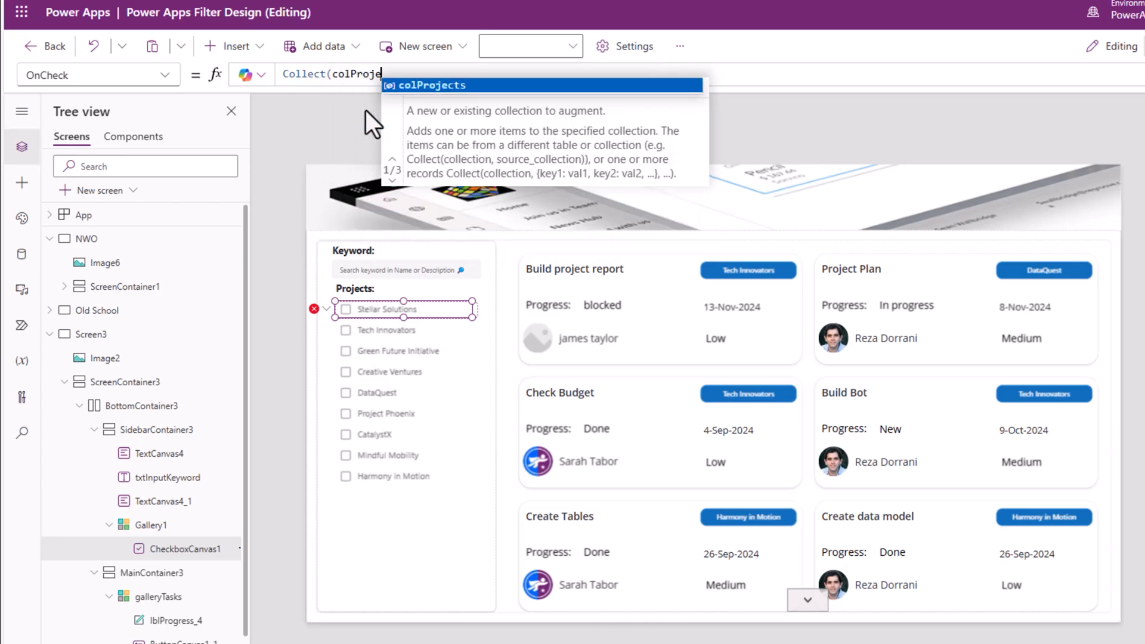
{"action": "key", "text": "Tab"}
{"action": "type", "text": ","}
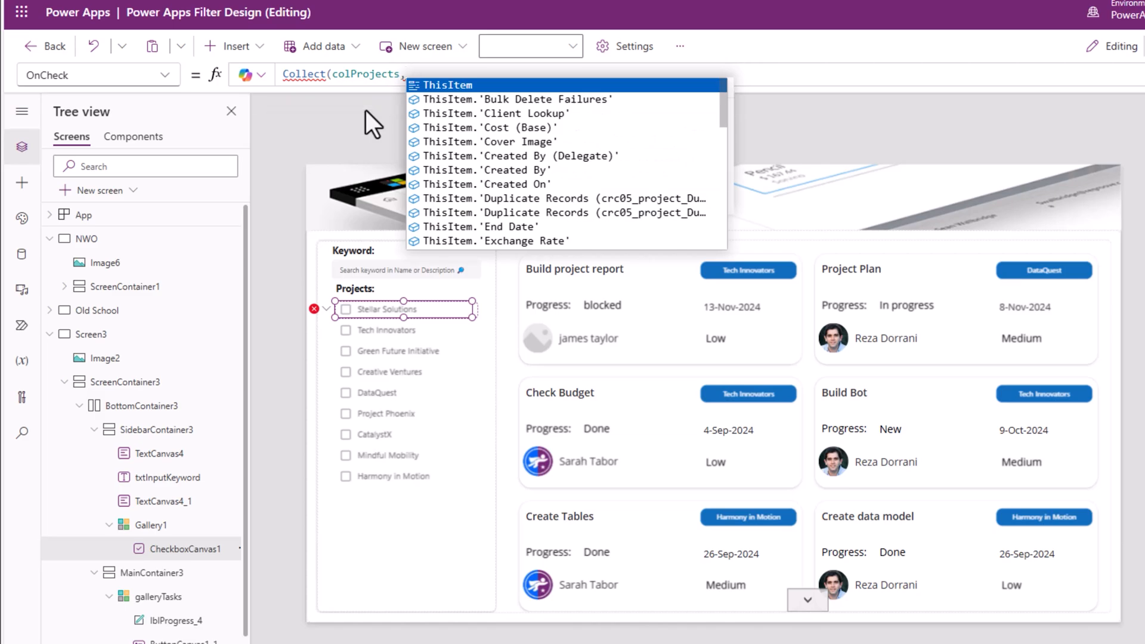
{"action": "key", "text": "Tab"}
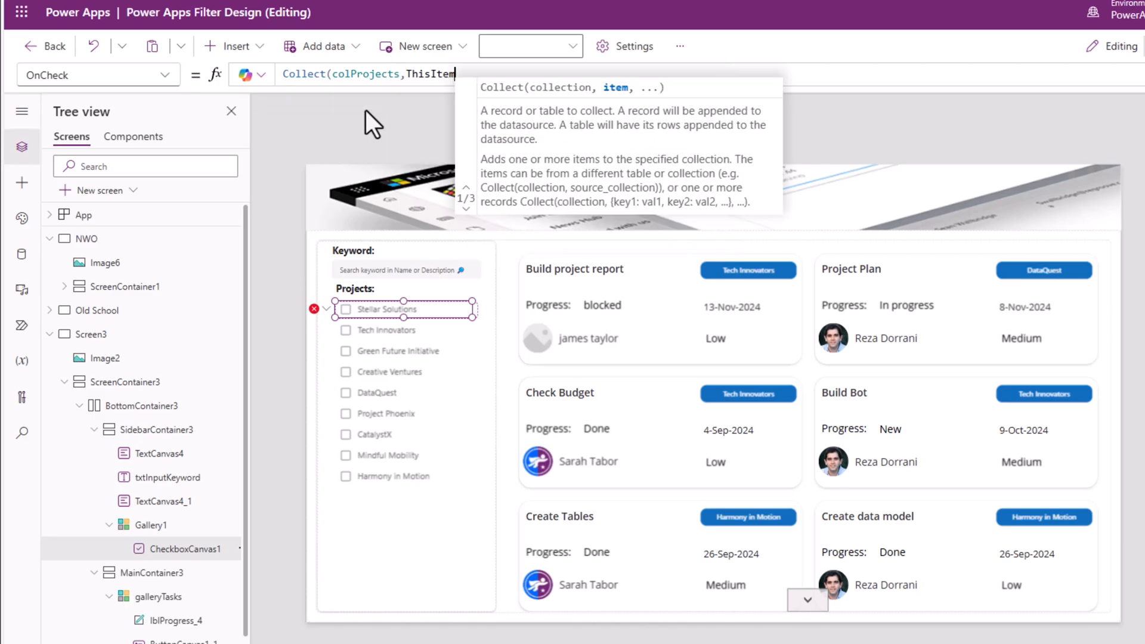
{"action": "type", "text": ")"}
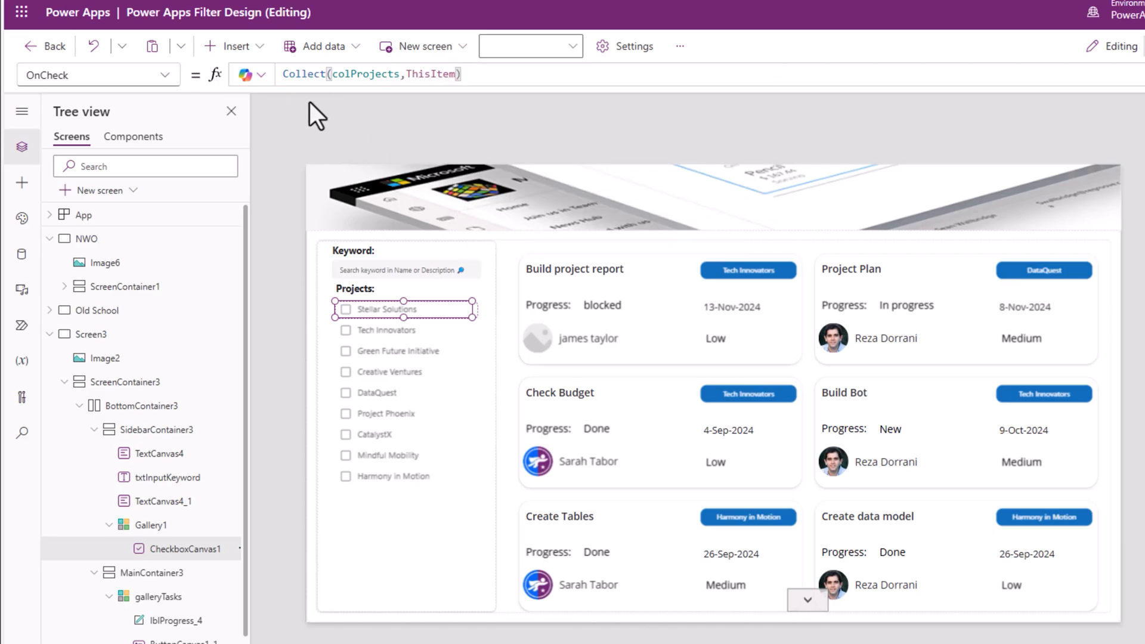
Set the same checkbox's OnUncheck property to Remove(colProjects,ThisItem).
{"action": "left_click", "coordinate": [165, 75]}
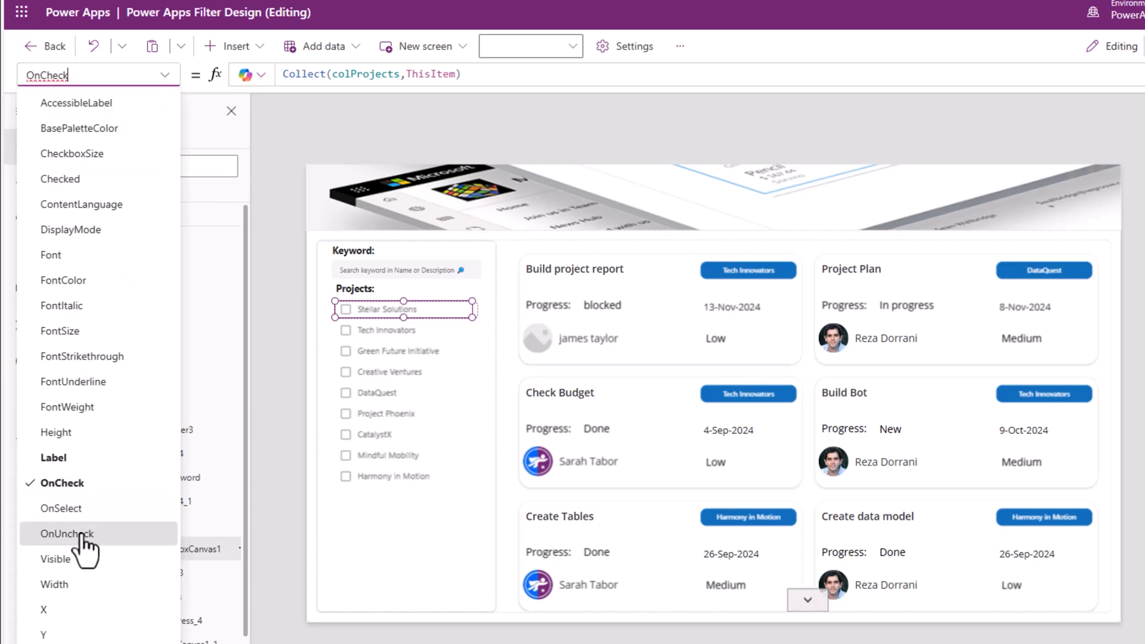
{"action": "left_click", "coordinate": [71, 465]}
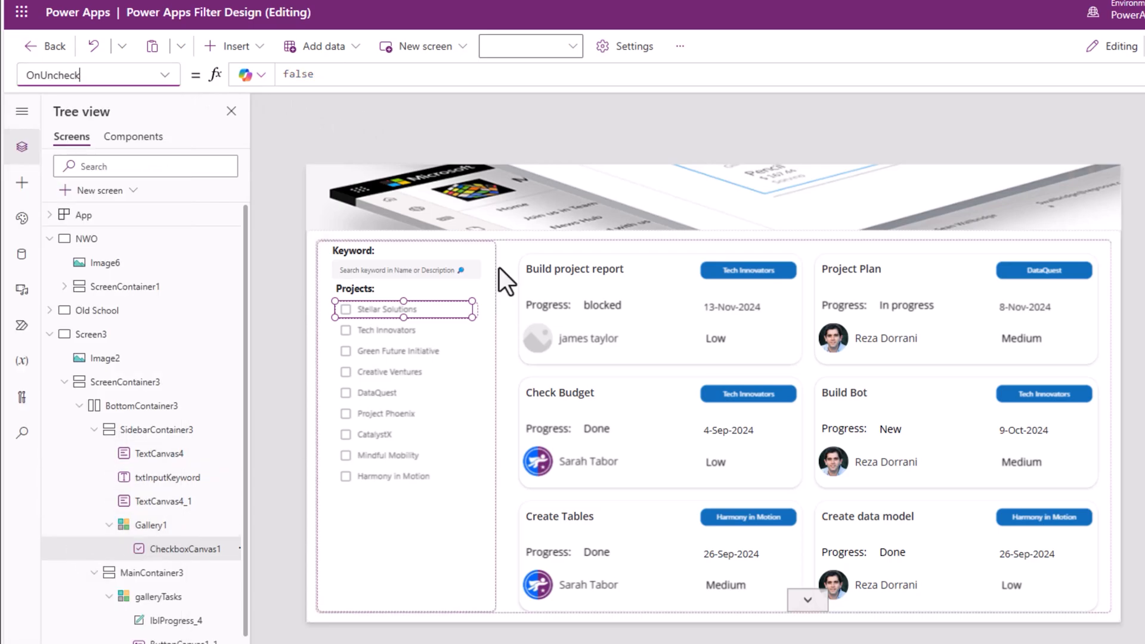
{"action": "double_click", "coordinate": [327, 75]}
{"action": "type", "text": "remo"}
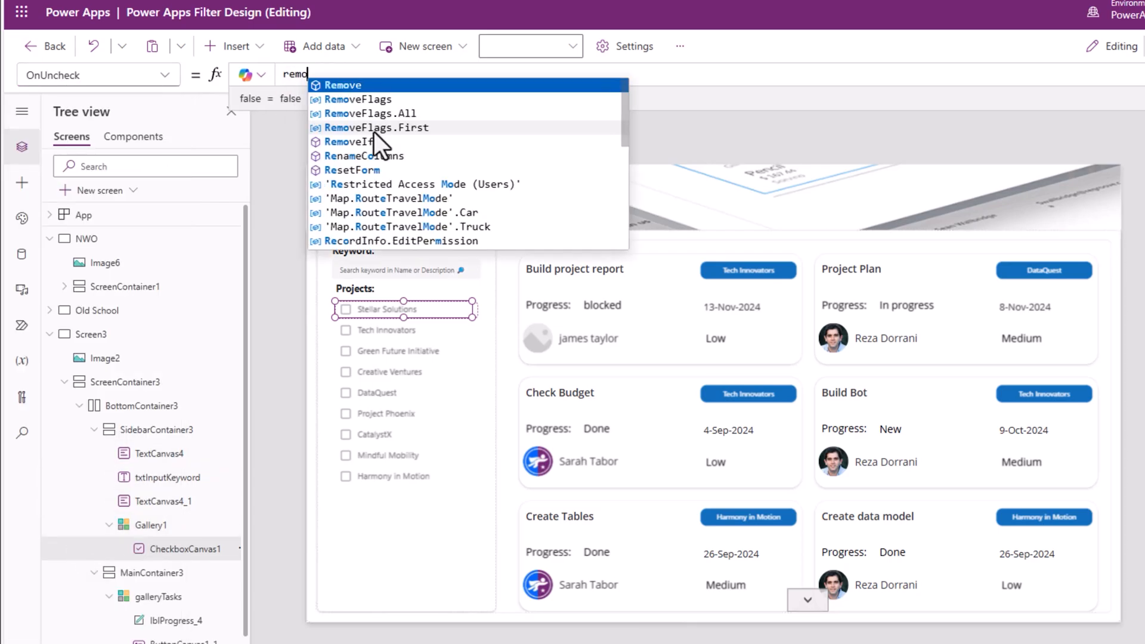
{"action": "type", "text": "ve(colp"}
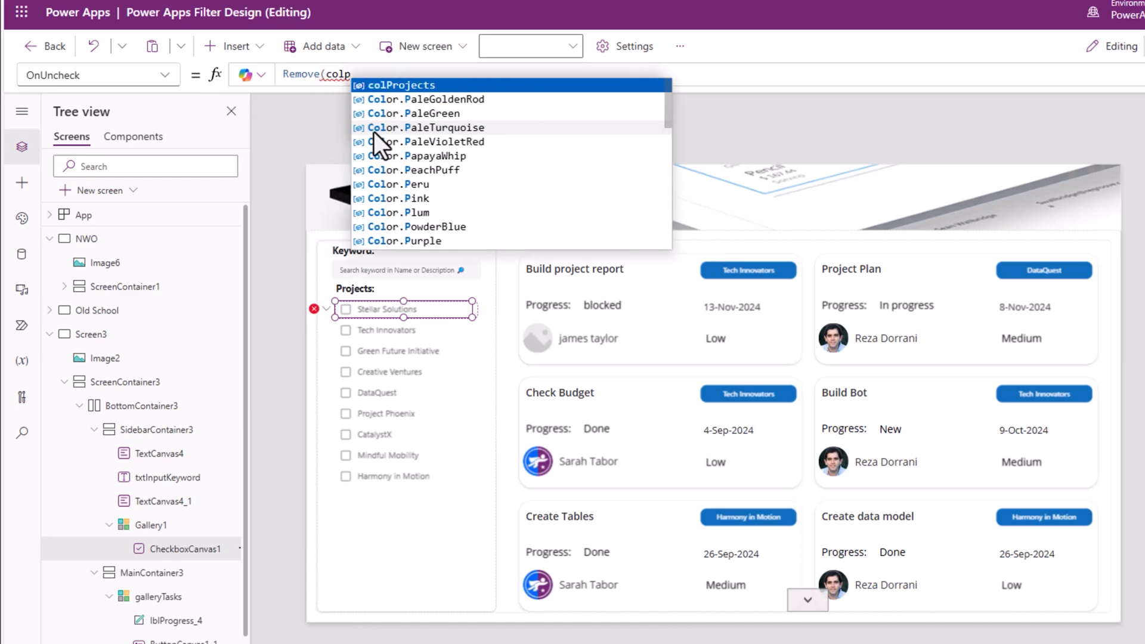
{"action": "key", "text": "Tab"}
{"action": "type", "text": ",This"}
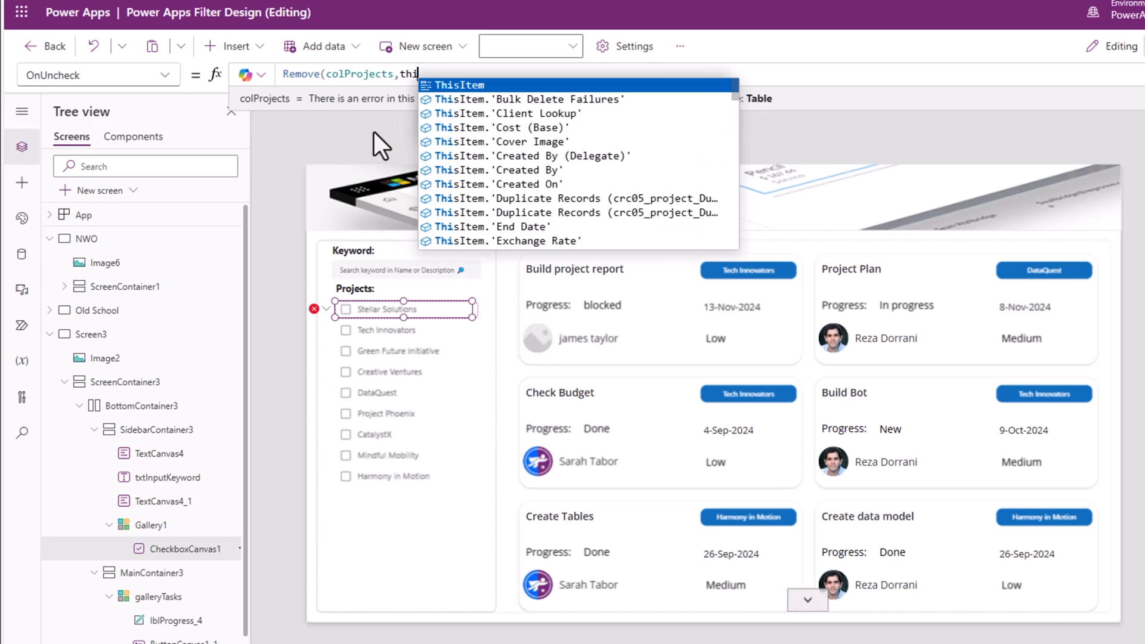
{"action": "key", "text": "Tab"}
{"action": "type", "text": ")"}
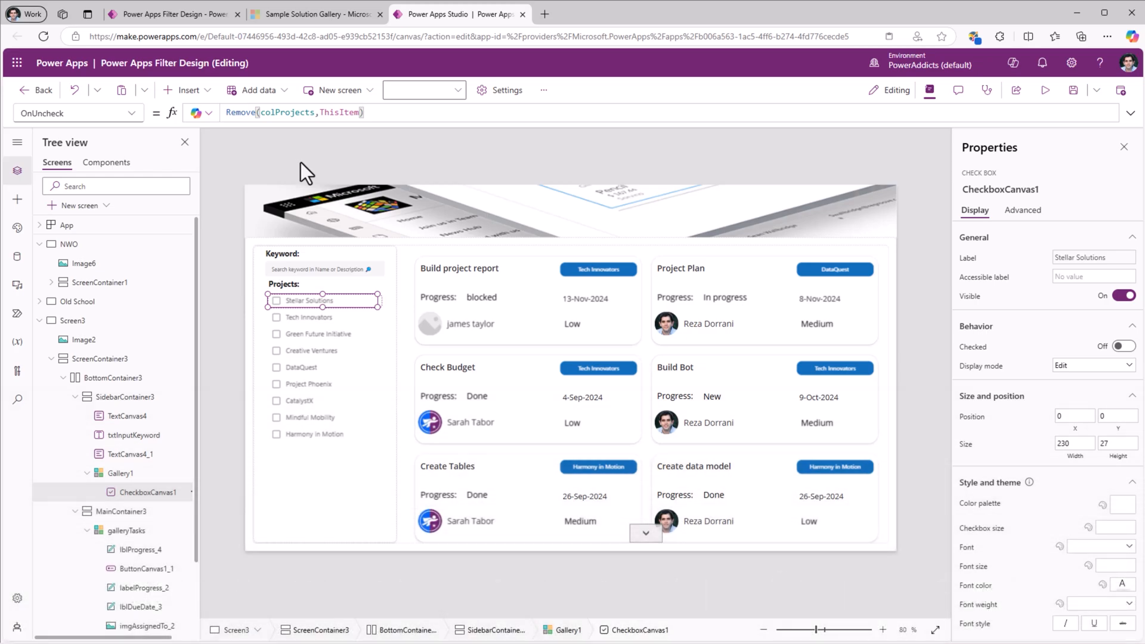
Format the task gallery's Items formula across multiple lines and highlight its keyword Or condition.
{"action": "left_click", "coordinate": [533, 454]}
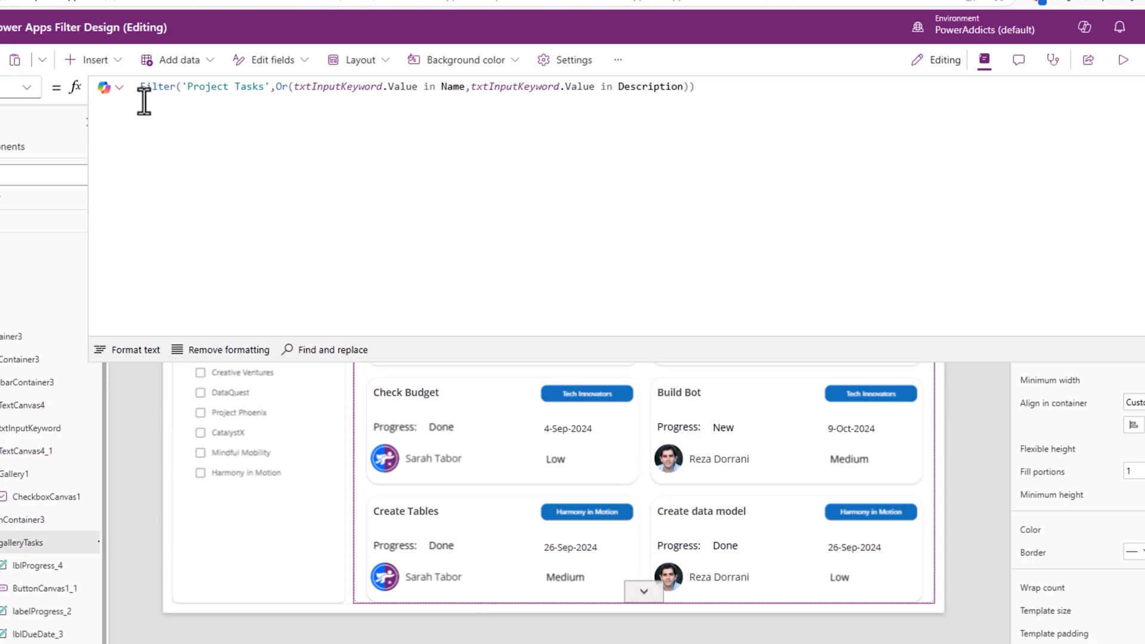
{"action": "left_click", "coordinate": [131, 354]}
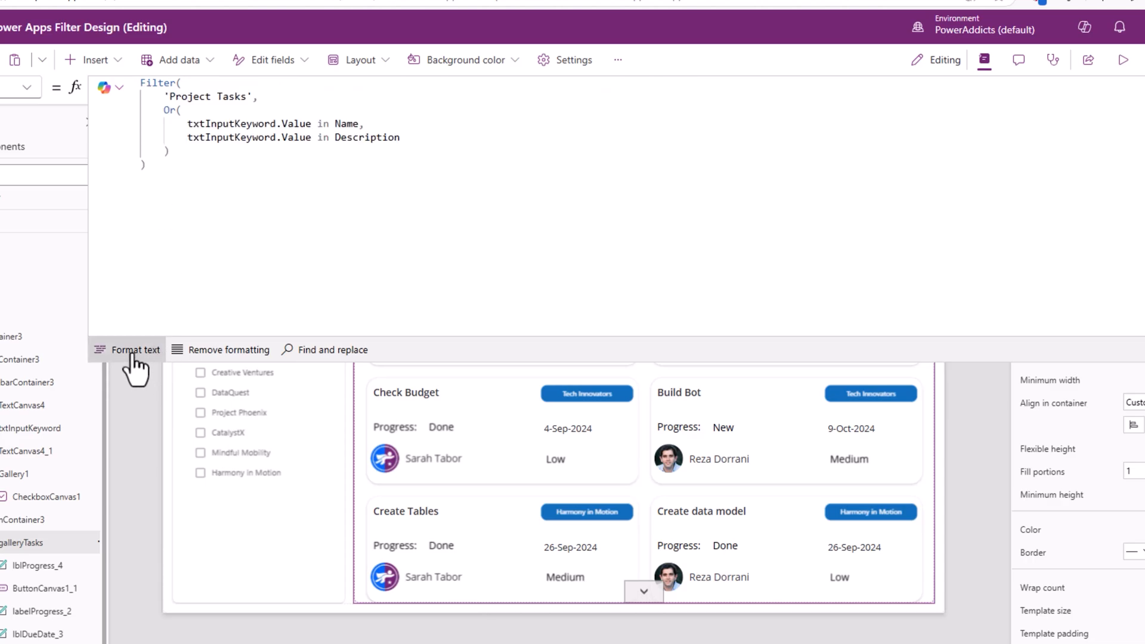
{"action": "left_click_drag", "start_coordinate": [161, 276], "coordinate": [162, 191]}
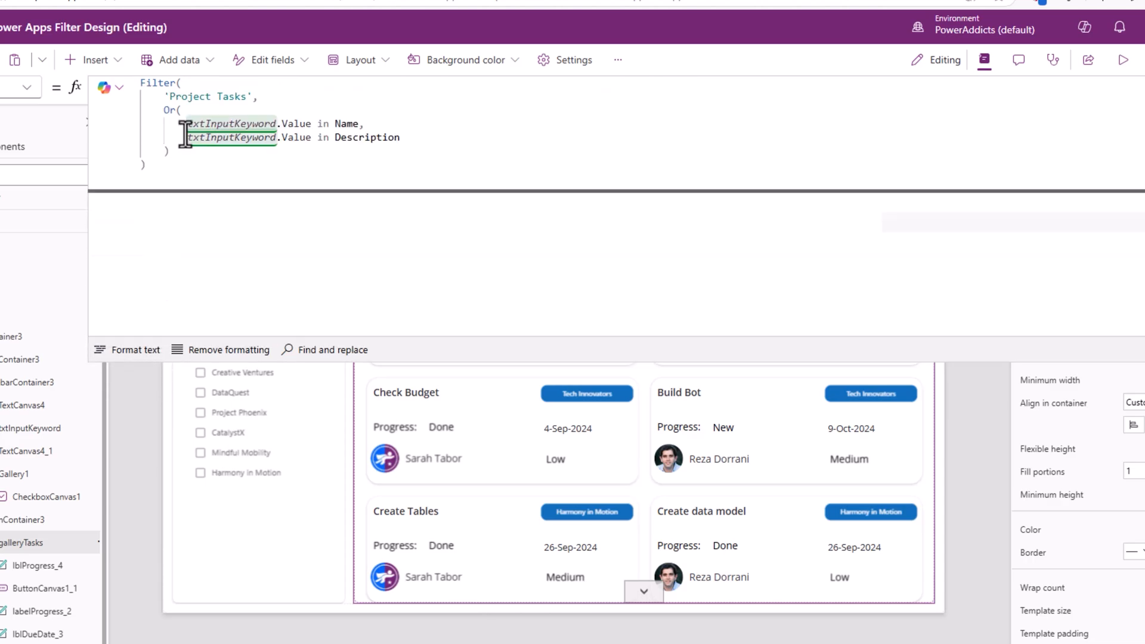
{"action": "left_click_drag", "start_coordinate": [163, 111], "coordinate": [182, 156]}
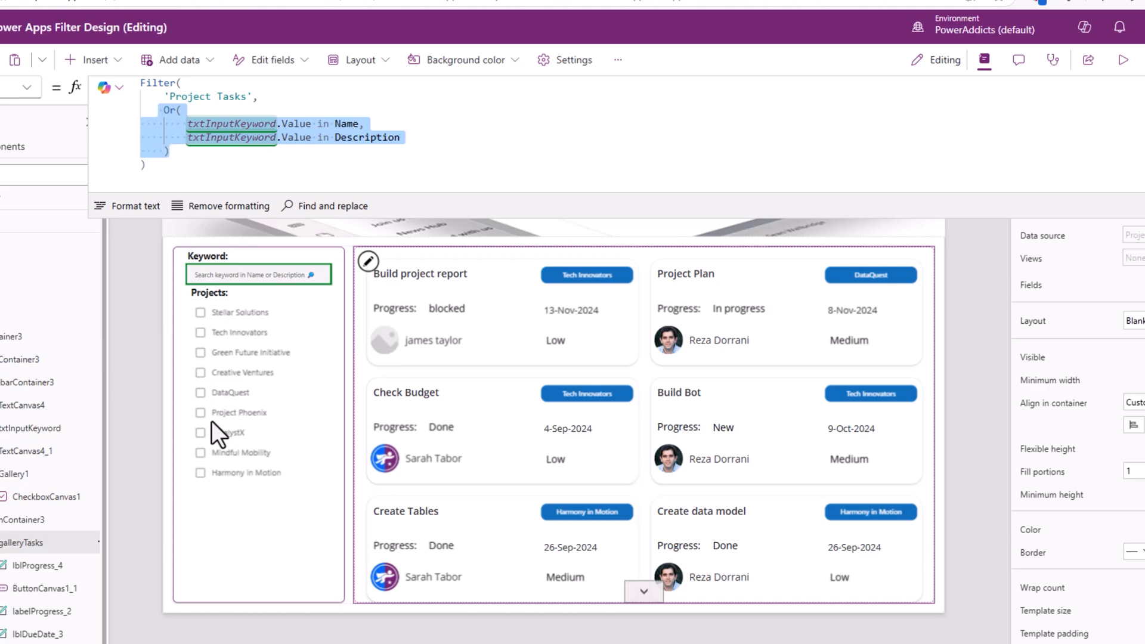
Open an And( function in front of the keyword Or condition and add a comma and a new line after it.
{"action": "left_click", "coordinate": [216, 162]}
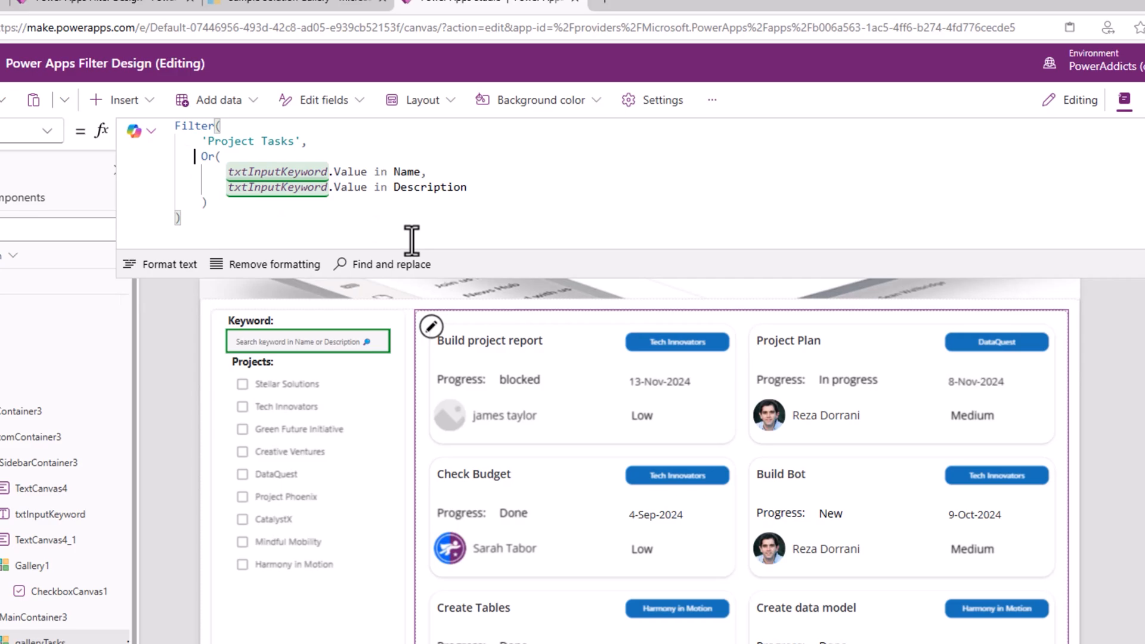
{"action": "type", "text": "And("}
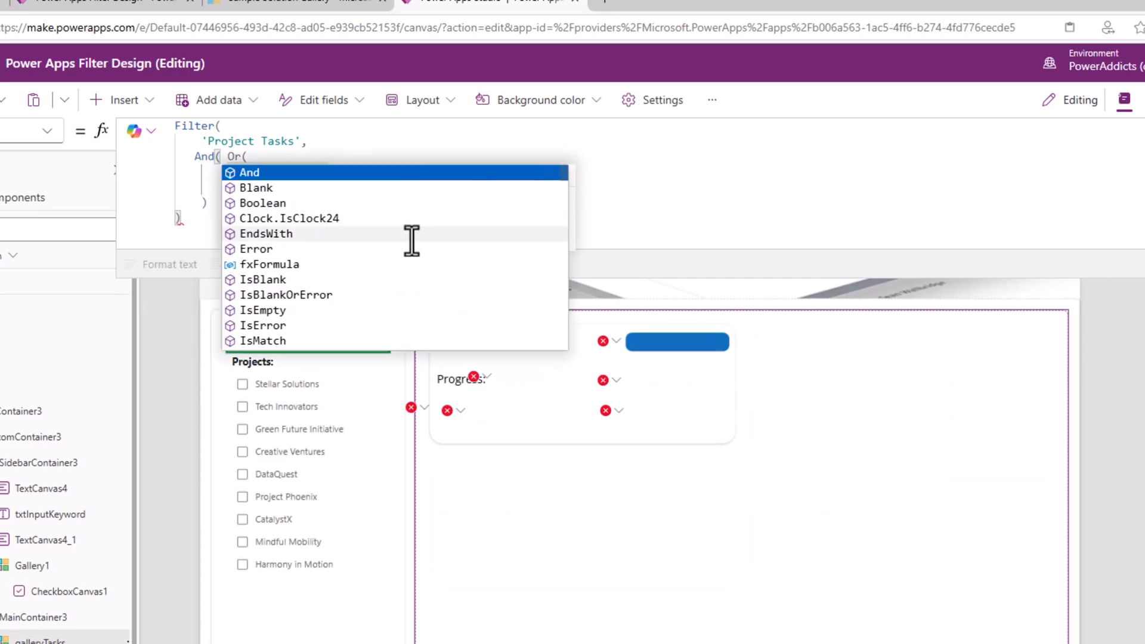
{"action": "left_click", "coordinate": [210, 198]}
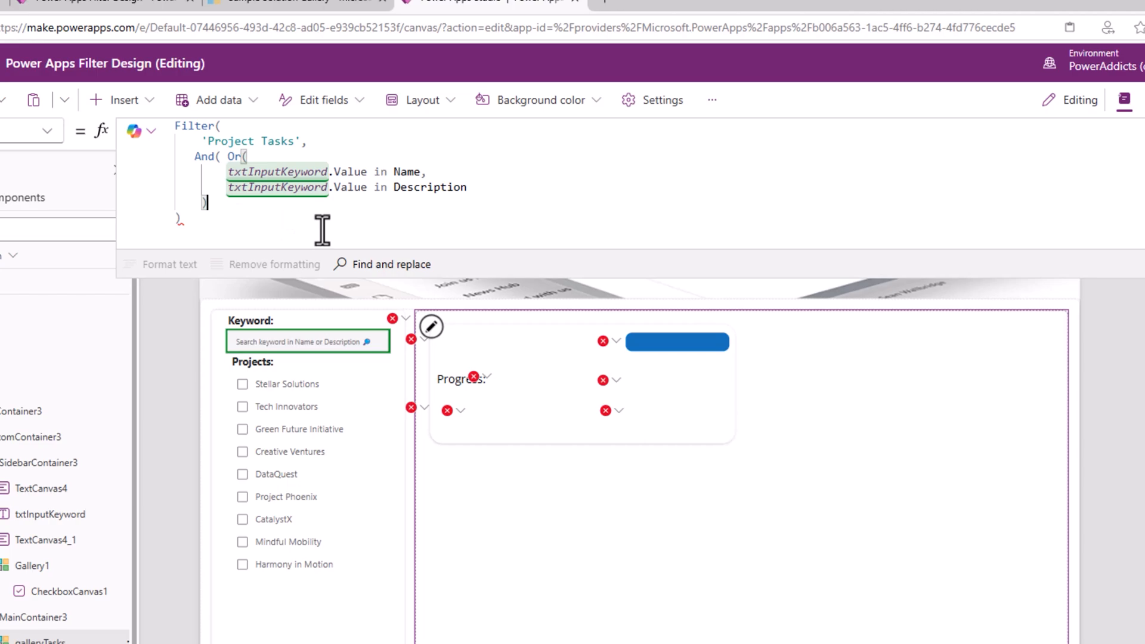
{"action": "type", "text": ","}
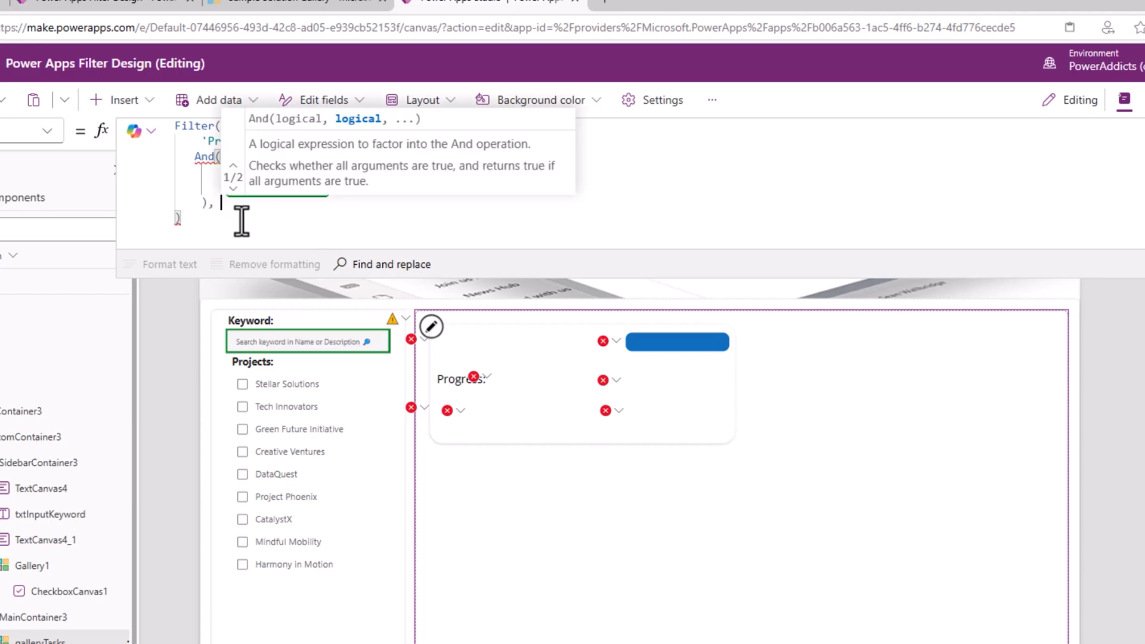
{"action": "key", "text": "shift+Return"}
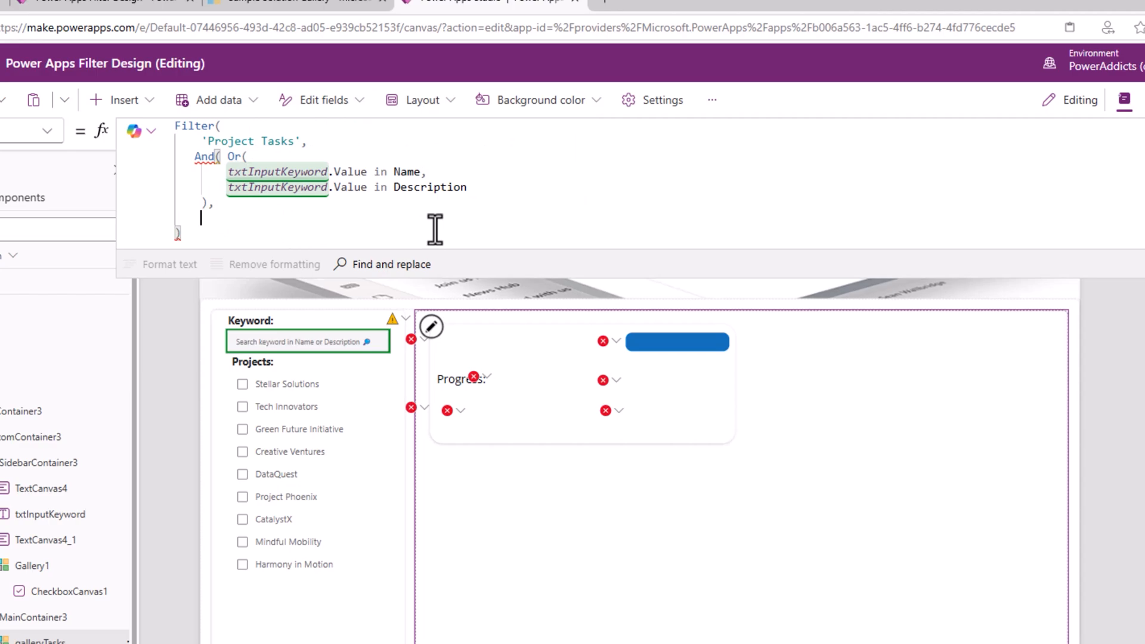
Add ProjectLookup.Name in colProjects.Name as the second And condition, close the function and reformat the Items formula.
{"action": "type", "text": "proje"}
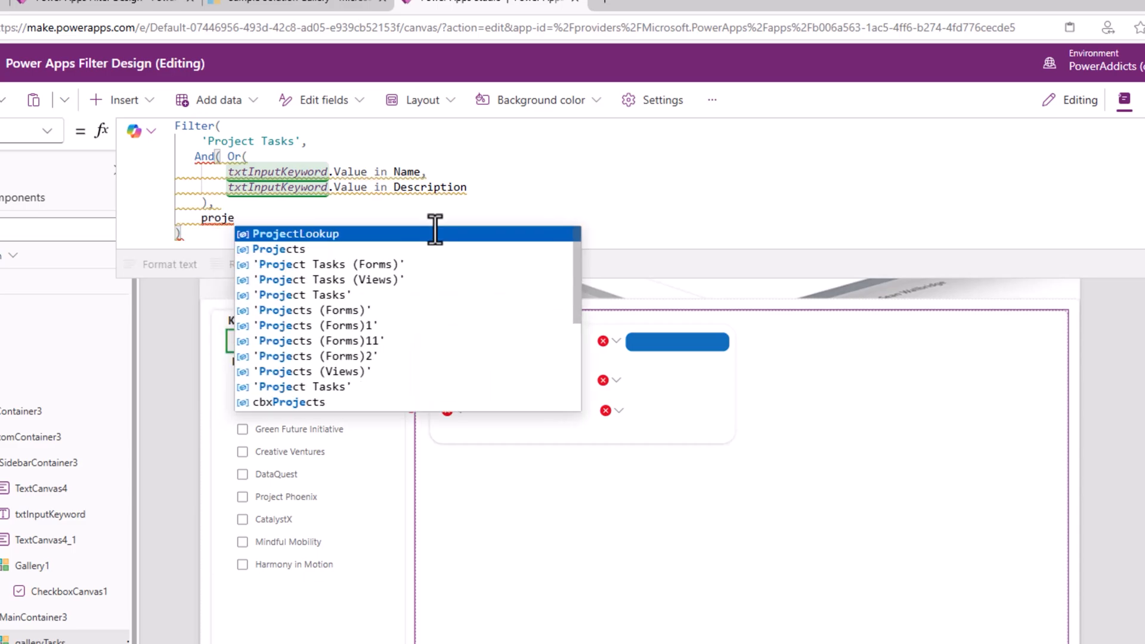
{"action": "key", "text": "Tab"}
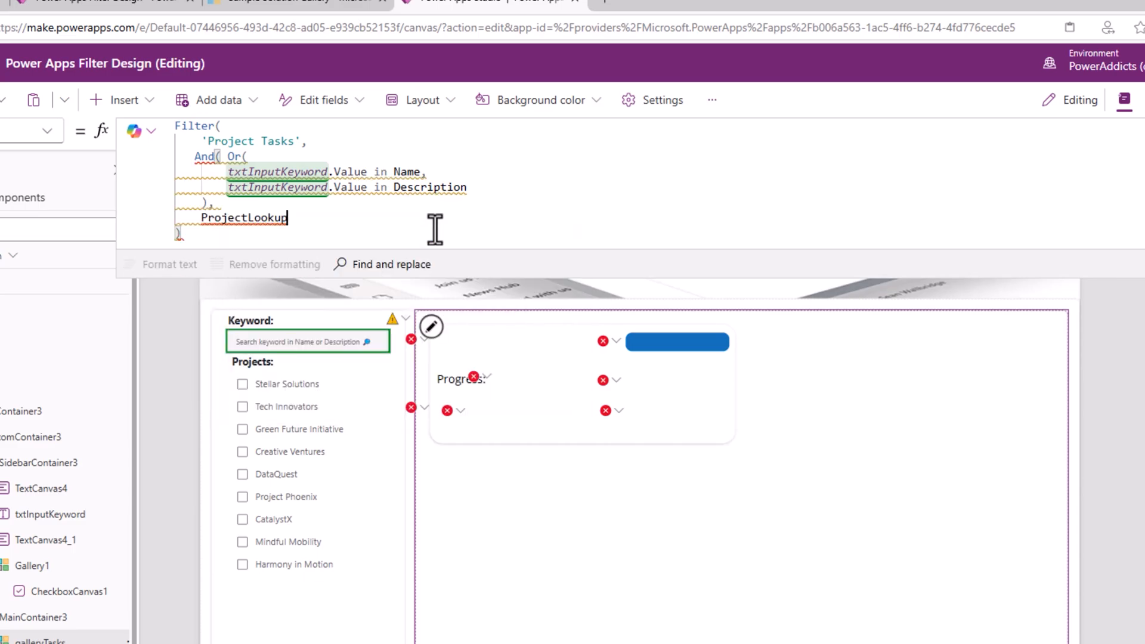
{"action": "type", "text": ".Name"}
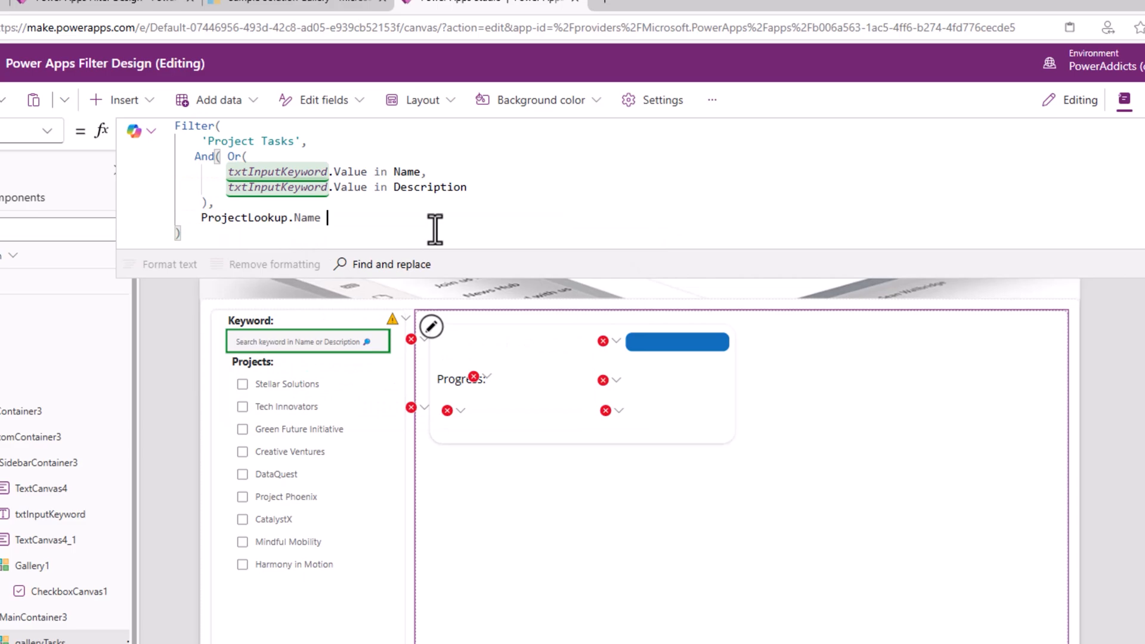
{"action": "type", "text": " in"}
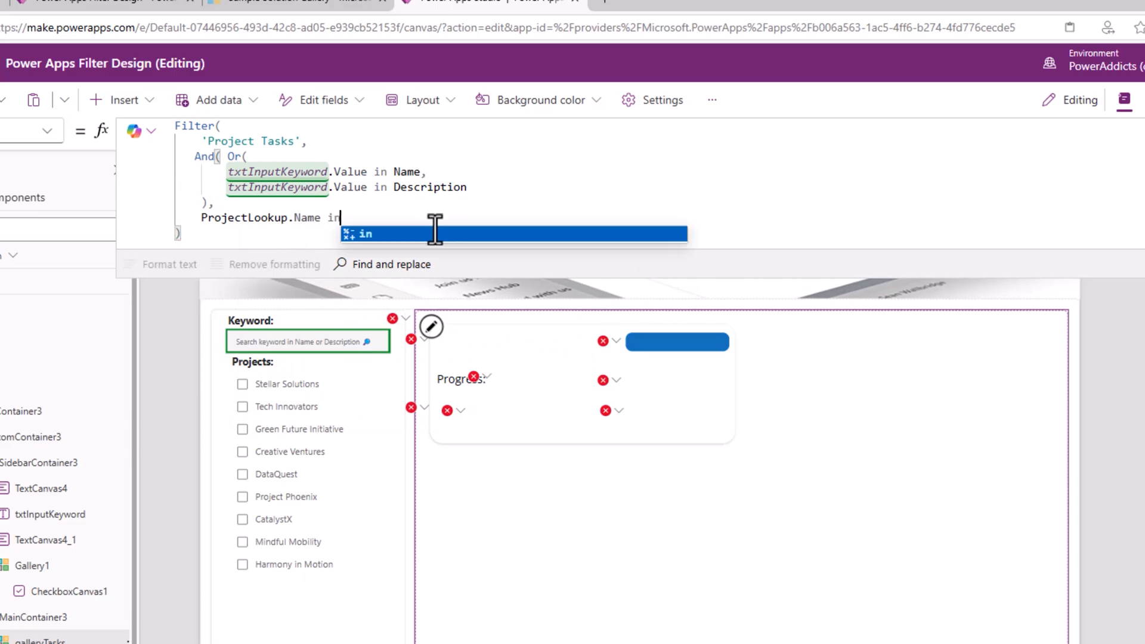
{"action": "type", "text": " colpr"}
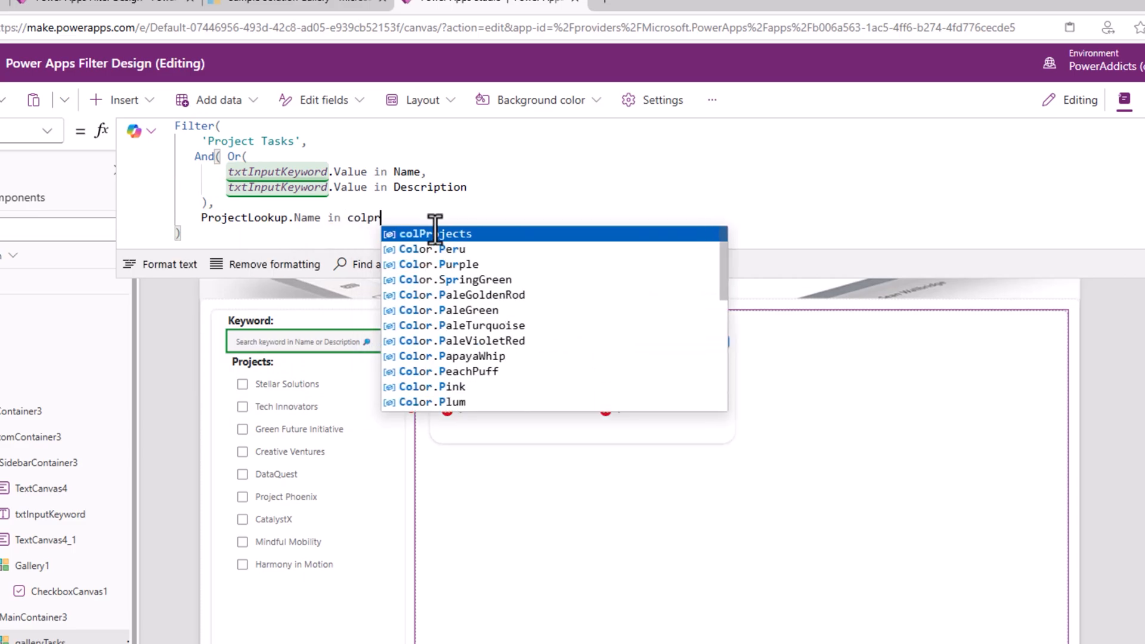
{"action": "key", "text": "Tab"}
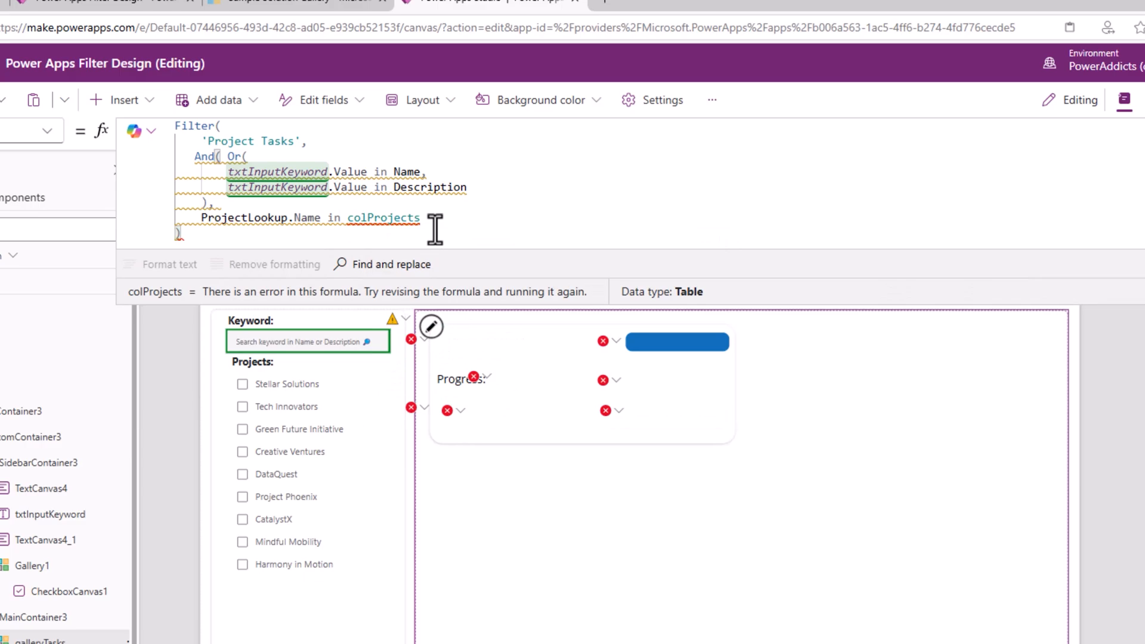
{"action": "type", "text": ".Name"}
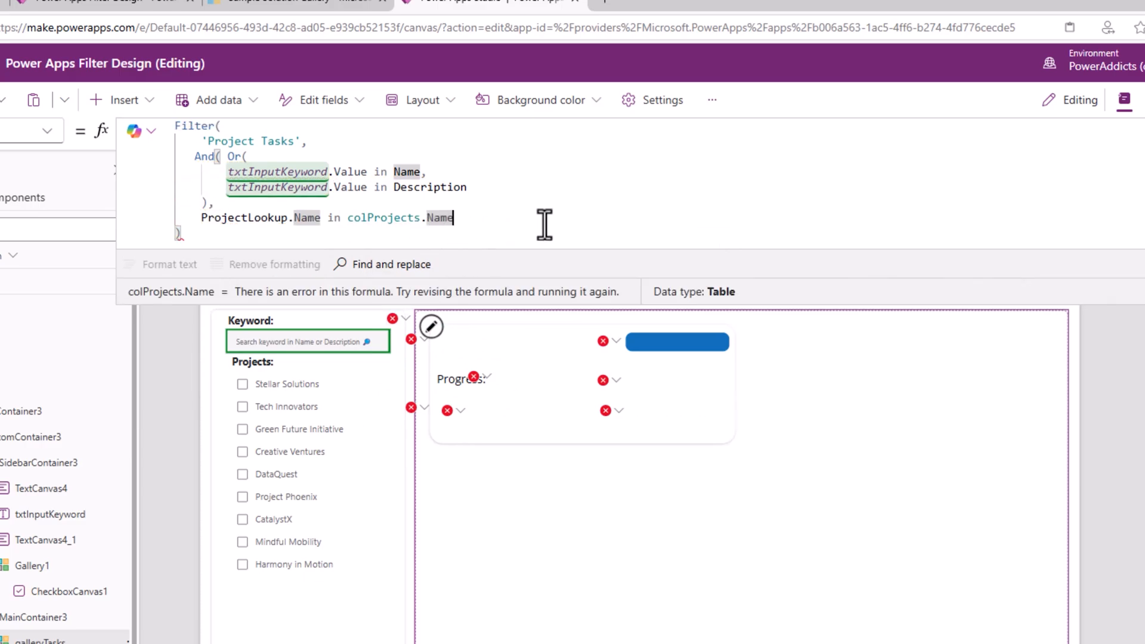
{"action": "type", "text": ")"}
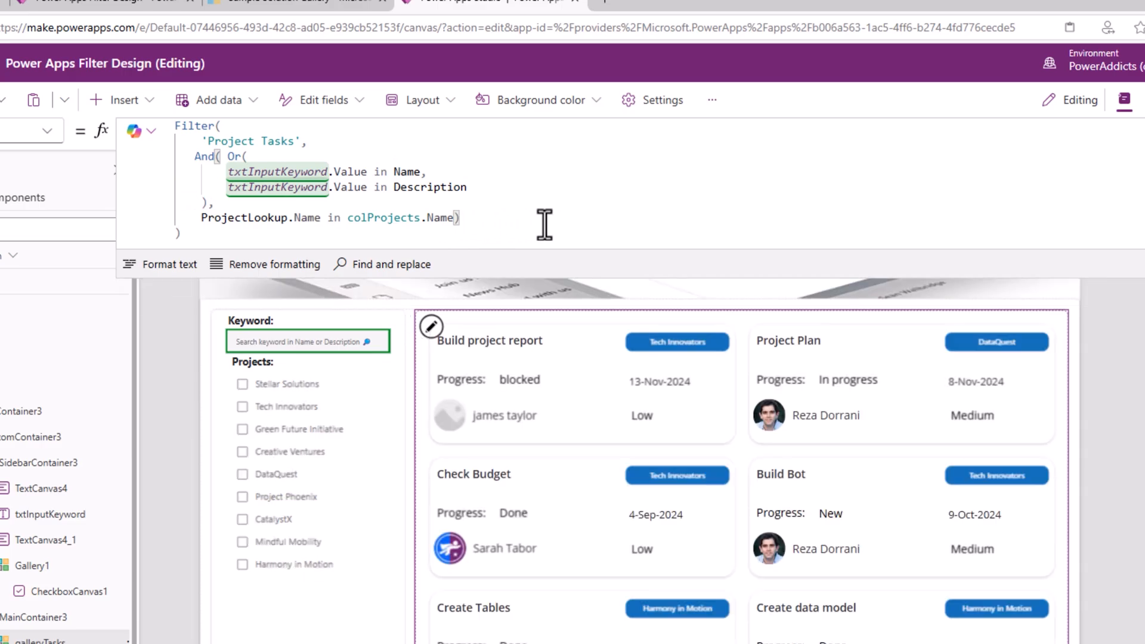
{"action": "left_click_drag", "start_coordinate": [481, 274], "coordinate": [473, 358]}
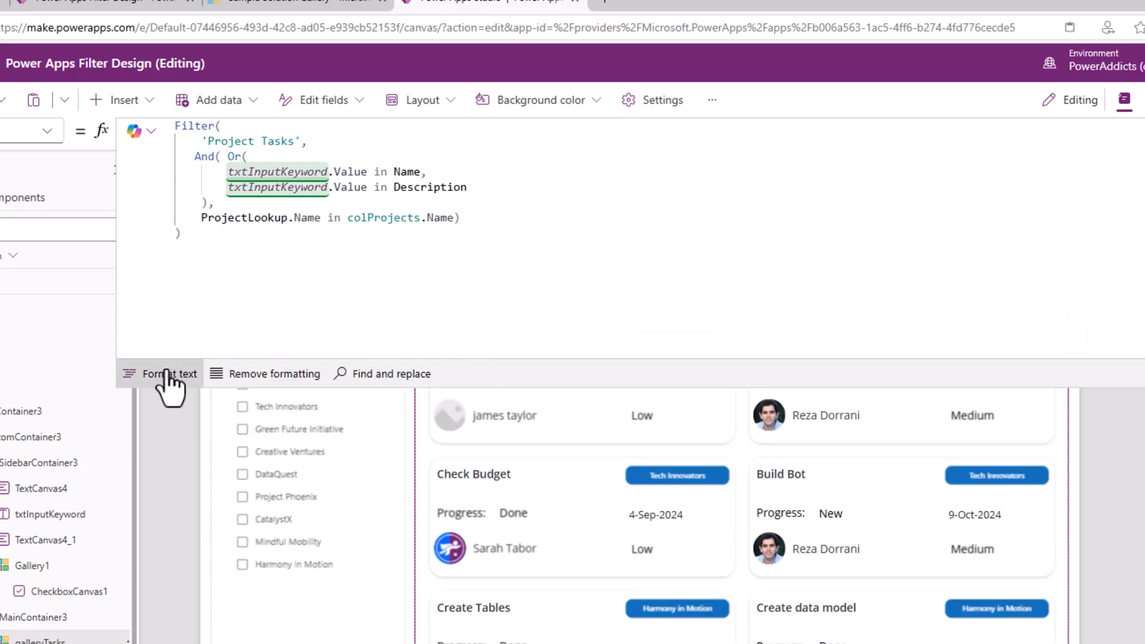
{"action": "left_click", "coordinate": [167, 375]}
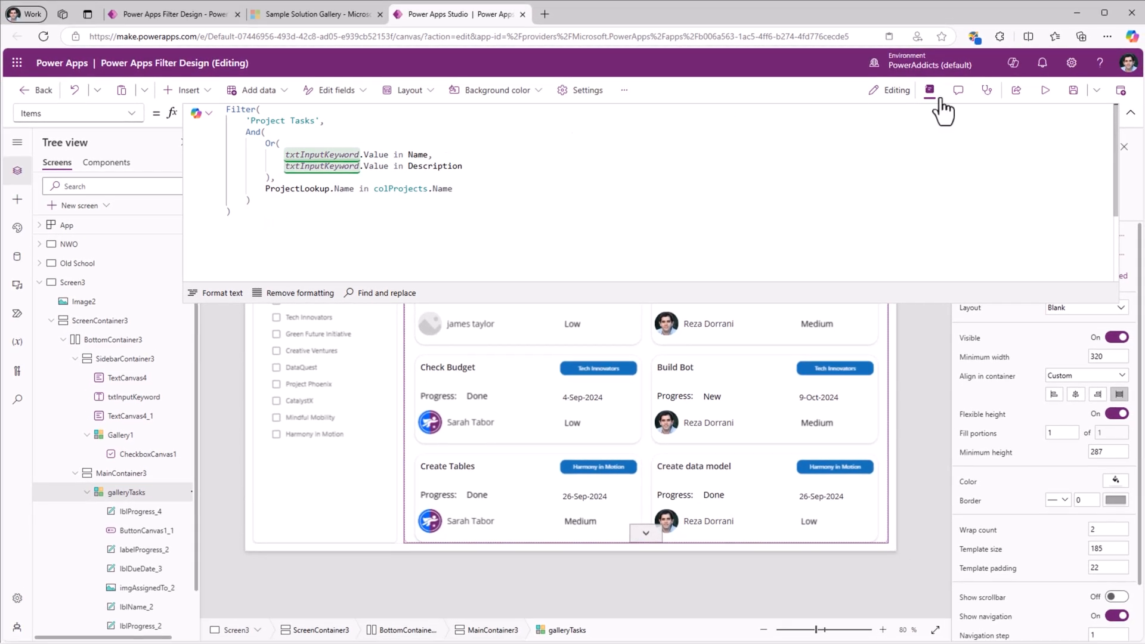
Preview the app and test the filters with Stellar Solutions, Creative Ventures, CatalystX and Harmony in Motion checked and the keyword "data".
{"action": "left_click", "coordinate": [1044, 90]}
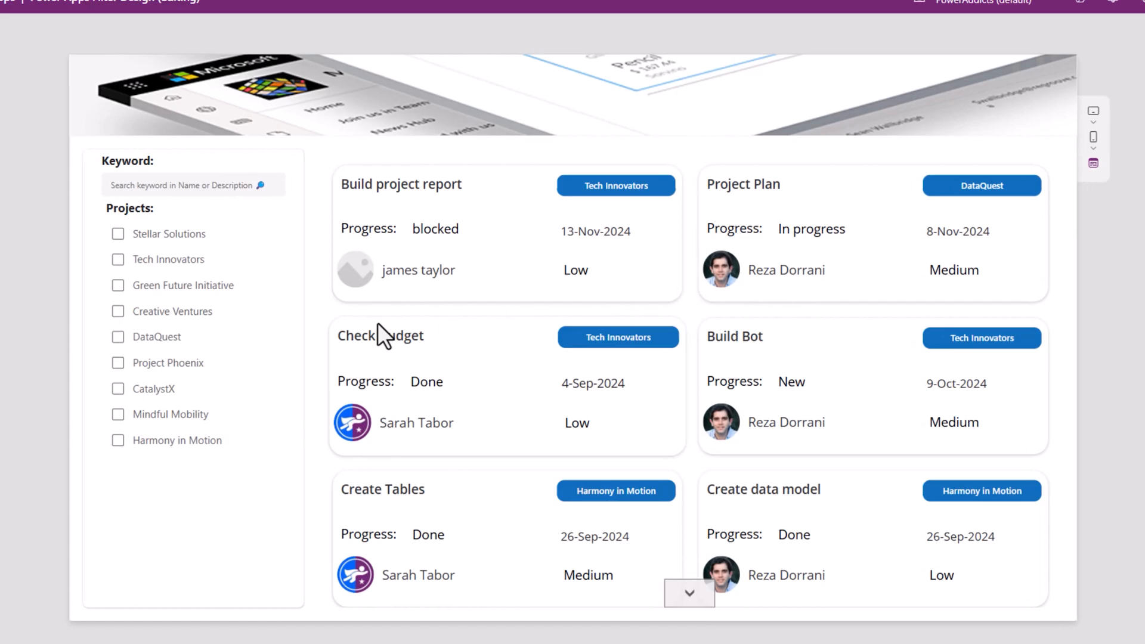
{"action": "left_click", "coordinate": [118, 235]}
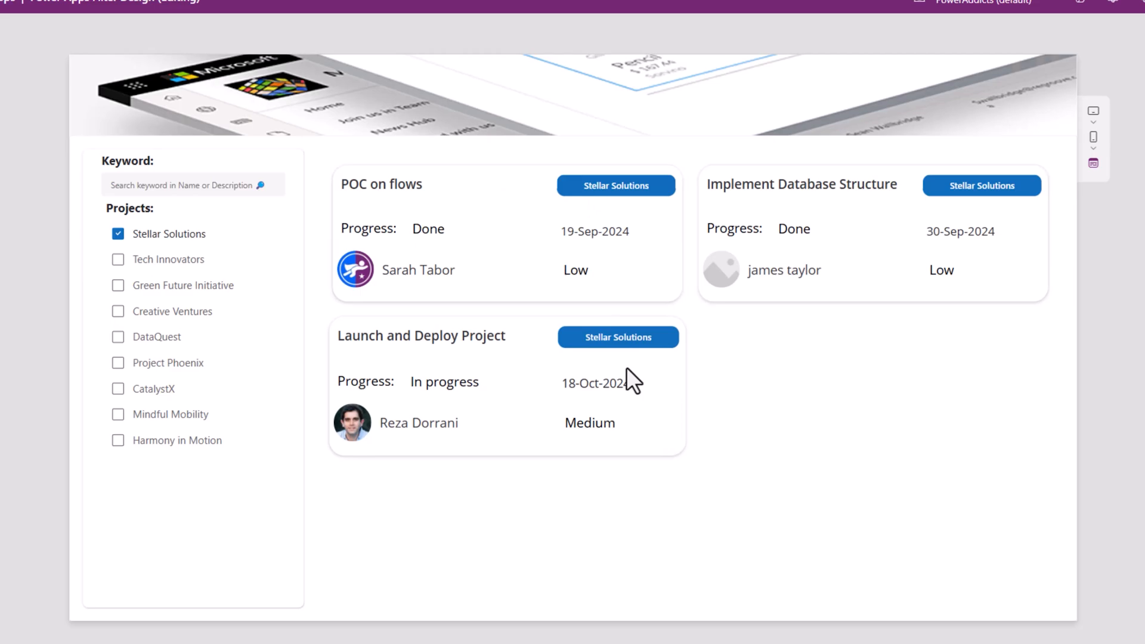
{"action": "left_click", "coordinate": [118, 316]}
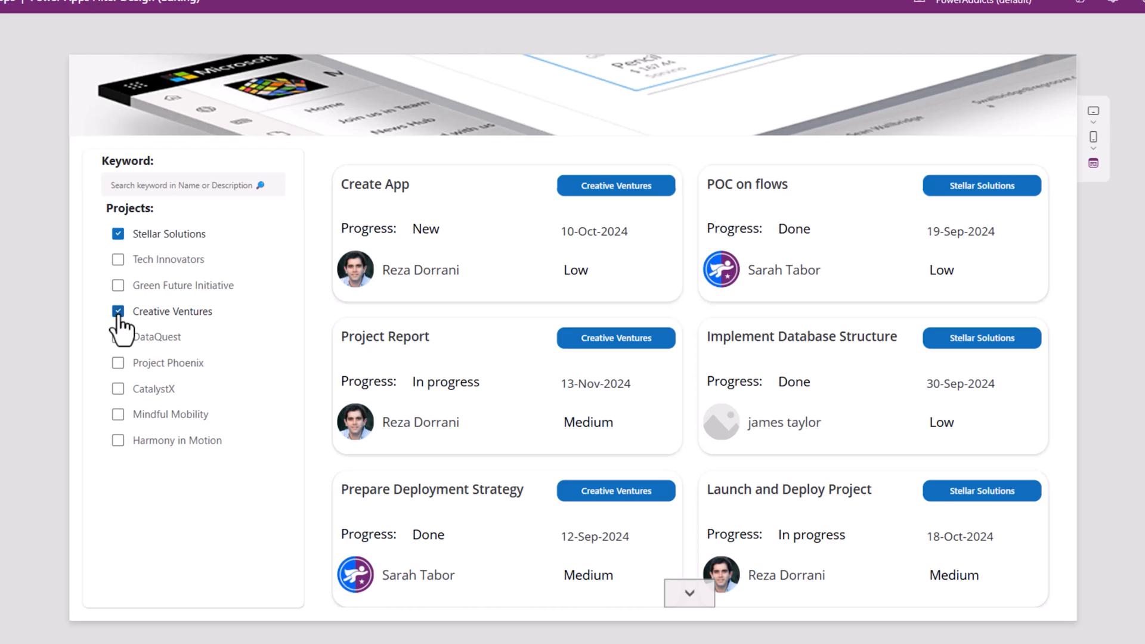
{"action": "left_click", "coordinate": [170, 194]}
{"action": "type", "text": "data"}
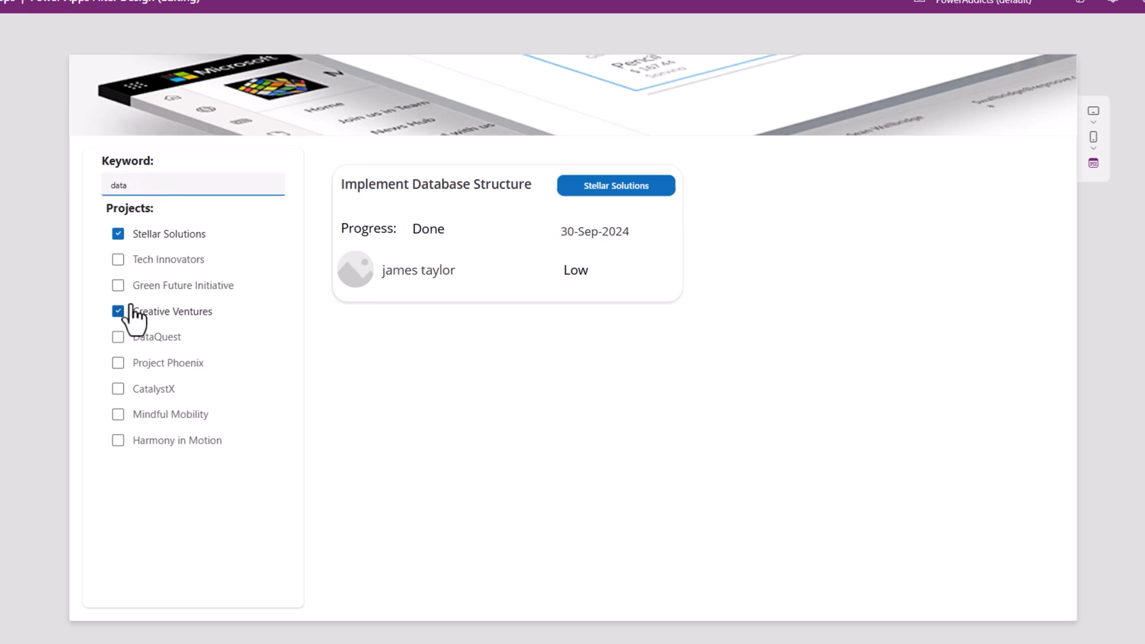
{"action": "left_click", "coordinate": [119, 390]}
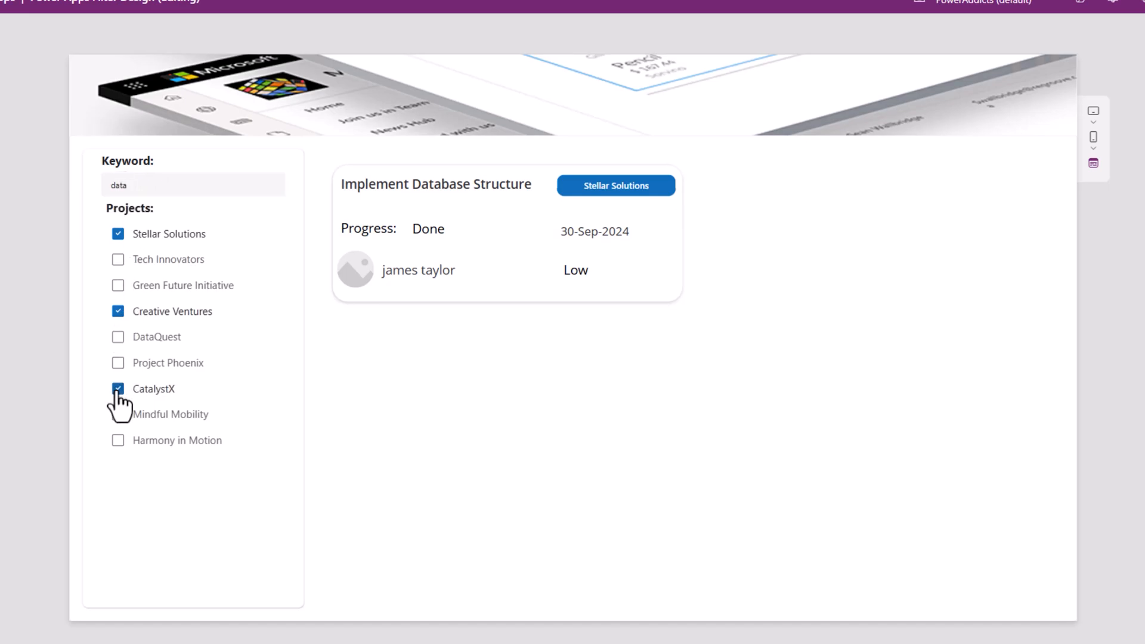
{"action": "left_click", "coordinate": [118, 441]}
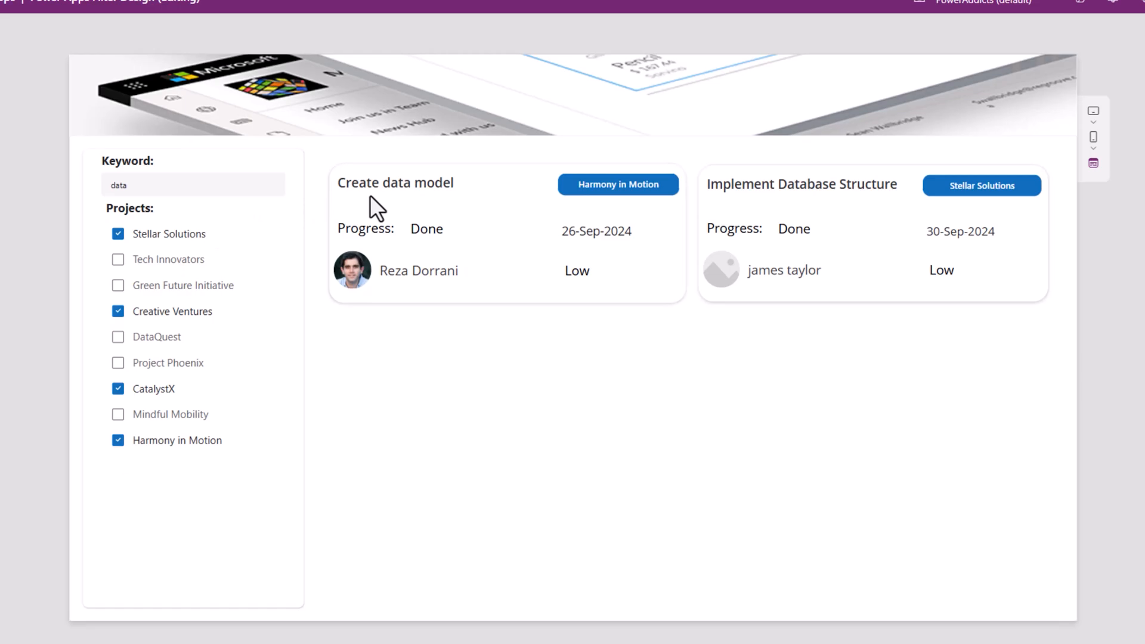
Clear the keyword in the previewed app so that only the checked projects filter the tasks.
{"action": "double_click", "coordinate": [118, 185]}
{"action": "key", "text": "BackSpace"}
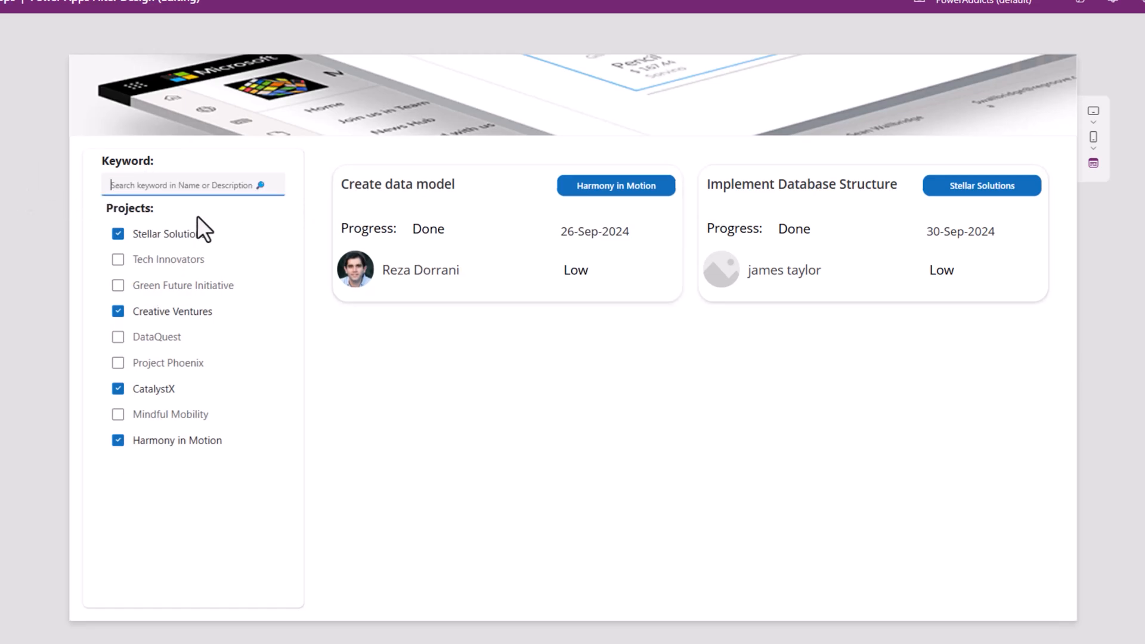
{"action": "left_click", "coordinate": [261, 267]}
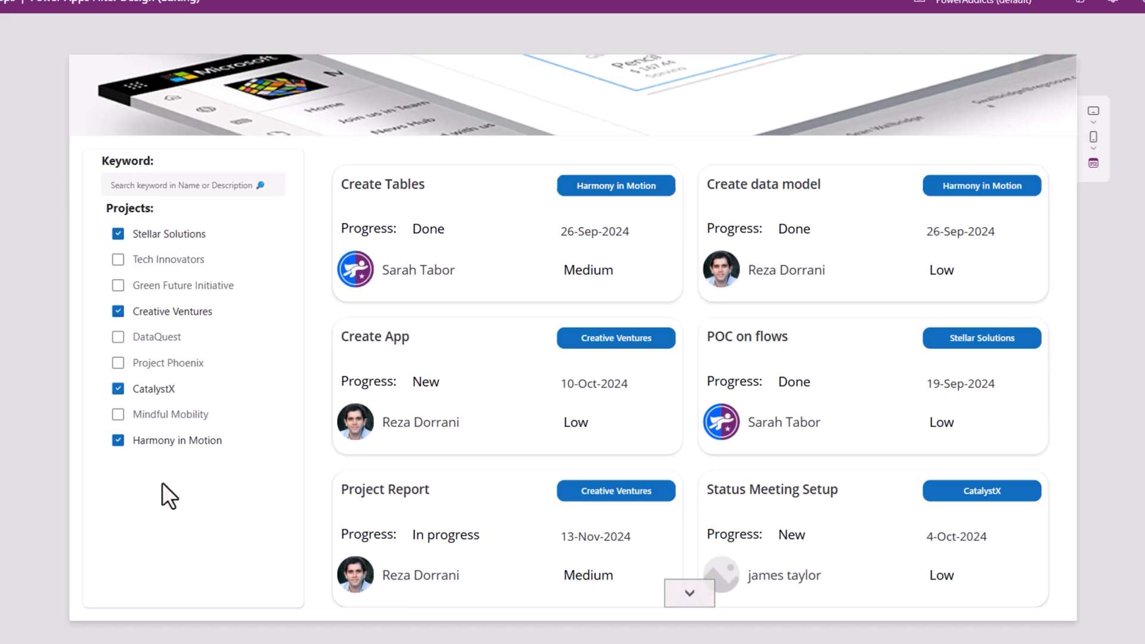
Uncheck all selected projects in the preview and check only Stellar Solutions and Green Future Initiative.
{"action": "left_click", "coordinate": [143, 391]}
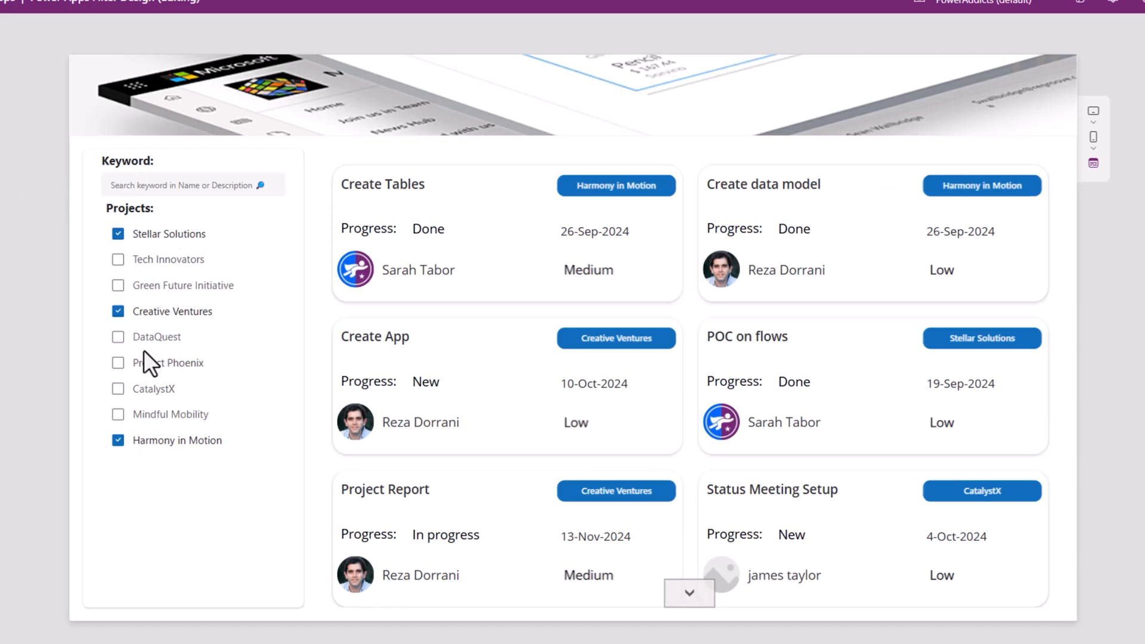
{"action": "left_click", "coordinate": [130, 315]}
{"action": "left_click", "coordinate": [120, 235]}
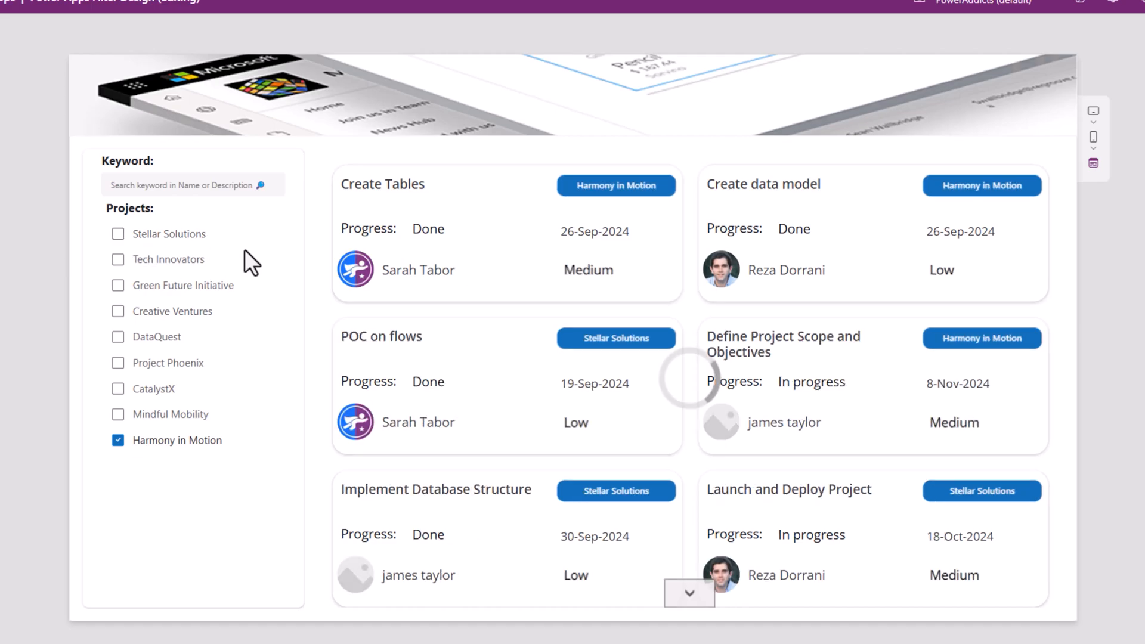
{"action": "left_click", "coordinate": [118, 441]}
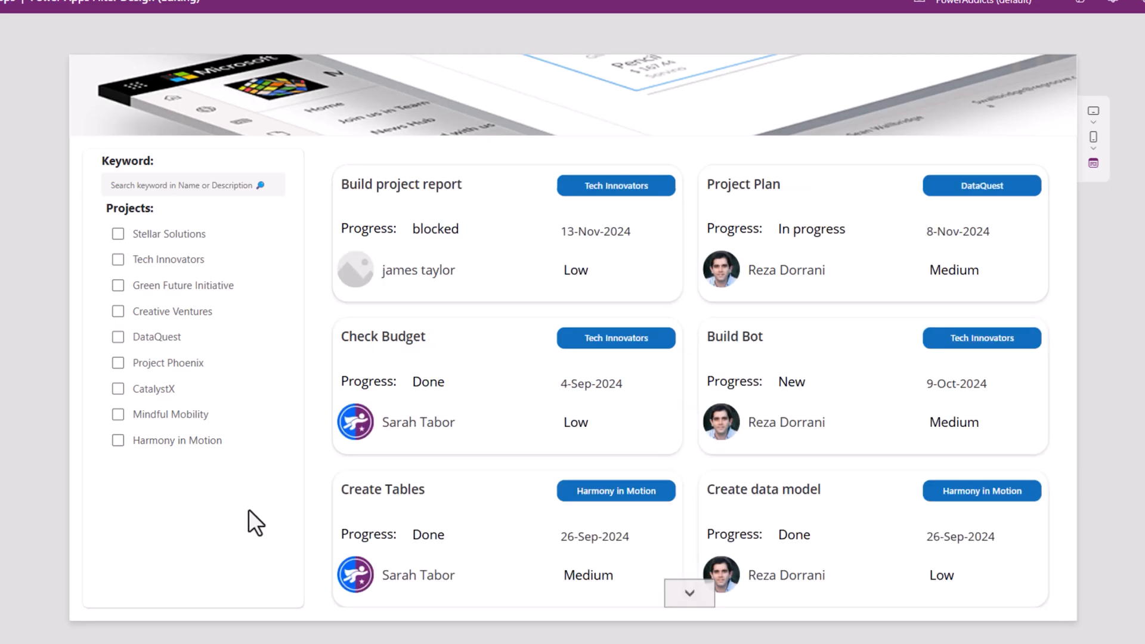
{"action": "left_click", "coordinate": [118, 234]}
{"action": "left_click", "coordinate": [119, 286]}
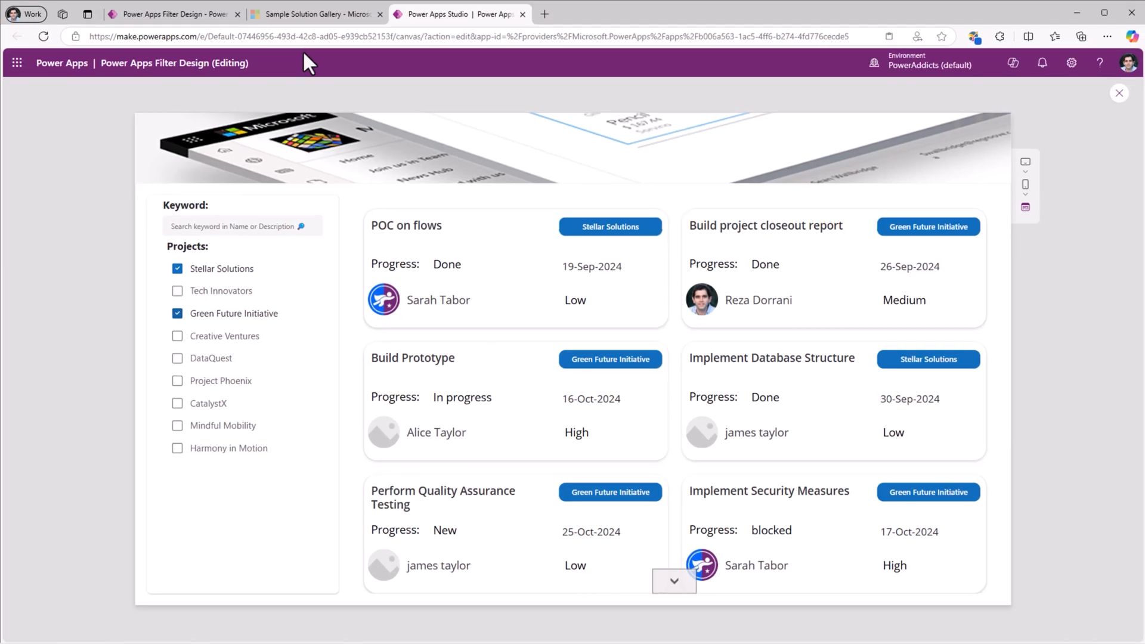
Switch to the Sample Solution Gallery page, check AI Builder and Microsoft Entra ID, and remove the Microsoft Entra ID filter tag.
{"action": "left_click", "coordinate": [314, 15]}
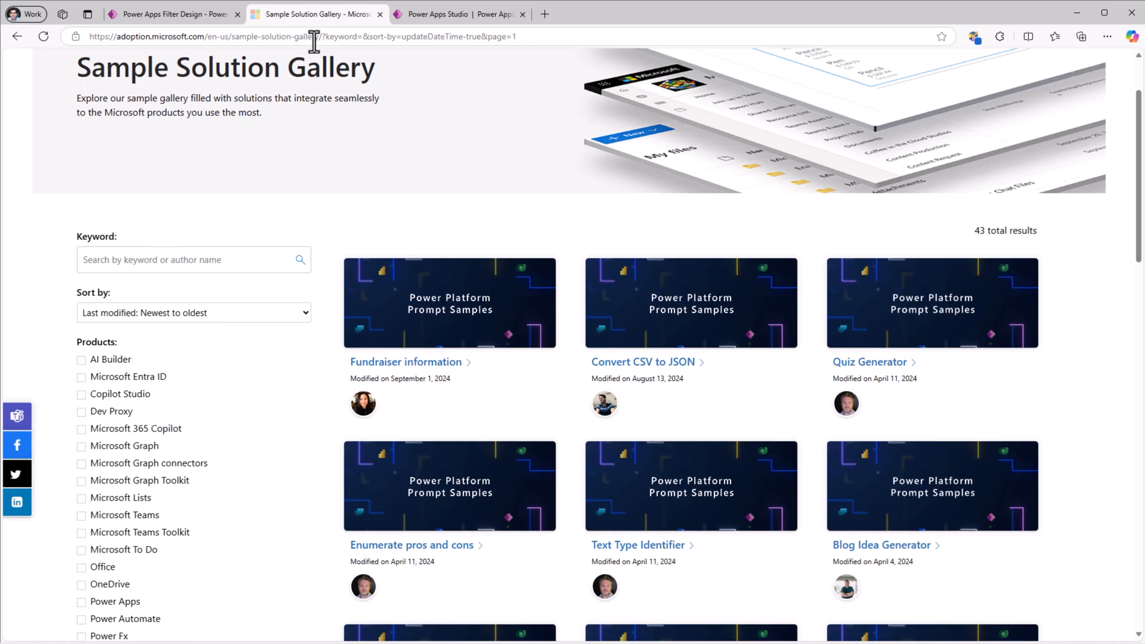
{"action": "left_click", "coordinate": [82, 360]}
{"action": "left_click", "coordinate": [82, 377]}
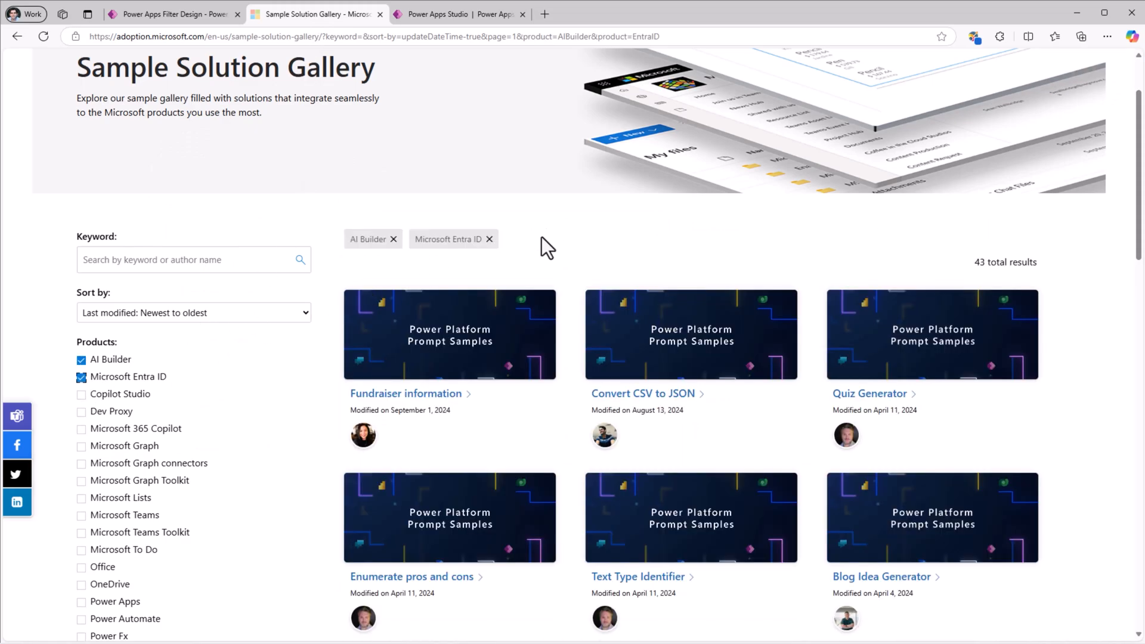
{"action": "left_click", "coordinate": [490, 239]}
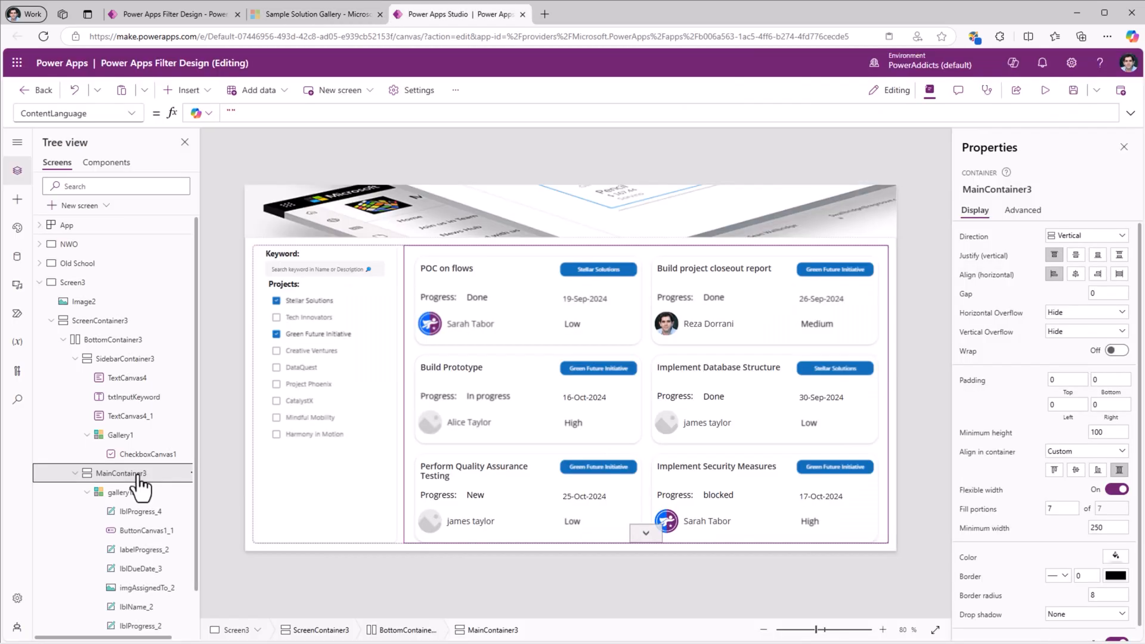
Insert a blank horizontal gallery into MainContainer3 in Power Apps Studio and reorder it above the task gallery.
{"action": "left_click", "coordinate": [17, 199]}
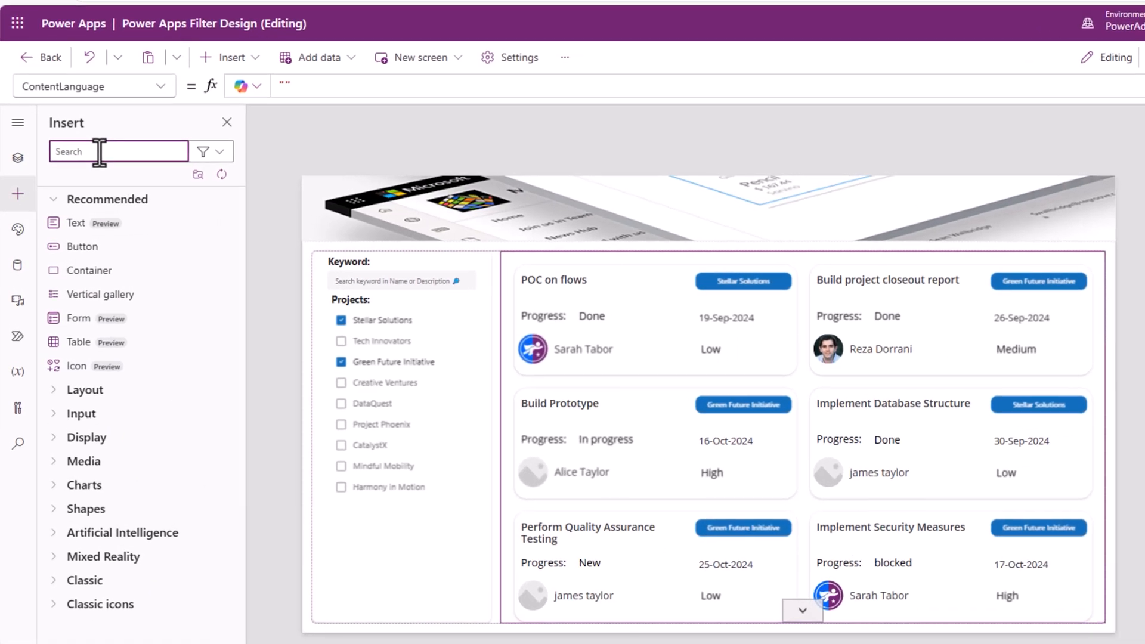
{"action": "type", "text": "gallery"}
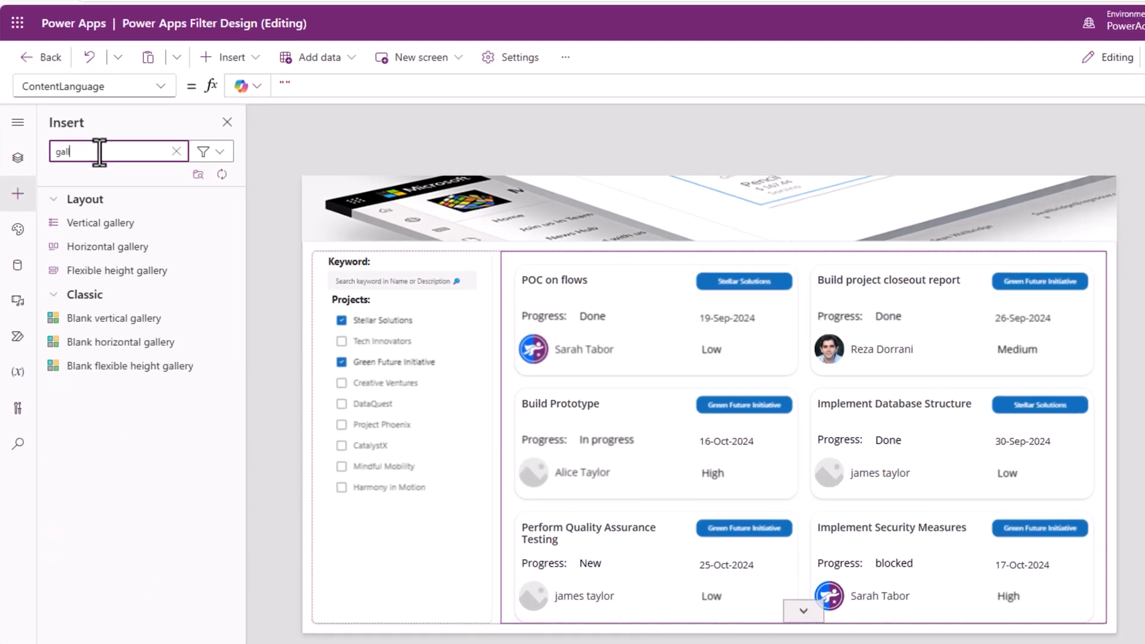
{"action": "left_click", "coordinate": [110, 349]}
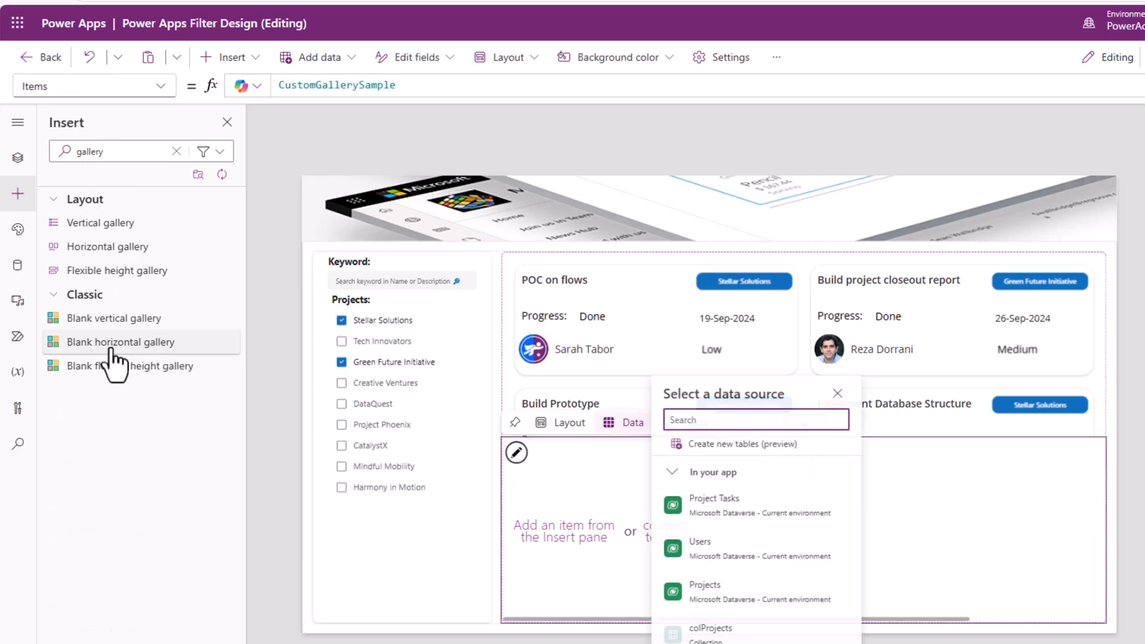
{"action": "left_click", "coordinate": [19, 158]}
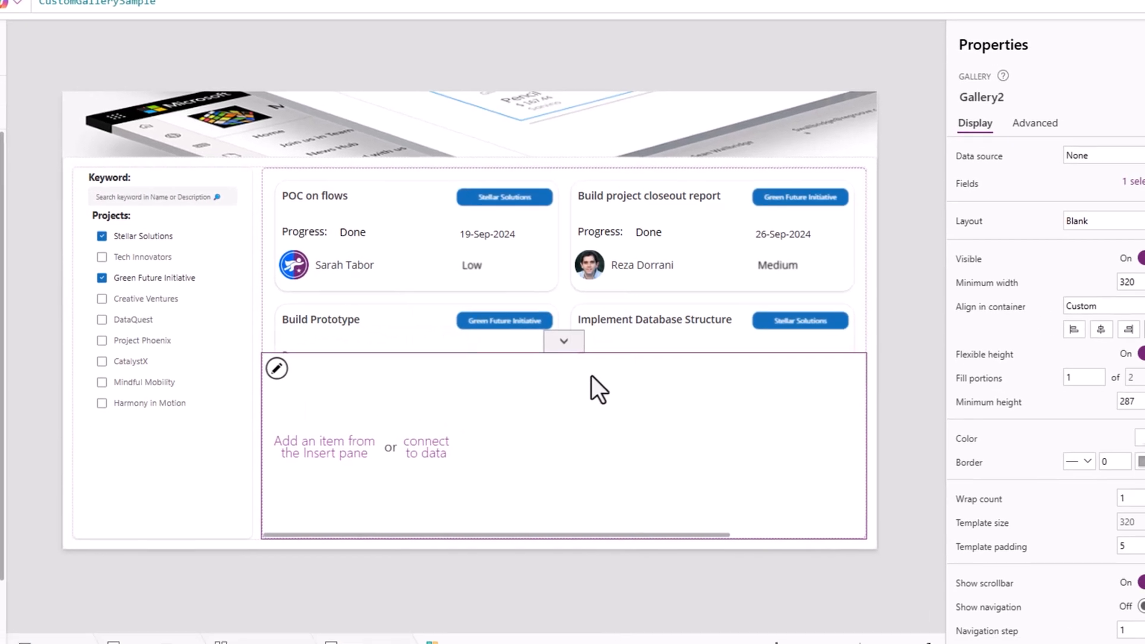
{"action": "right_click", "coordinate": [831, 460]}
{"action": "mouse_move", "coordinate": [833, 475]}
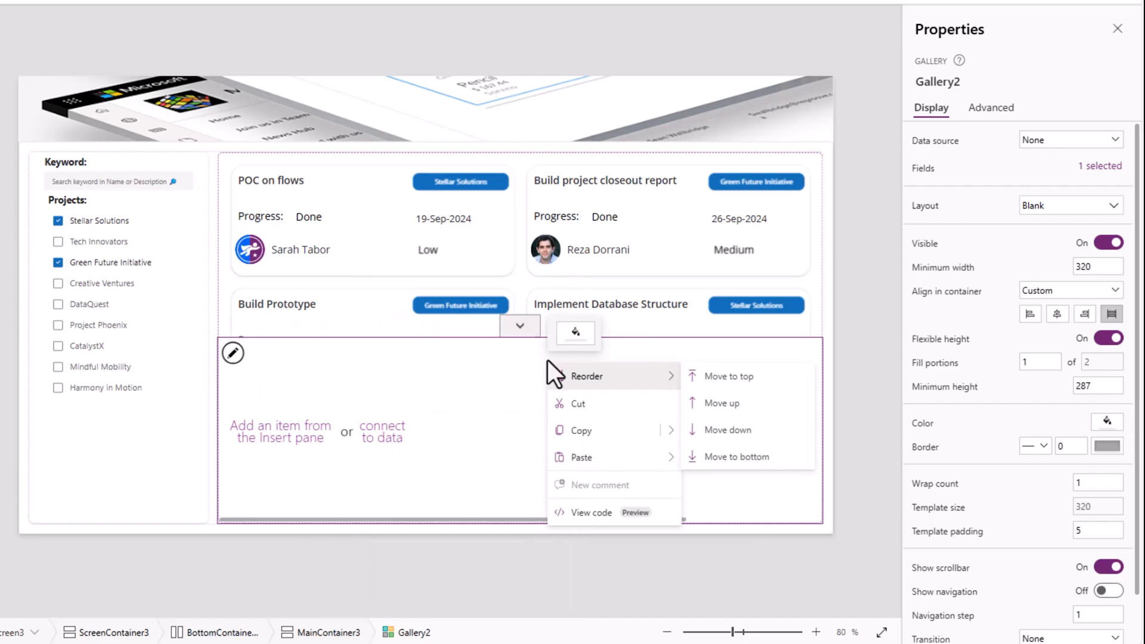
{"action": "left_click", "coordinate": [701, 403]}
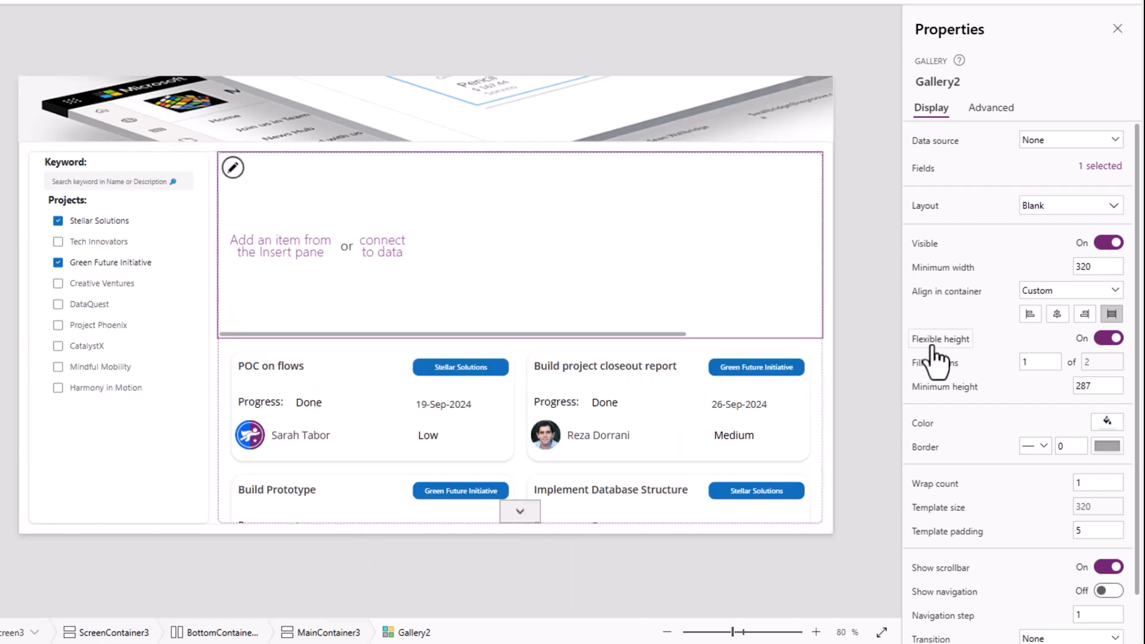
Turn off the new horizontal gallery's flexible height and set its height to 50.
{"action": "left_click", "coordinate": [1103, 339]}
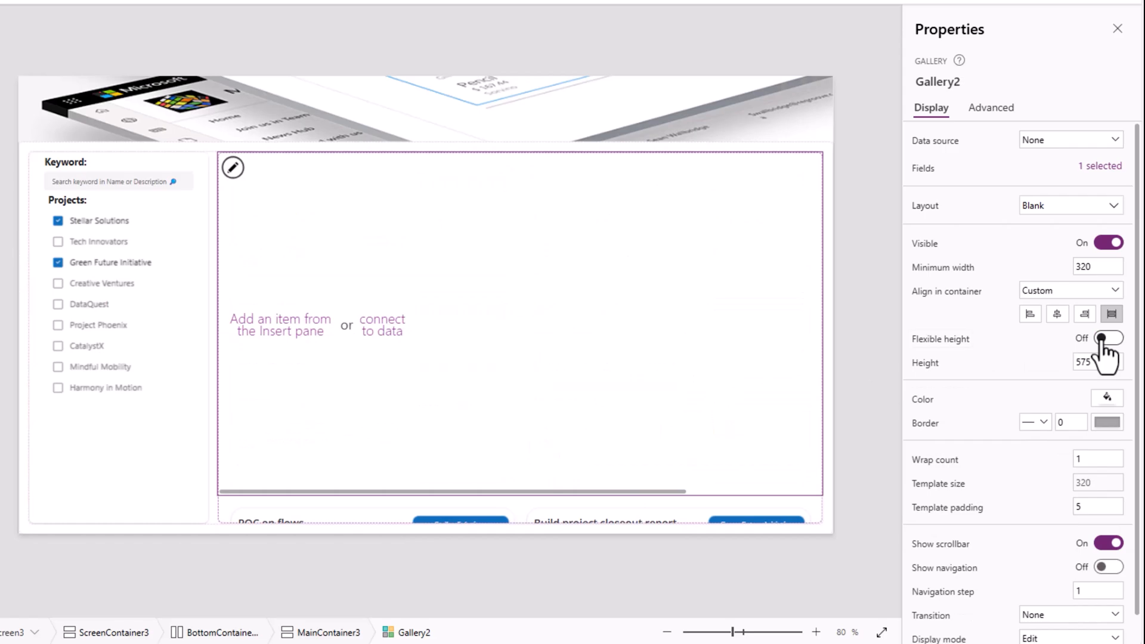
{"action": "left_click_drag", "start_coordinate": [1100, 361], "coordinate": [1079, 362]}
{"action": "type", "text": "50"}
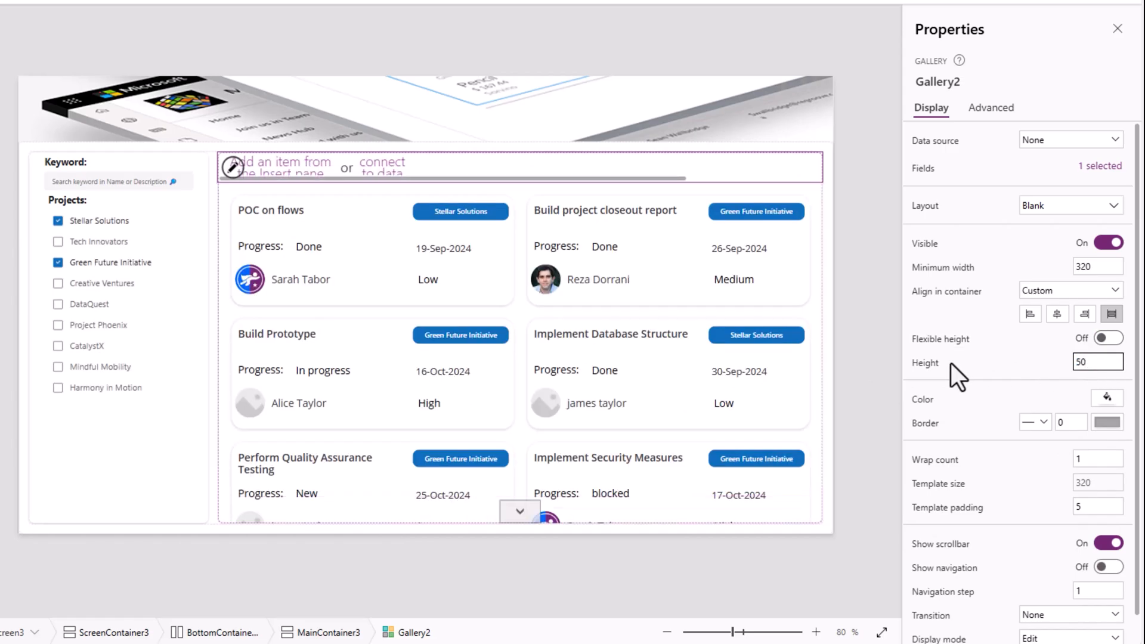
Insert a modern button into the horizontal gallery's template, placed at X 0, Y 0 and sized about 152 by 30.
{"action": "left_click", "coordinate": [232, 170]}
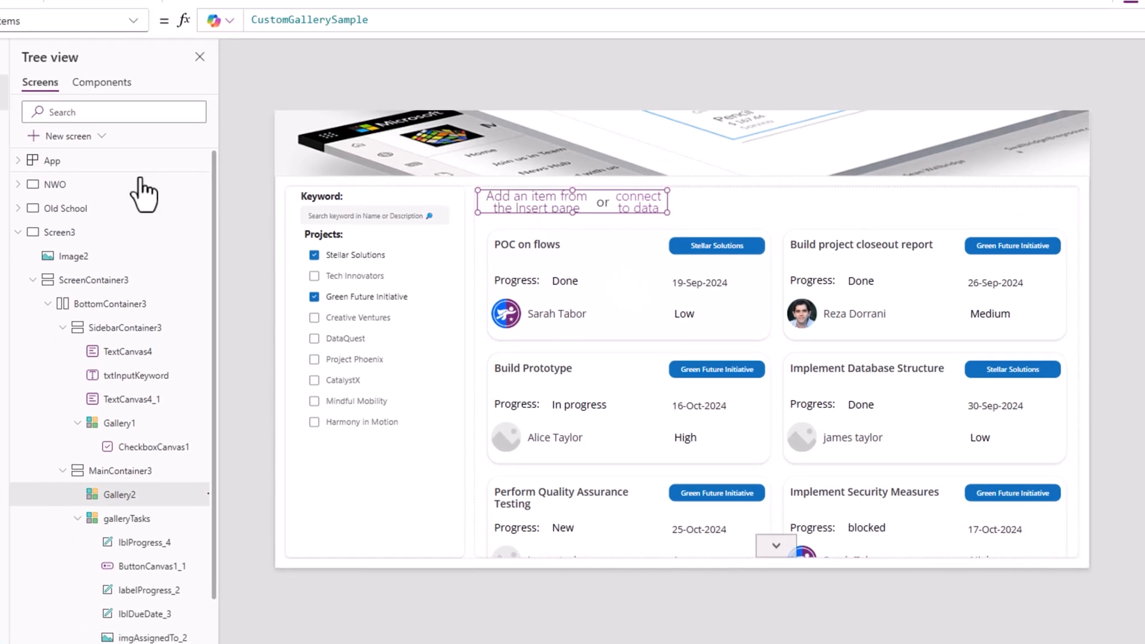
{"action": "left_click", "coordinate": [20, 132]}
{"action": "left_click", "coordinate": [98, 89]}
{"action": "type", "text": "button"}
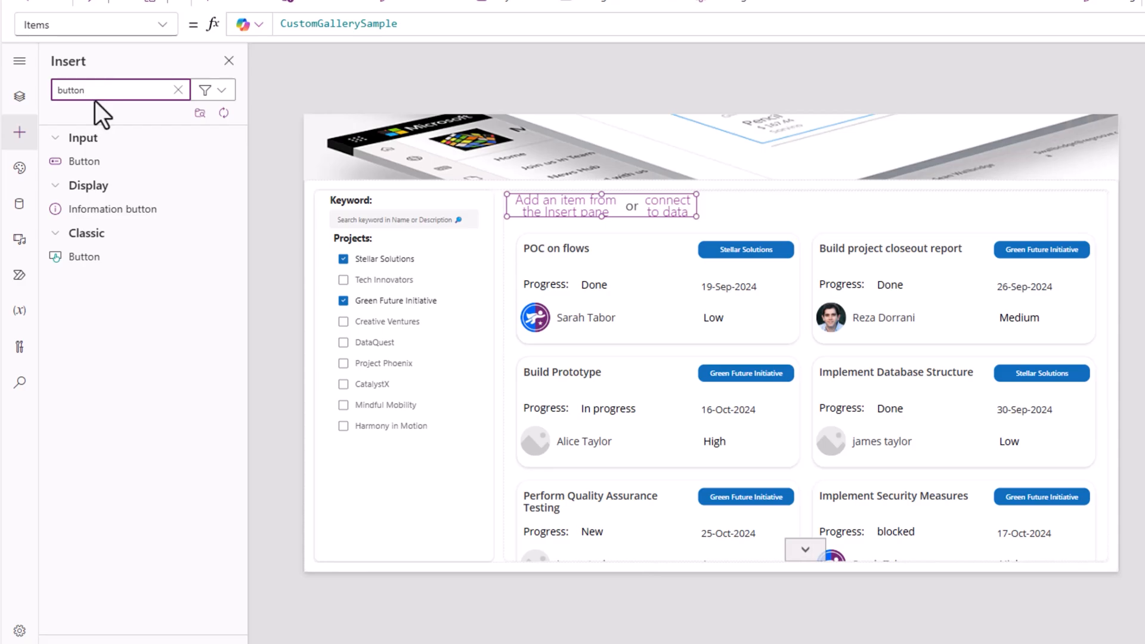
{"action": "left_click", "coordinate": [122, 158]}
{"action": "left_click", "coordinate": [19, 97]}
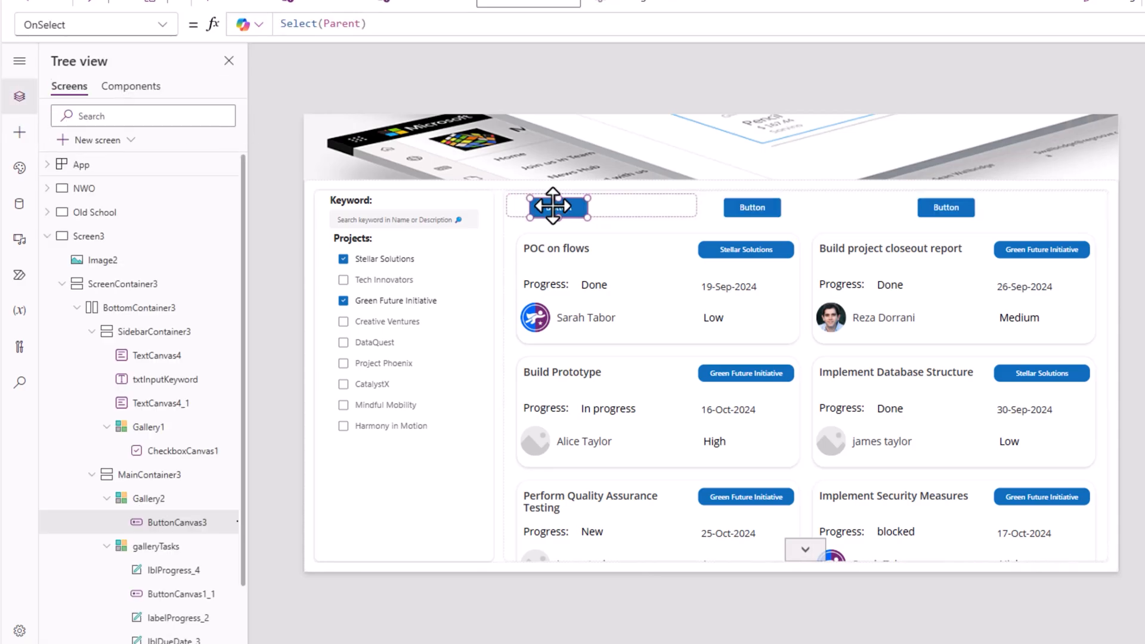
{"action": "left_click_drag", "start_coordinate": [553, 204], "coordinate": [639, 211]}
Replace the horizontal gallery's TemplateSize formula with 160.
{"action": "left_click", "coordinate": [151, 498]}
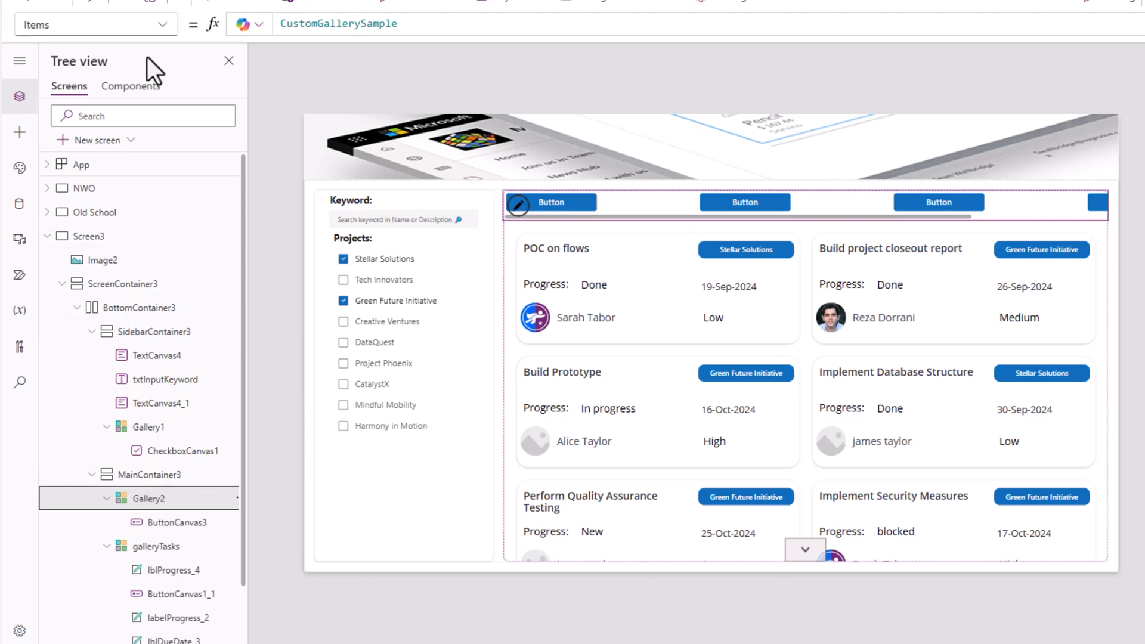
{"action": "left_click", "coordinate": [163, 24]}
{"action": "scroll", "coordinate": [90, 471], "scroll_direction": "down", "scroll_amount": 5}
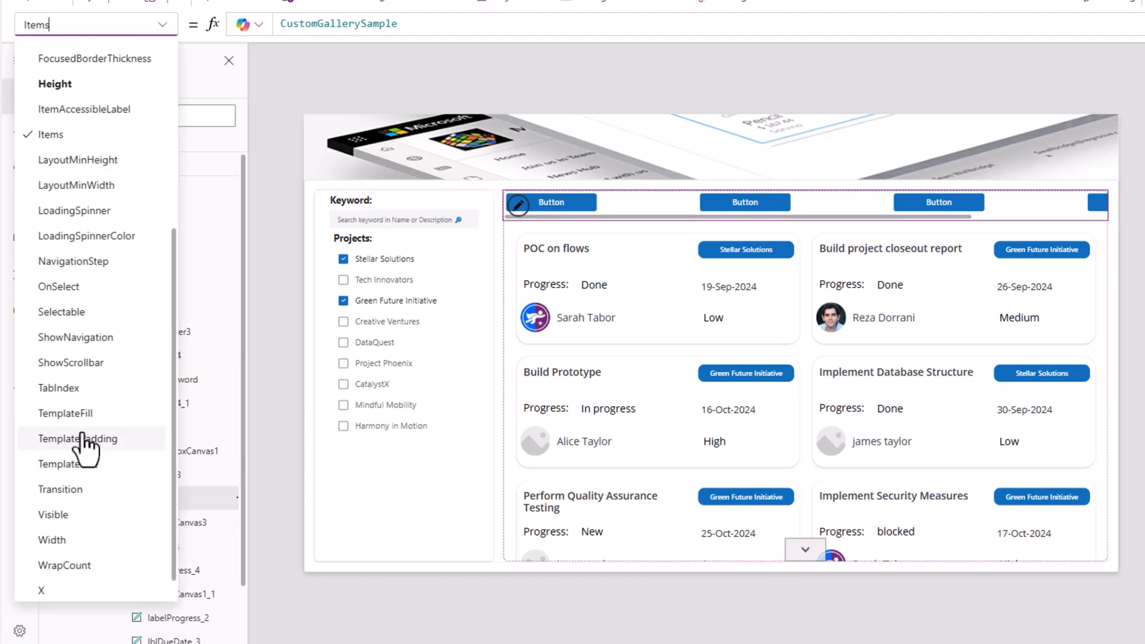
{"action": "left_click", "coordinate": [95, 465]}
{"action": "left_click", "coordinate": [623, 24]}
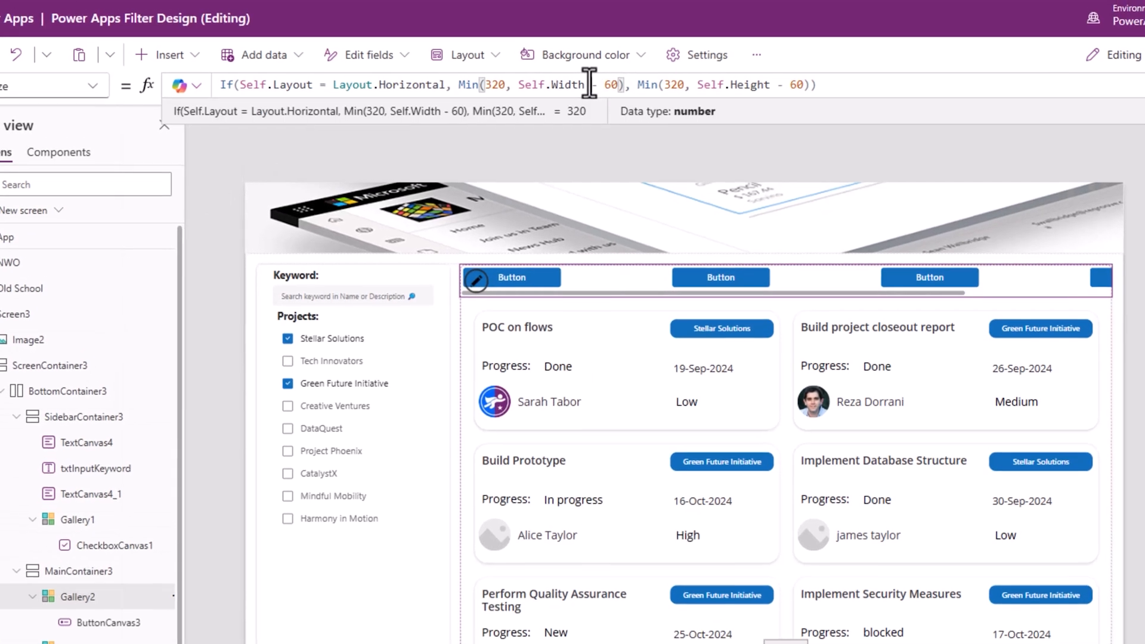
{"action": "key", "text": "ctrl+a"}
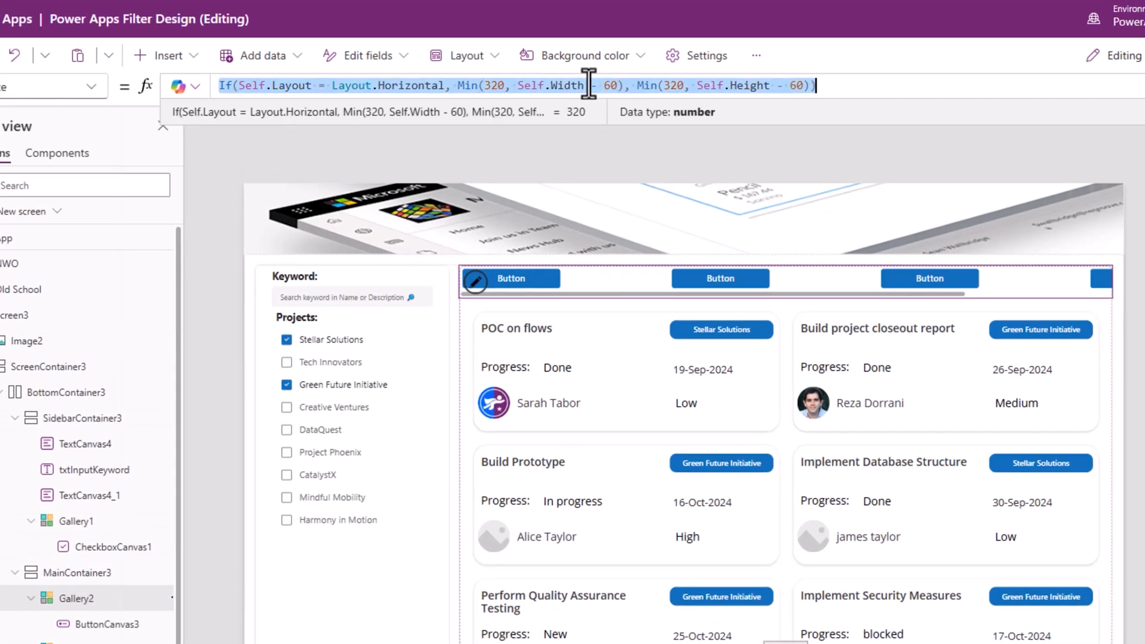
{"action": "type", "text": "150"}
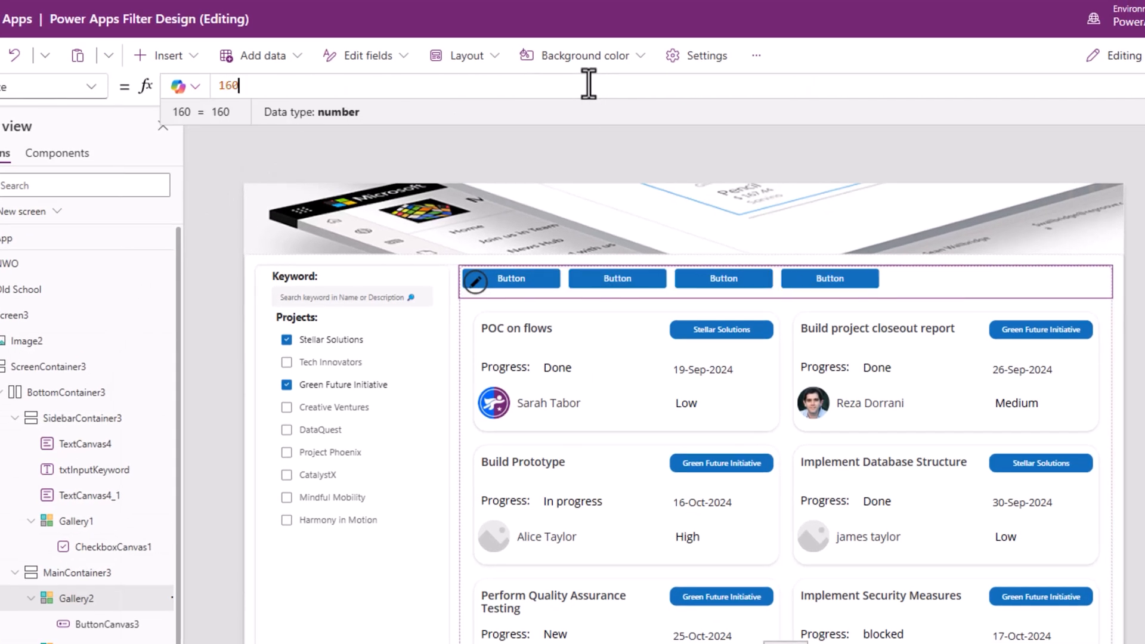
Set the color palette of the button in the horizontal gallery to the standard grey.
{"action": "left_click", "coordinate": [511, 281]}
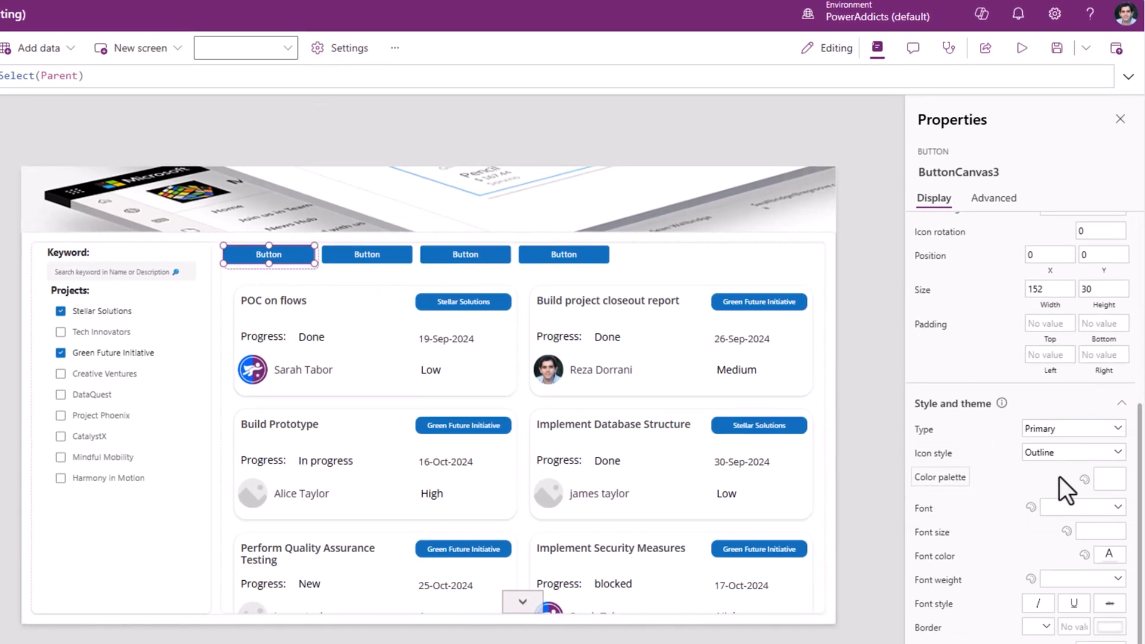
{"action": "left_click", "coordinate": [1110, 483]}
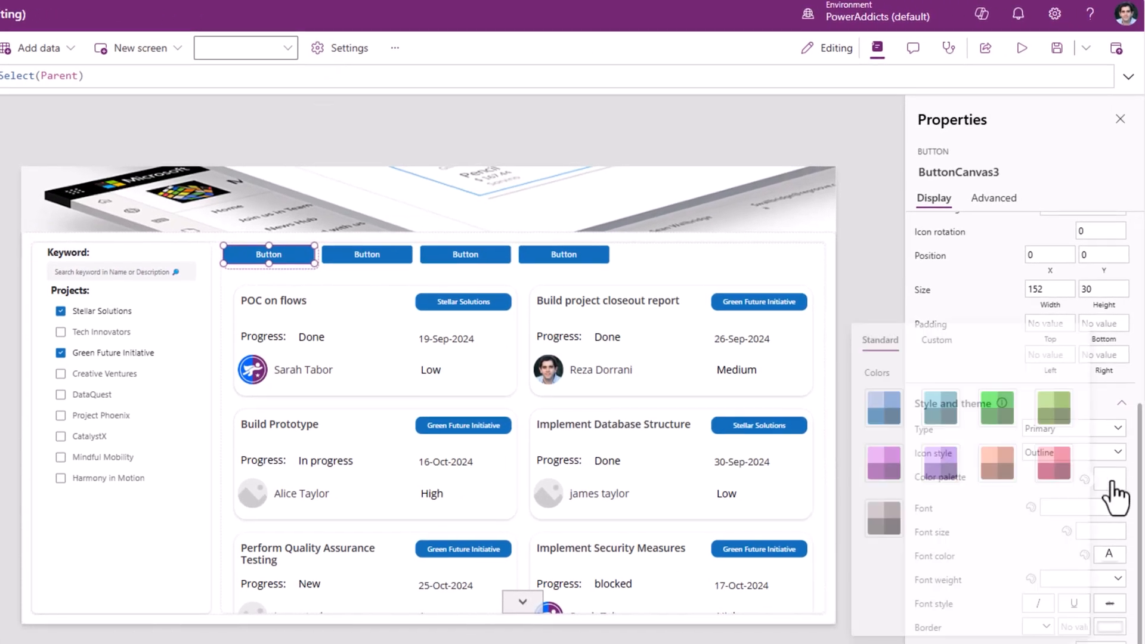
{"action": "left_click", "coordinate": [882, 532]}
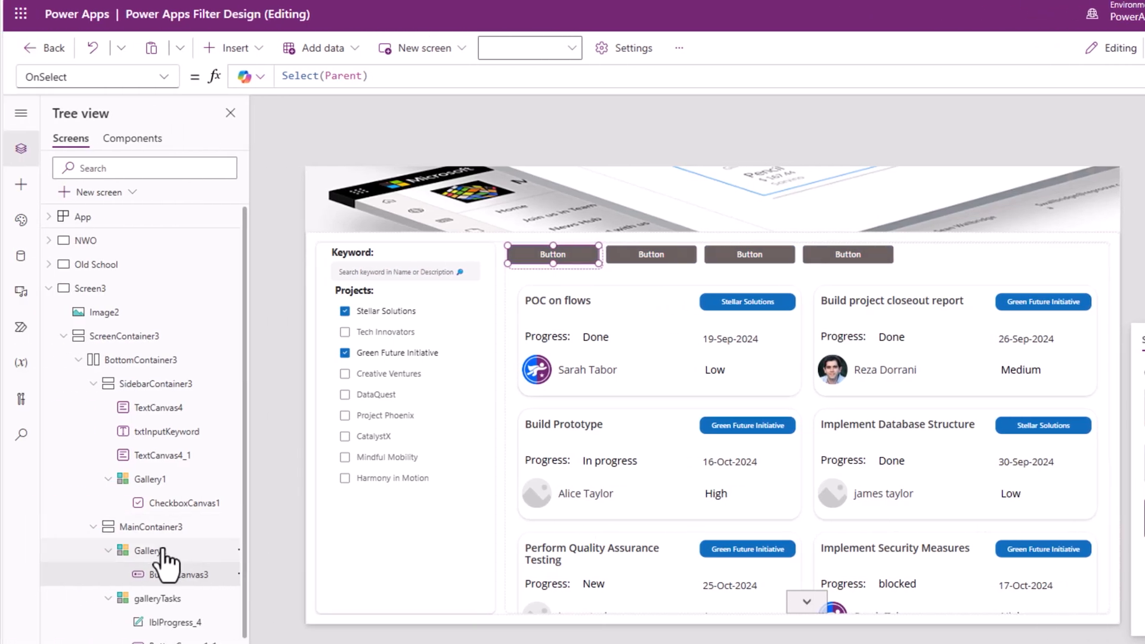
Set the Items property of the horizontal gallery Gallery2 to the colProjects collection.
{"action": "left_click", "coordinate": [0, 550]}
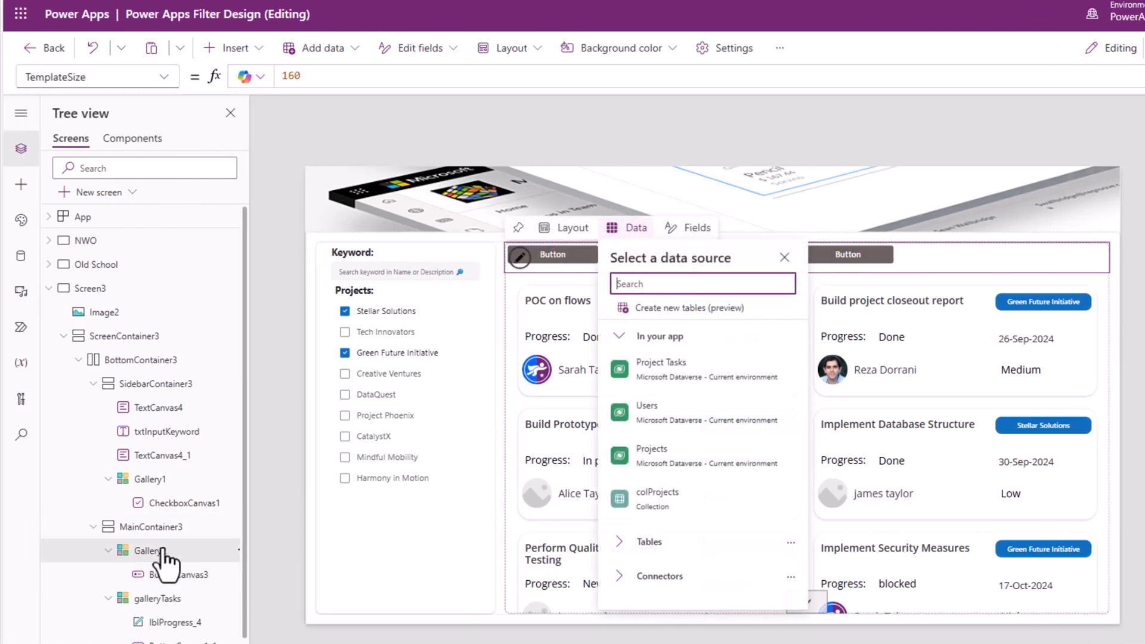
{"action": "left_click", "coordinate": [162, 78]}
{"action": "left_click", "coordinate": [78, 311]}
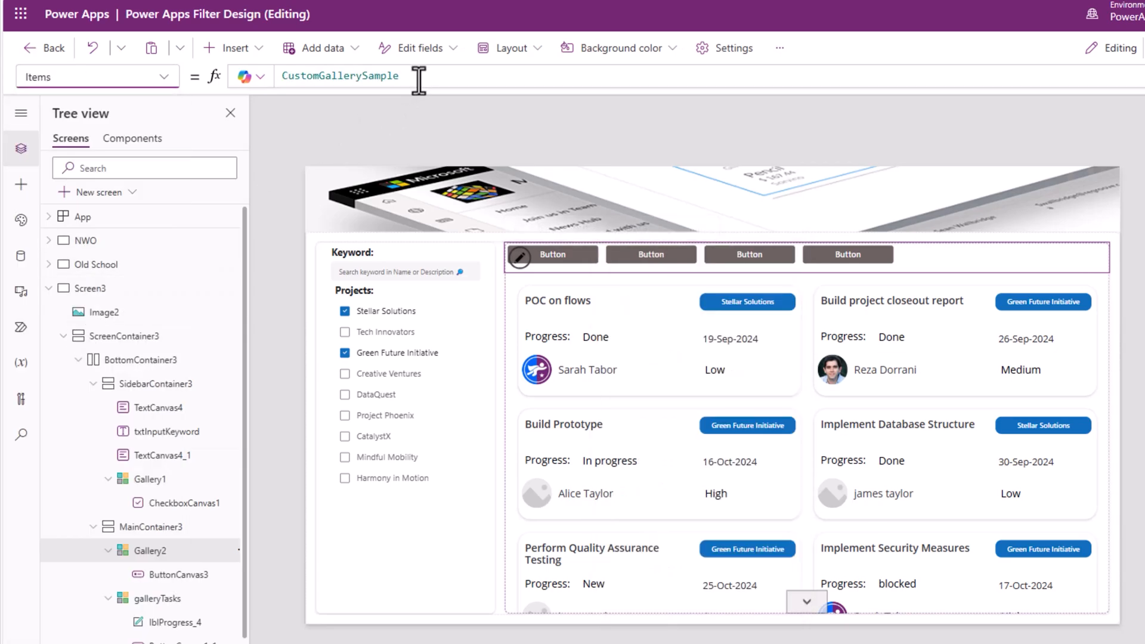
{"action": "left_click_drag", "start_coordinate": [417, 77], "coordinate": [248, 76]}
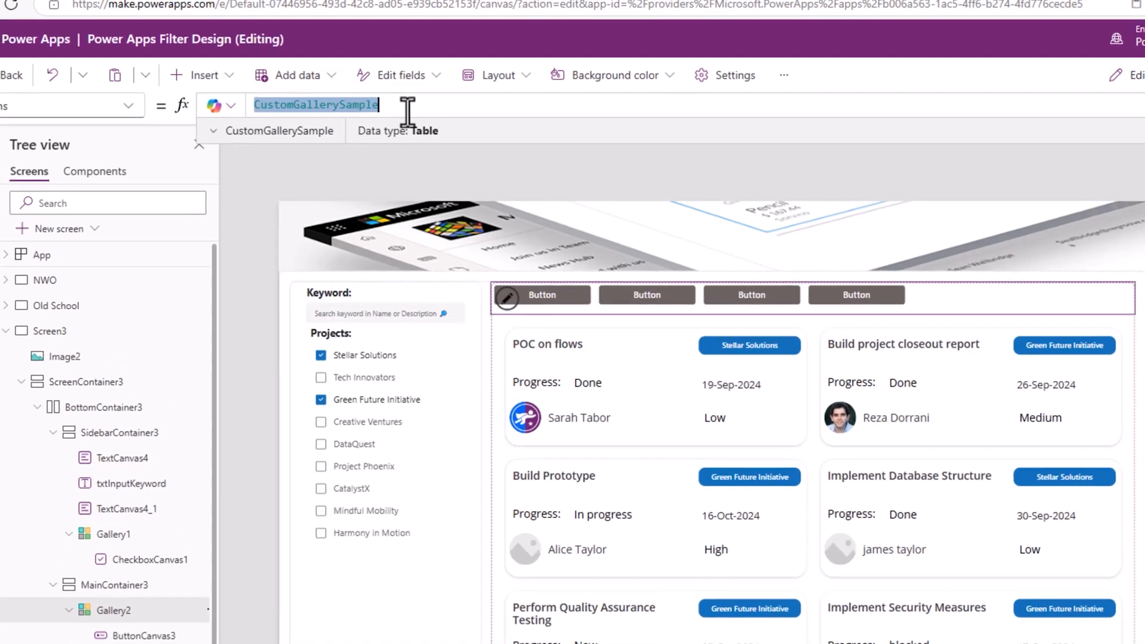
{"action": "type", "text": "col"}
{"action": "key", "text": "Tab"}
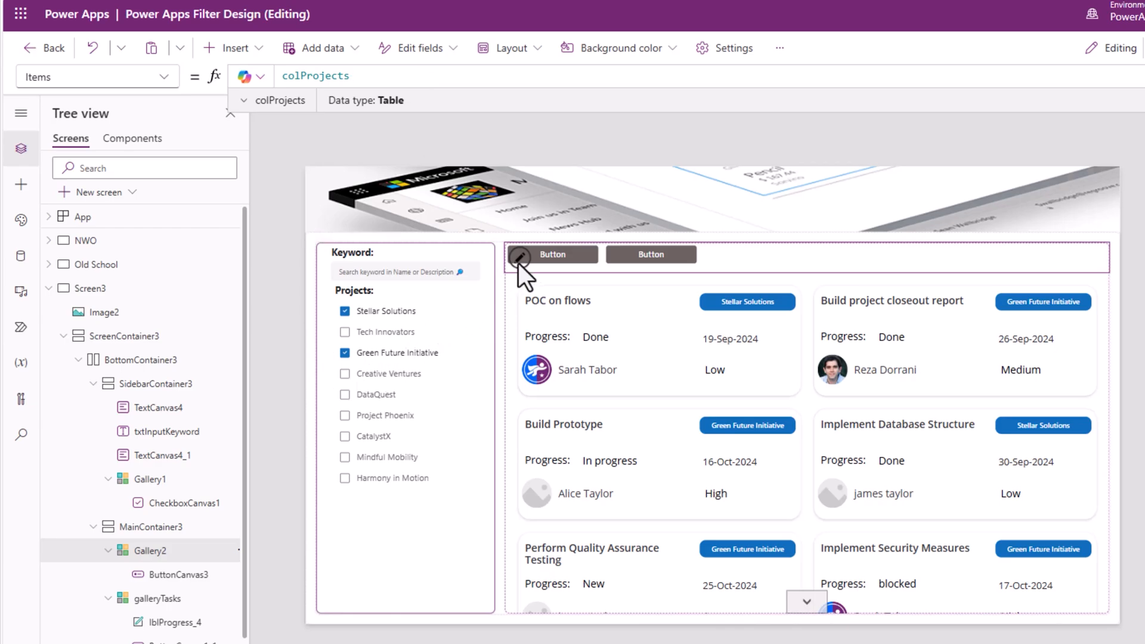
Set the text of the horizontal gallery's button to ThisItem.Name and its font size to 10.
{"action": "left_click", "coordinate": [555, 255]}
{"action": "double_click", "coordinate": [554, 255]}
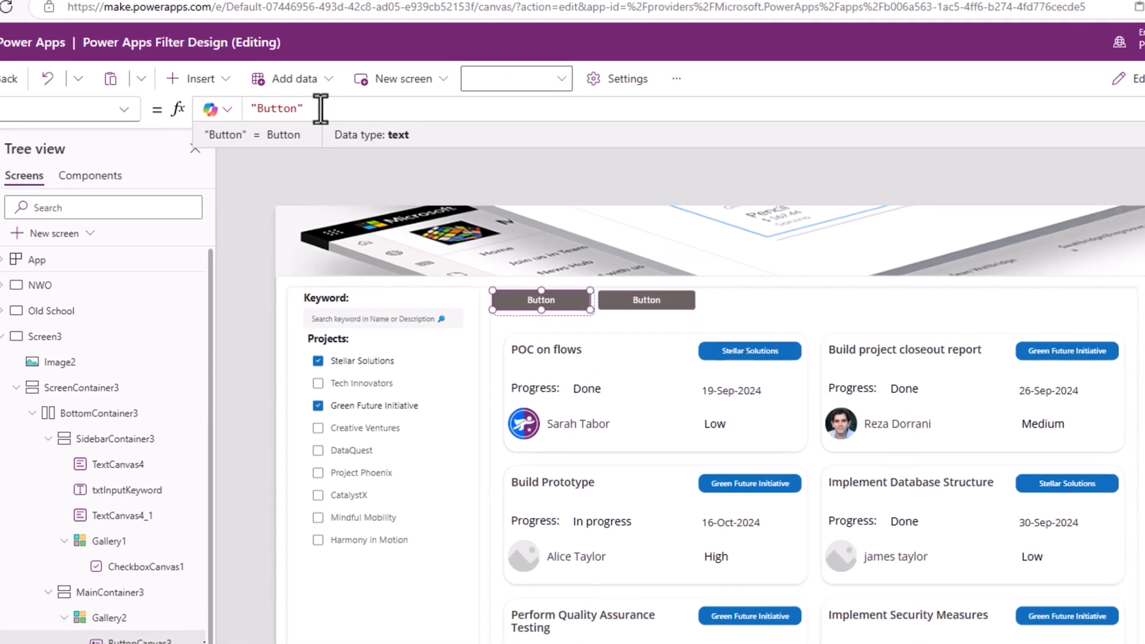
{"action": "left_click_drag", "start_coordinate": [348, 76], "coordinate": [218, 71]}
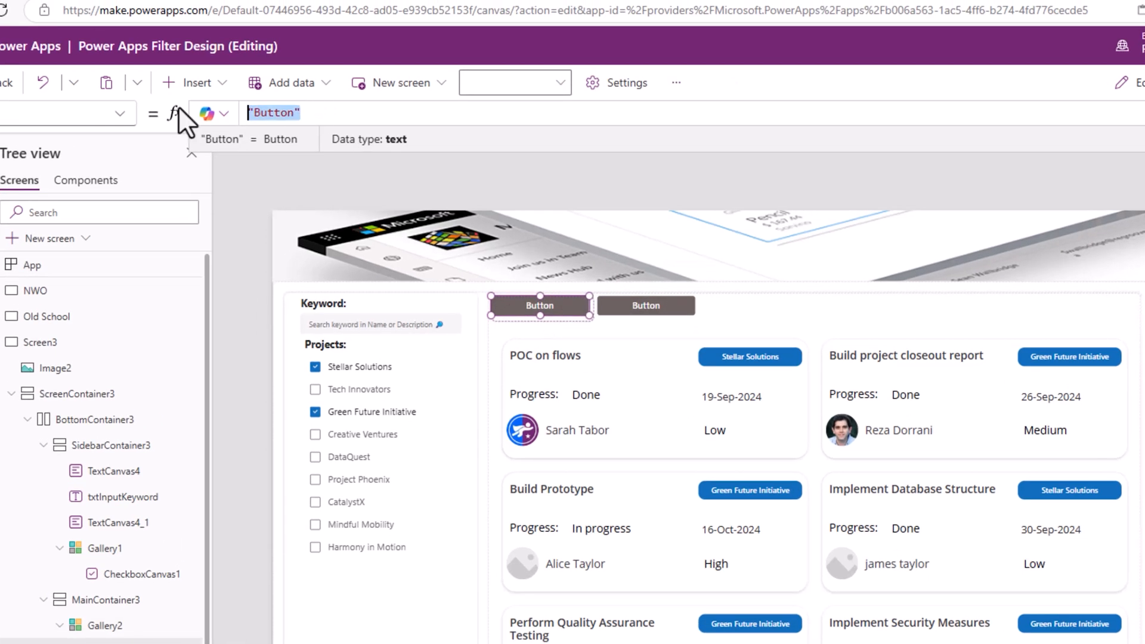
{"action": "type", "text": "ThisItem."}
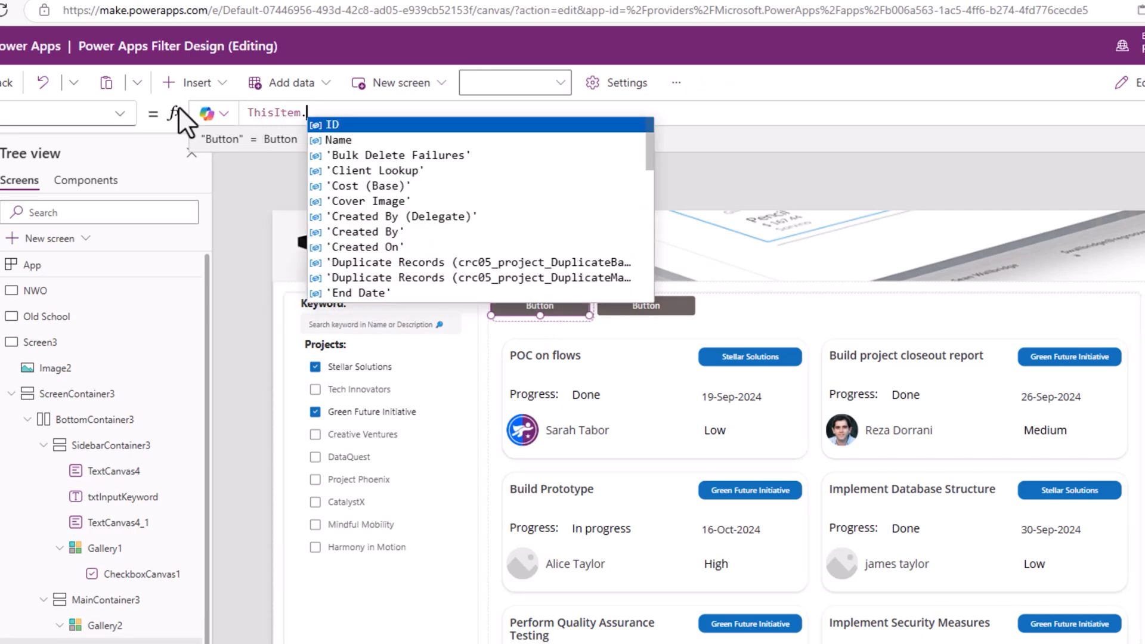
{"action": "type", "text": "Name"}
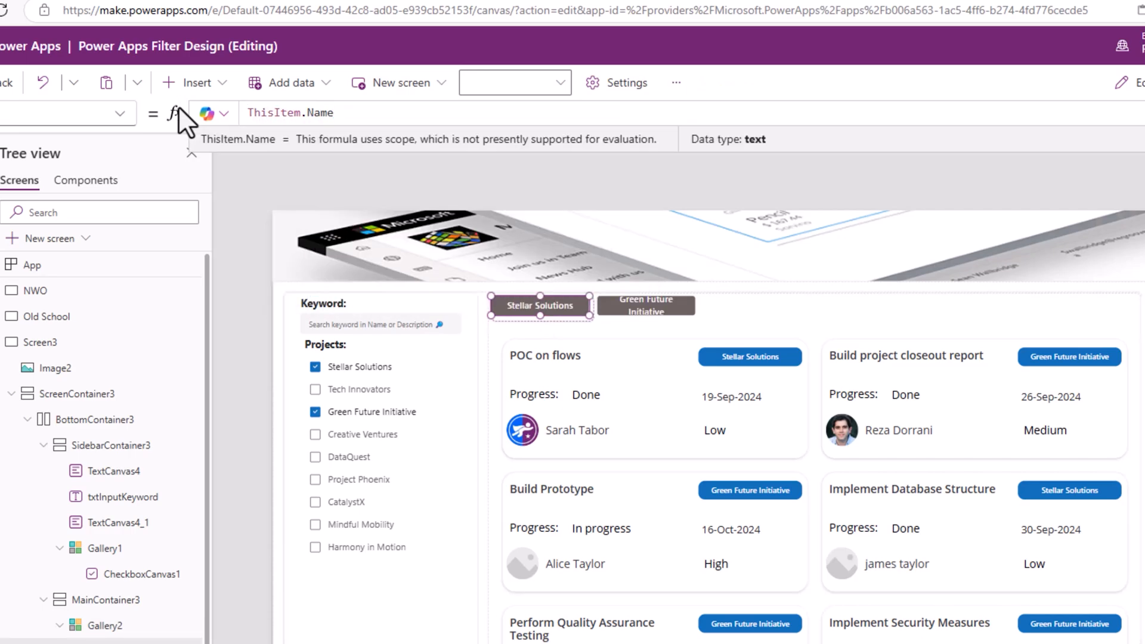
{"action": "scroll", "coordinate": [1013, 481], "scroll_direction": "down", "scroll_amount": 4}
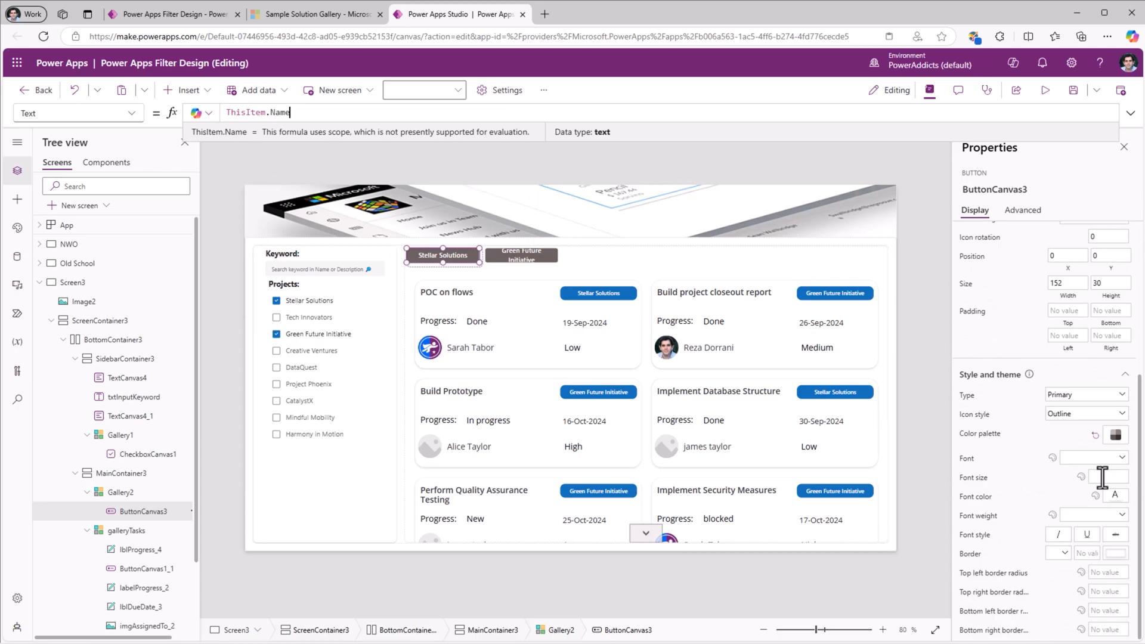
{"action": "left_click", "coordinate": [1103, 477]}
{"action": "type", "text": "10"}
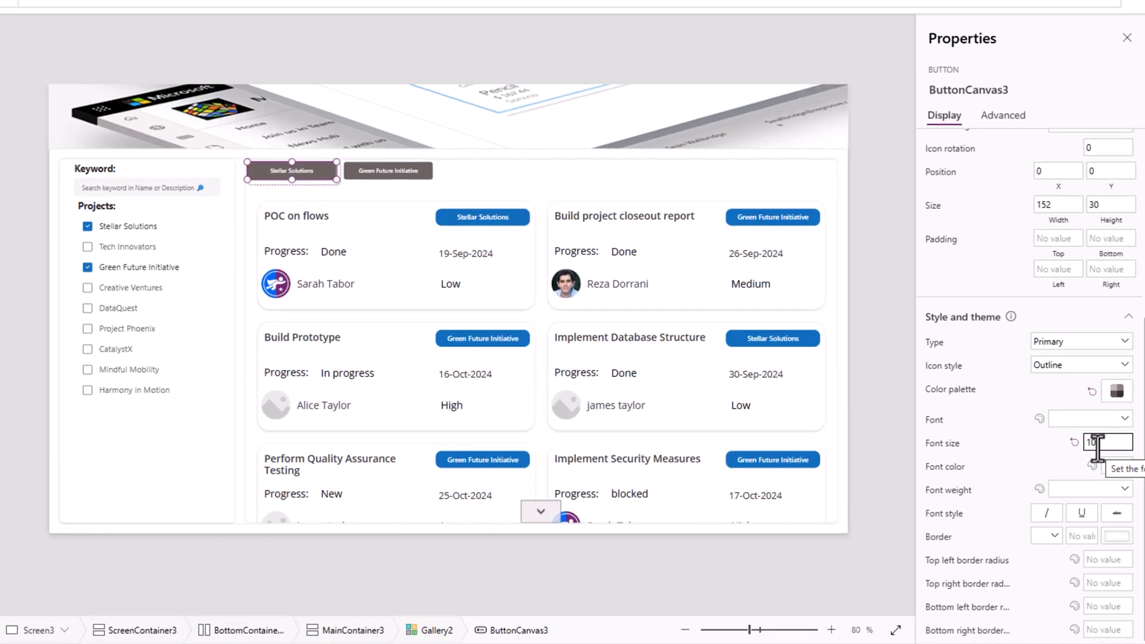
Give the horizontal gallery's button the Dismiss icon and set its layout to Icon after.
{"action": "scroll", "coordinate": [1092, 441], "scroll_direction": "up", "scroll_amount": 5}
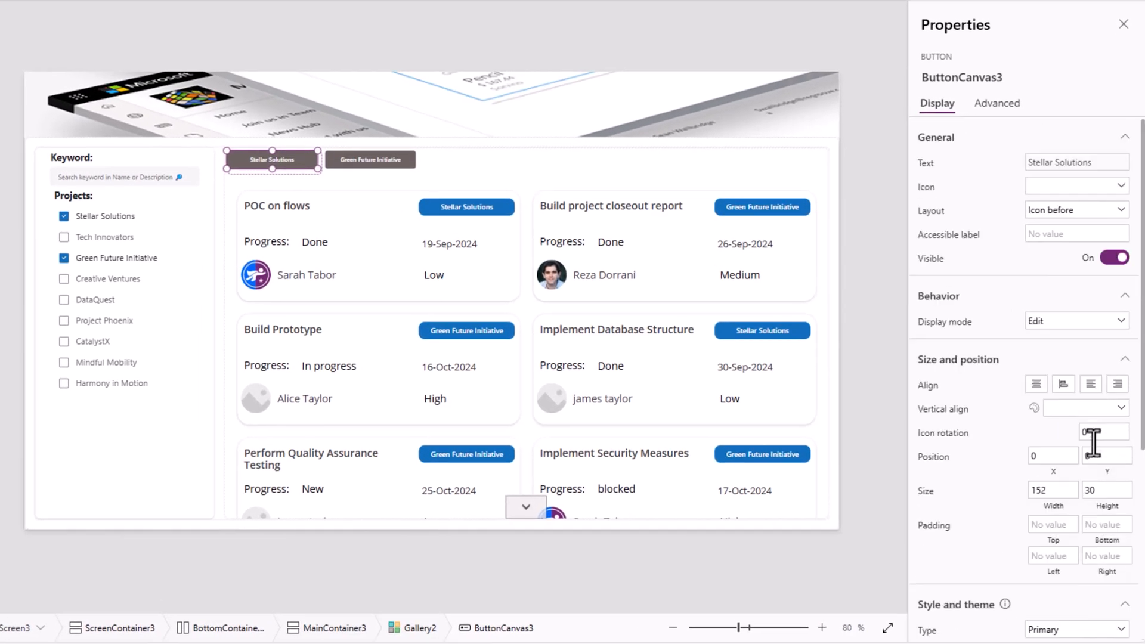
{"action": "left_click", "coordinate": [1073, 190]}
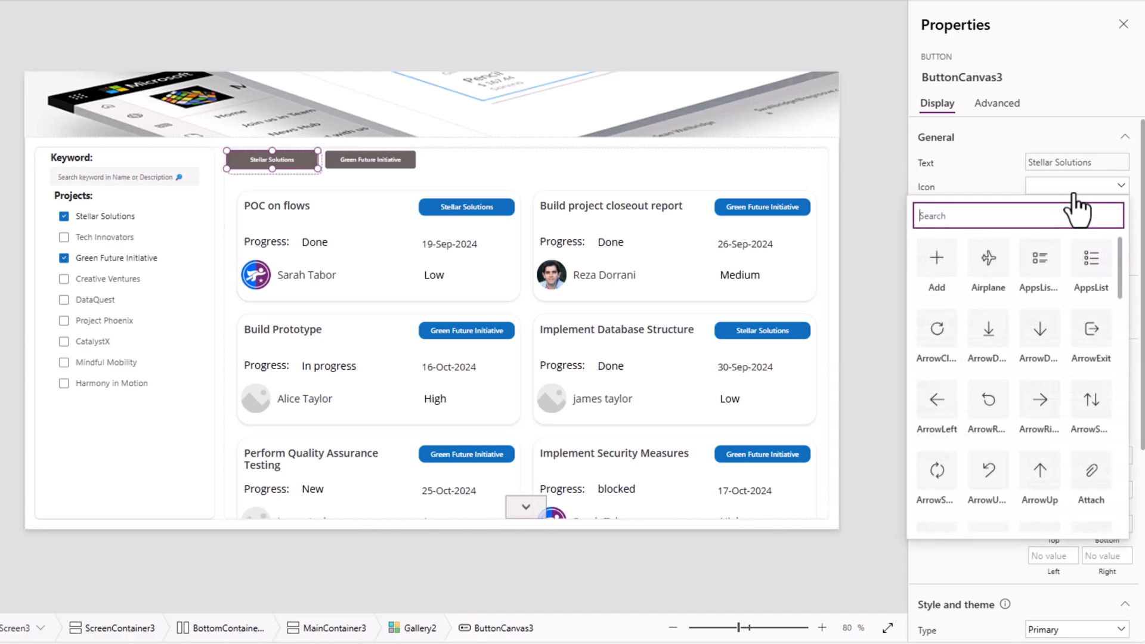
{"action": "scroll", "coordinate": [1038, 395], "scroll_direction": "down", "scroll_amount": 10}
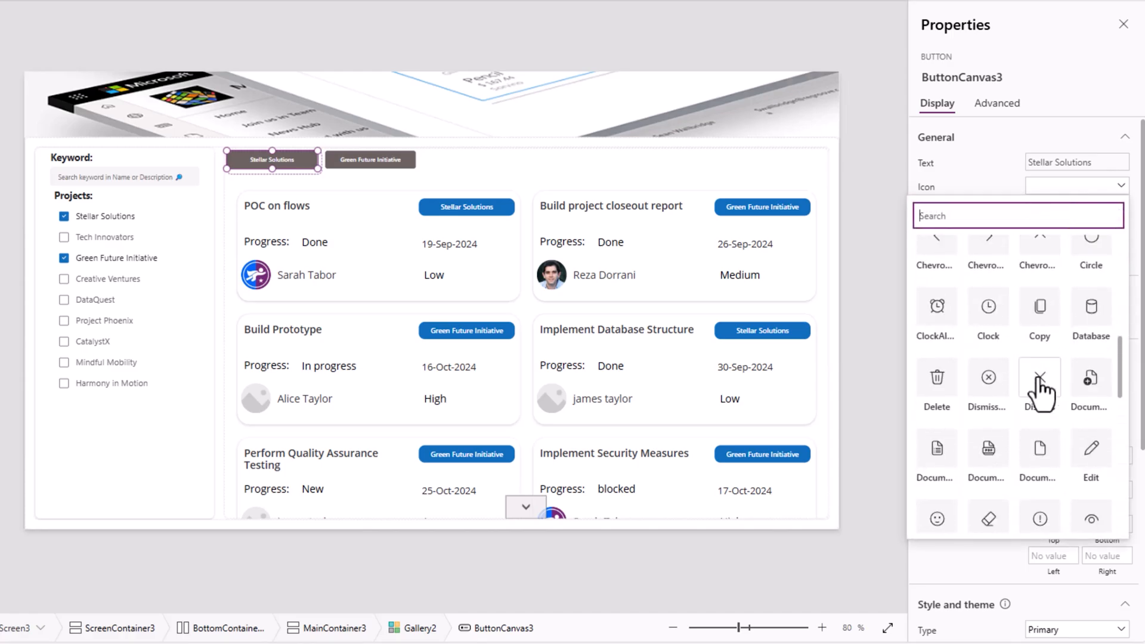
{"action": "left_click", "coordinate": [1038, 386]}
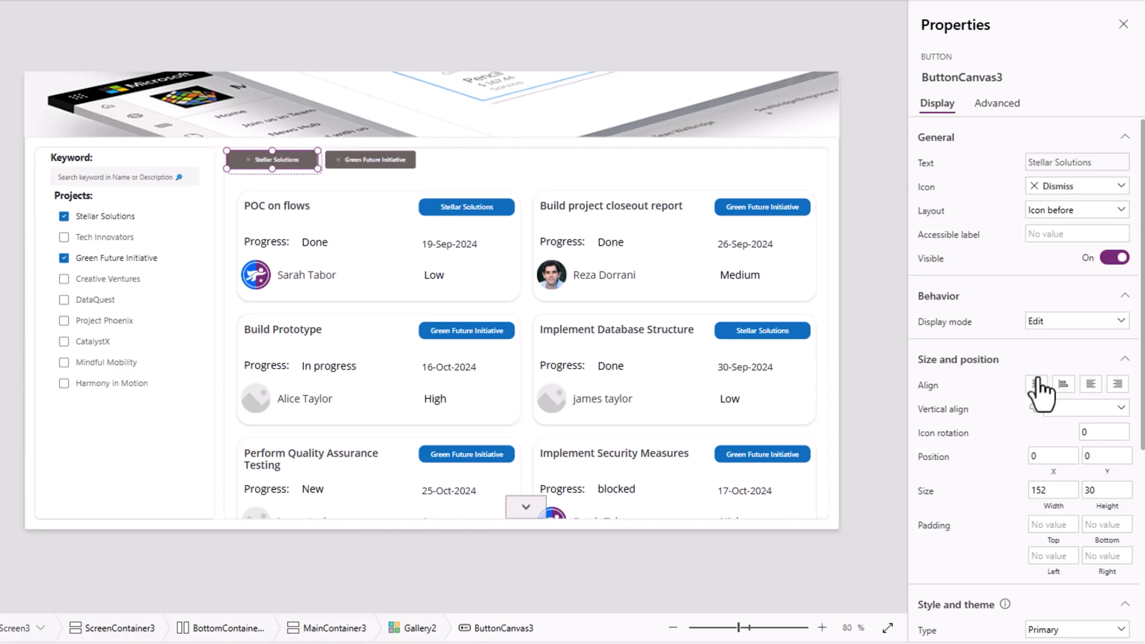
{"action": "left_click", "coordinate": [1049, 213]}
{"action": "left_click", "coordinate": [1054, 252]}
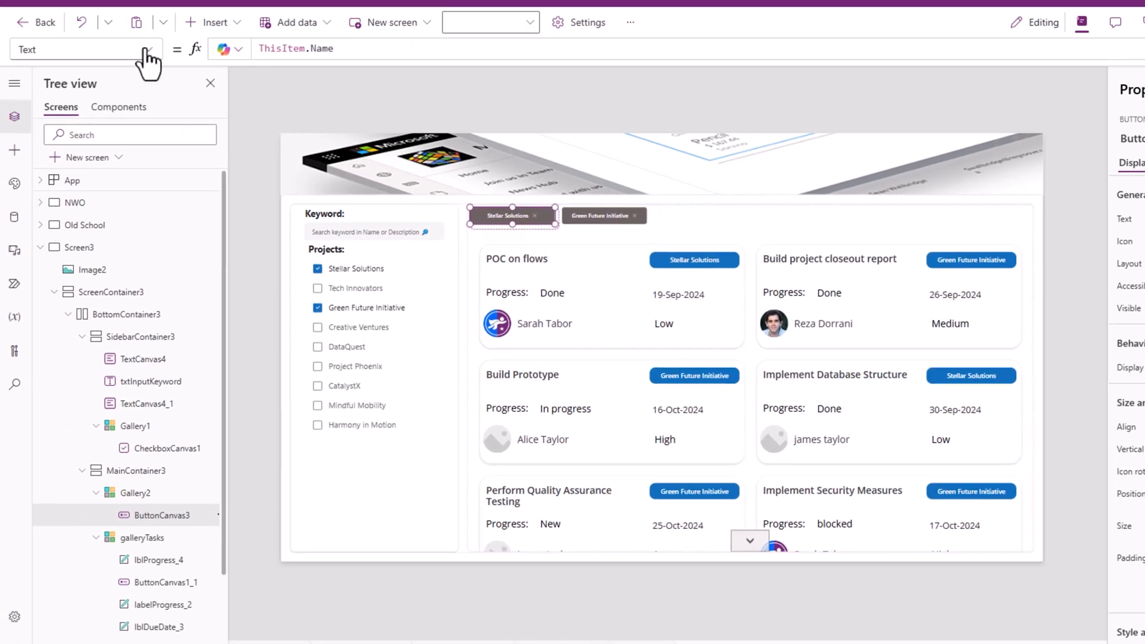
Replace the OnSelect formula of the horizontal gallery's button with Remove(colProjects,ThisItem).
{"action": "left_click", "coordinate": [145, 51]}
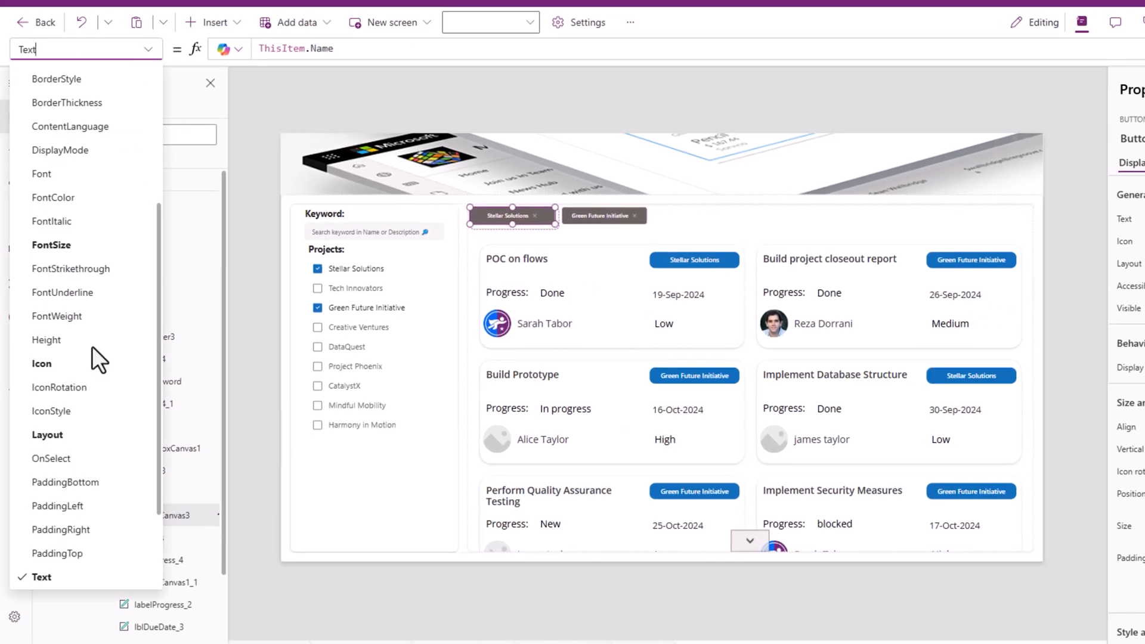
{"action": "scroll", "coordinate": [95, 358], "scroll_direction": "down", "scroll_amount": 2}
{"action": "left_click", "coordinate": [57, 336]}
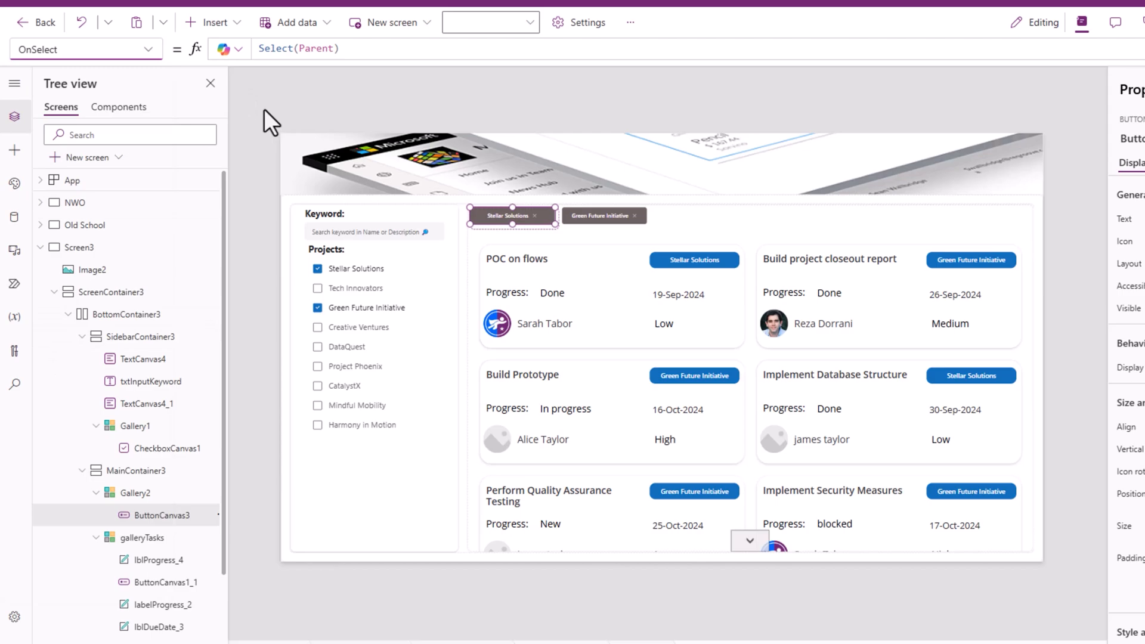
{"action": "left_click_drag", "start_coordinate": [352, 48], "coordinate": [253, 49]}
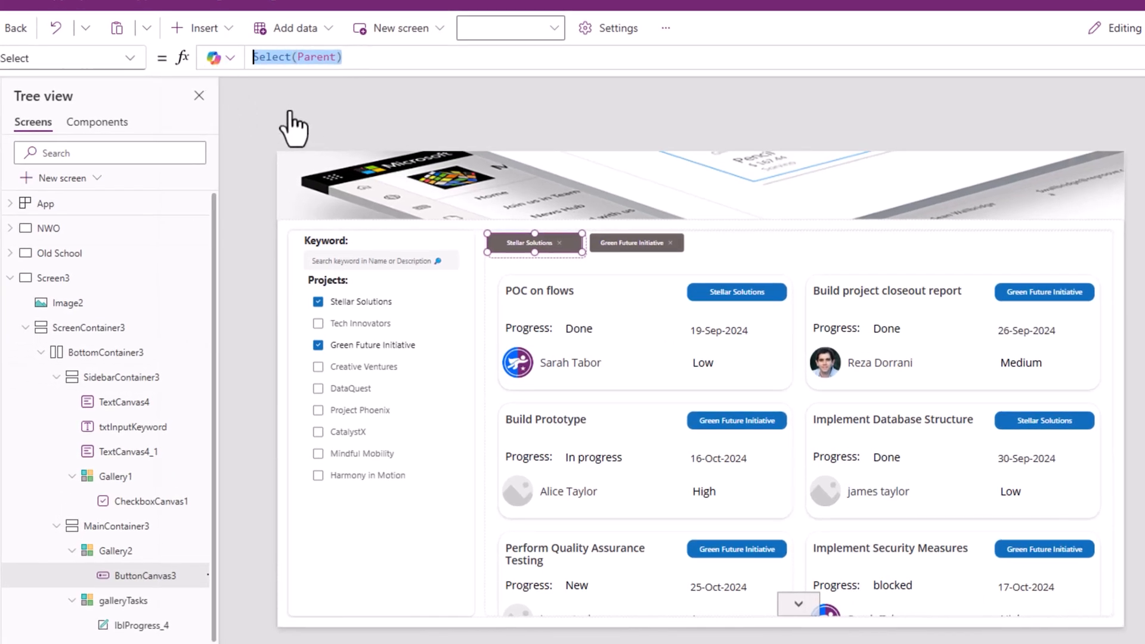
{"action": "type", "text": "Remove(d"}
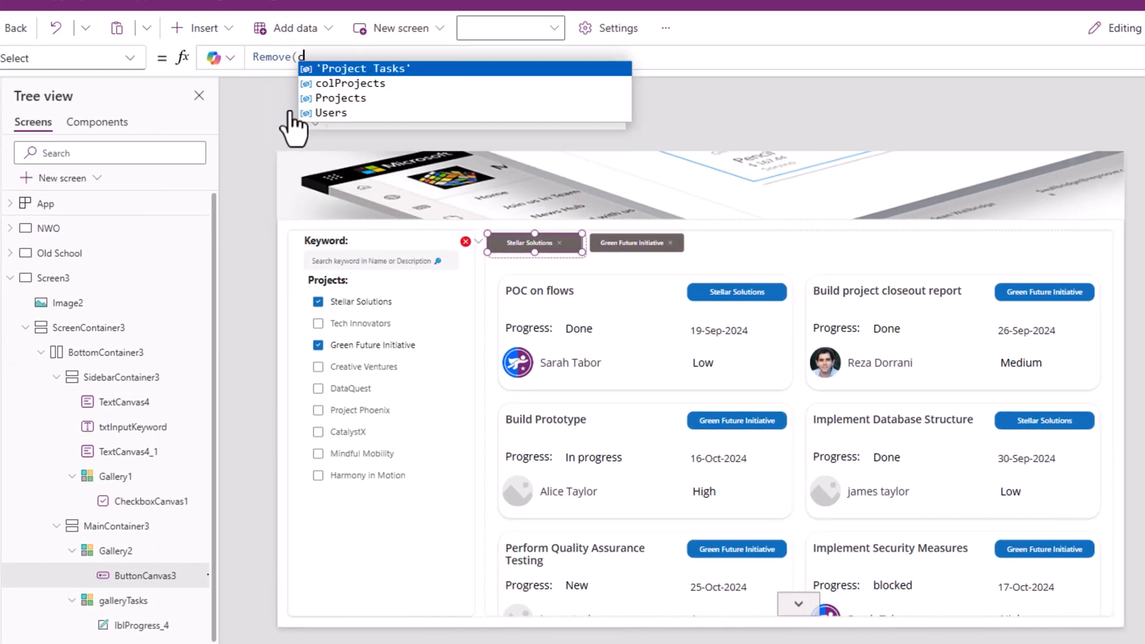
{"action": "key", "text": "BackSpace"}
{"action": "type", "text": "col"}
{"action": "key", "text": "Tab"}
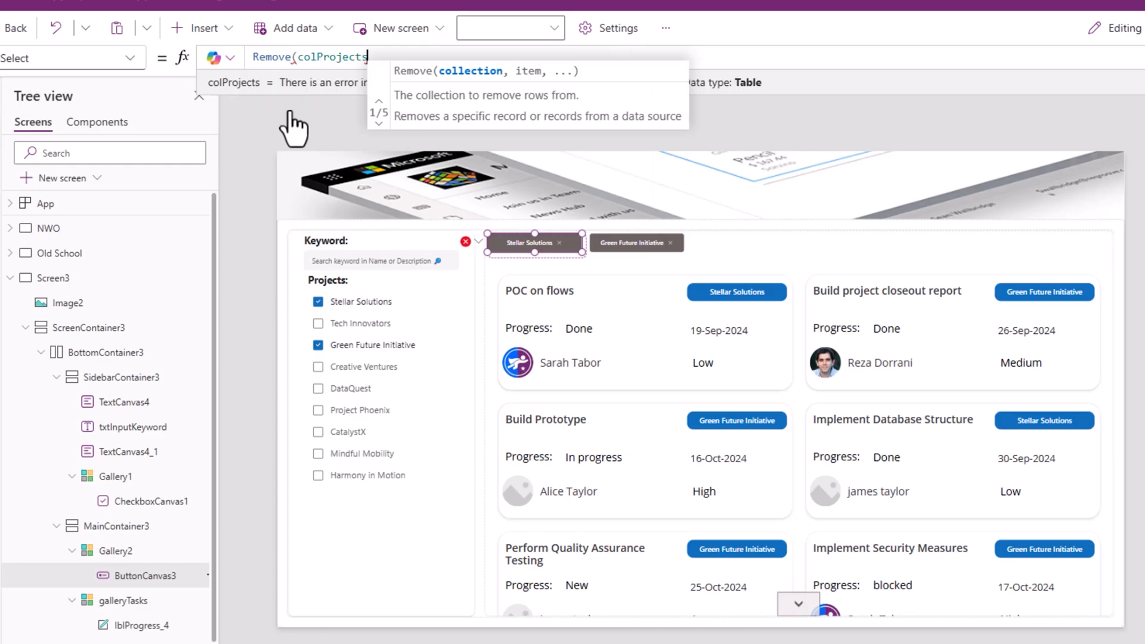
{"action": "type", "text": ",Th"}
{"action": "key", "text": "Tab"}
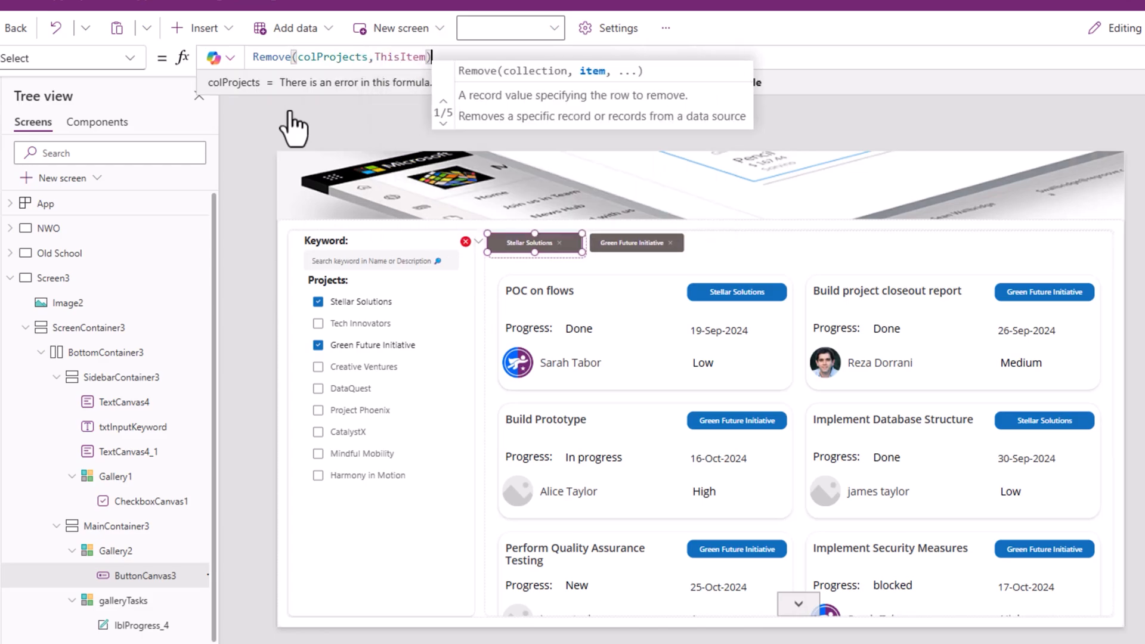
{"action": "type", "text": ")"}
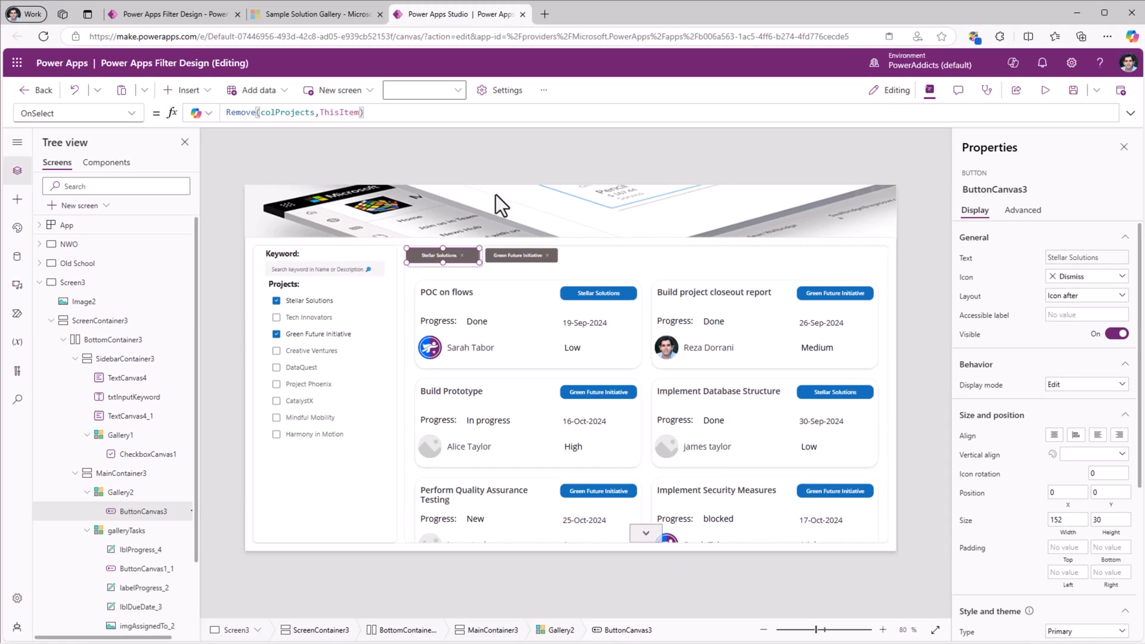
Preview the app, check Creative Ventures, remove the Green Future Initiative and Creative Ventures tags, and close the preview.
{"action": "left_click", "coordinate": [1045, 90]}
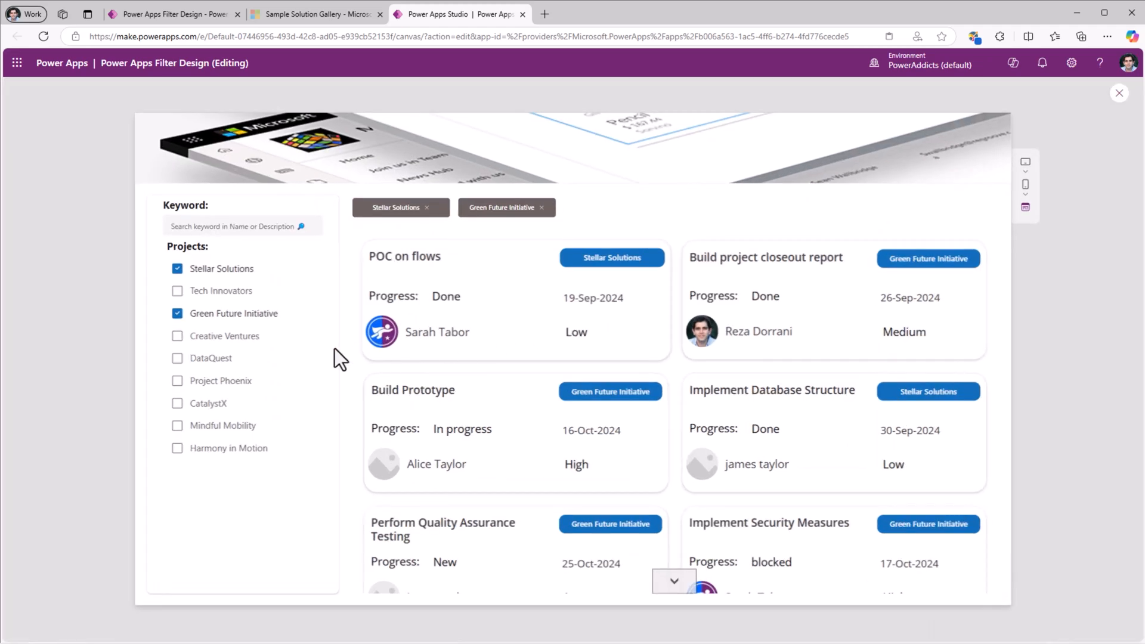
{"action": "left_click", "coordinate": [178, 336]}
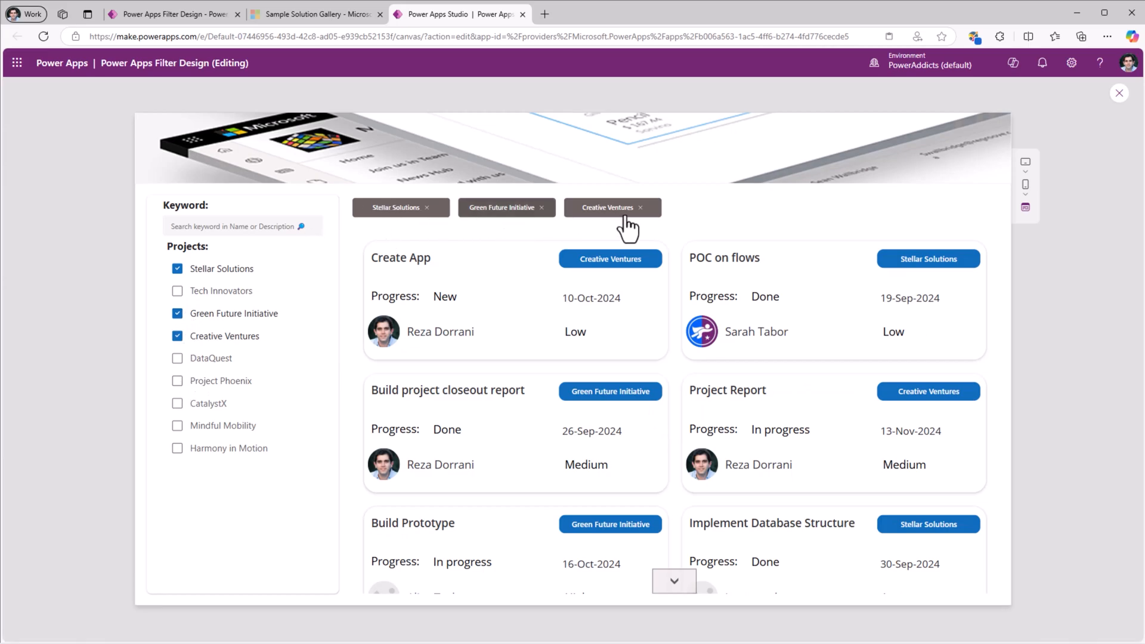
{"action": "left_click", "coordinate": [540, 209]}
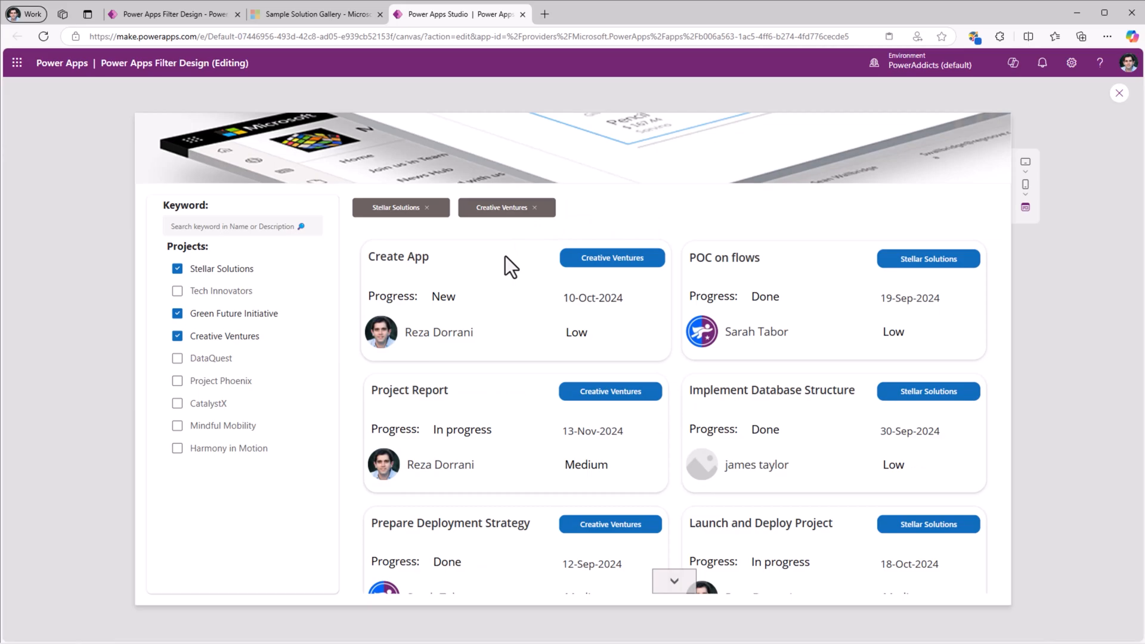
{"action": "left_click", "coordinate": [533, 208]}
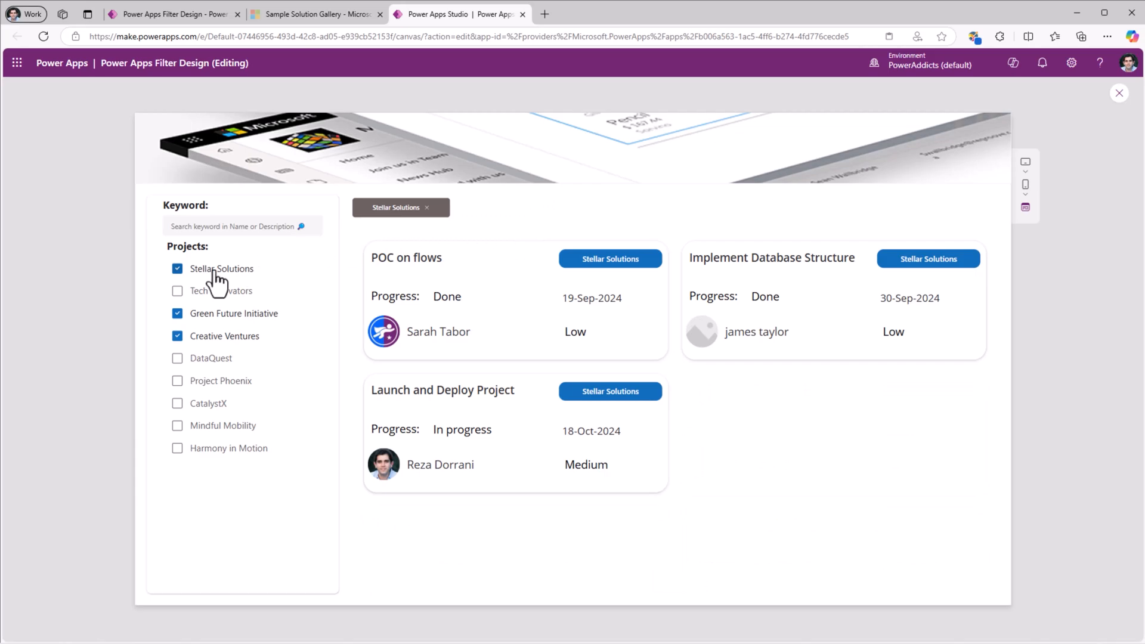
{"action": "left_click", "coordinate": [1119, 93]}
Set the Checked property of the sidebar gallery's project checkbox to ThisItem in colProjects.
{"action": "left_click", "coordinate": [310, 302]}
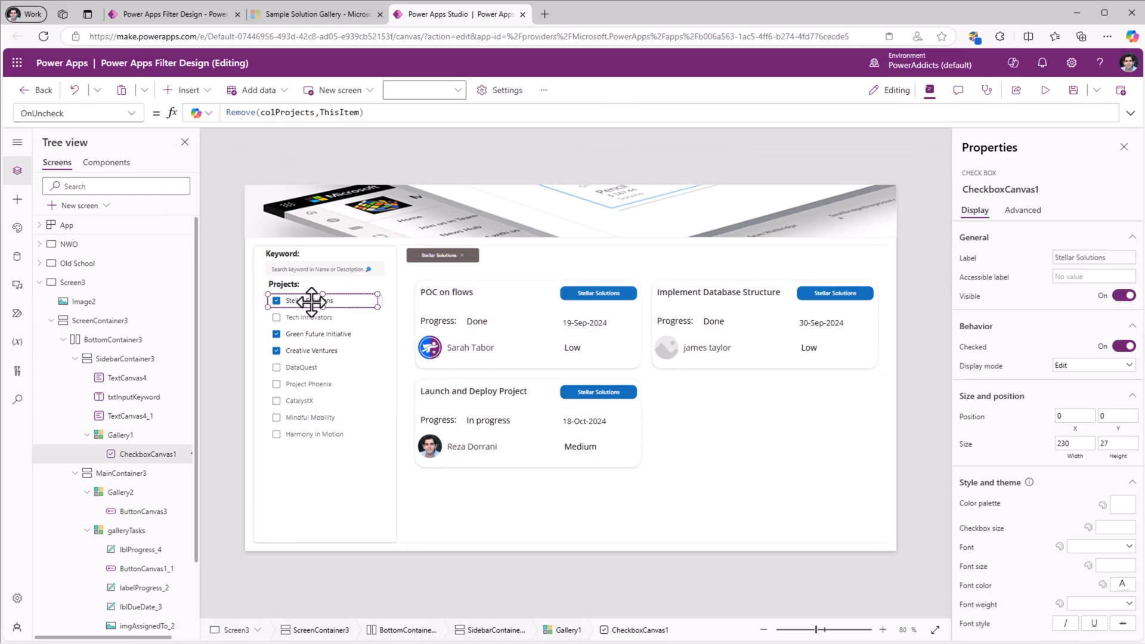
{"action": "left_click", "coordinate": [133, 113]}
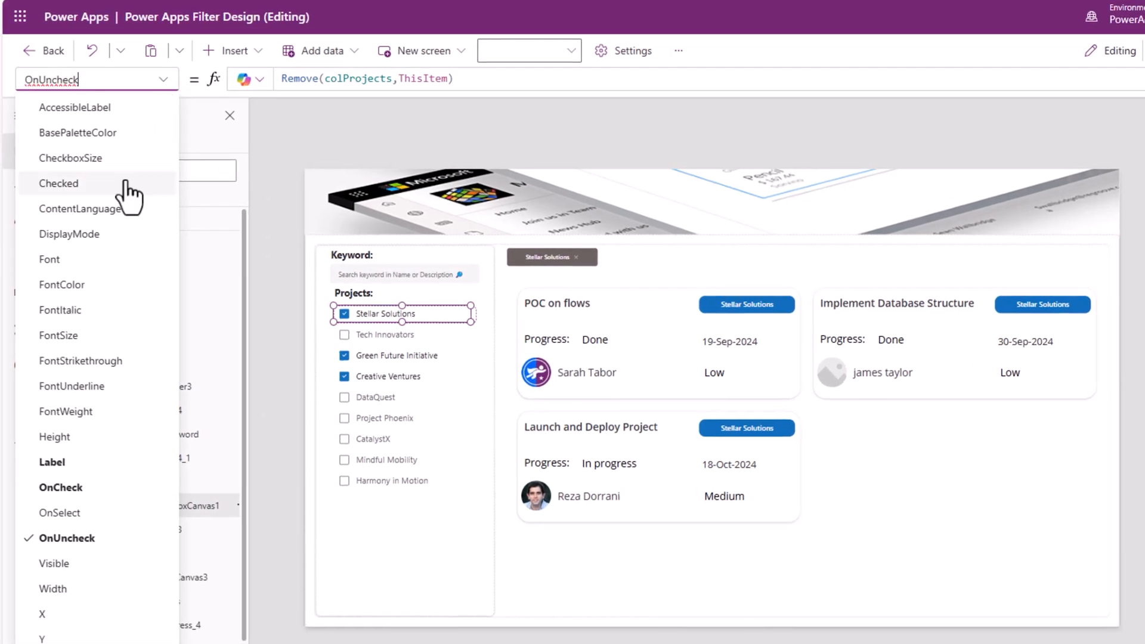
{"action": "left_click", "coordinate": [86, 183]}
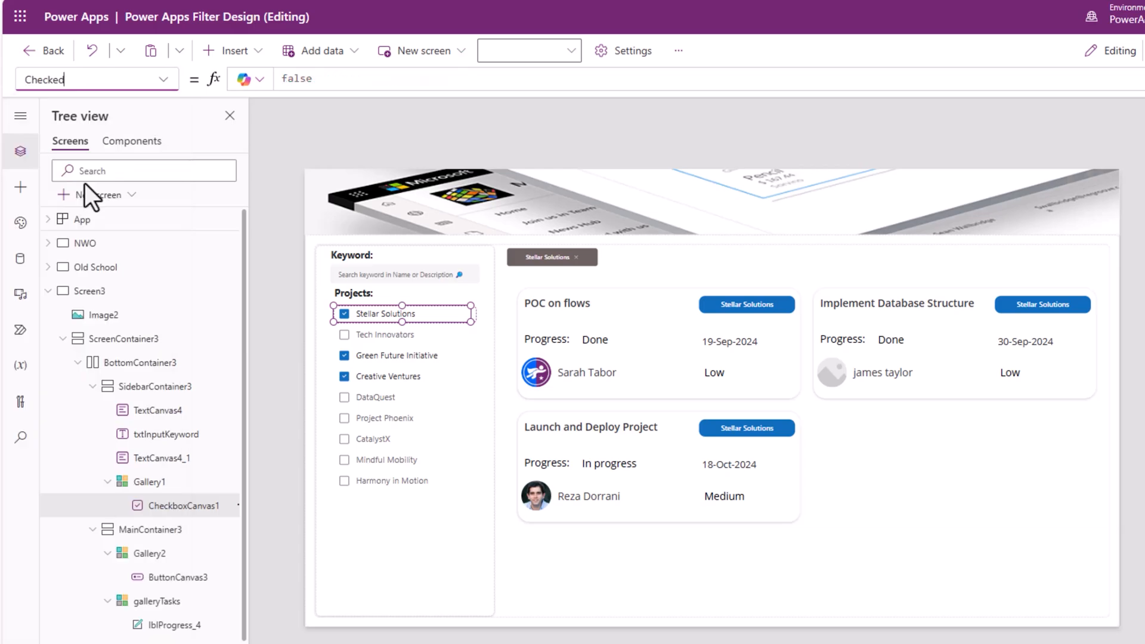
{"action": "double_click", "coordinate": [308, 79]}
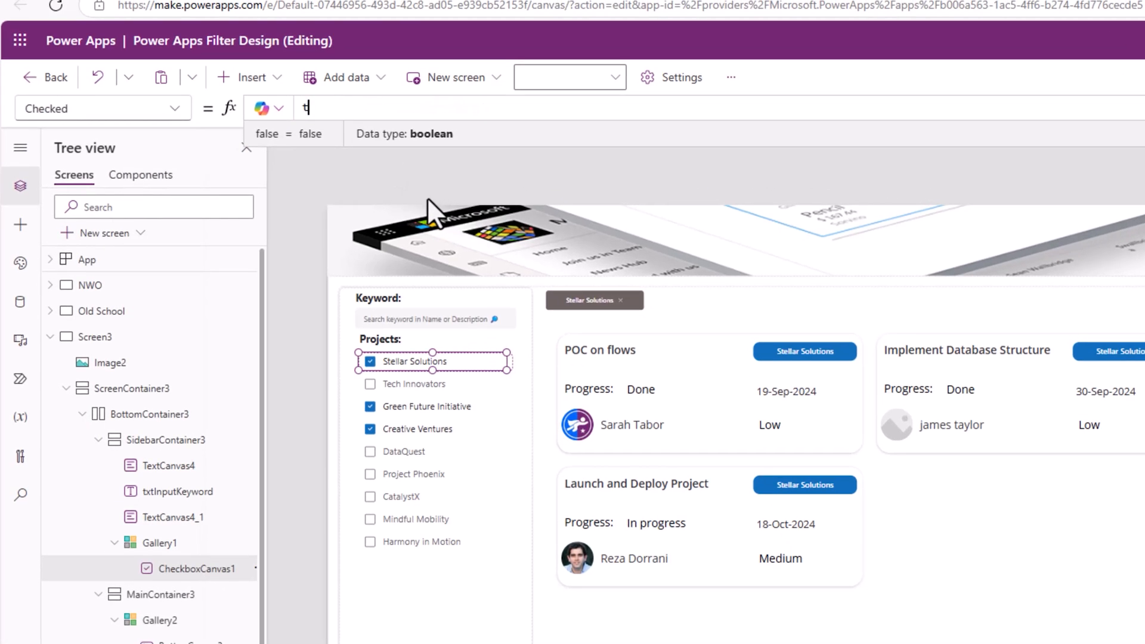
{"action": "type", "text": "thi"}
{"action": "key", "text": "Tab"}
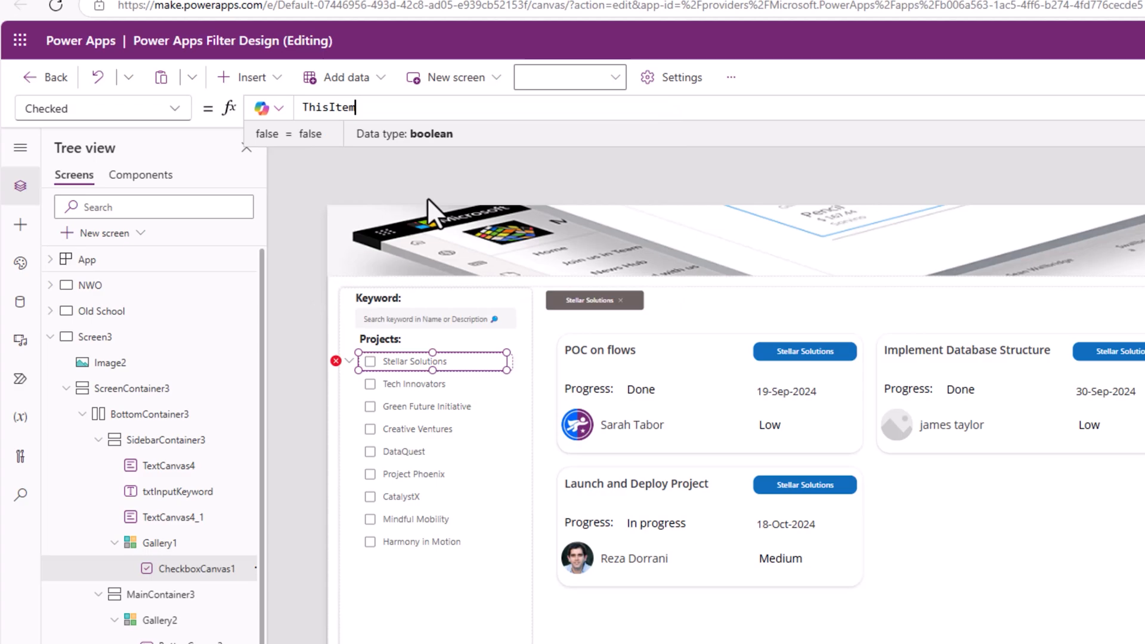
{"action": "type", "text": "in col"}
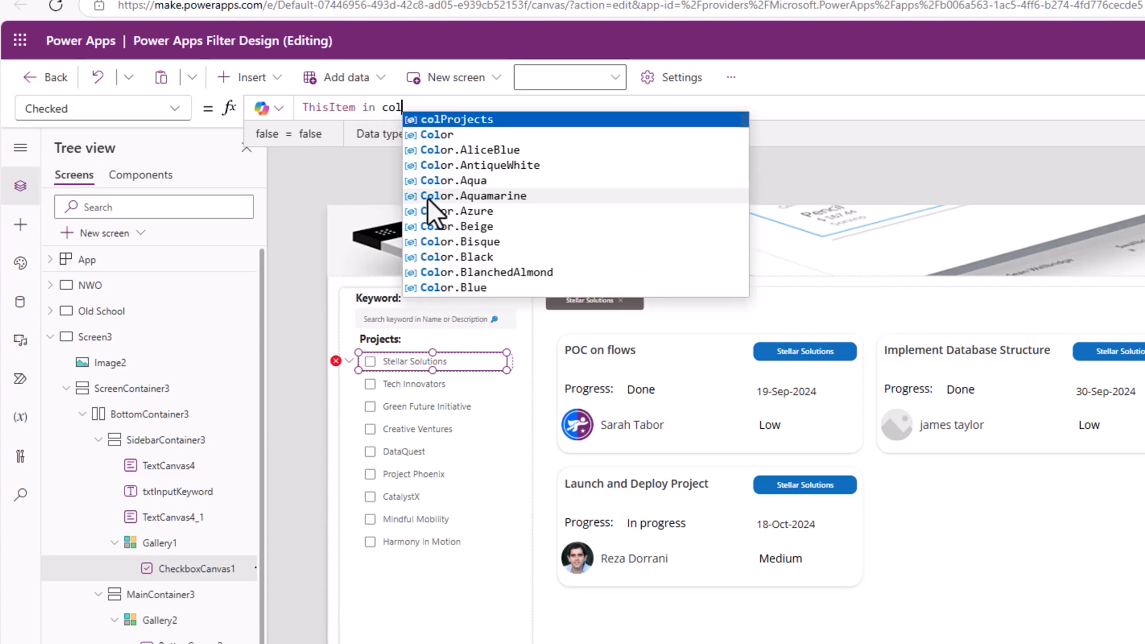
{"action": "key", "text": "Tab"}
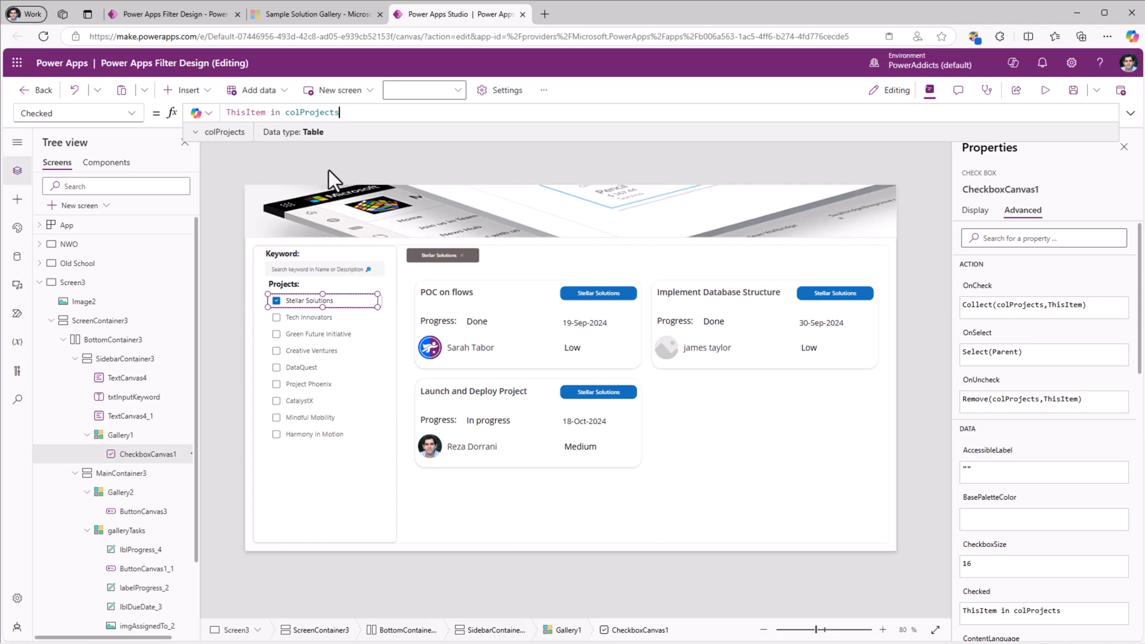
Preview the app, check Green Future Initiative, Creative Ventures and DataQuest, uncheck DataQuest, and remove the Green Future Initiative and Creative Ventures tags.
{"action": "left_click", "coordinate": [1045, 91]}
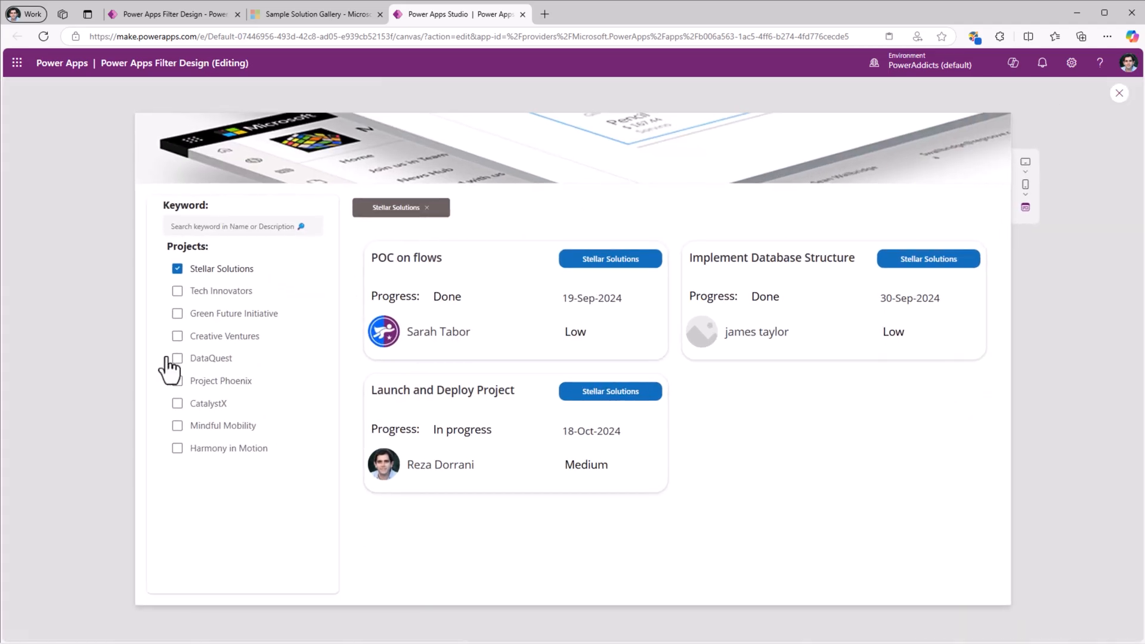
{"action": "left_click", "coordinate": [177, 314]}
{"action": "left_click", "coordinate": [179, 337]}
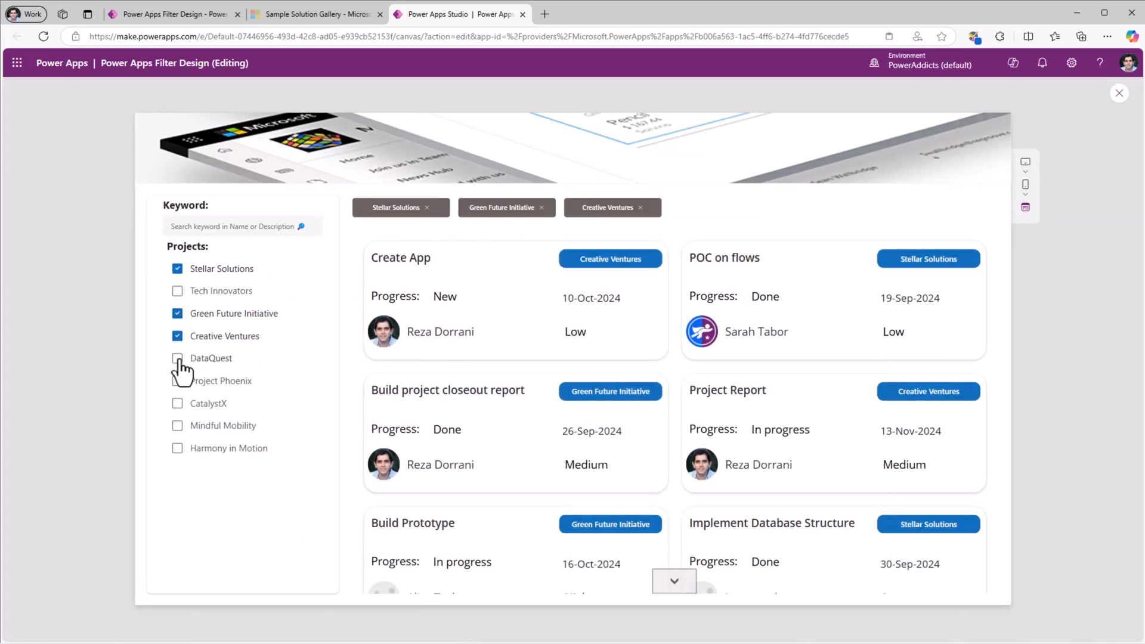
{"action": "left_click", "coordinate": [178, 359]}
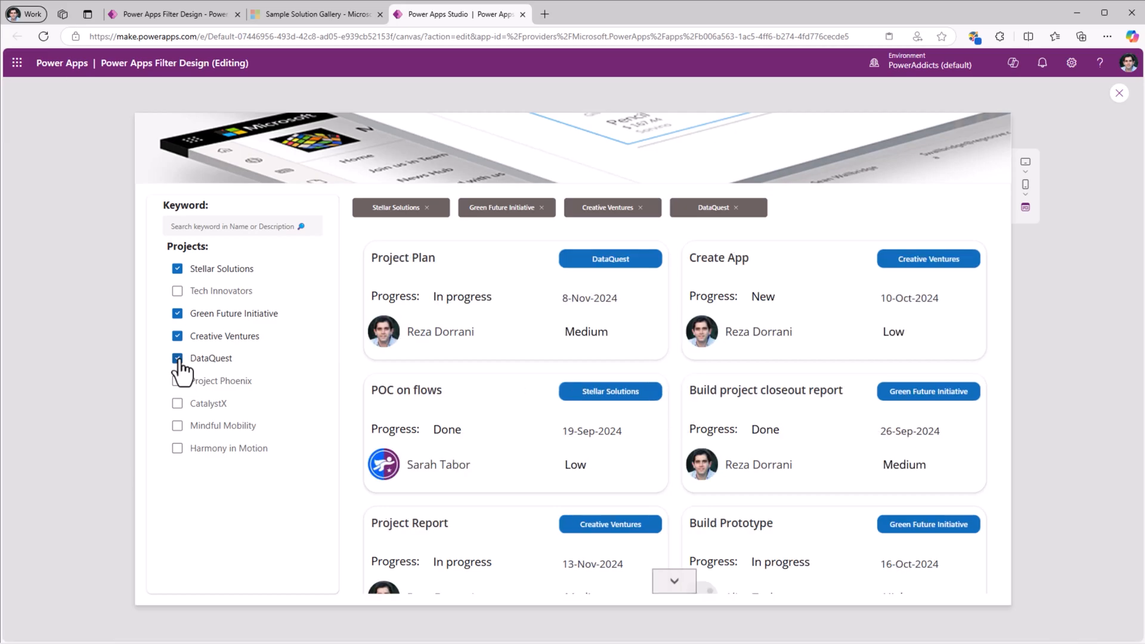
{"action": "left_click", "coordinate": [178, 358]}
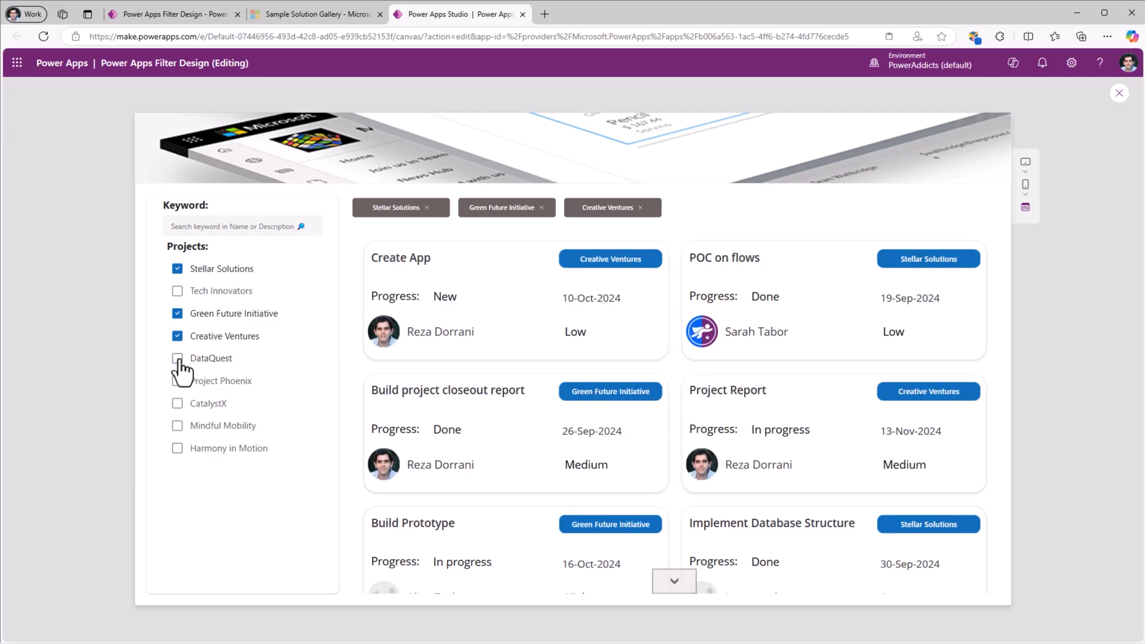
{"action": "left_click", "coordinate": [540, 208]}
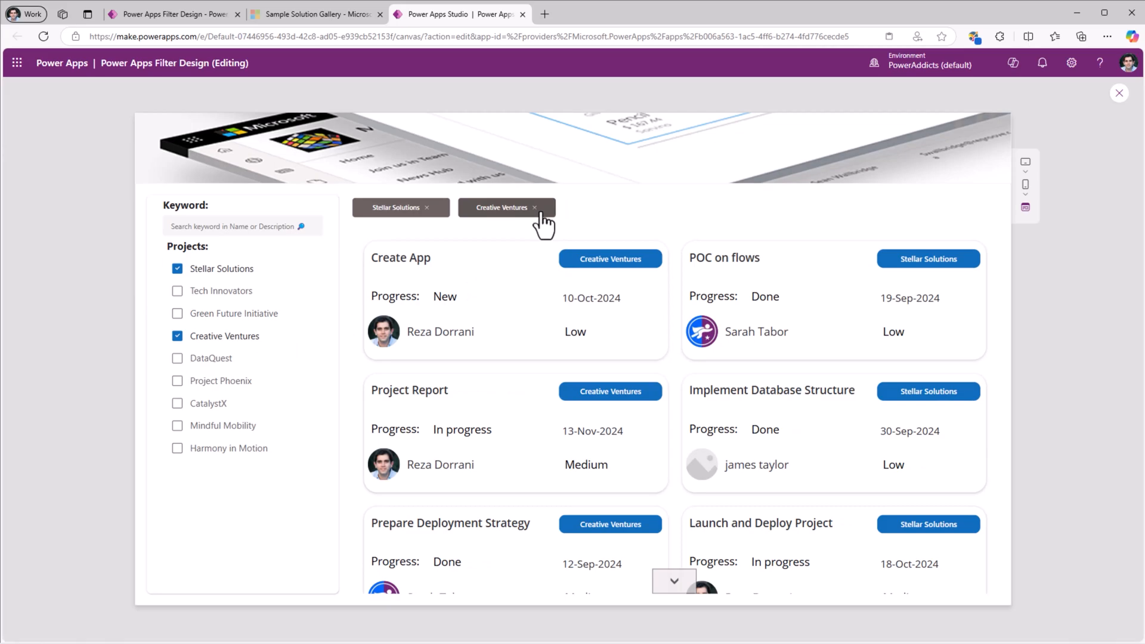
{"action": "left_click", "coordinate": [534, 209]}
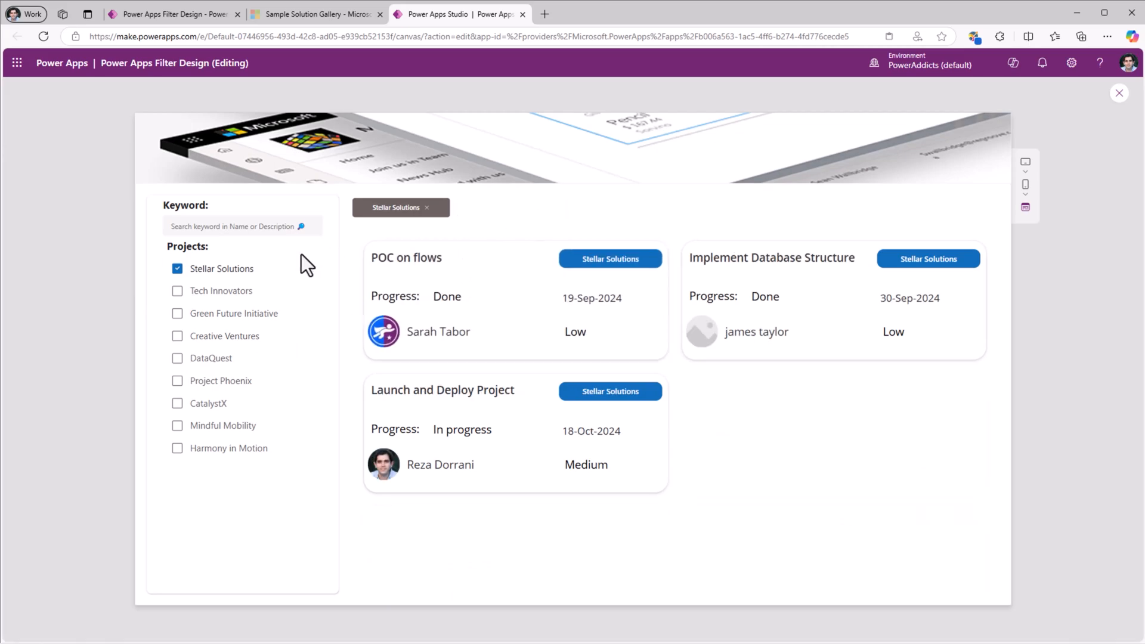
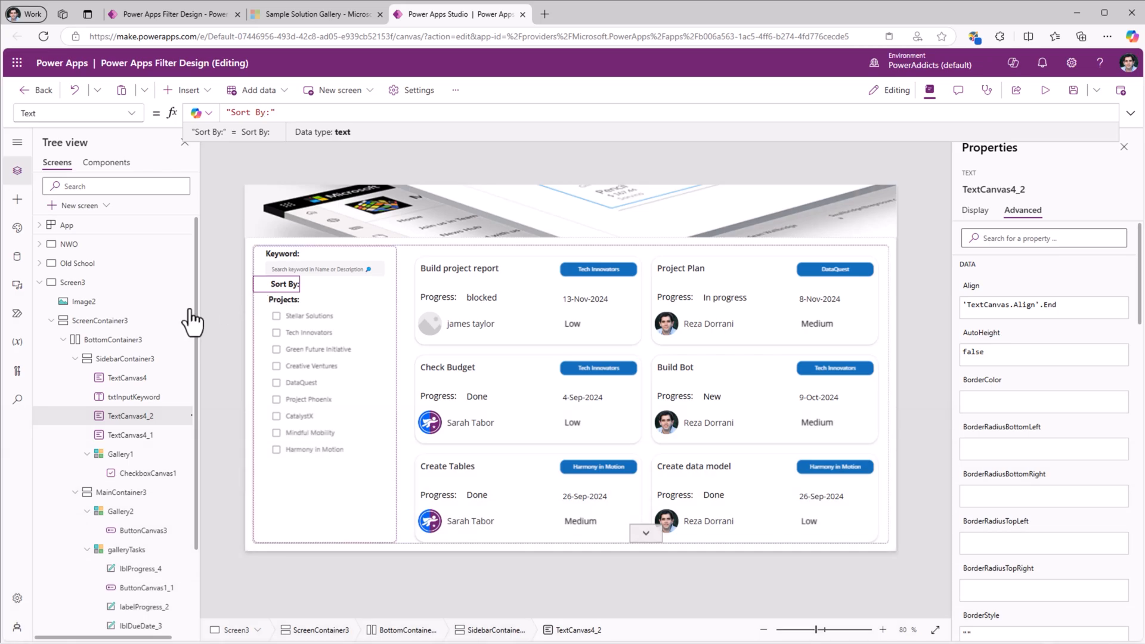
Insert a modern Dropdown control into SidebarContainer3.
{"action": "left_click", "coordinate": [125, 358]}
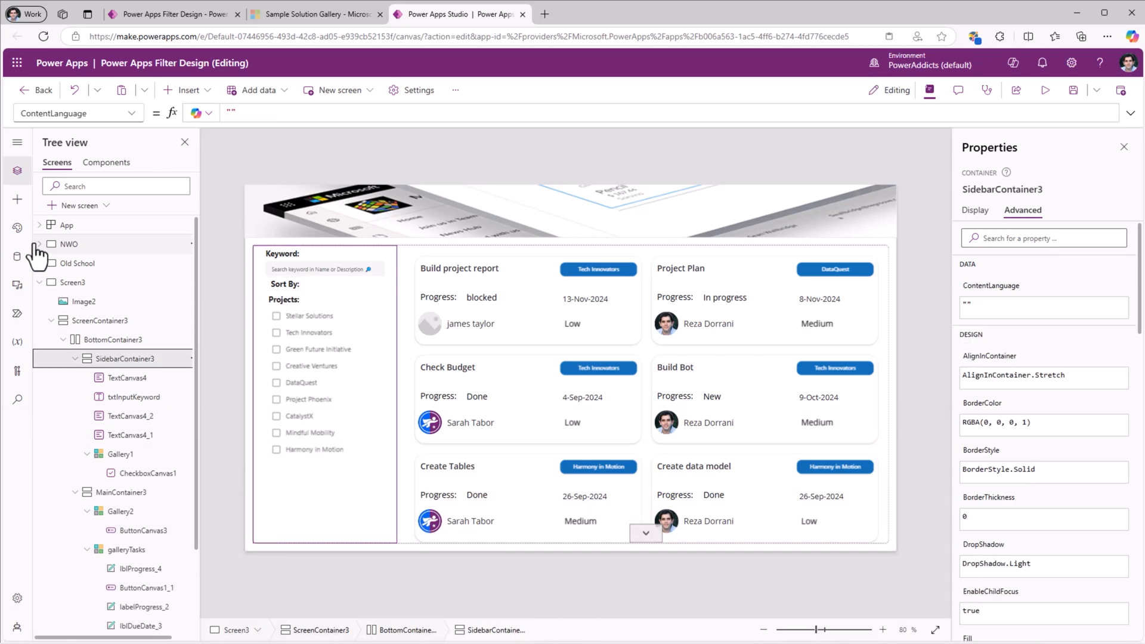
{"action": "left_click", "coordinate": [17, 200]}
{"action": "left_click", "coordinate": [69, 164]}
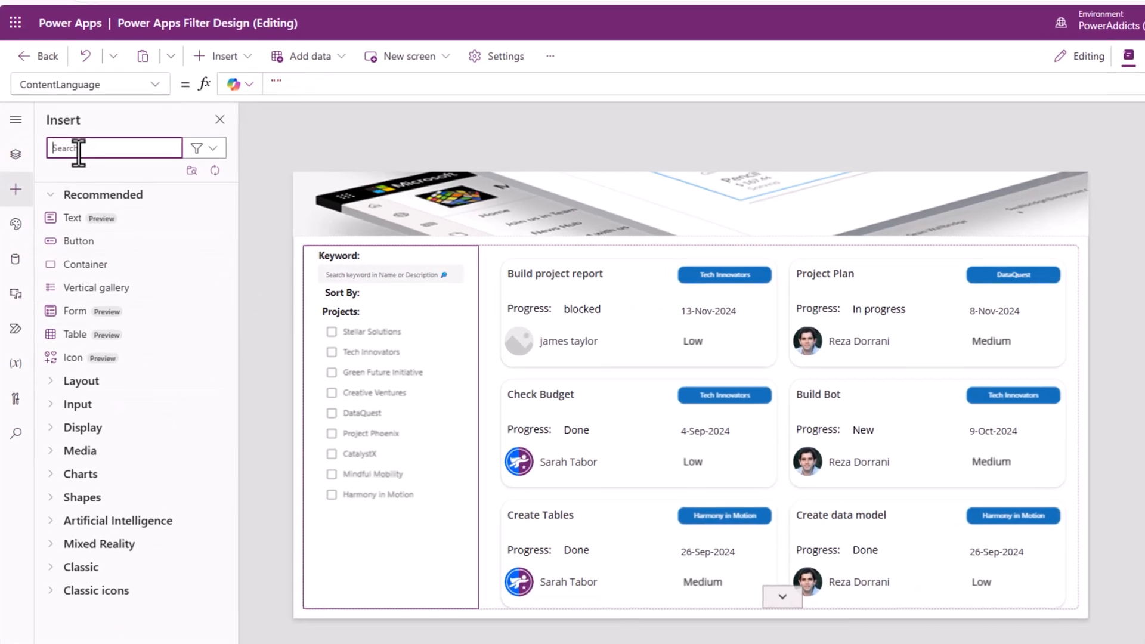
{"action": "type", "text": "drop"}
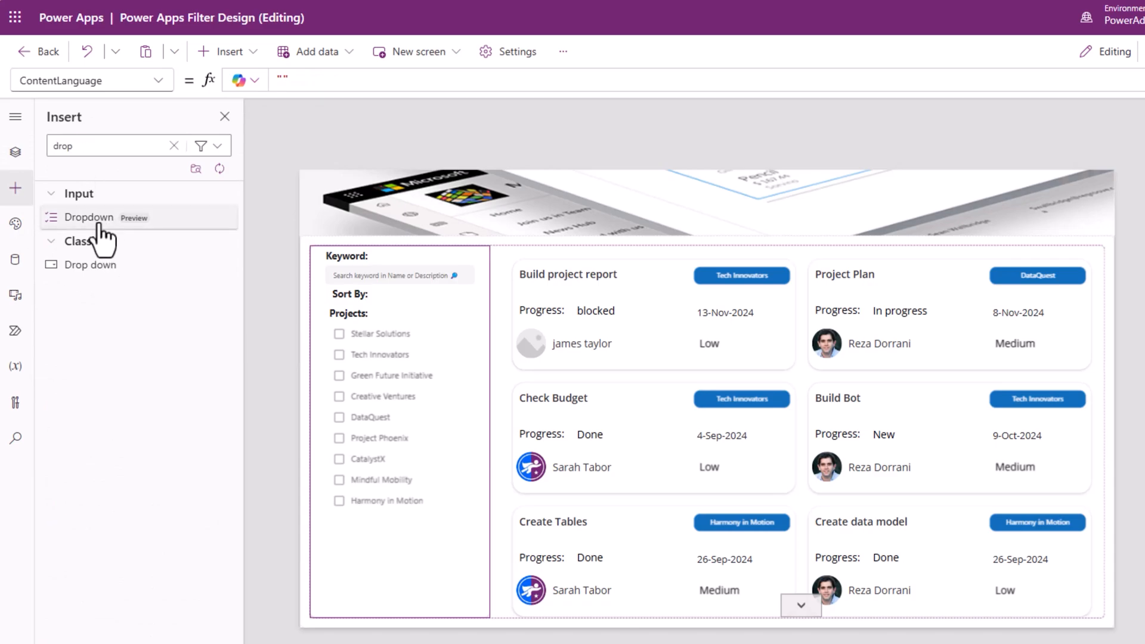
{"action": "left_click", "coordinate": [89, 218]}
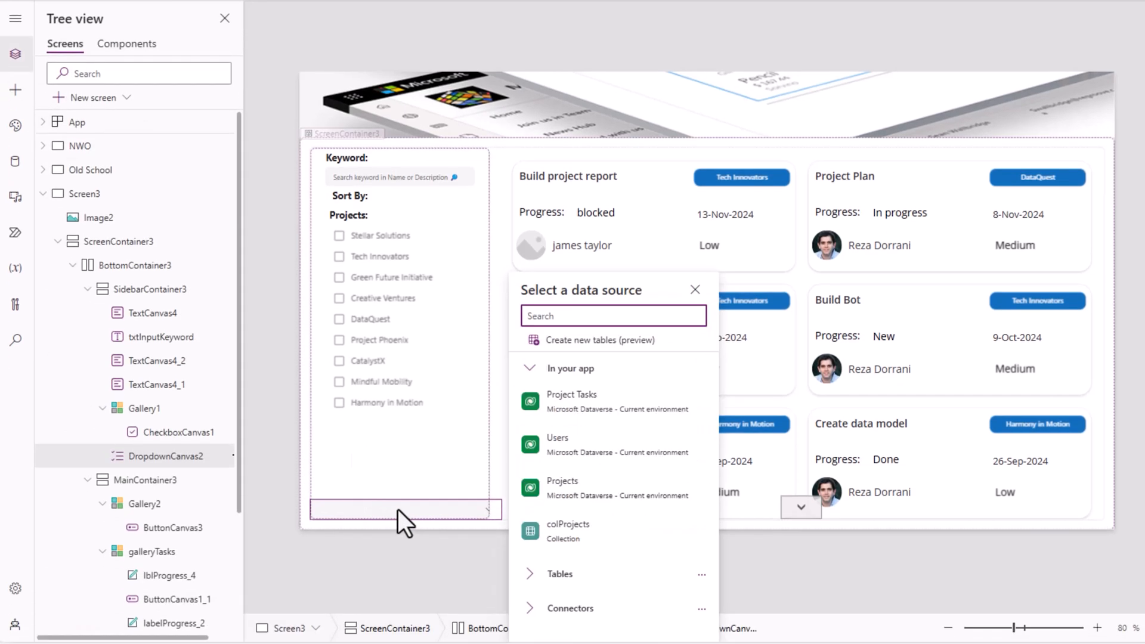
Reorder the new dropdown upward in the sidebar so it sits between the Sort By and Projects labels.
{"action": "right_click", "coordinate": [399, 608]}
{"action": "mouse_move", "coordinate": [476, 585]}
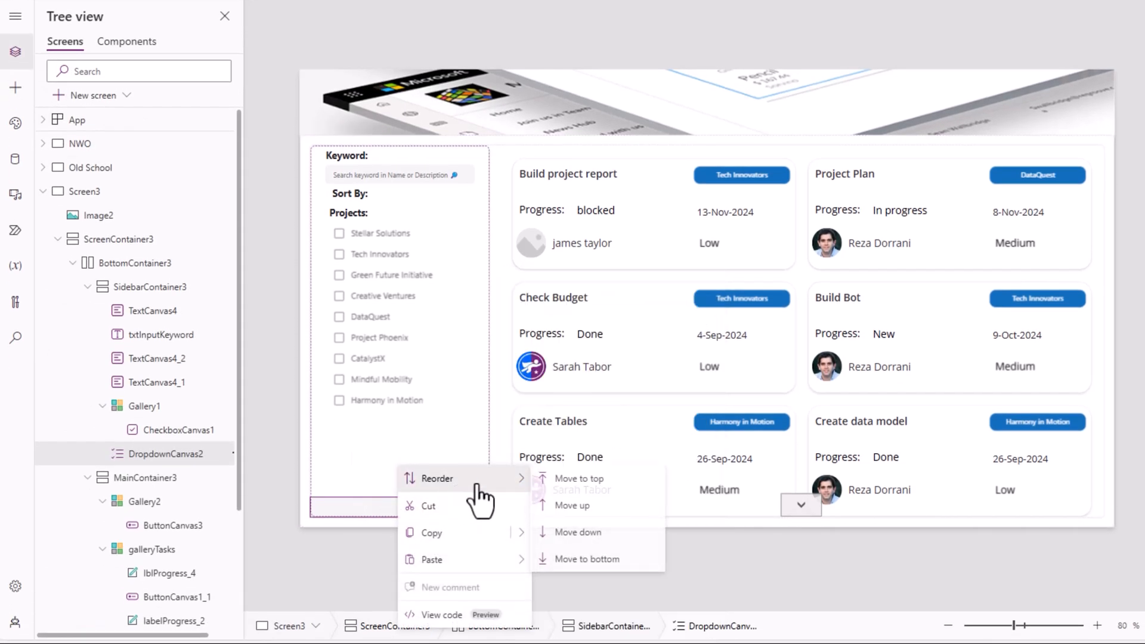
{"action": "left_click", "coordinate": [581, 506]}
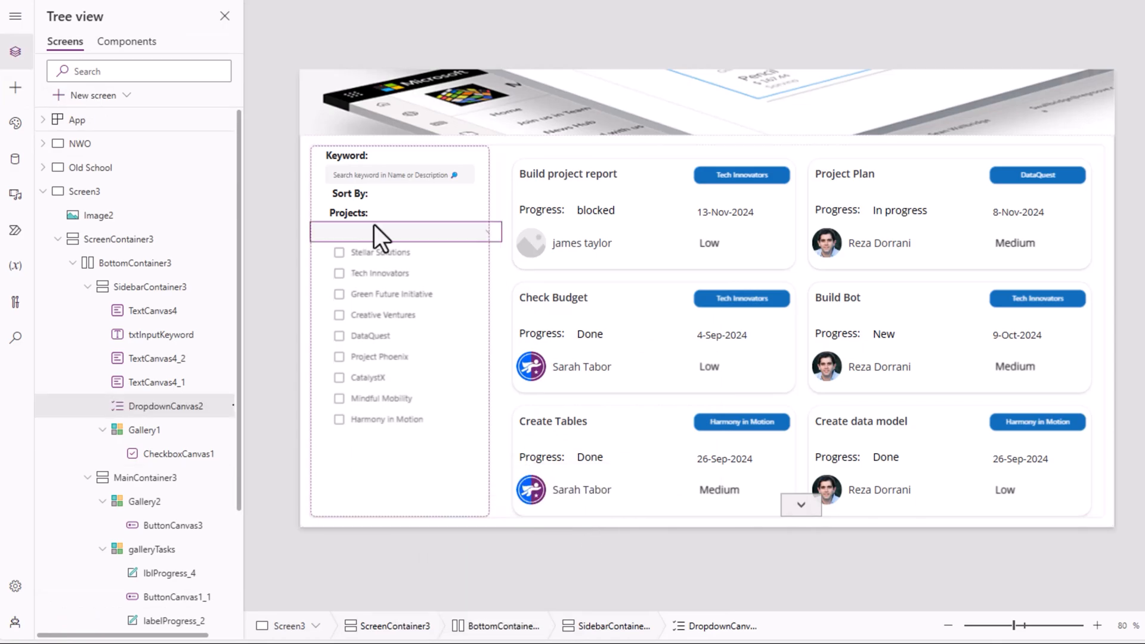
{"action": "right_click", "coordinate": [373, 225]}
{"action": "mouse_move", "coordinate": [477, 249]}
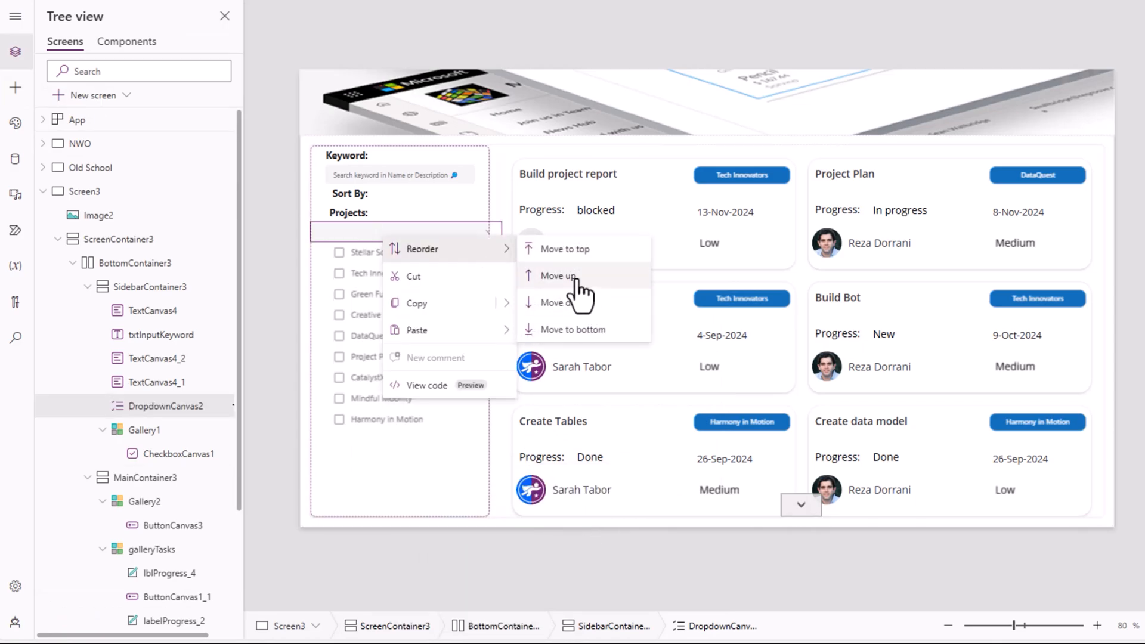
{"action": "left_click", "coordinate": [582, 275]}
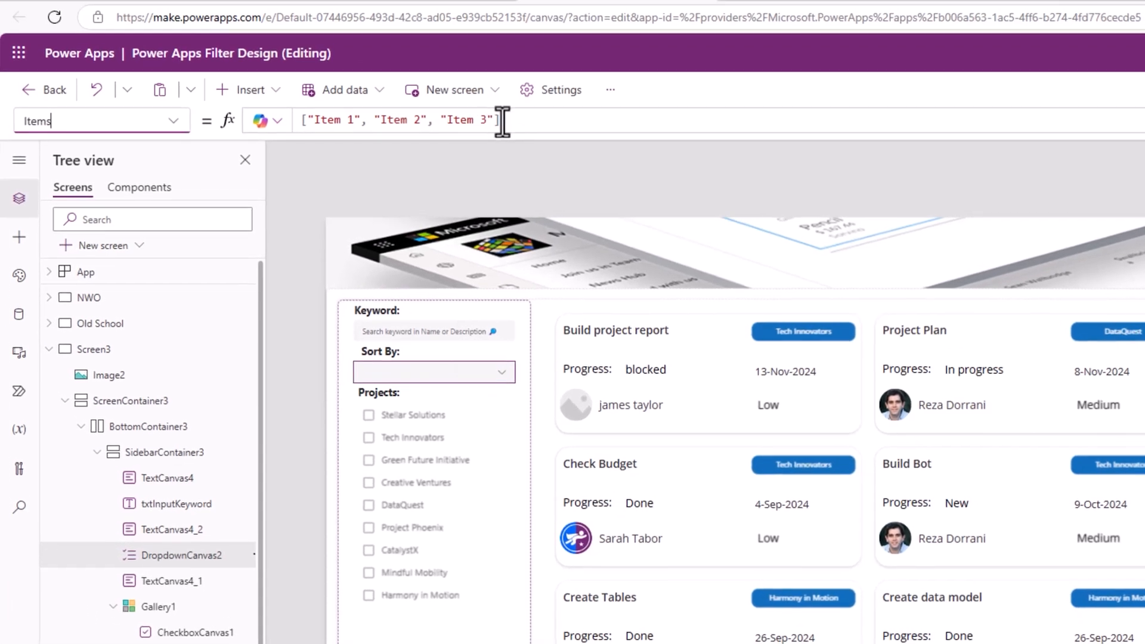
Set the dropdown's Items property to ["Modified: Newest to Oldest","Modified: Oldest to Newest"].
{"action": "left_click_drag", "start_coordinate": [502, 121], "coordinate": [303, 117]}
{"action": "left_click", "coordinate": [312, 116]}
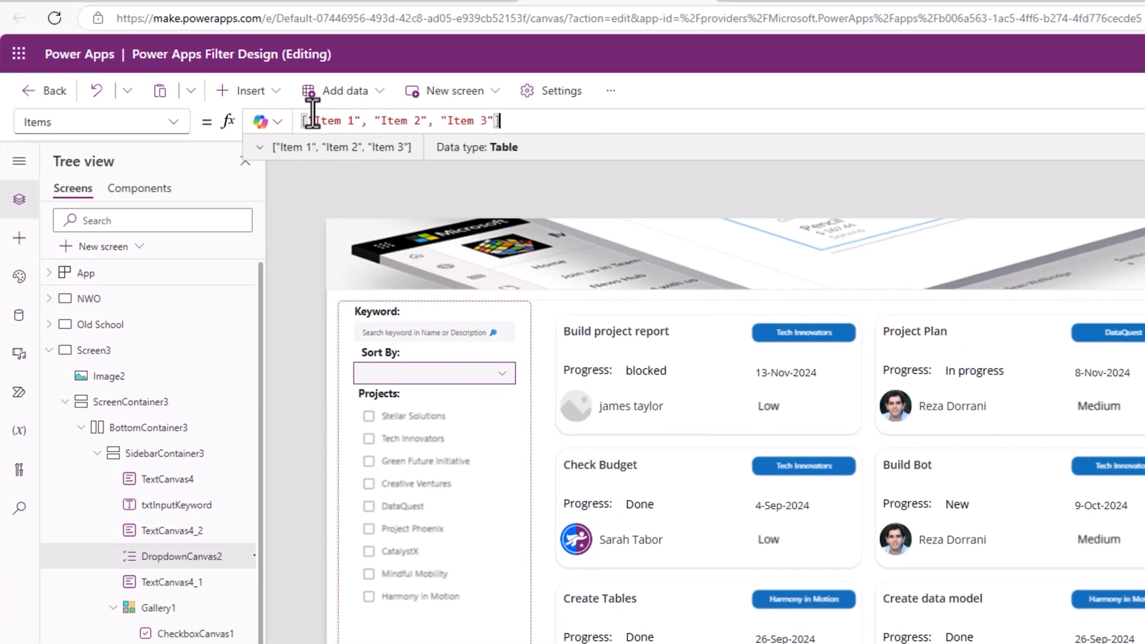
{"action": "key", "text": "shift+End"}
{"action": "type", "text": "Modif"}
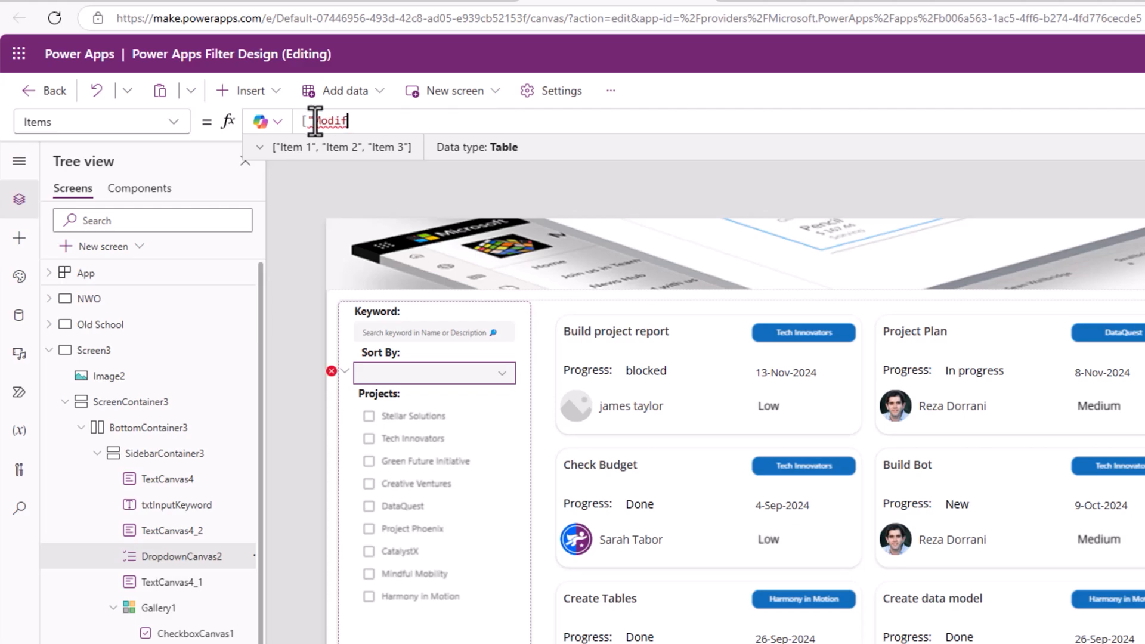
{"action": "type", "text": "ied: Newest"}
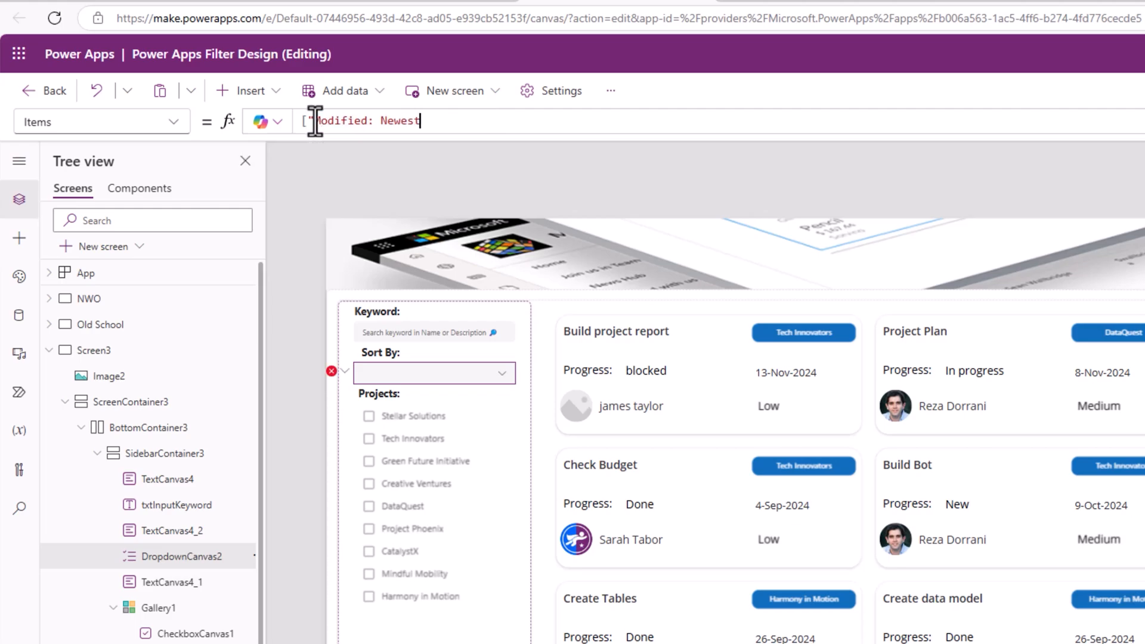
{"action": "type", "text": " to Oldest\",\"Modified: Olde"}
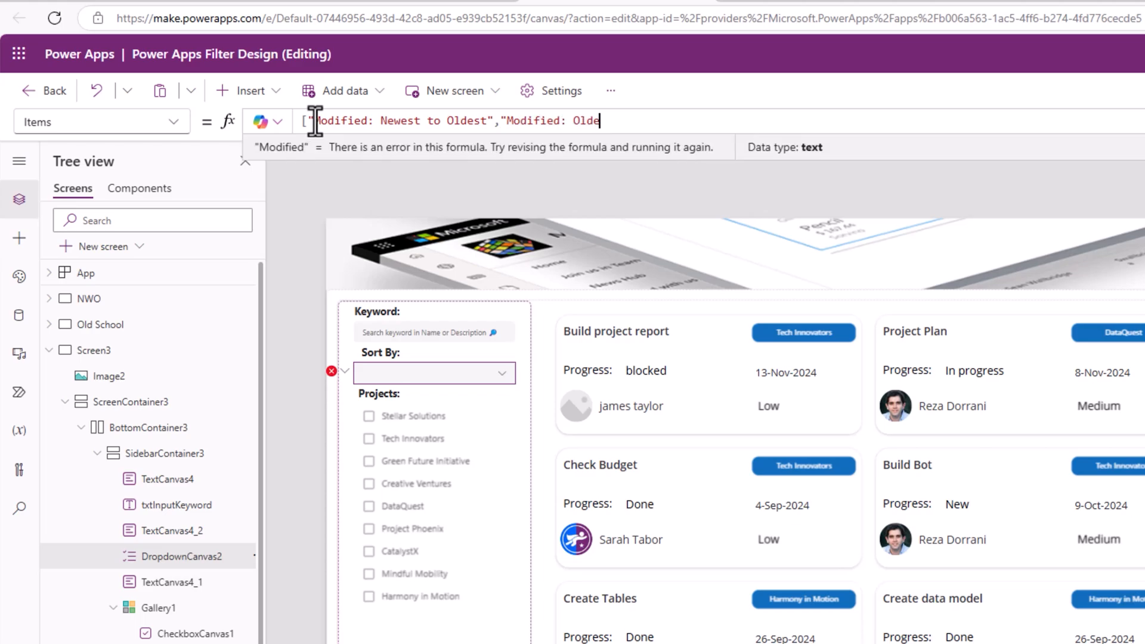
{"action": "type", "text": "st to Newest\""}
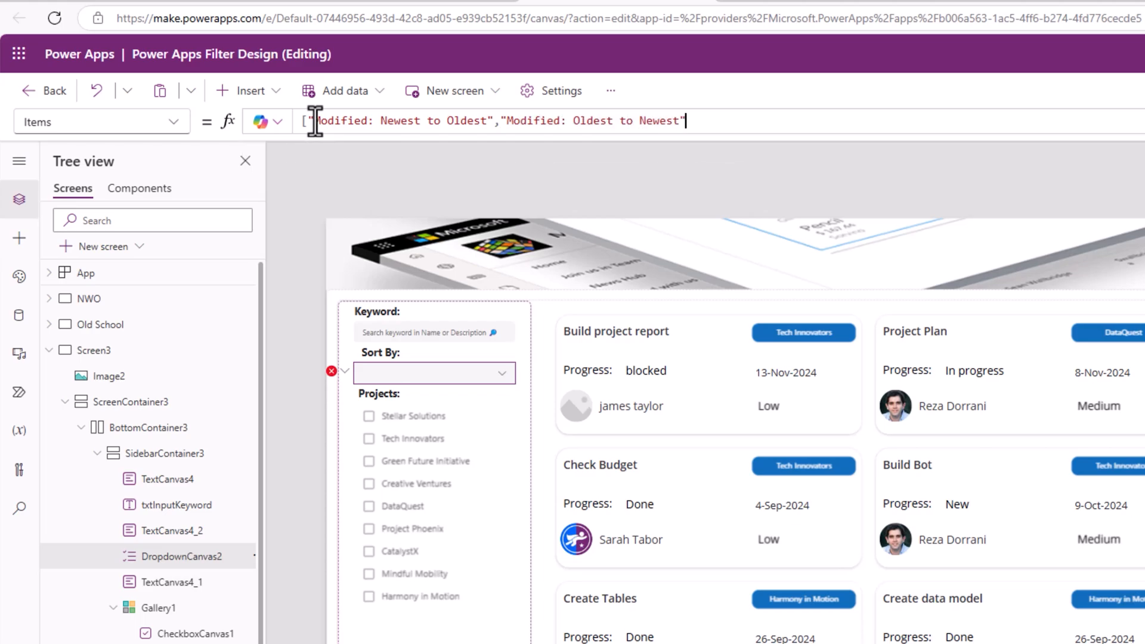
{"action": "type", "text": "]"}
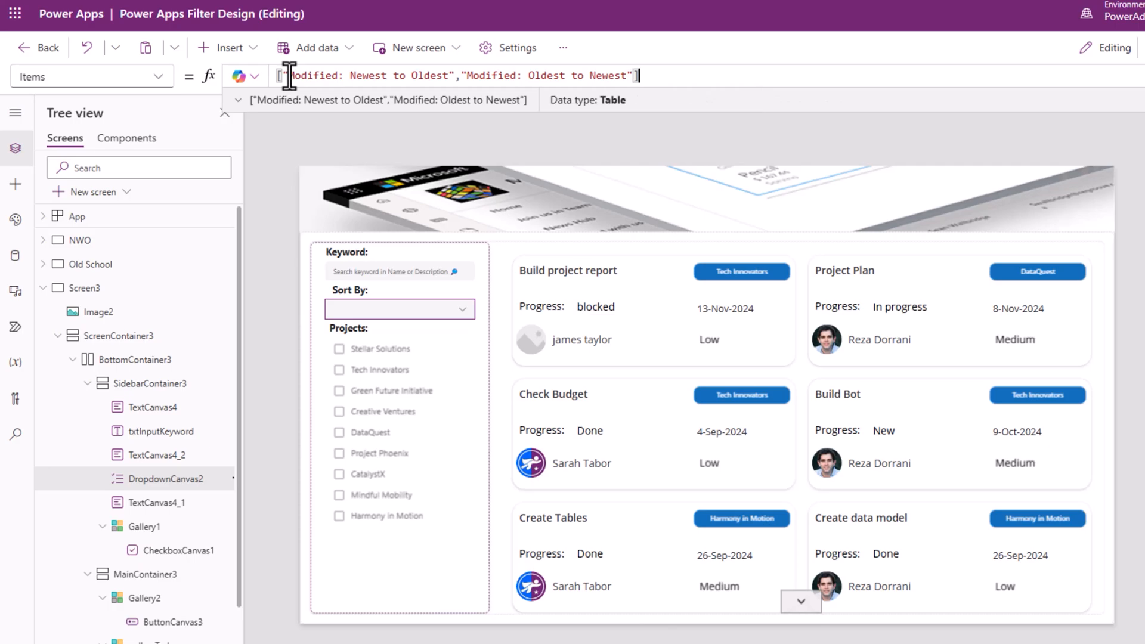
Set the dropdown's DefaultSelectedItems property to ["Modified: Newest to Oldest"].
{"action": "left_click", "coordinate": [383, 310]}
{"action": "left_click", "coordinate": [165, 81]}
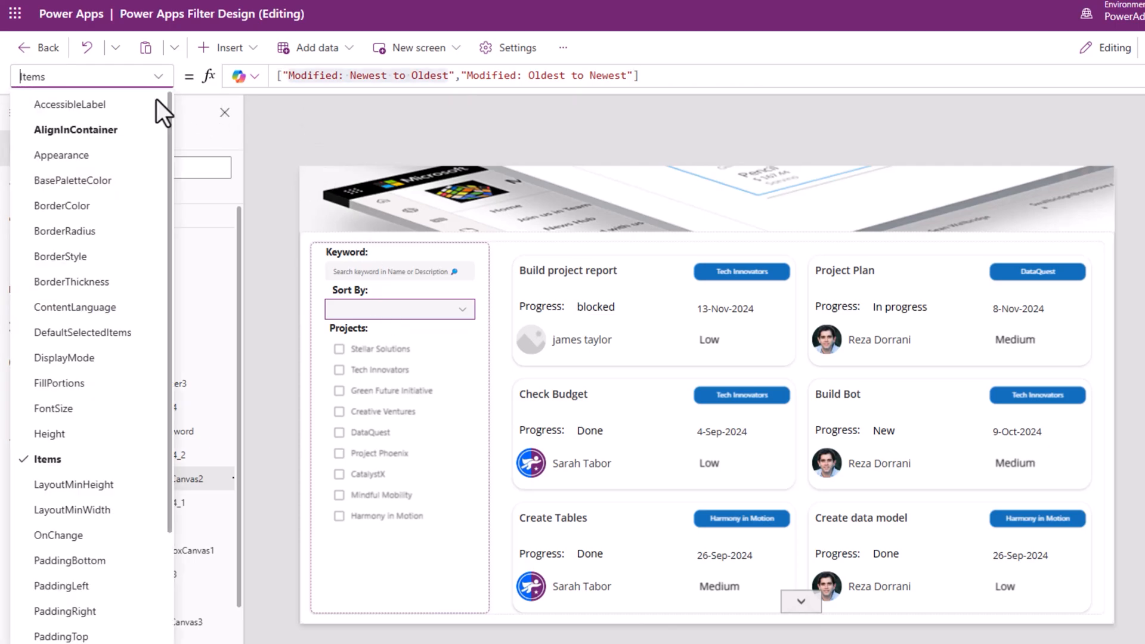
{"action": "left_click", "coordinate": [88, 334]}
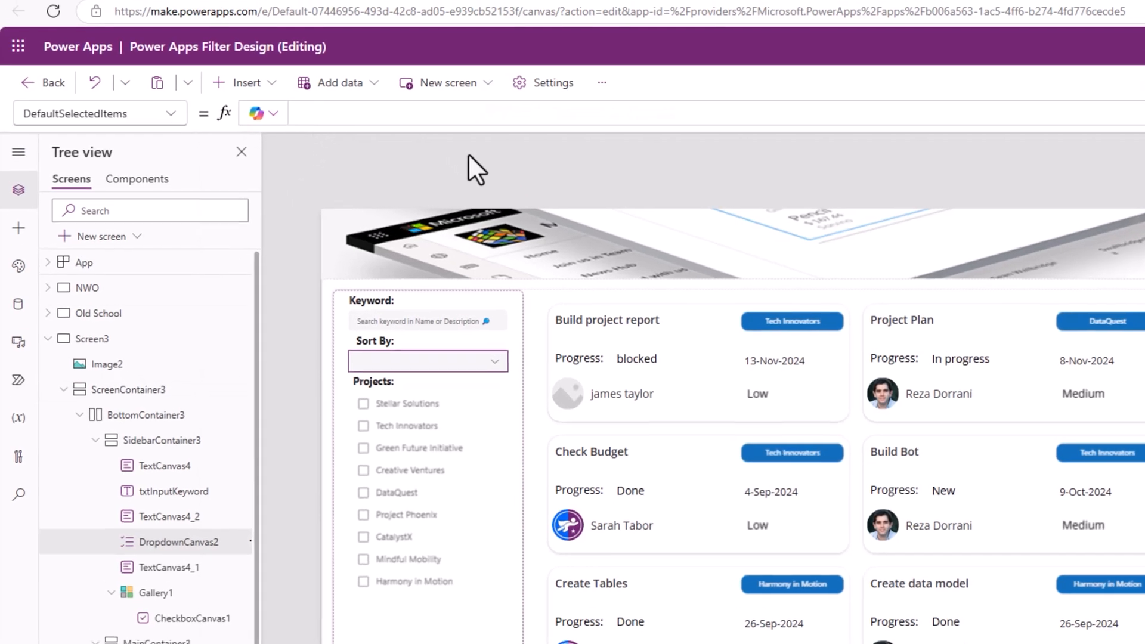
{"action": "type", "text": "[\"Modified: Newest to Oldest\"]"}
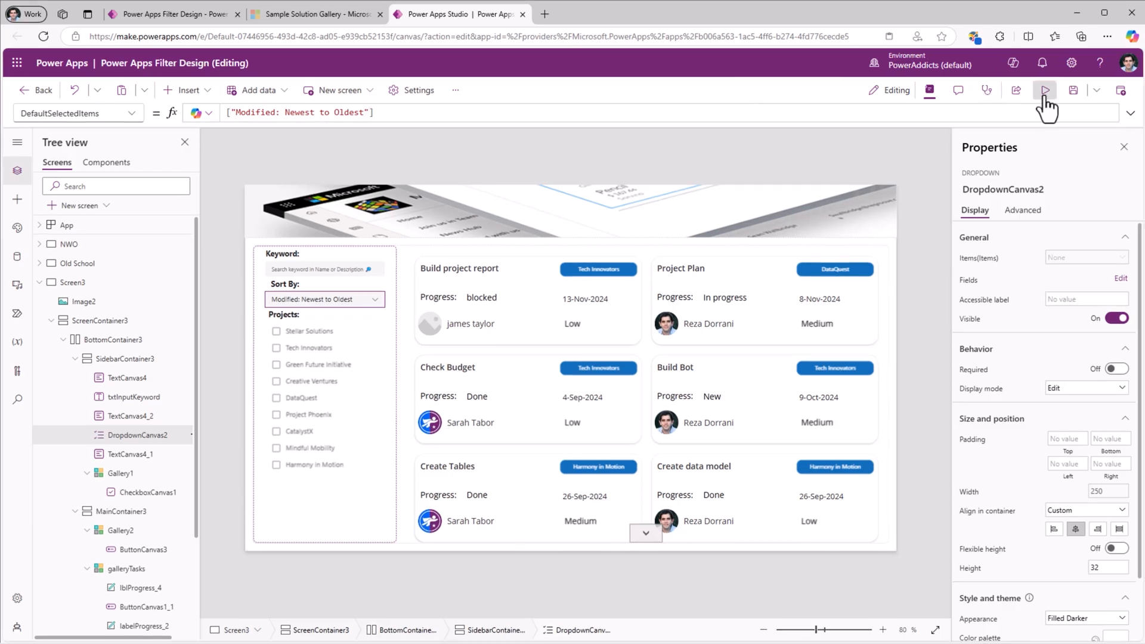
Preview the app, switch Sort By to Modified: Oldest to Newest and back to Newest to Oldest, and close the preview.
{"action": "left_click", "coordinate": [1044, 90]}
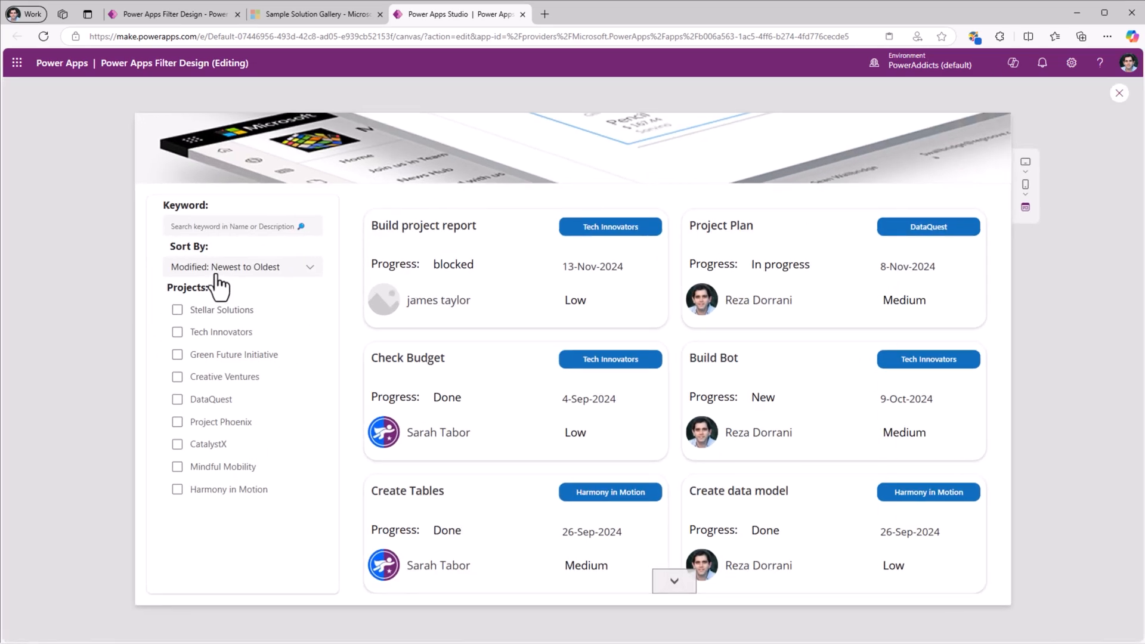
{"action": "left_click", "coordinate": [257, 271]}
{"action": "left_click", "coordinate": [255, 304]}
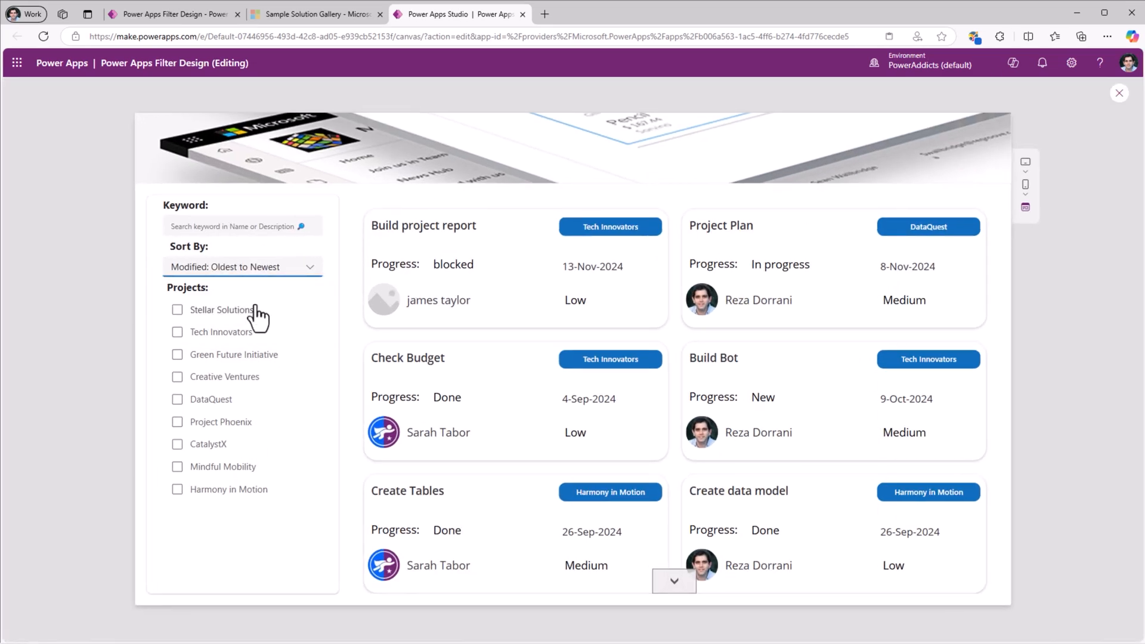
{"action": "left_click", "coordinate": [259, 271]}
{"action": "left_click", "coordinate": [266, 288]}
{"action": "key", "text": "Escape"}
Review the full Items formula of the task gallery in the expanded formula editor.
{"action": "left_click", "coordinate": [526, 409]}
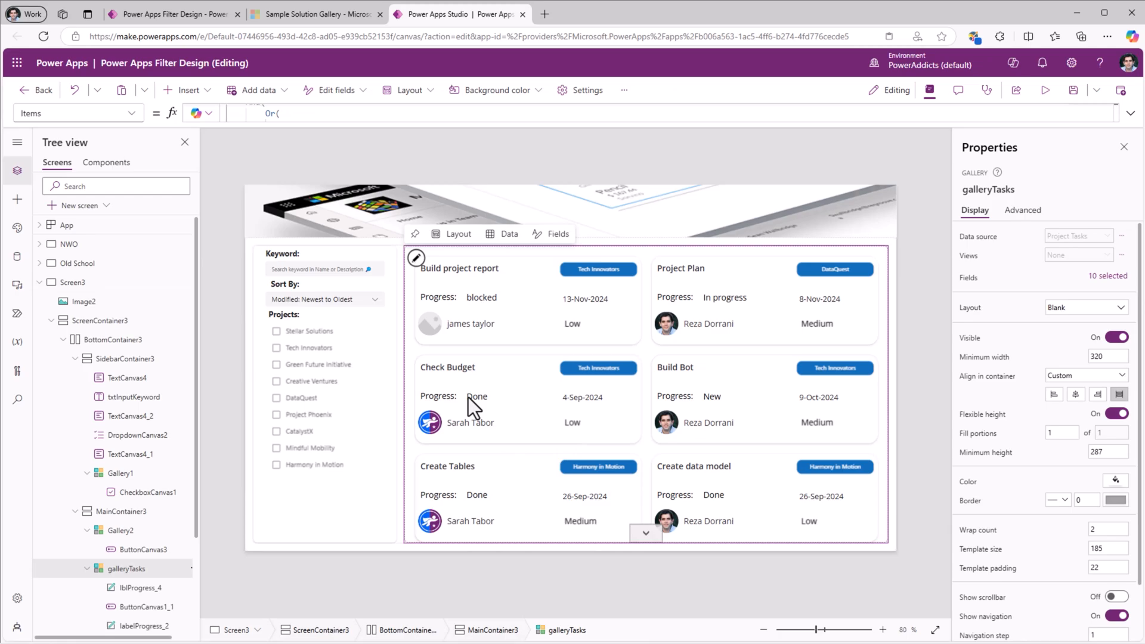
{"action": "left_click", "coordinate": [1131, 113]}
{"action": "scroll", "coordinate": [299, 194], "scroll_direction": "up", "scroll_amount": 1}
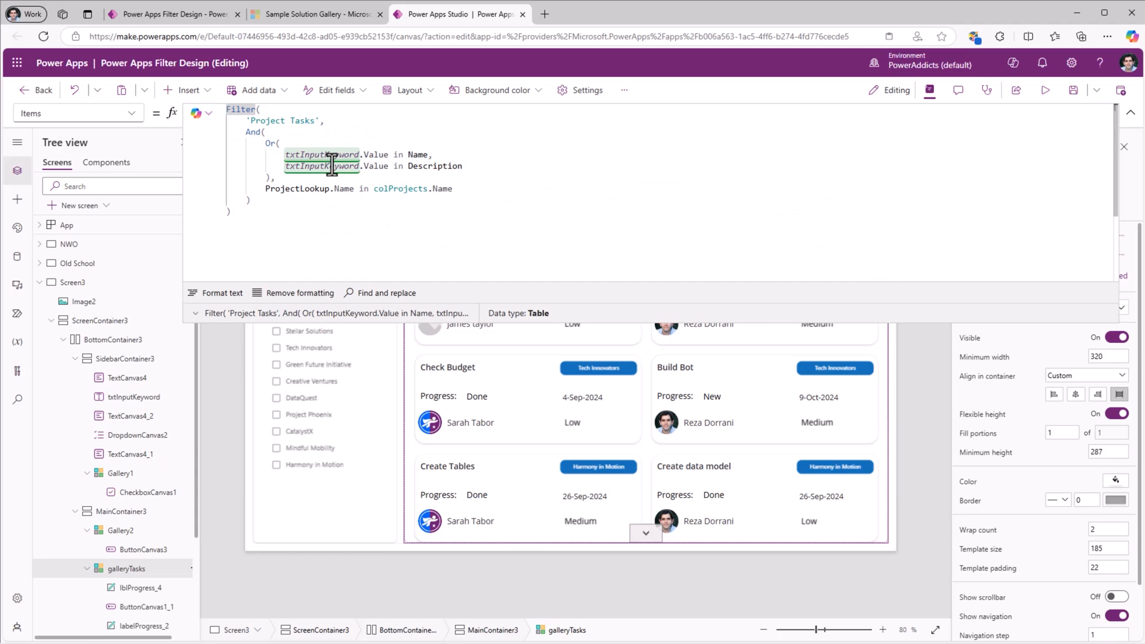
Rename the Sort By dropdown as drpSortBy.
{"action": "left_click", "coordinate": [328, 301]}
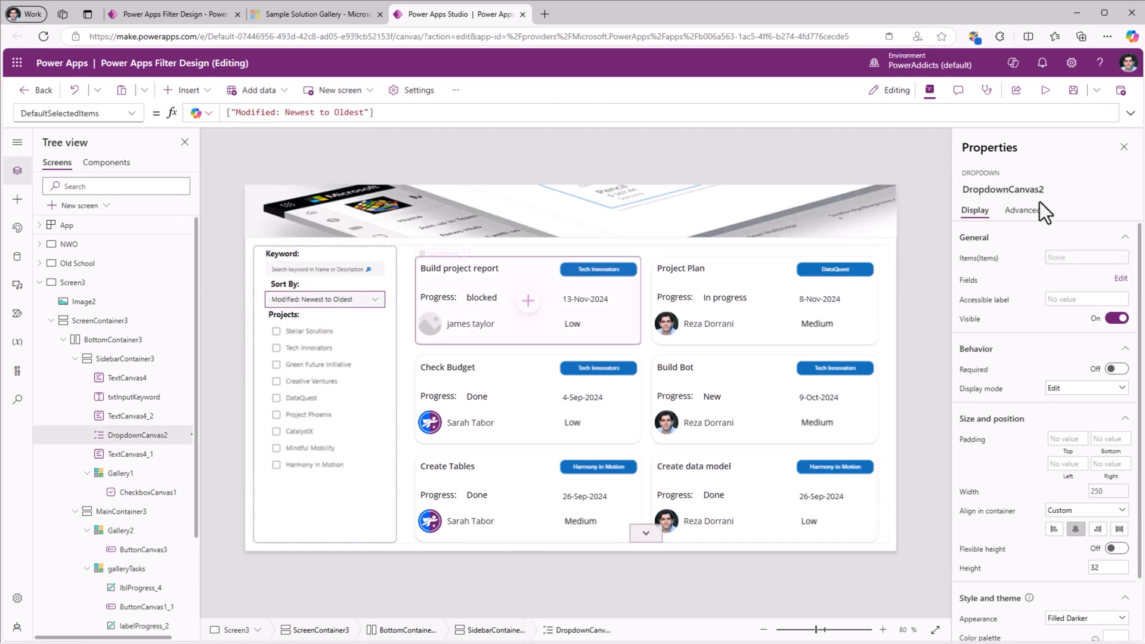
{"action": "left_click", "coordinate": [1020, 191]}
{"action": "type", "text": "drpSortBy"}
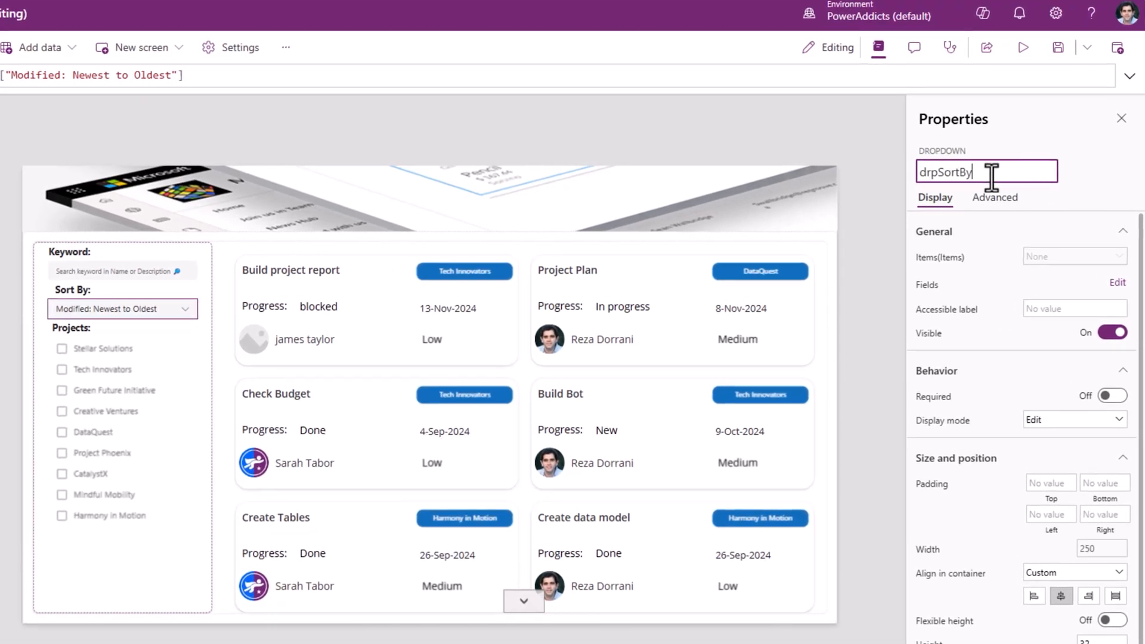
{"action": "key", "text": "Return"}
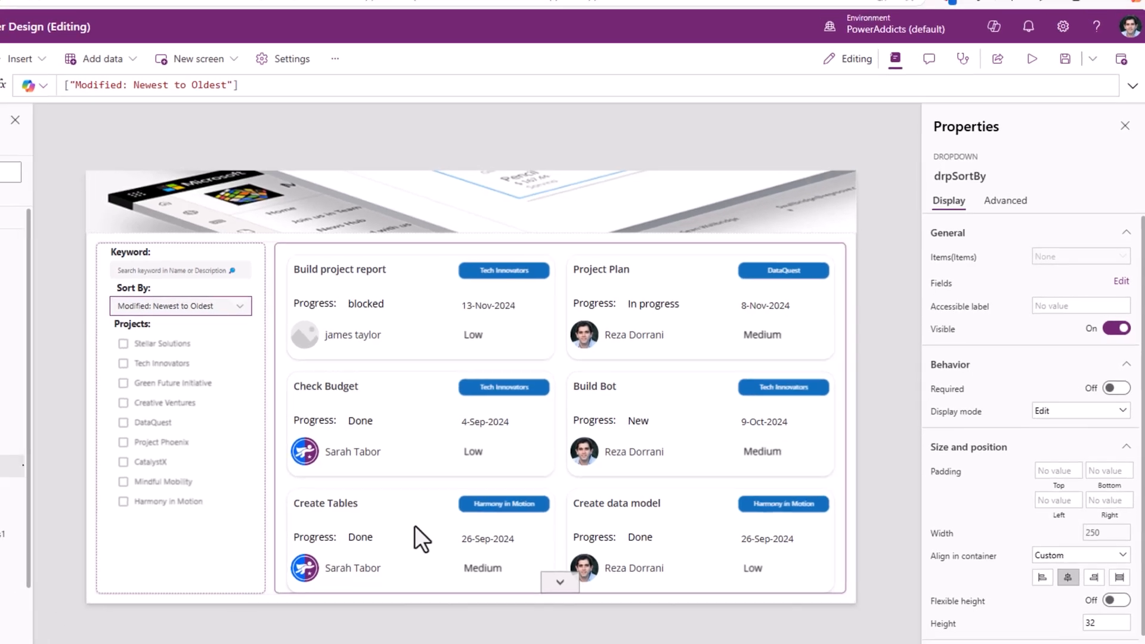
Begin the task gallery's Items formula with Switch(drpSortBy.Selected.Value above the existing Filter function.
{"action": "left_click", "coordinate": [372, 541]}
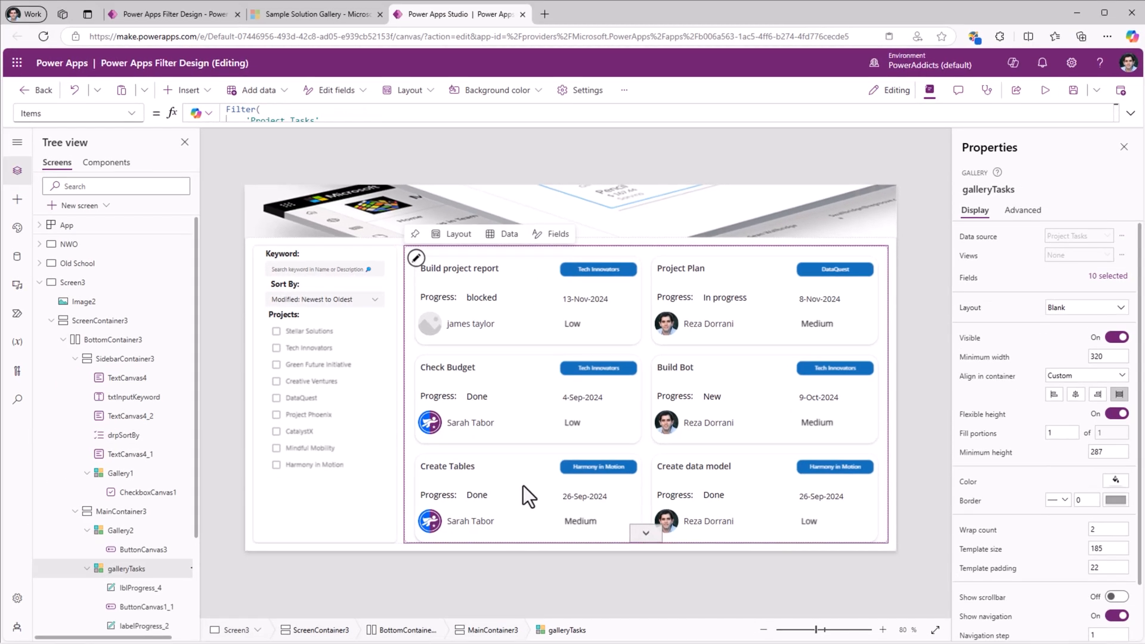
{"action": "left_click", "coordinate": [228, 114]}
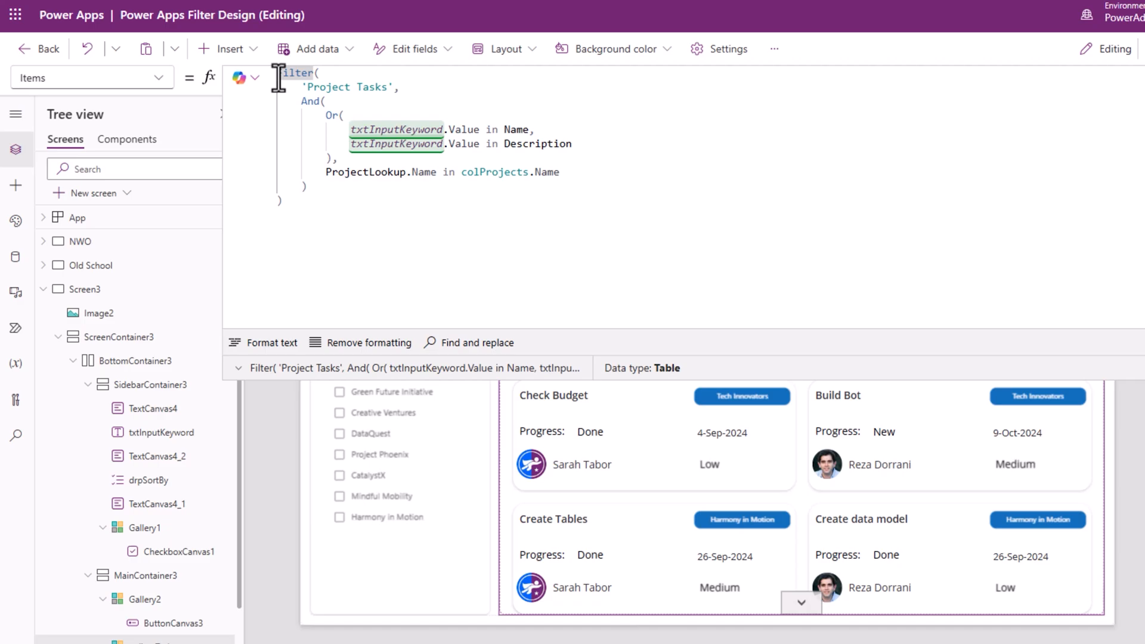
{"action": "key", "text": "Return"}
{"action": "key", "text": "Return"}
{"action": "left_click", "coordinate": [279, 78]}
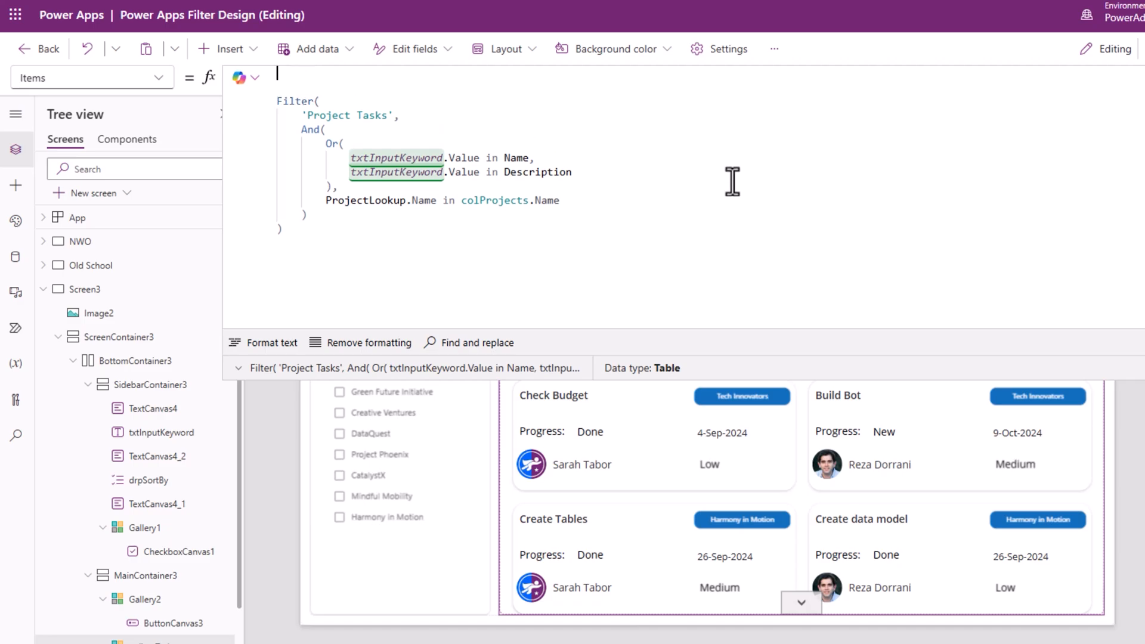
{"action": "type", "text": "Switch"}
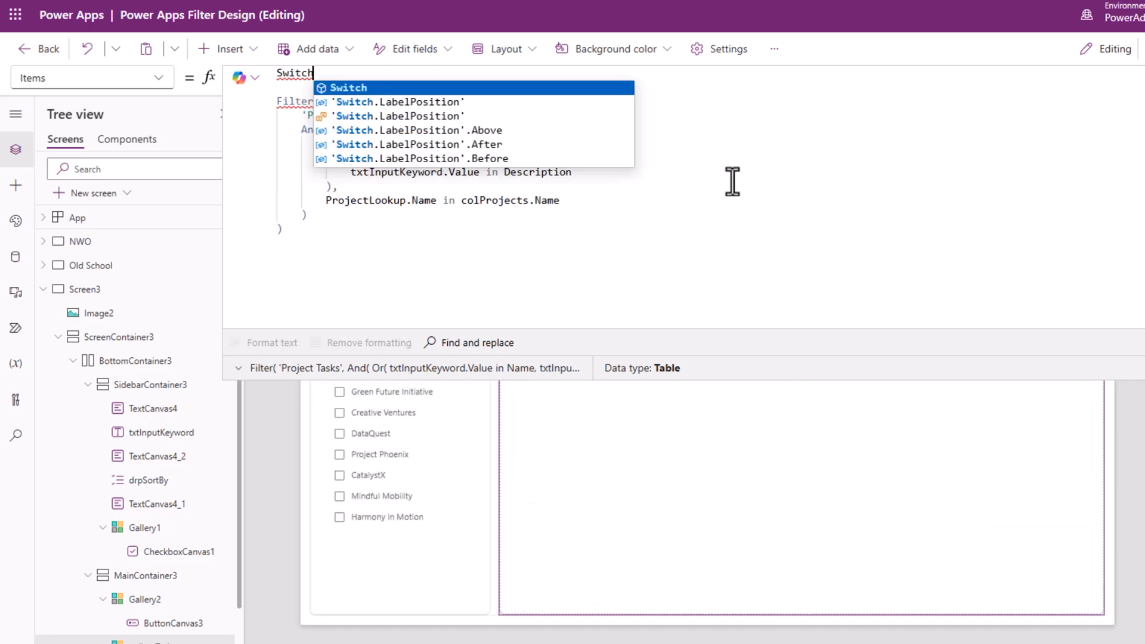
{"action": "type", "text": "(drp"}
{"action": "key", "text": "Down"}
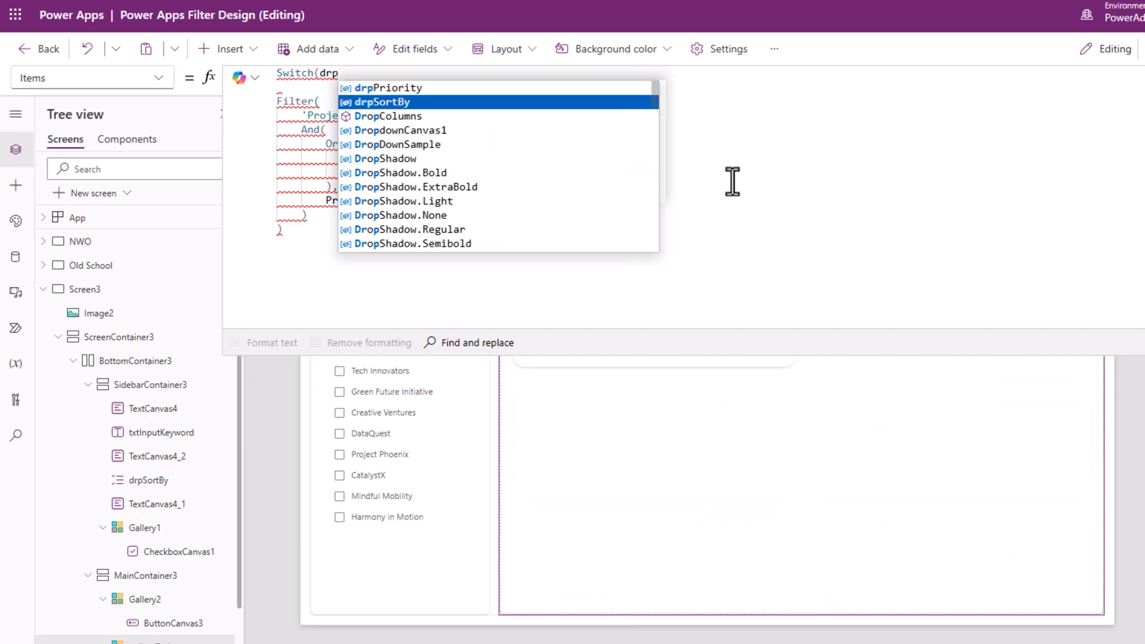
{"action": "key", "text": "Tab"}
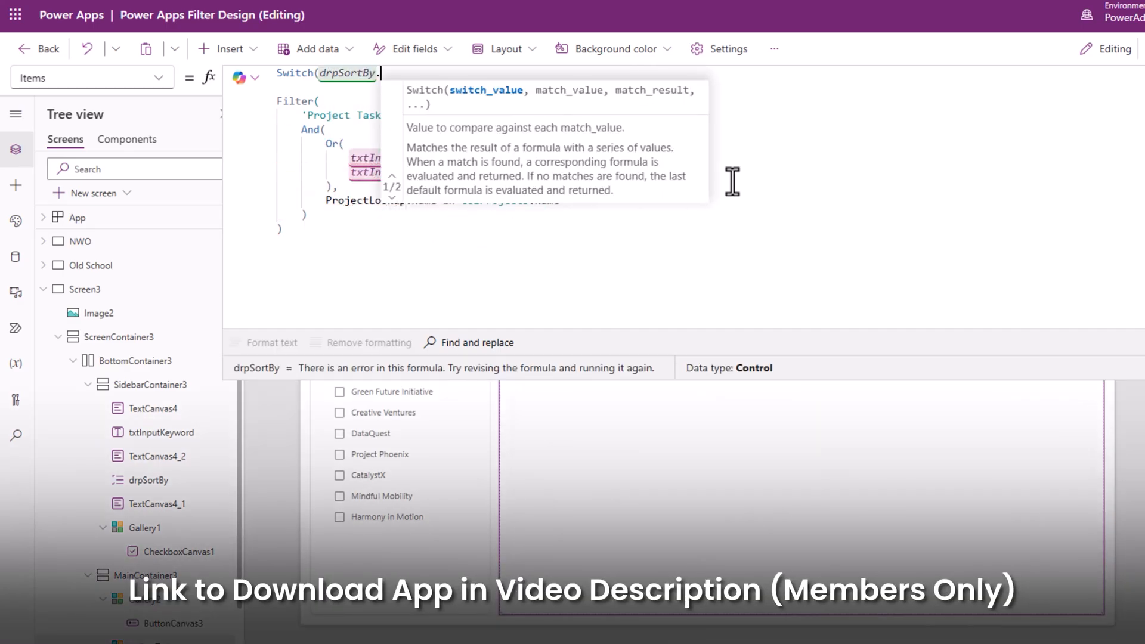
{"action": "type", "text": ".se"}
{"action": "key", "text": "Tab"}
{"action": "type", "text": "."}
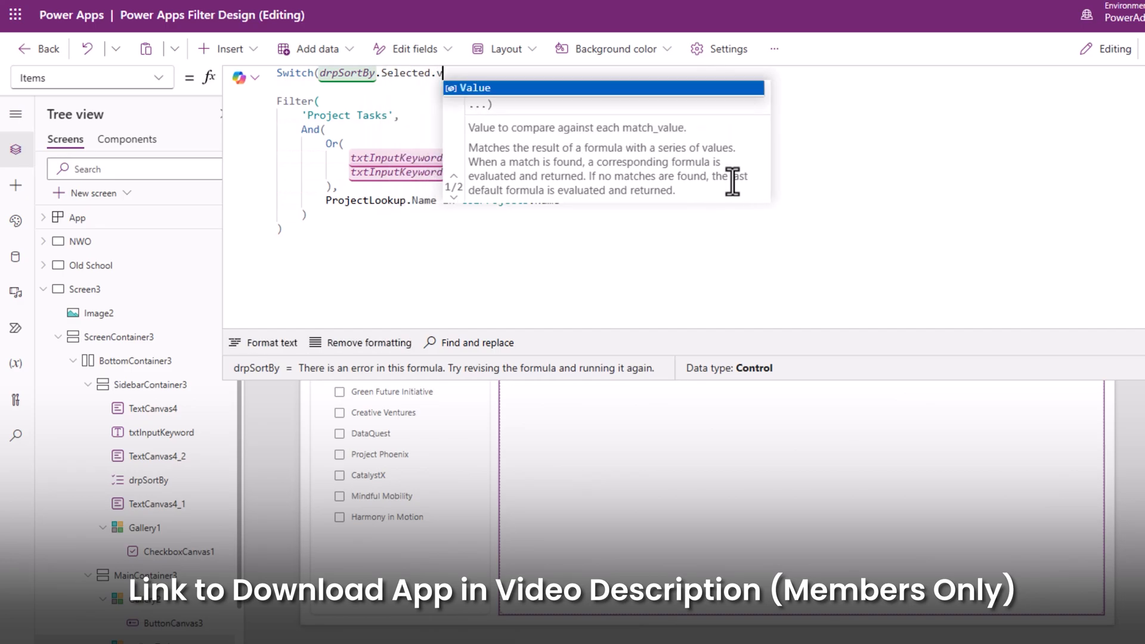
{"action": "key", "text": "Tab"}
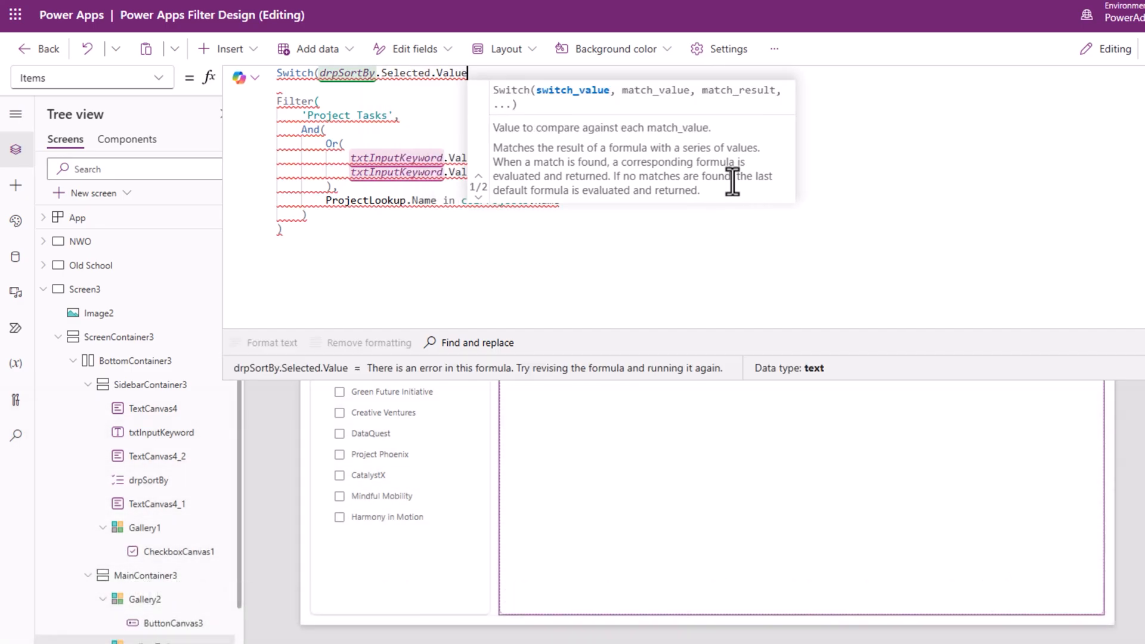
Add "Modified: Newest to Oldest" as the first match value of the Switch function.
{"action": "type", "text": ",\""}
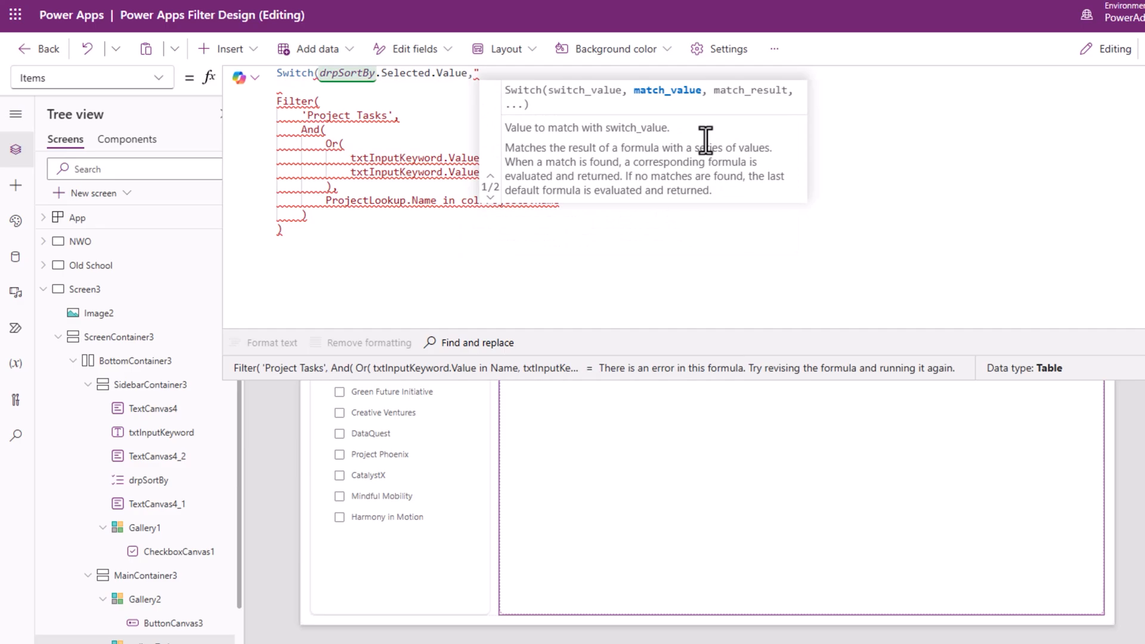
{"action": "type", "text": "Modified: Newest to Oldest"}
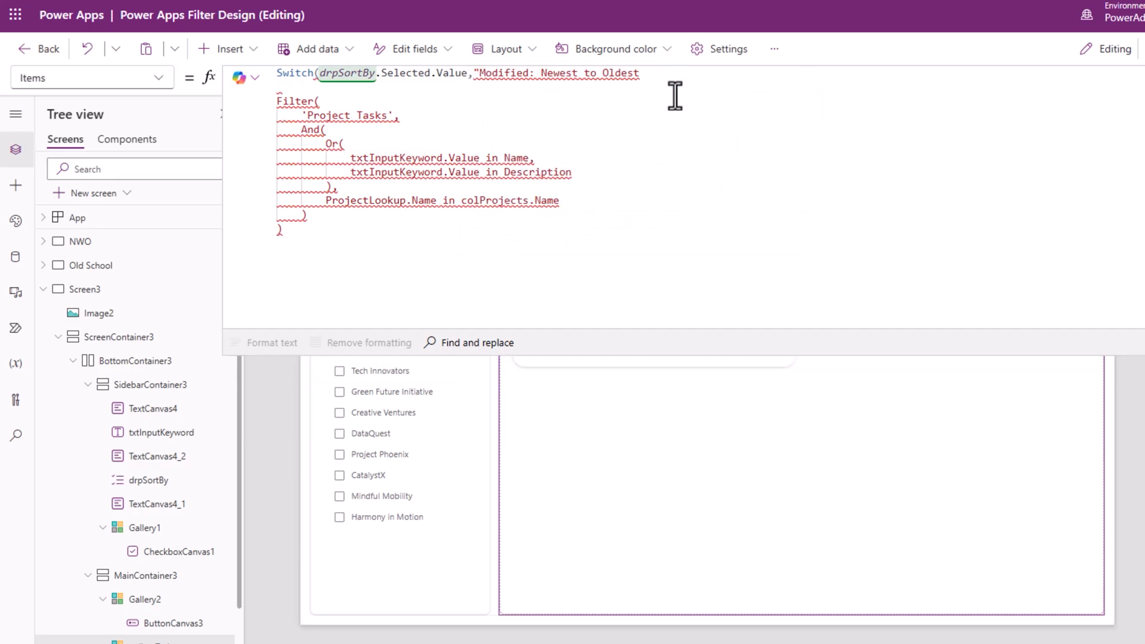
{"action": "type", "text": "\","}
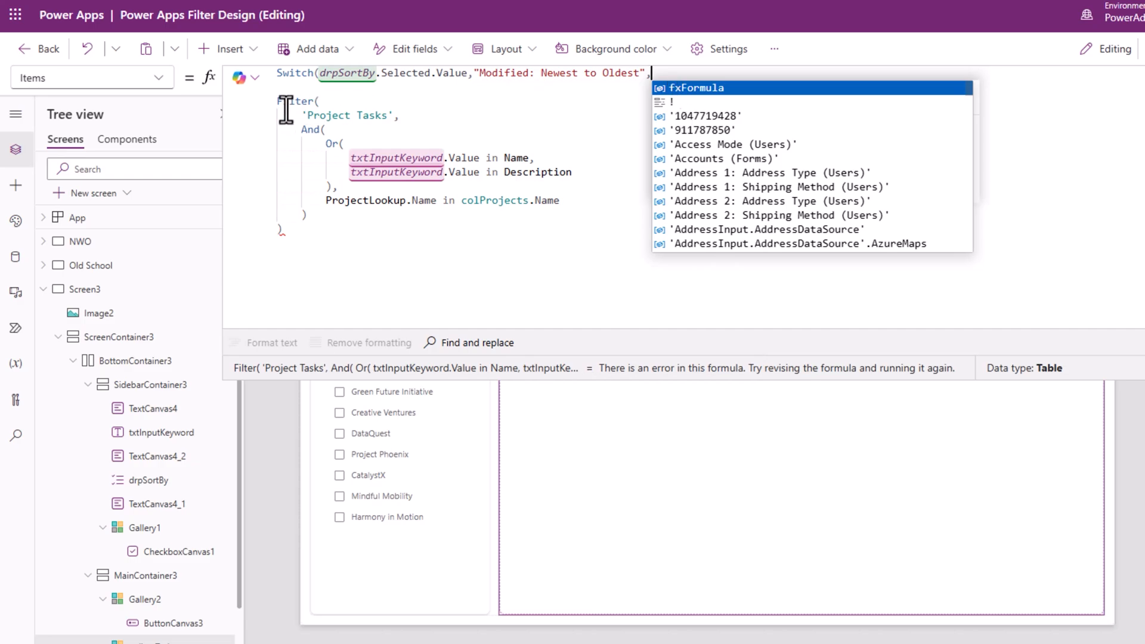
Wrap the existing Filter in a Sort function on 'Modified On' with SortOrder.Descending.
{"action": "left_click", "coordinate": [278, 88]}
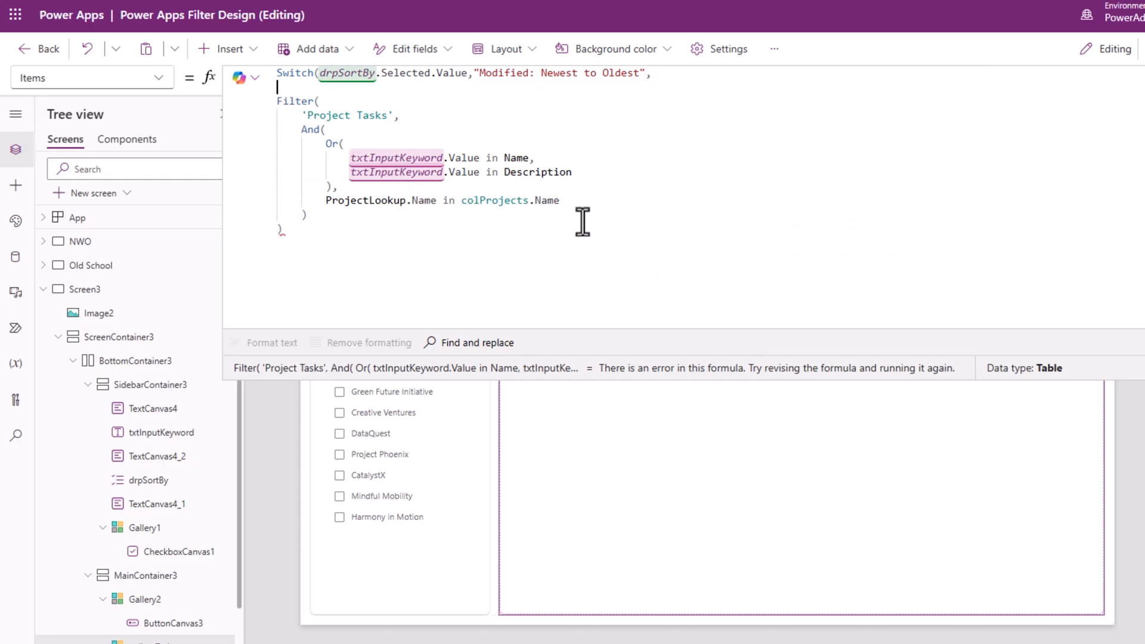
{"action": "type", "text": "Sort(,mod"}
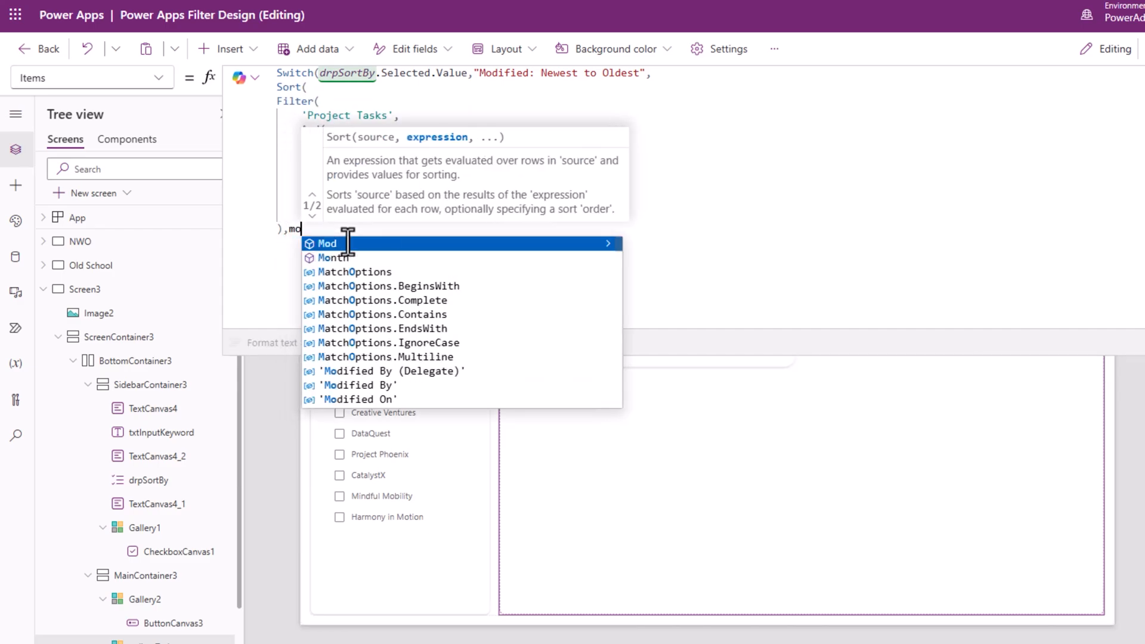
{"action": "key", "text": "Down"}
{"action": "key", "text": "Down"}
{"action": "key", "text": "Down"}
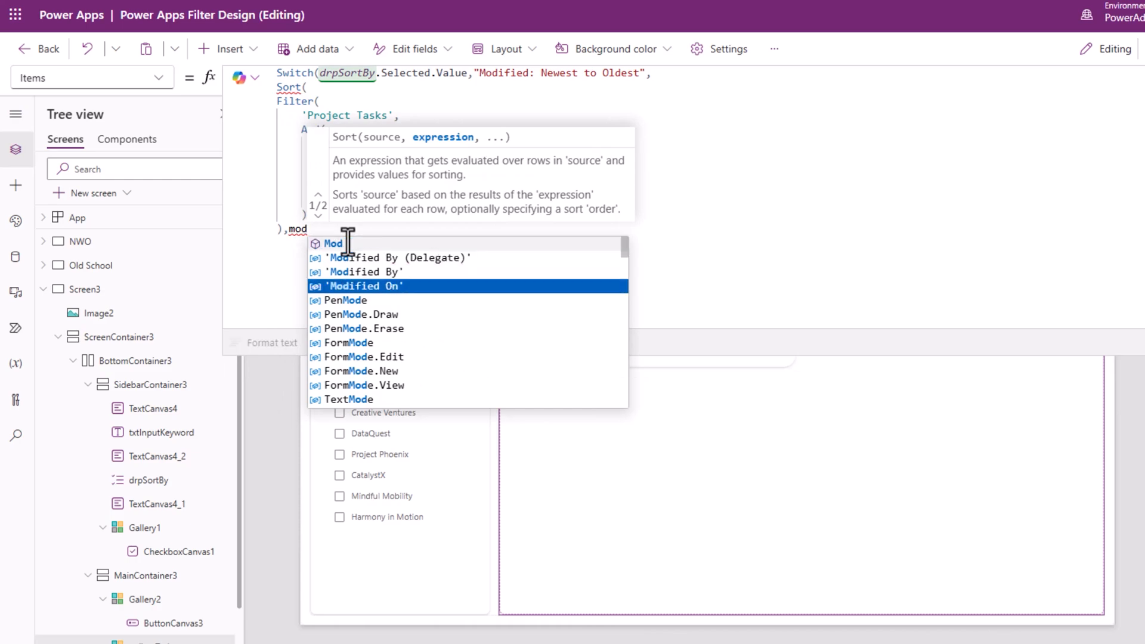
{"action": "key", "text": "Tab"}
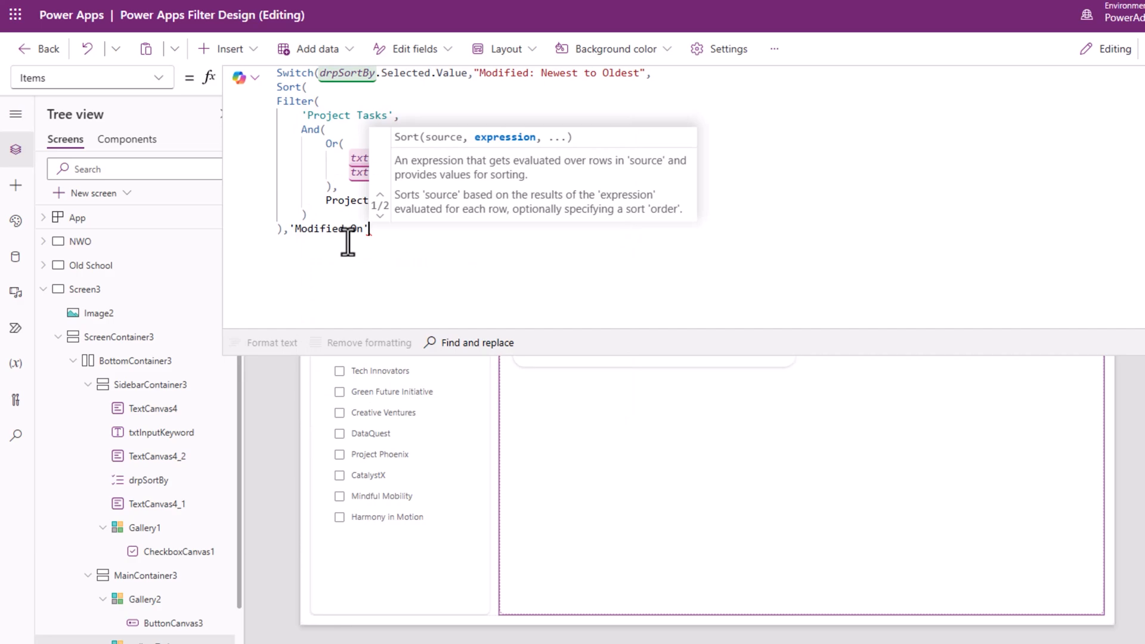
{"action": "type", "text": ","}
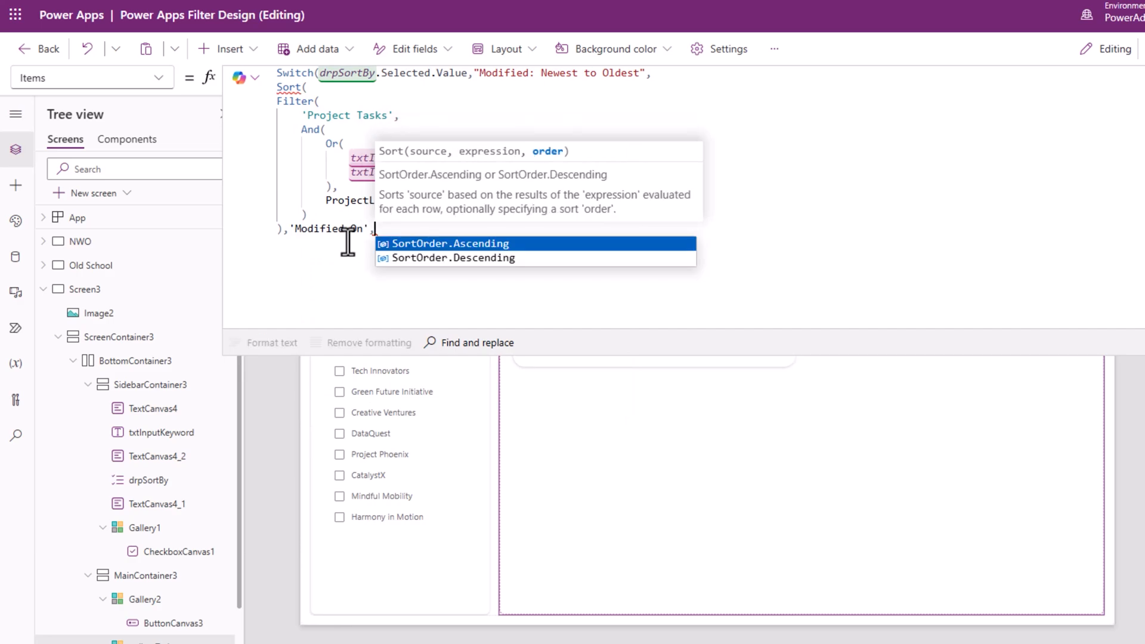
{"action": "key", "text": "Down"}
{"action": "key", "text": "Tab"}
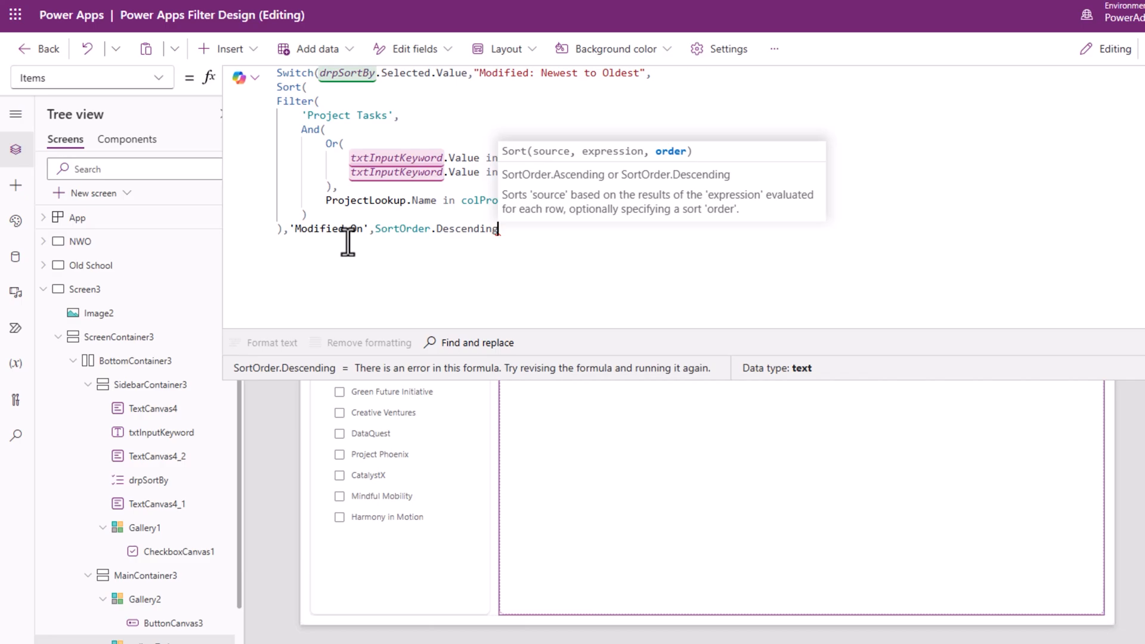
{"action": "type", "text": ")"}
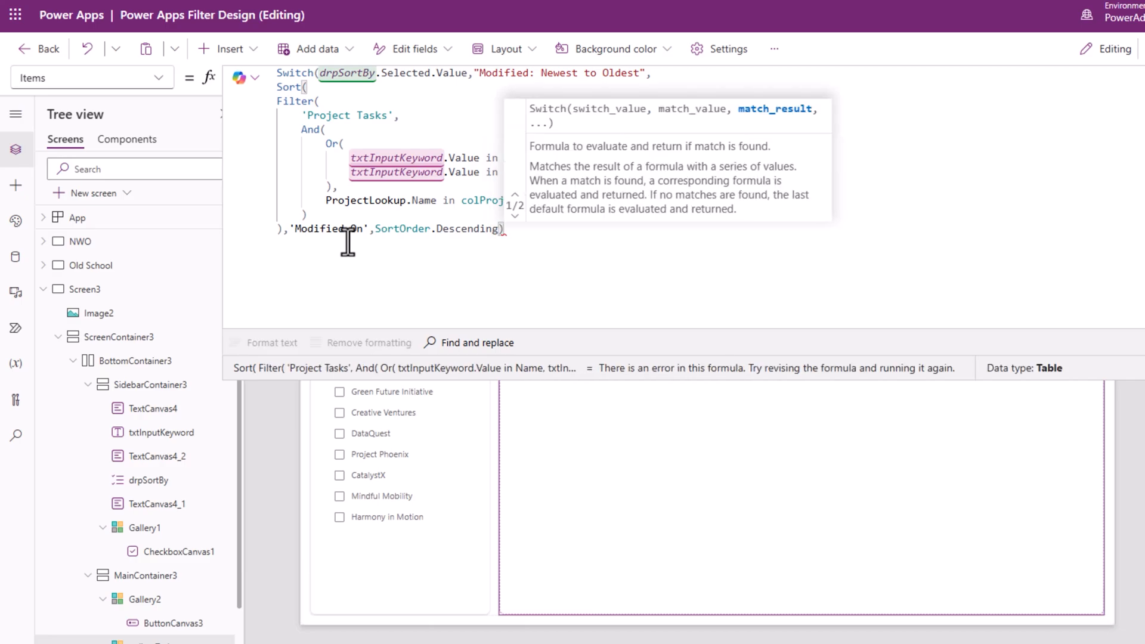
Add the match value "Modified: Oldest to Newest" to the Switch and paste a copy of the whole Sort expression as its result.
{"action": "type", "text": ","}
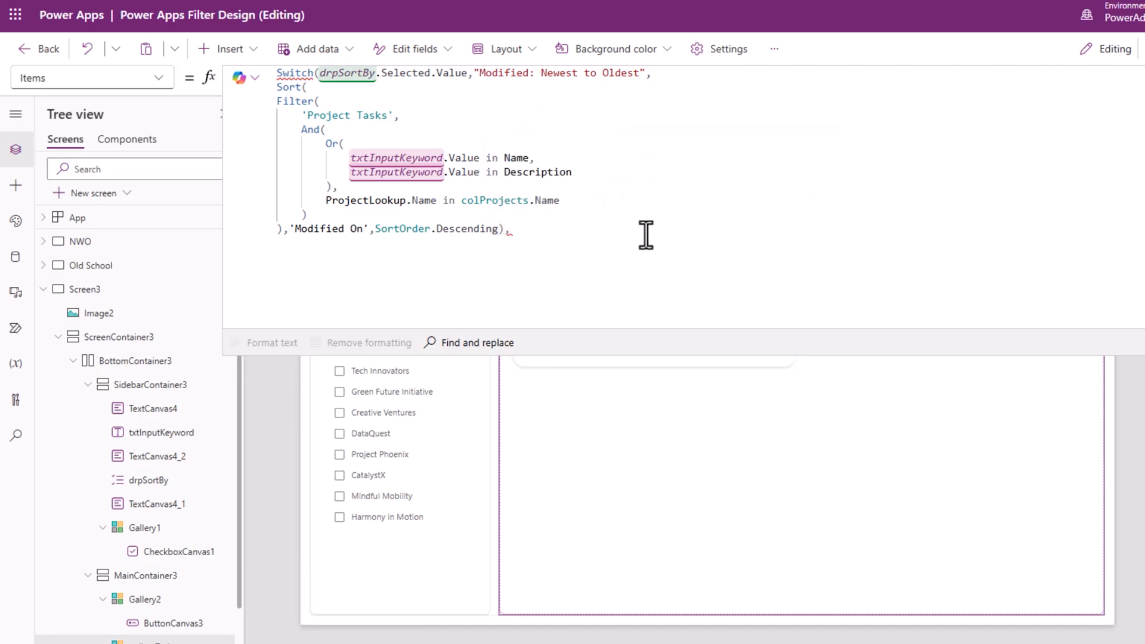
{"action": "type", "text": "\"Modified: Oldest to Newest\","}
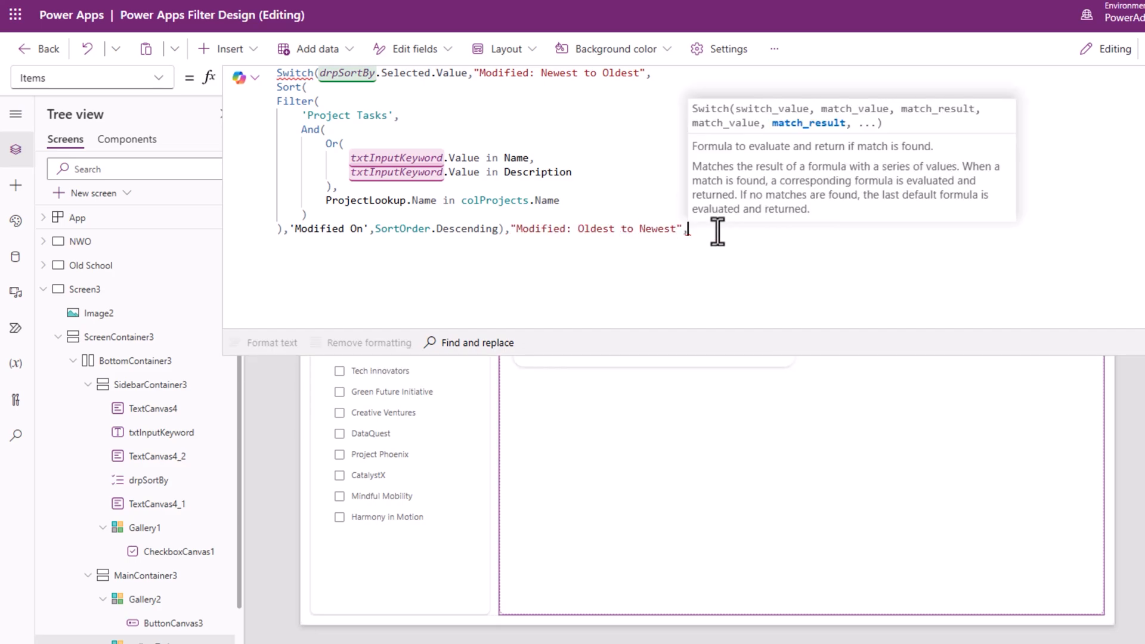
{"action": "left_click_drag", "start_coordinate": [276, 87], "coordinate": [504, 228]}
{"action": "key", "text": "ctrl+c"}
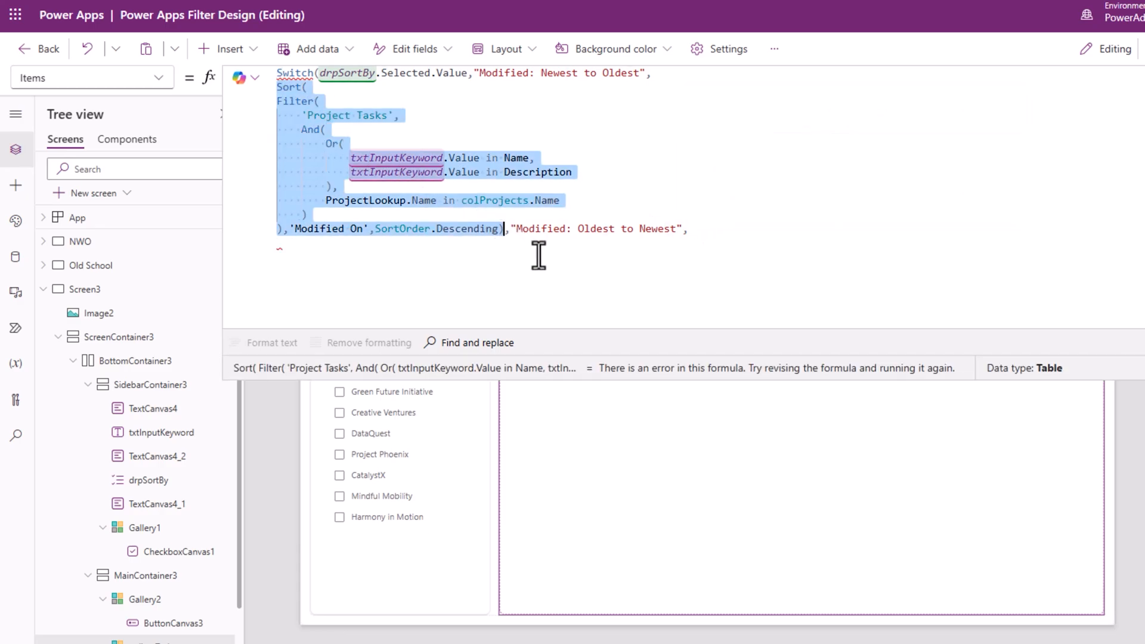
{"action": "left_click", "coordinate": [765, 254]}
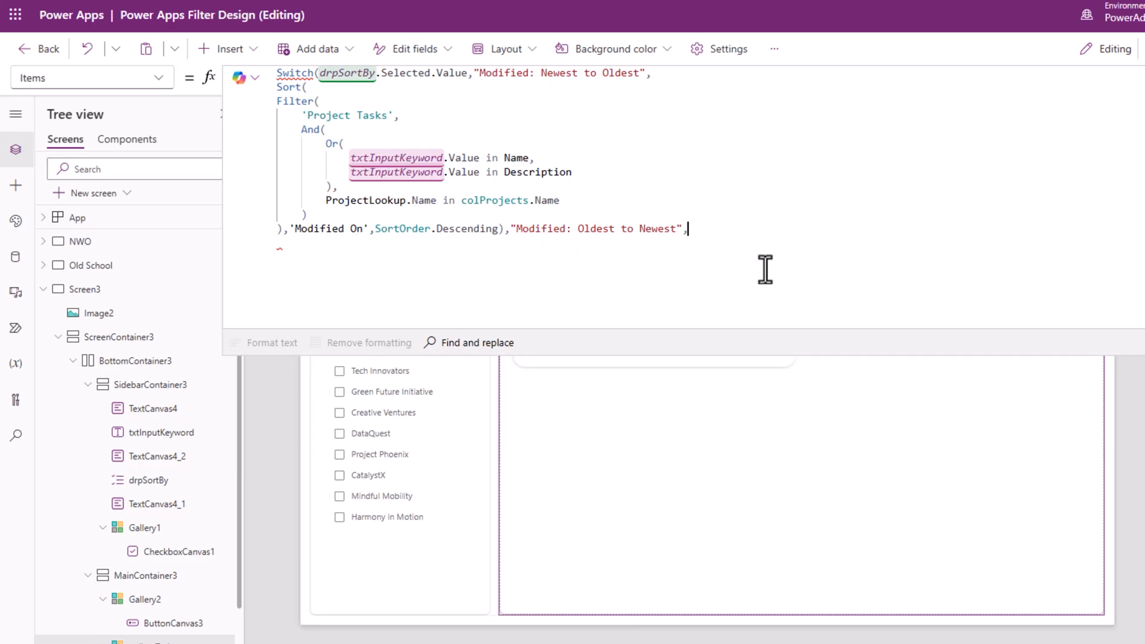
{"action": "key", "text": "ctrl+v"}
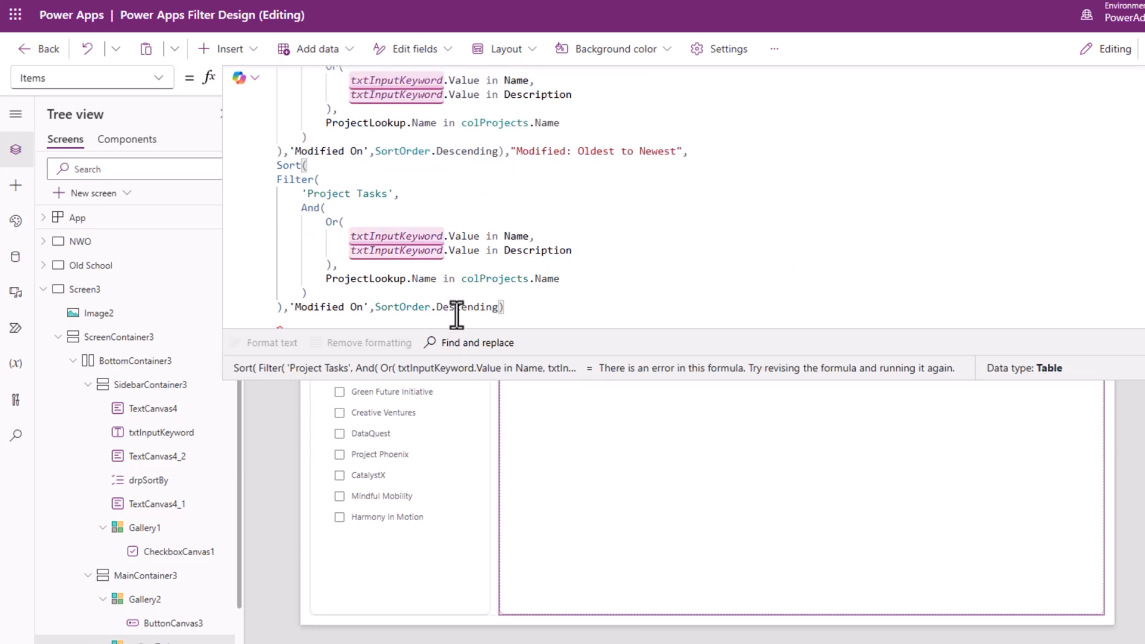
Complete the Switch by setting the copied Sort's order to SortOrder.Ascending, and format the formula text.
{"action": "double_click", "coordinate": [451, 306]}
{"action": "type", "text": "as"}
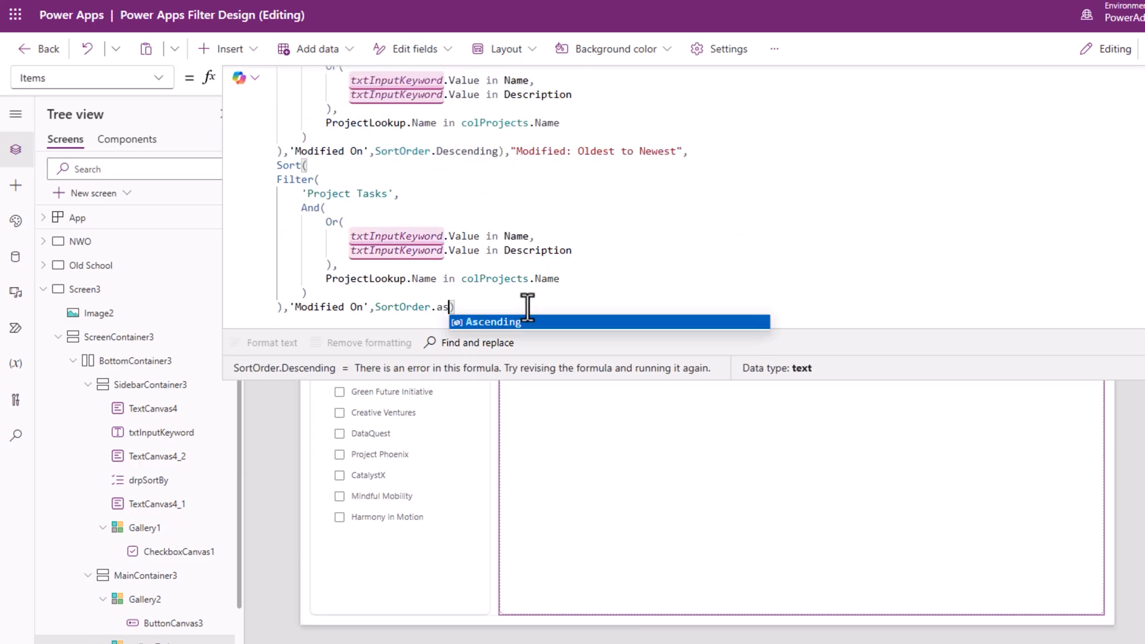
{"action": "left_click", "coordinate": [520, 322]}
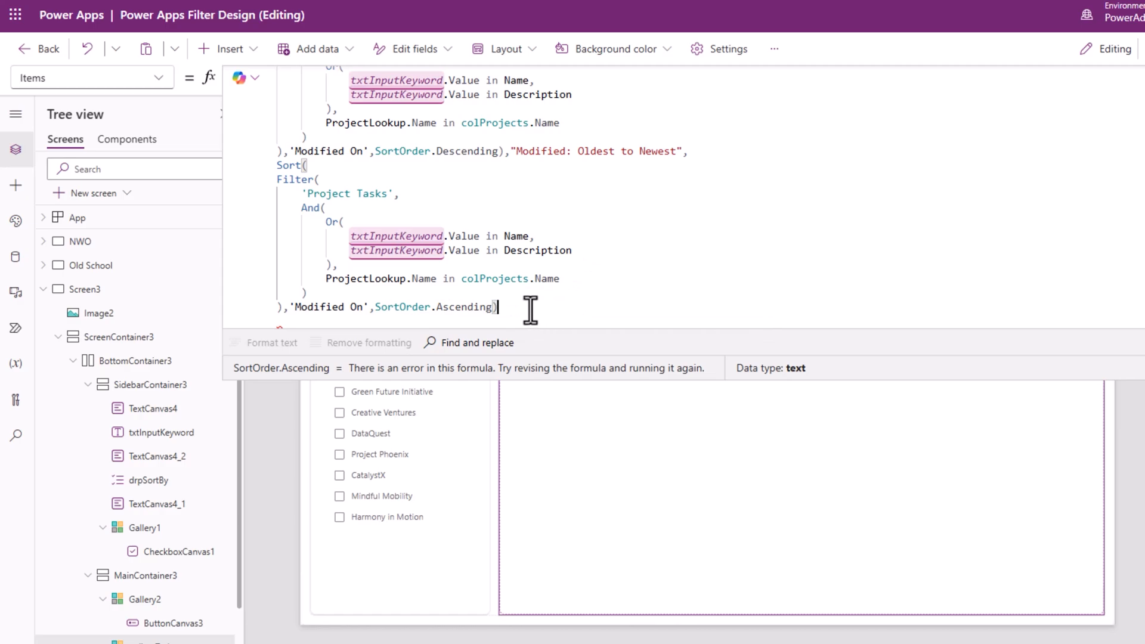
{"action": "type", "text": ")"}
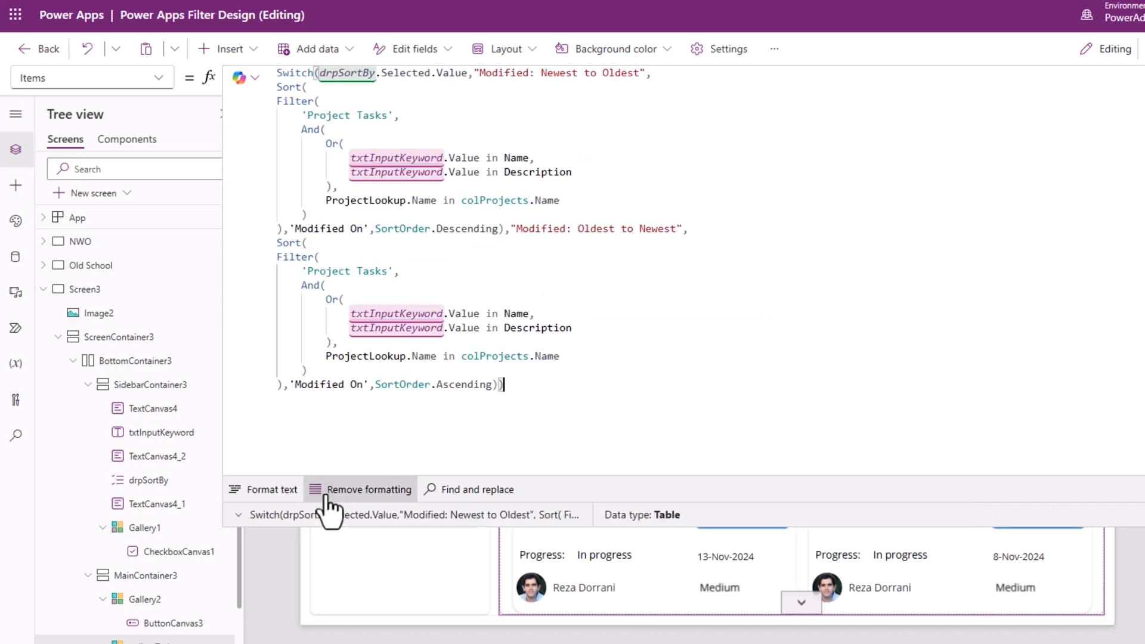
{"action": "left_click", "coordinate": [281, 492]}
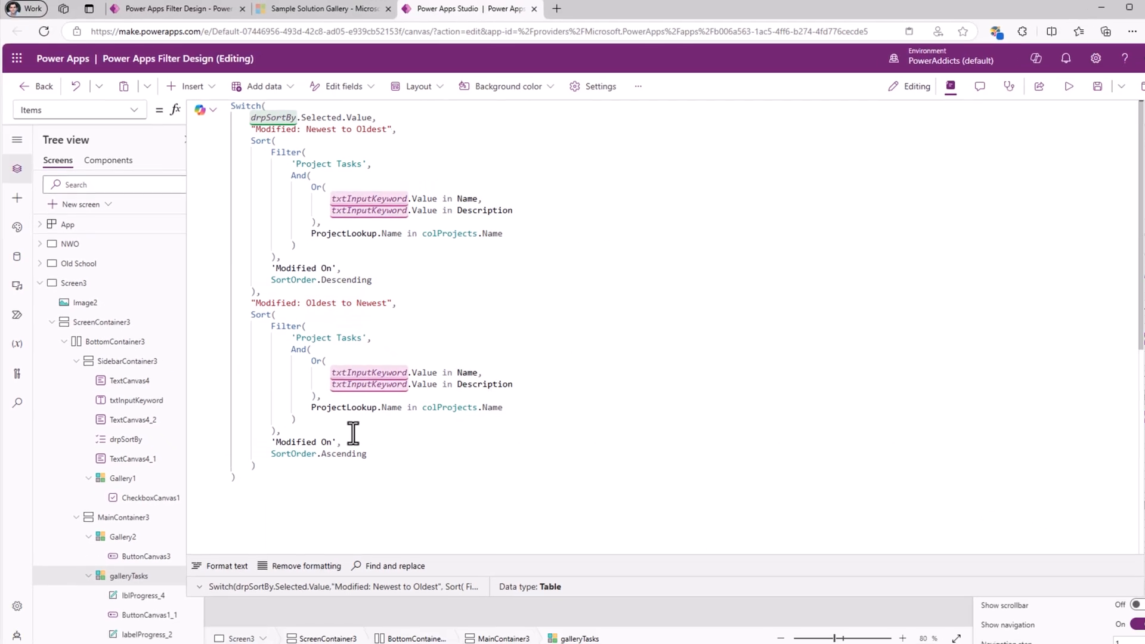
Preview the app and test Sort By with Modified: Oldest to Newest, Modified: Newest to Oldest, and Modified: Oldest to Newest again.
{"action": "left_click", "coordinate": [1045, 90]}
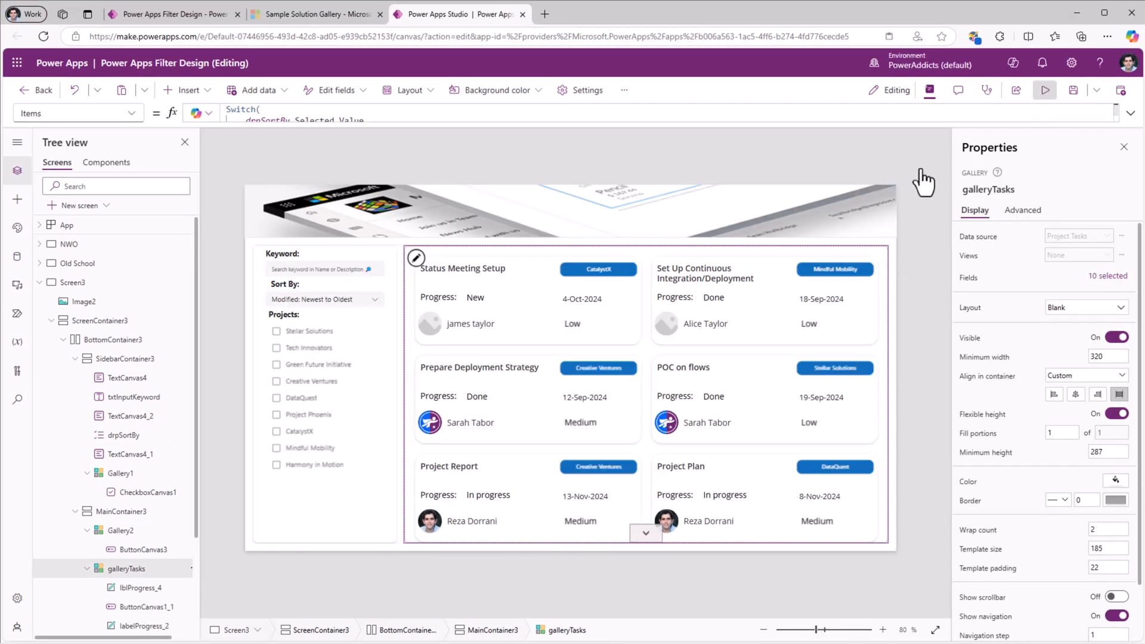
{"action": "left_click", "coordinate": [269, 269]}
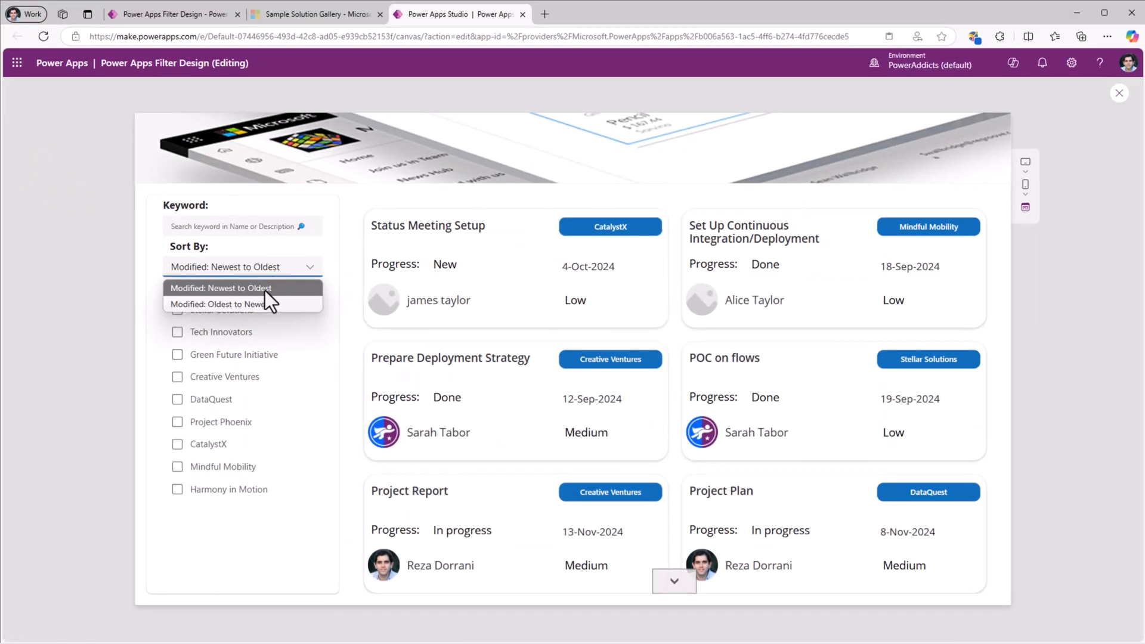
{"action": "left_click", "coordinate": [261, 306]}
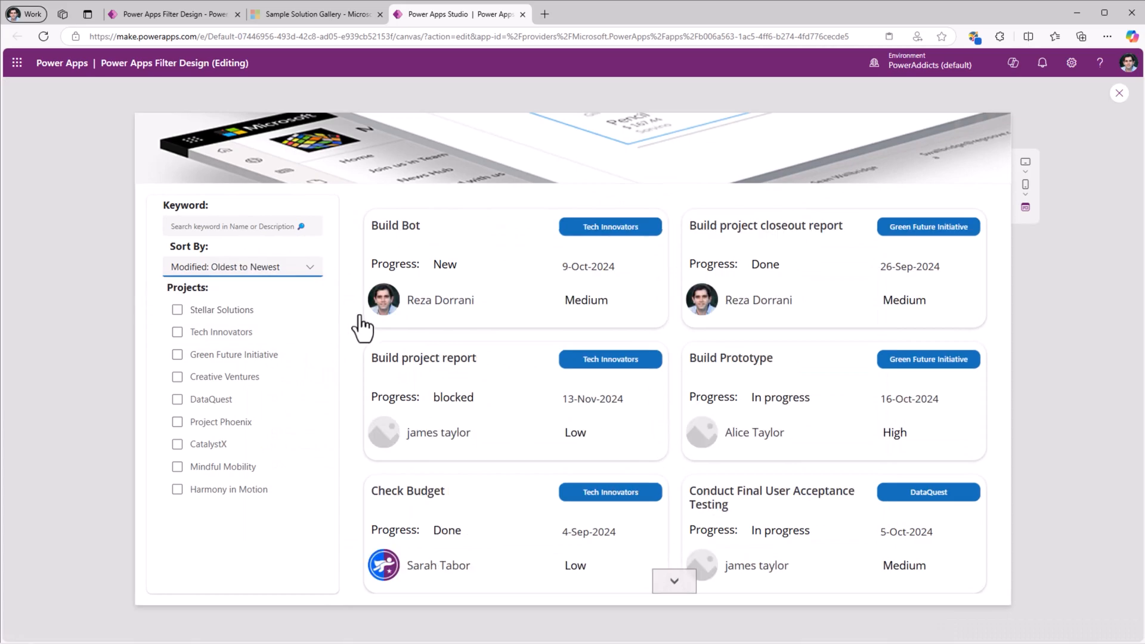
{"action": "left_click", "coordinate": [307, 273]}
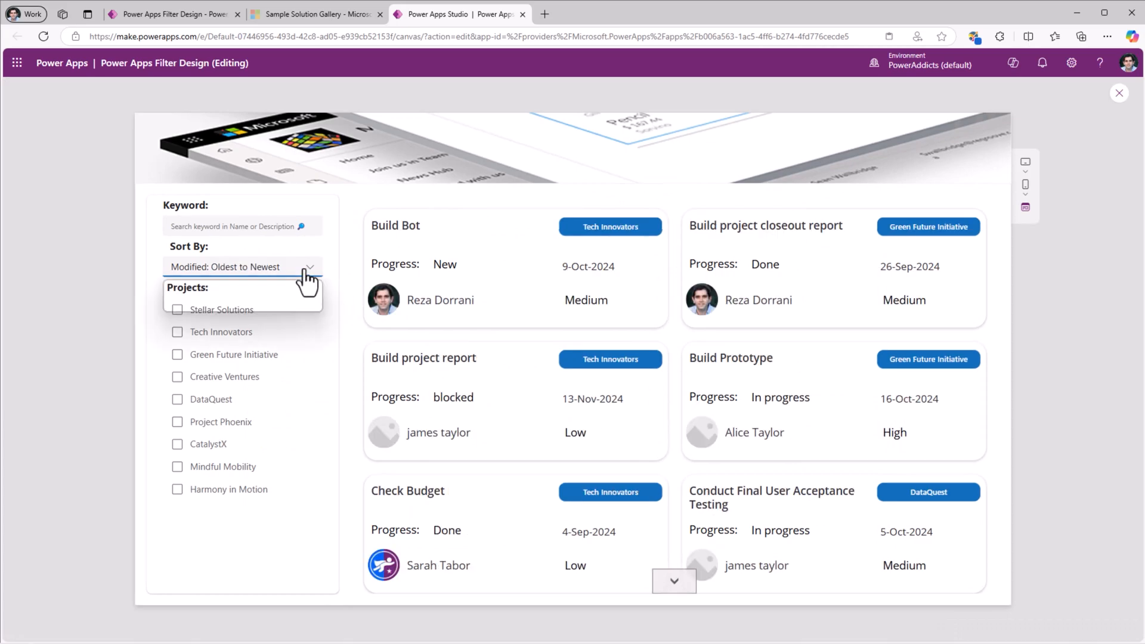
{"action": "left_click", "coordinate": [286, 292]}
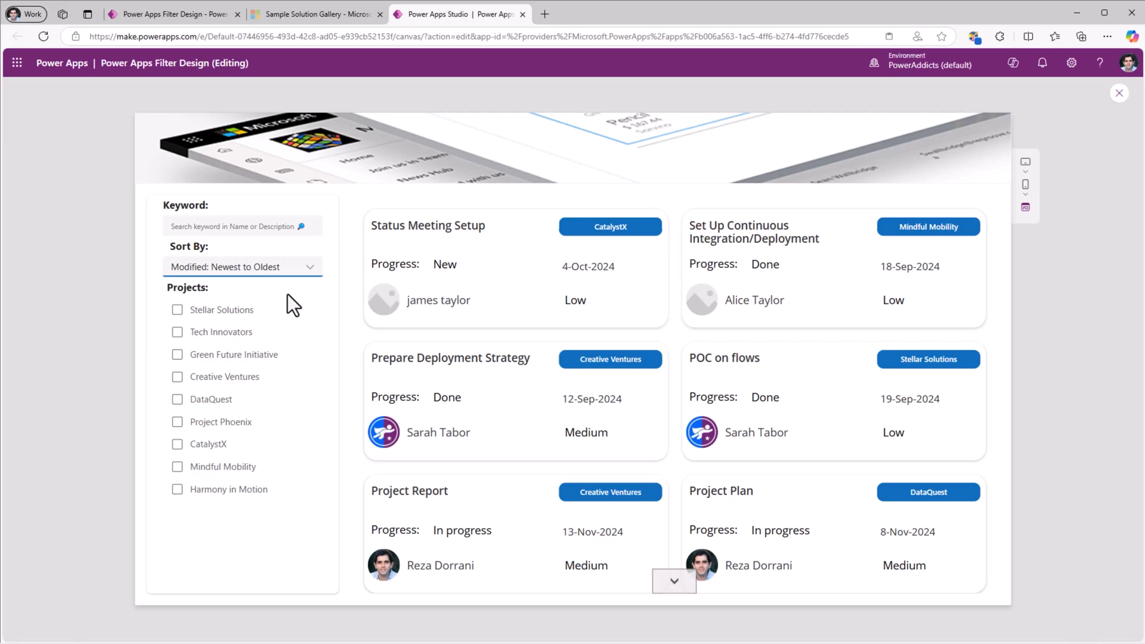
{"action": "left_click", "coordinate": [263, 271]}
{"action": "left_click", "coordinate": [255, 305]}
Test combined filtering by selecting the projects Tech Innovators, Green Future Initiative and Creative Ventures and entering the keyword "build".
{"action": "left_click", "coordinate": [177, 332]}
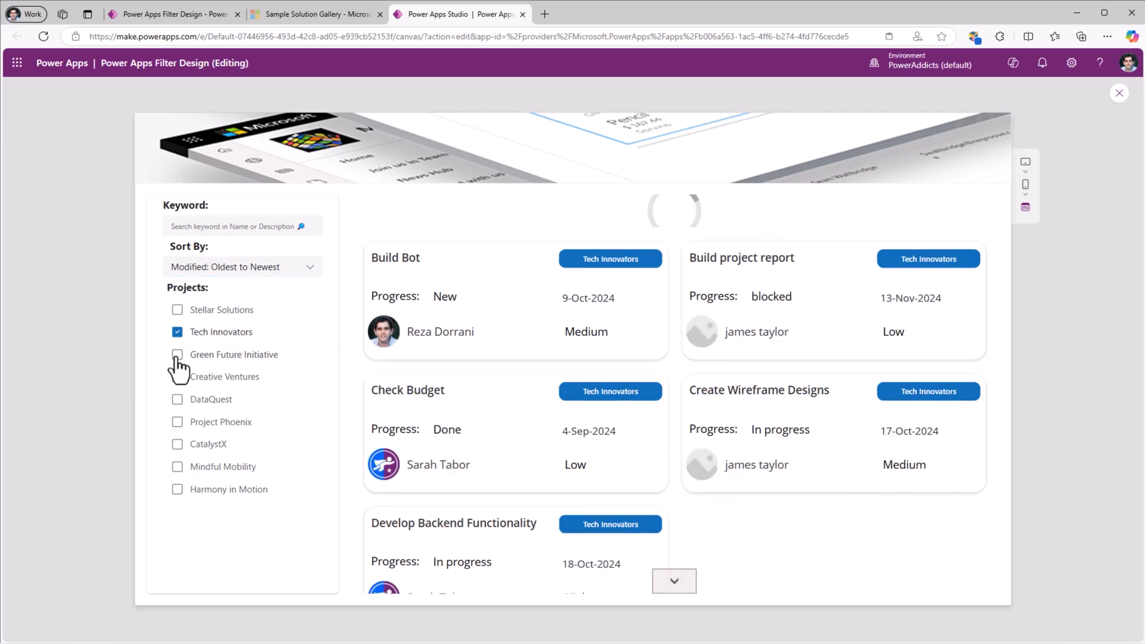
{"action": "left_click", "coordinate": [177, 354]}
{"action": "left_click", "coordinate": [177, 379]}
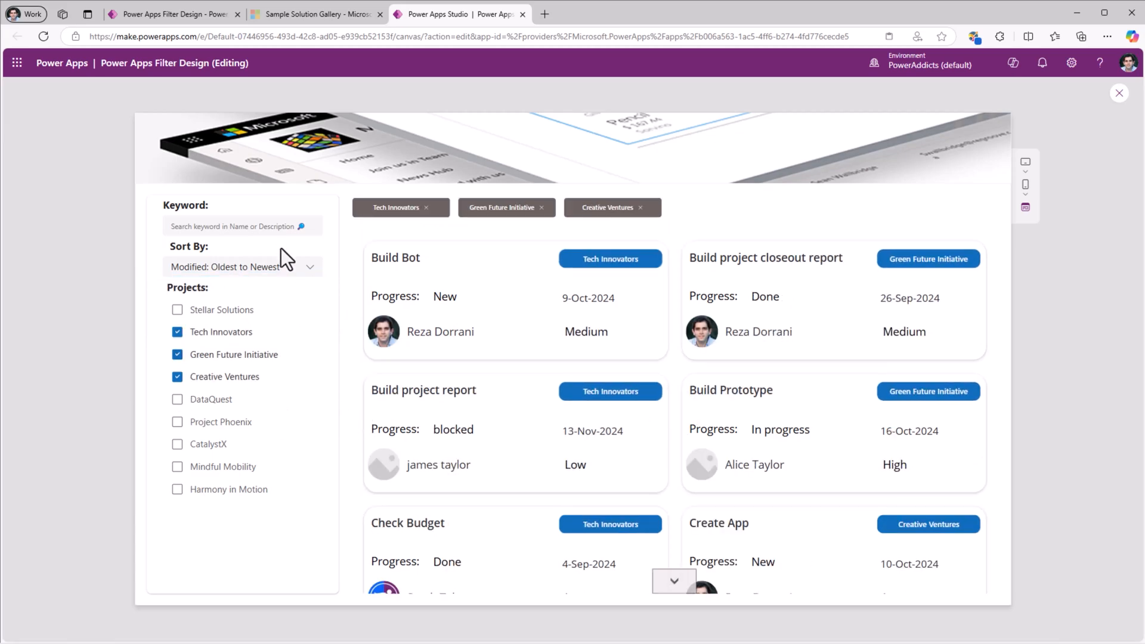
{"action": "left_click", "coordinate": [268, 230]}
{"action": "type", "text": "build"}
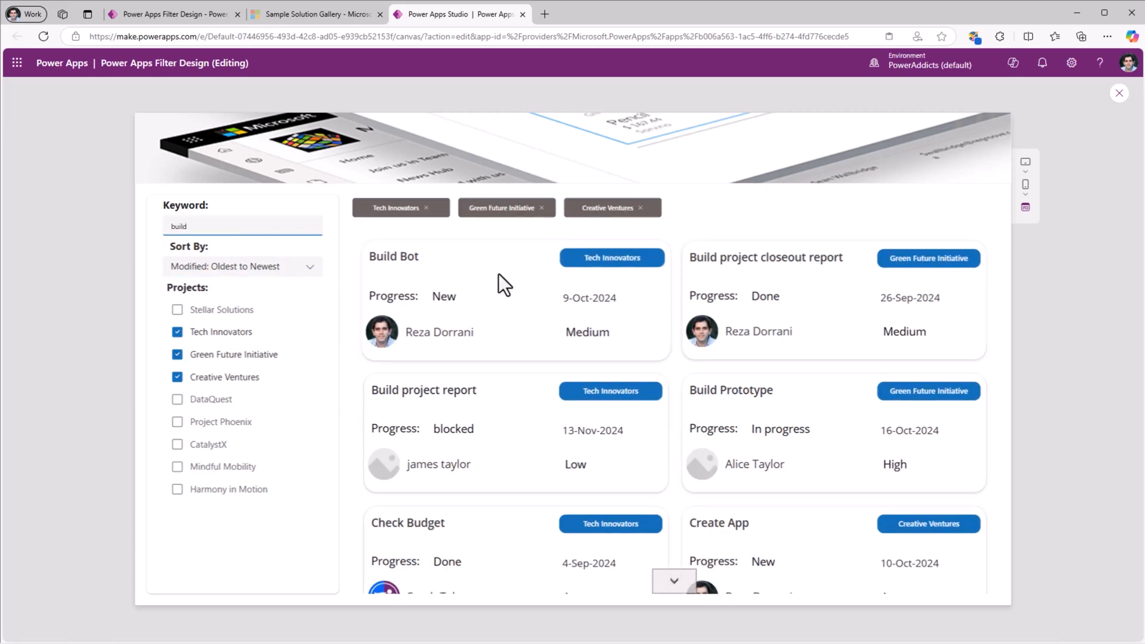